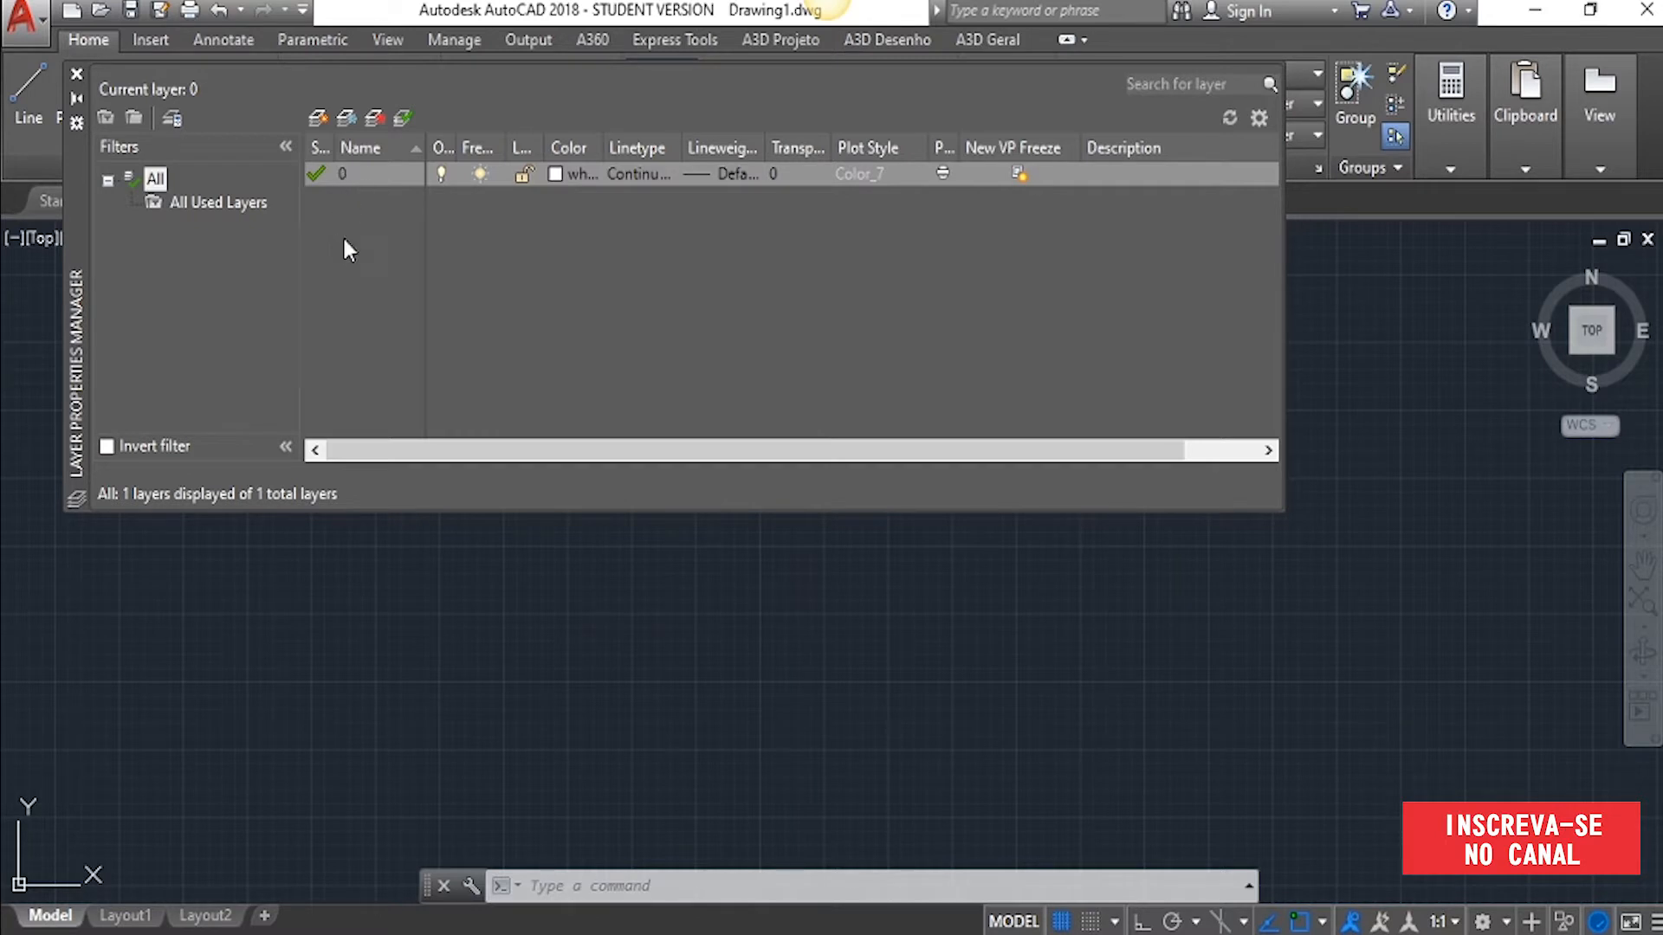
- Close the layer manager and choose layer 0 from the drawing's list of layers
{"action": "left_click", "coordinate": [76, 74]}
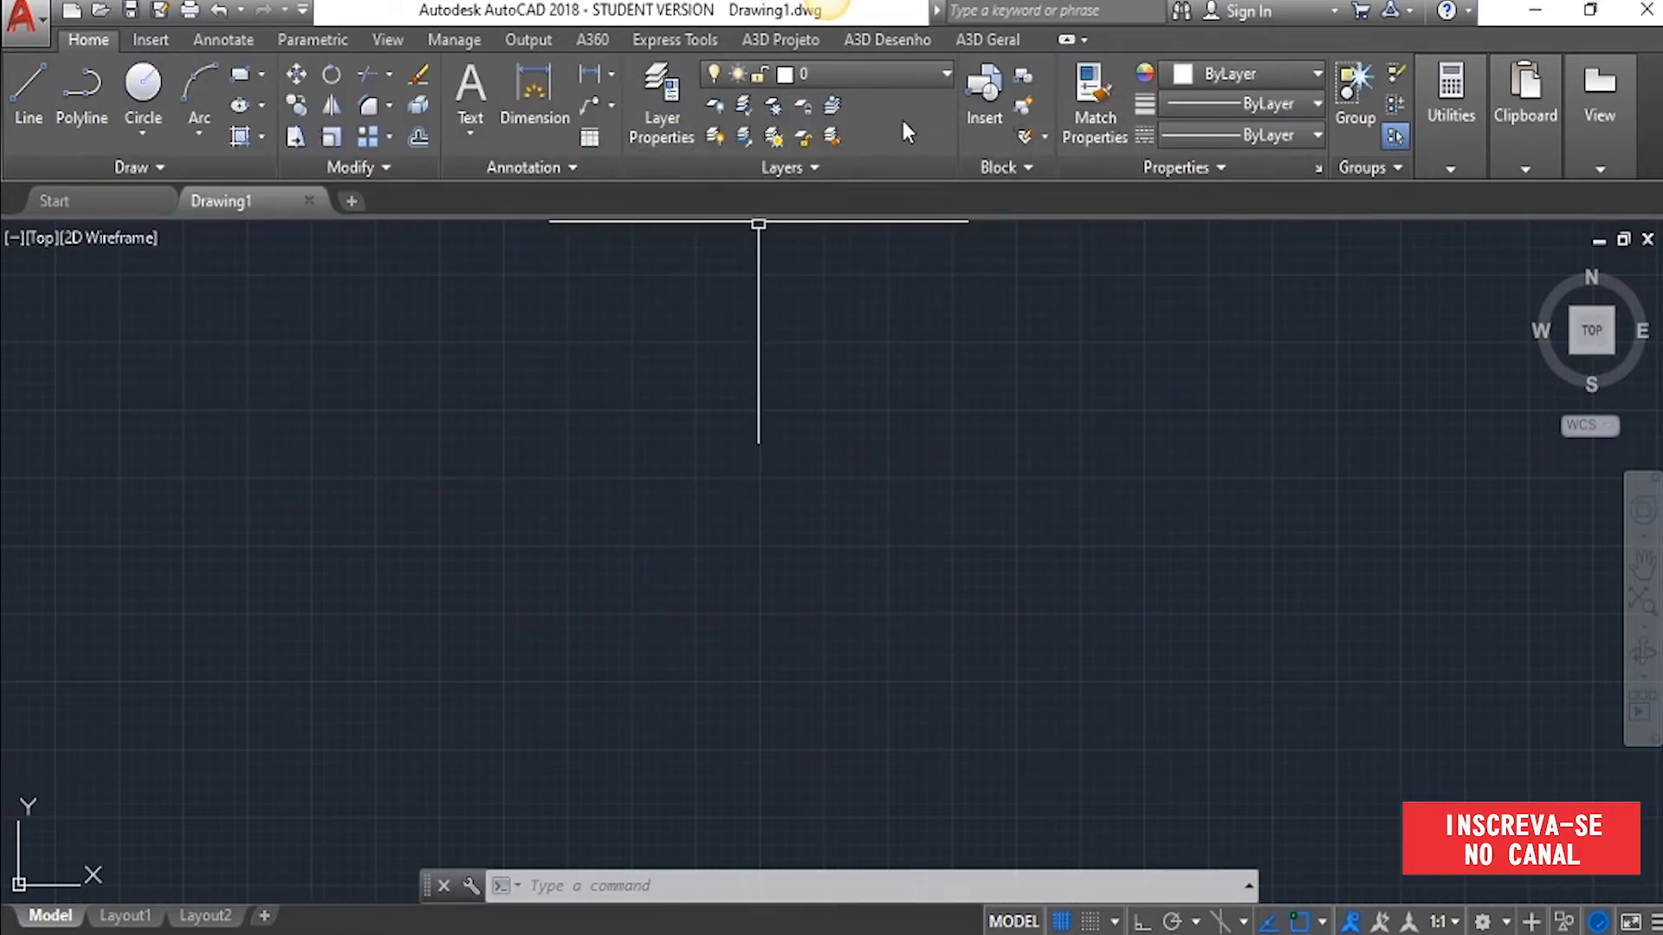
{"action": "left_click", "coordinate": [871, 72]}
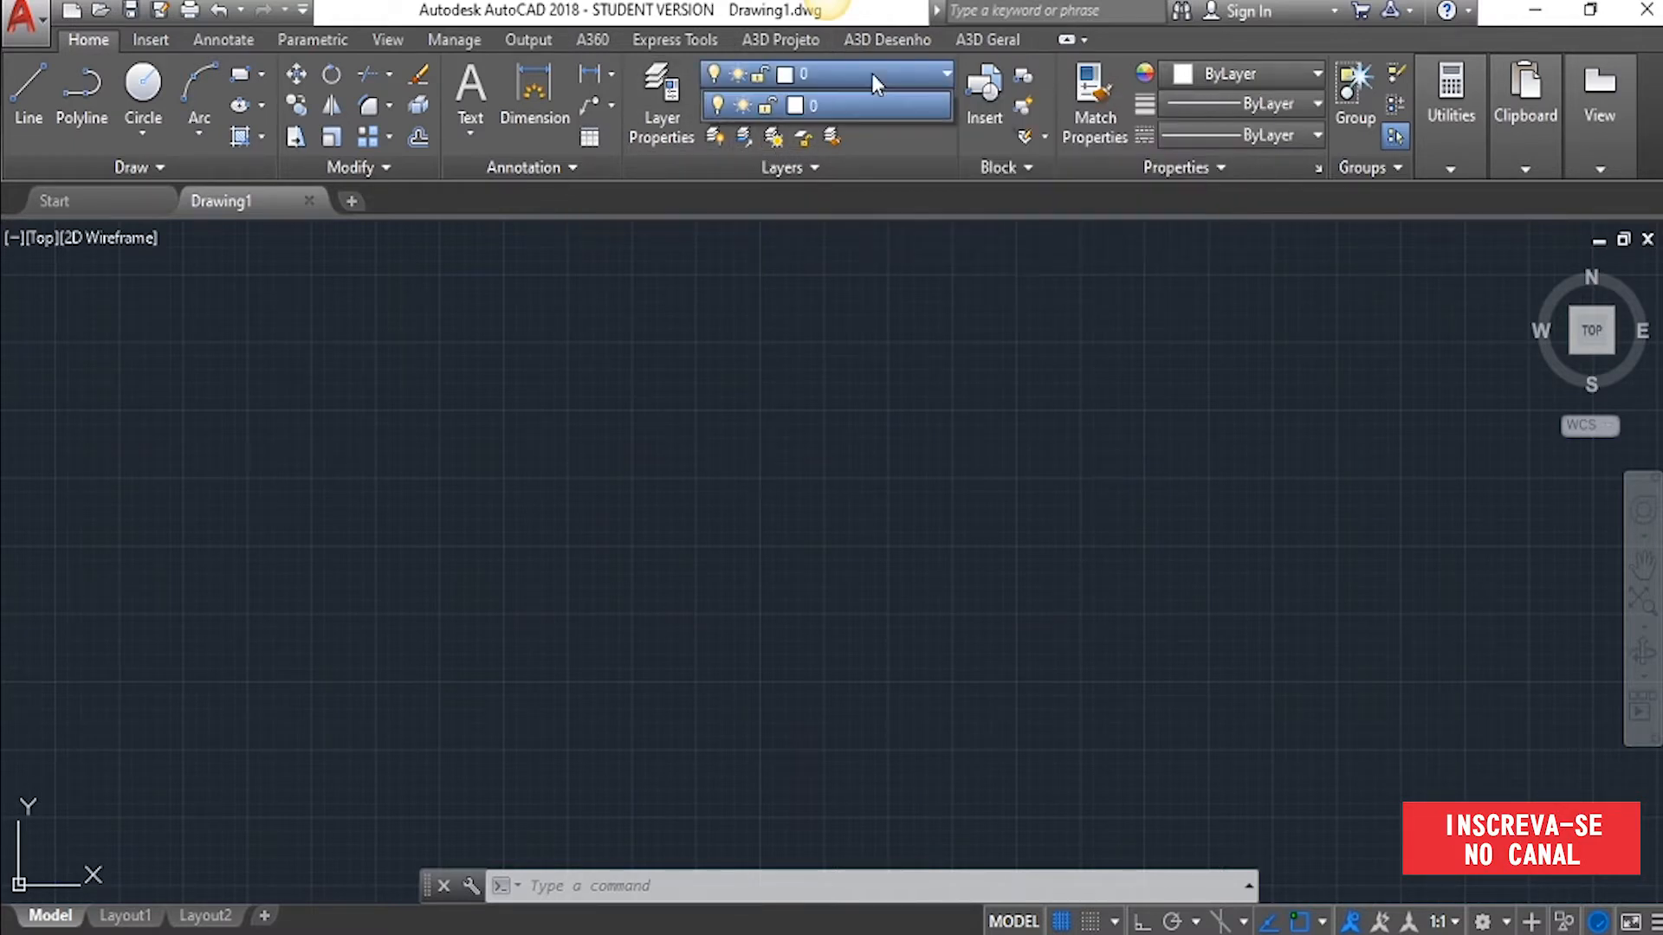
{"action": "left_click", "coordinate": [814, 105]}
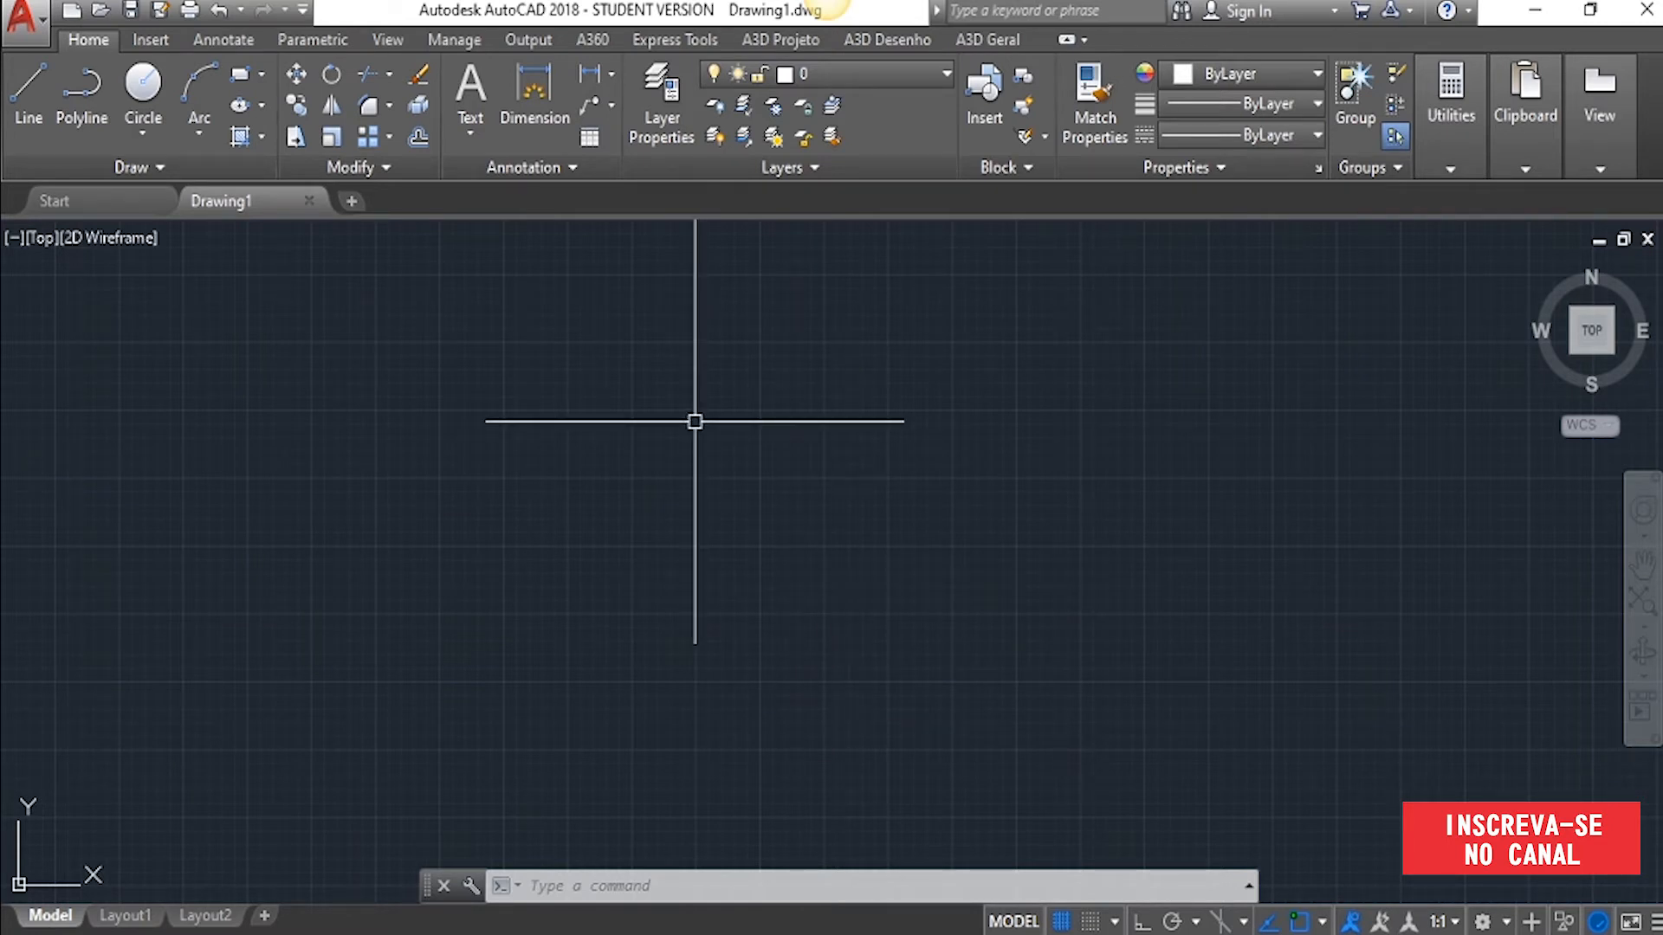
- Open the layer manager and create a new layer named Parede
{"action": "left_click", "coordinate": [655, 90]}
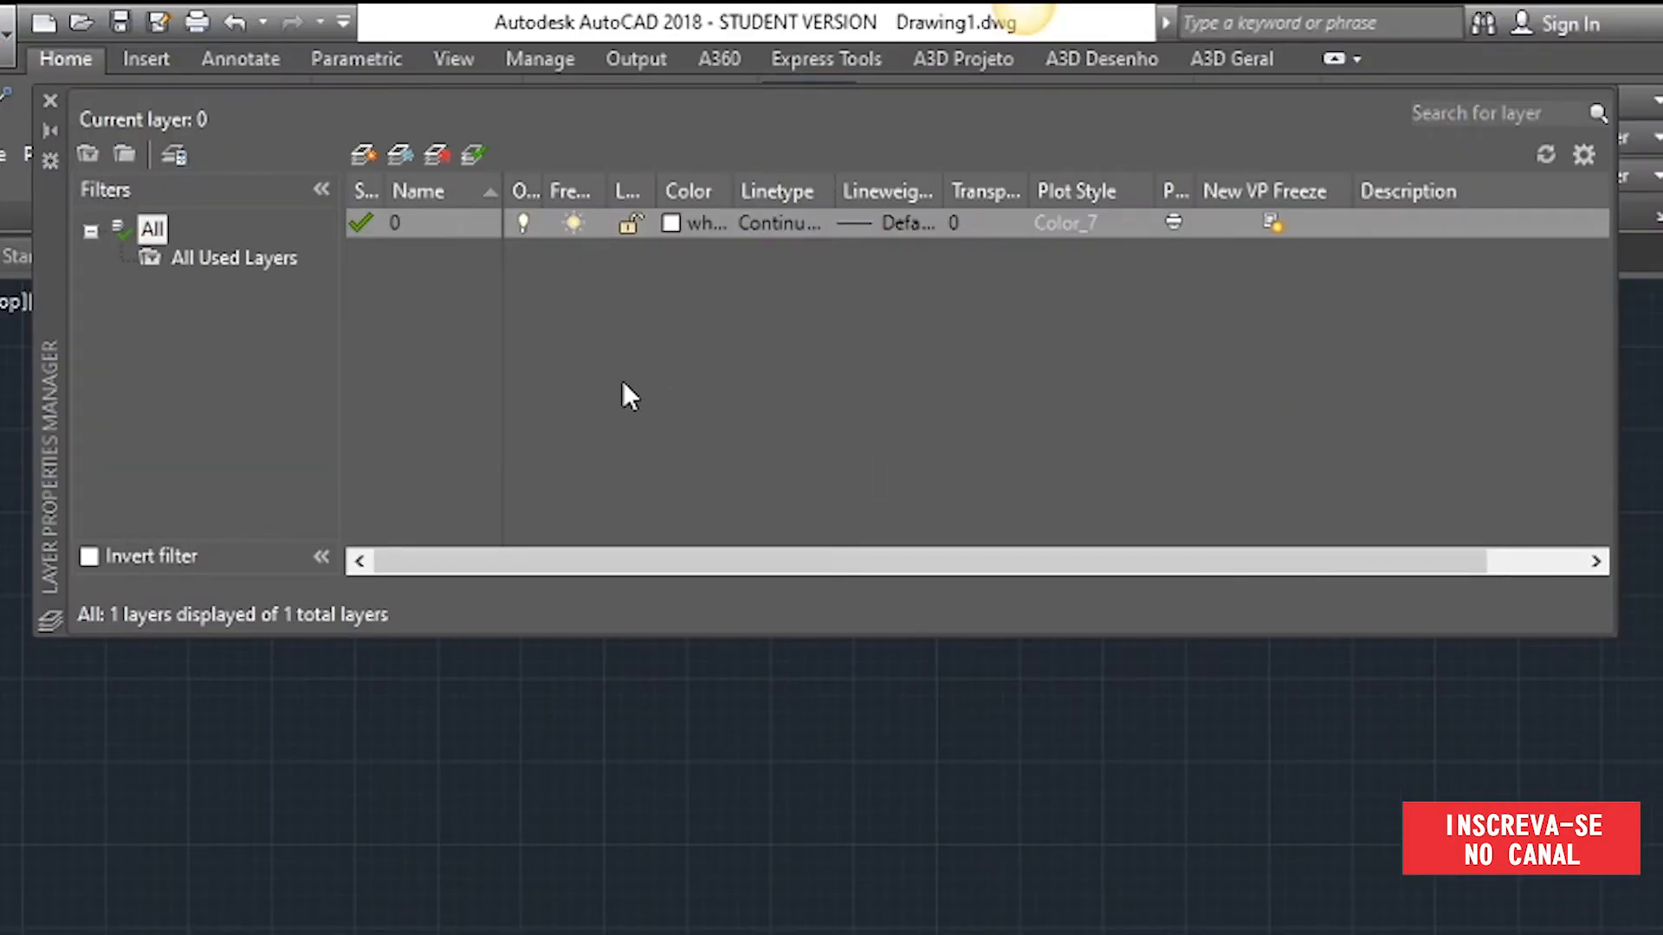
{"action": "left_click", "coordinate": [361, 151]}
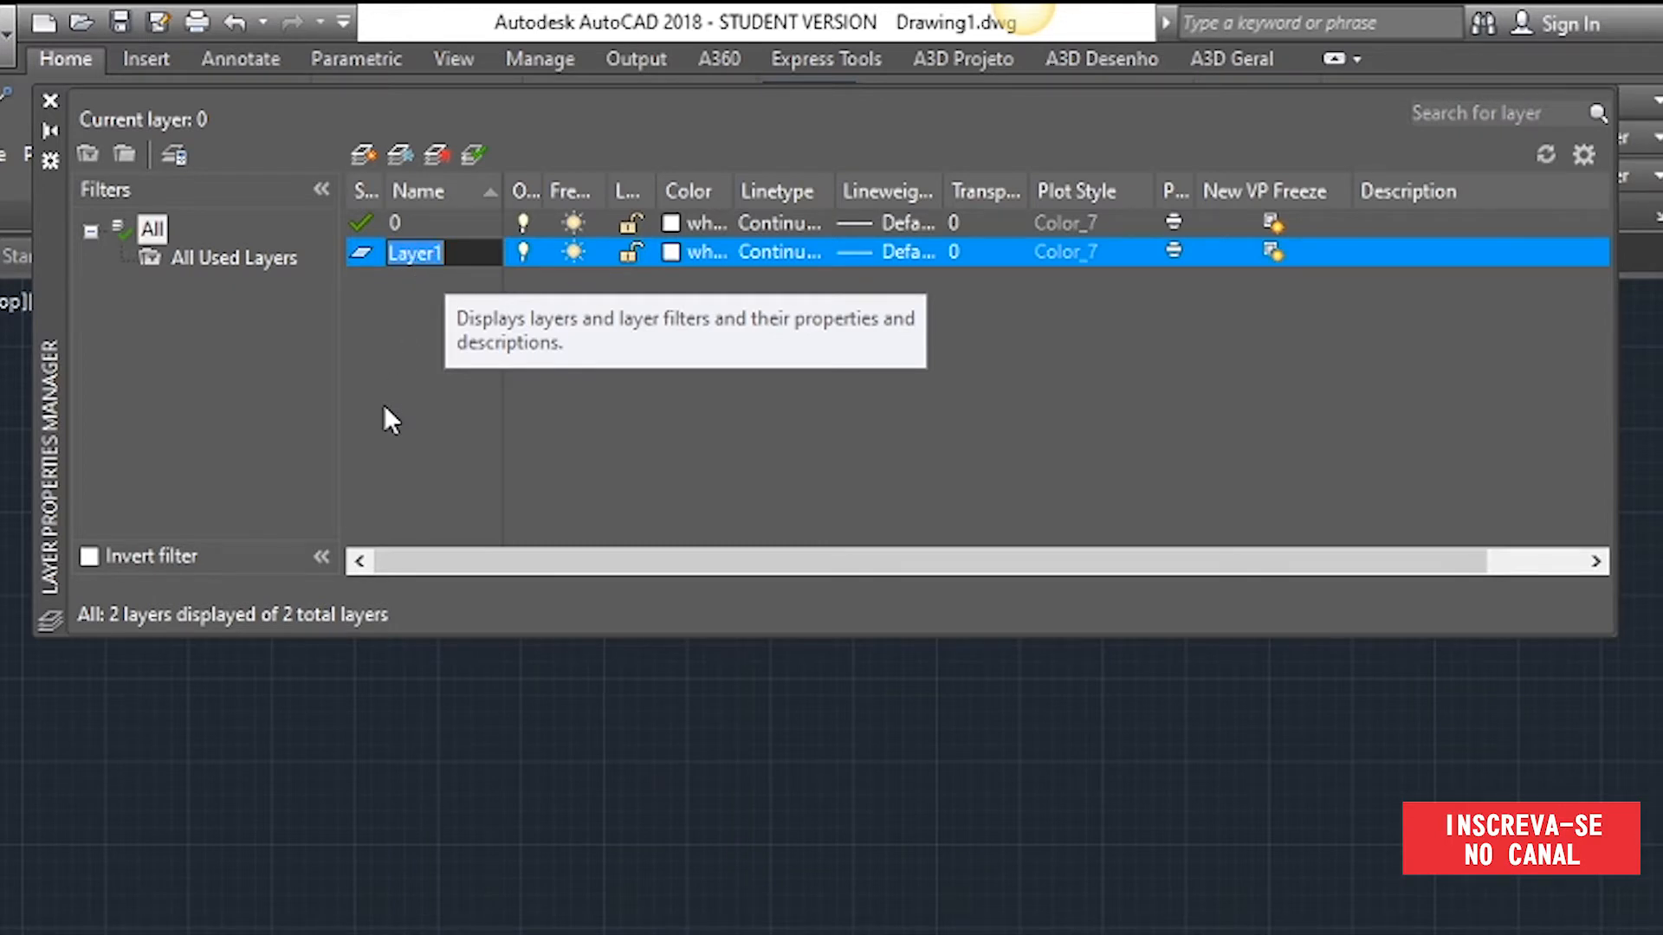
{"action": "type", "text": "Parede"}
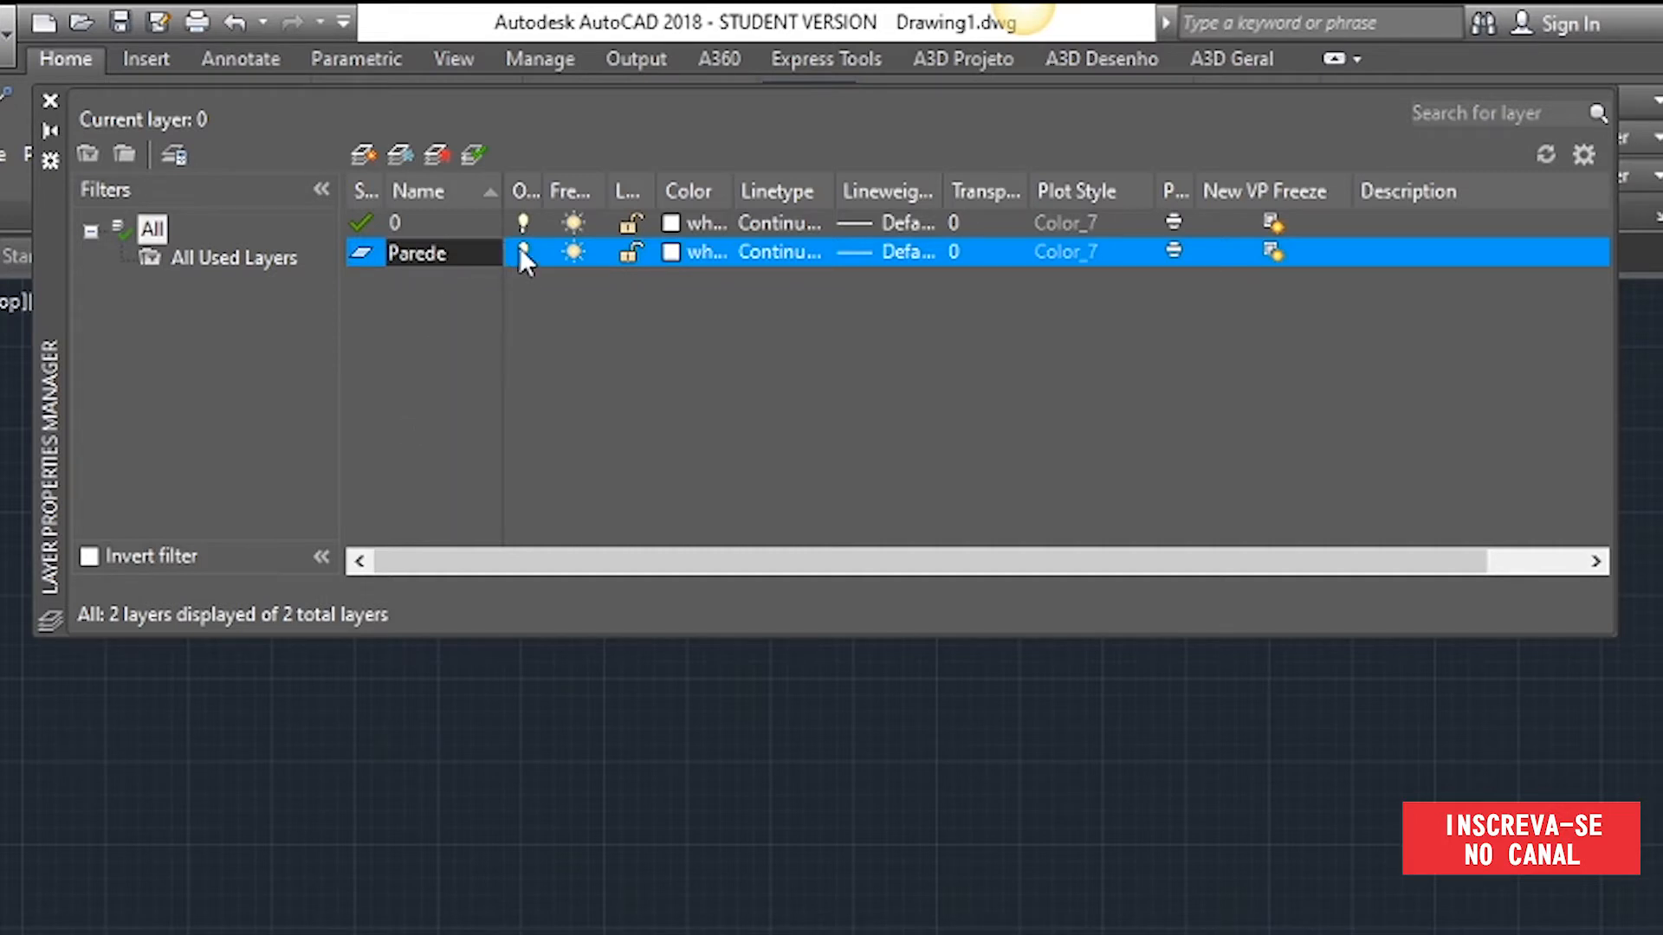
- Widen the On and Freeze columns of the layer list so their headings are fully readable
{"action": "left_click_drag", "start_coordinate": [543, 189], "coordinate": [557, 188]}
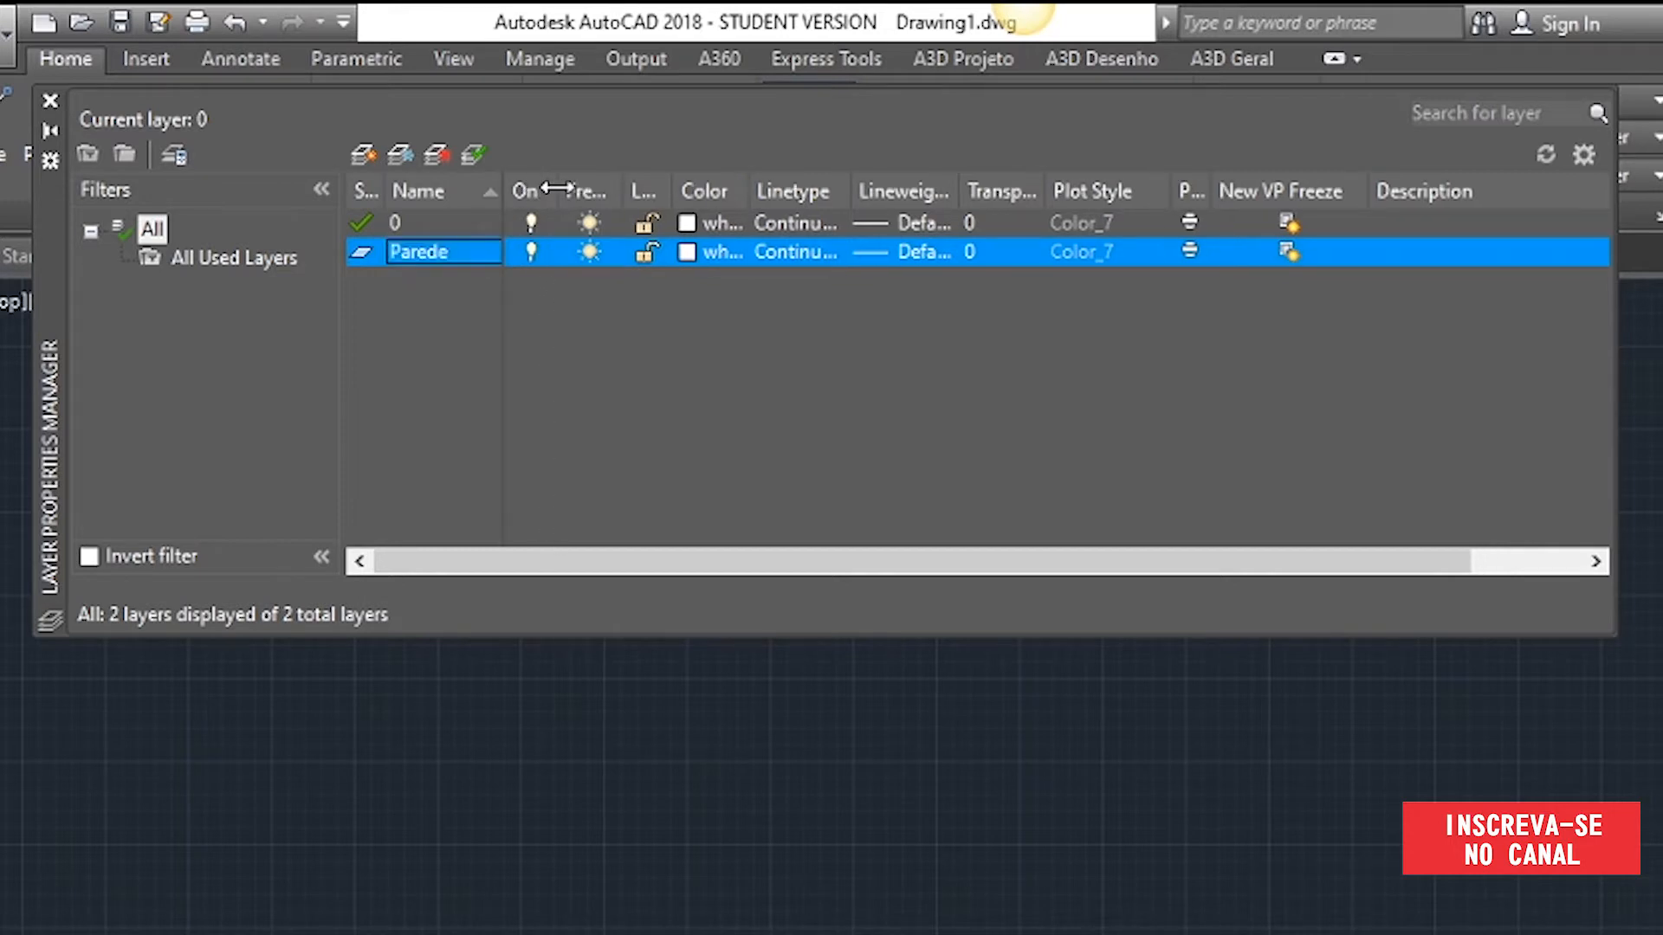
{"action": "left_click", "coordinate": [535, 249]}
{"action": "left_click_drag", "start_coordinate": [621, 190], "coordinate": [658, 188]}
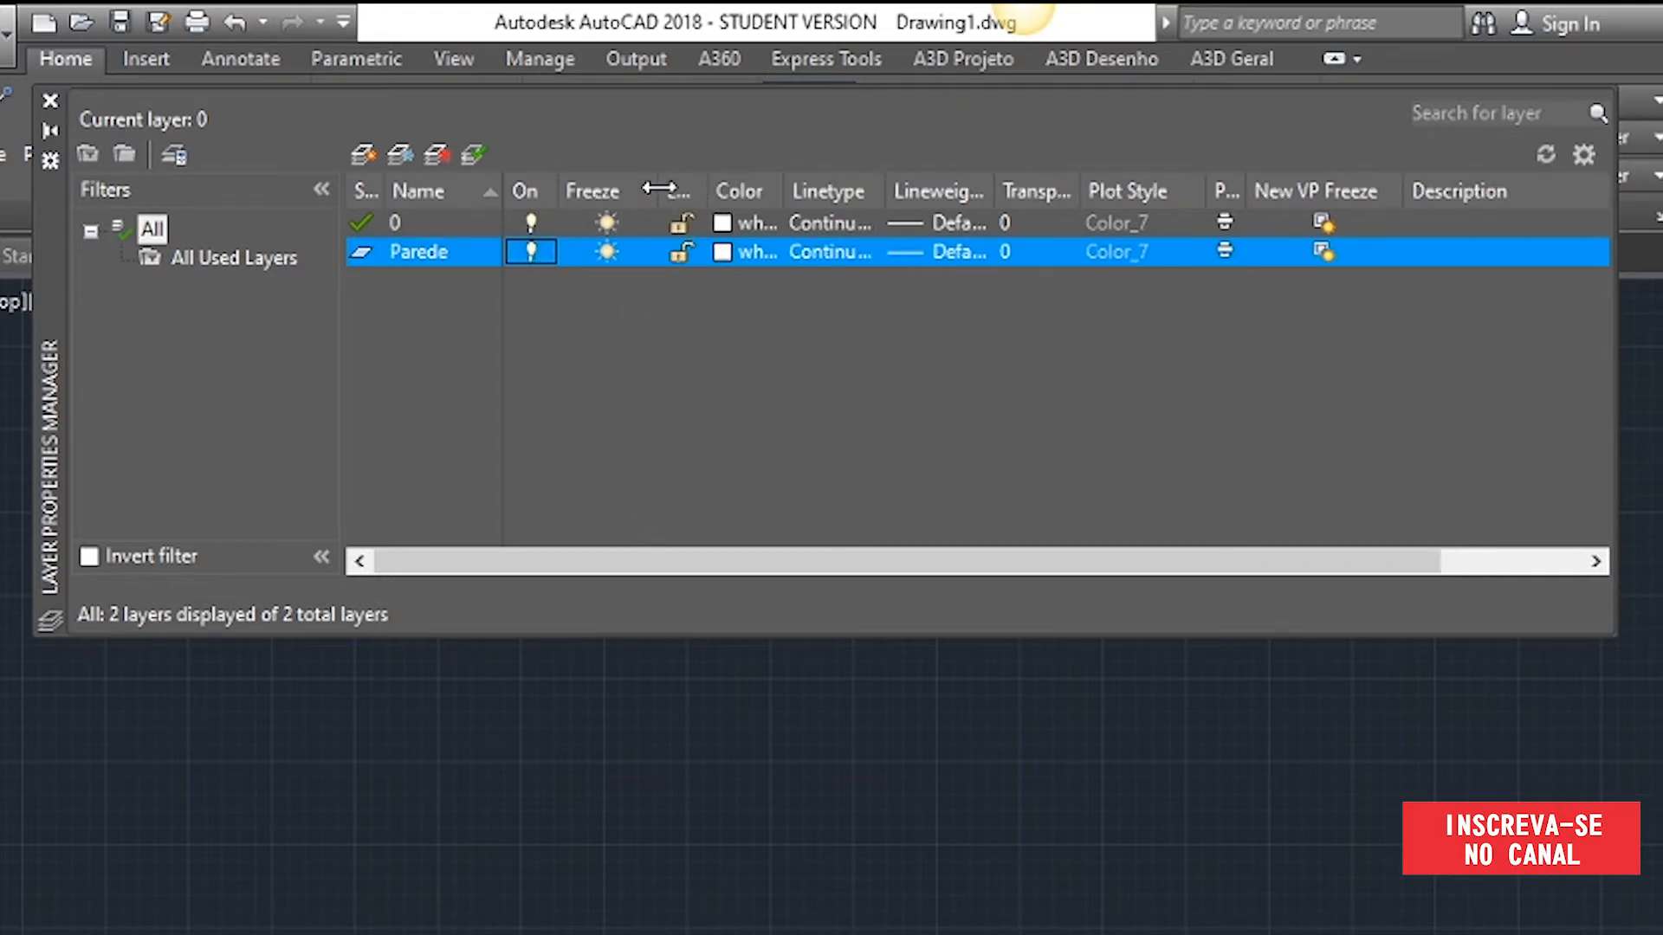
- Try out the Parede layer's freeze and on/off states, leaving it thawed and on
{"action": "left_click", "coordinate": [607, 251]}
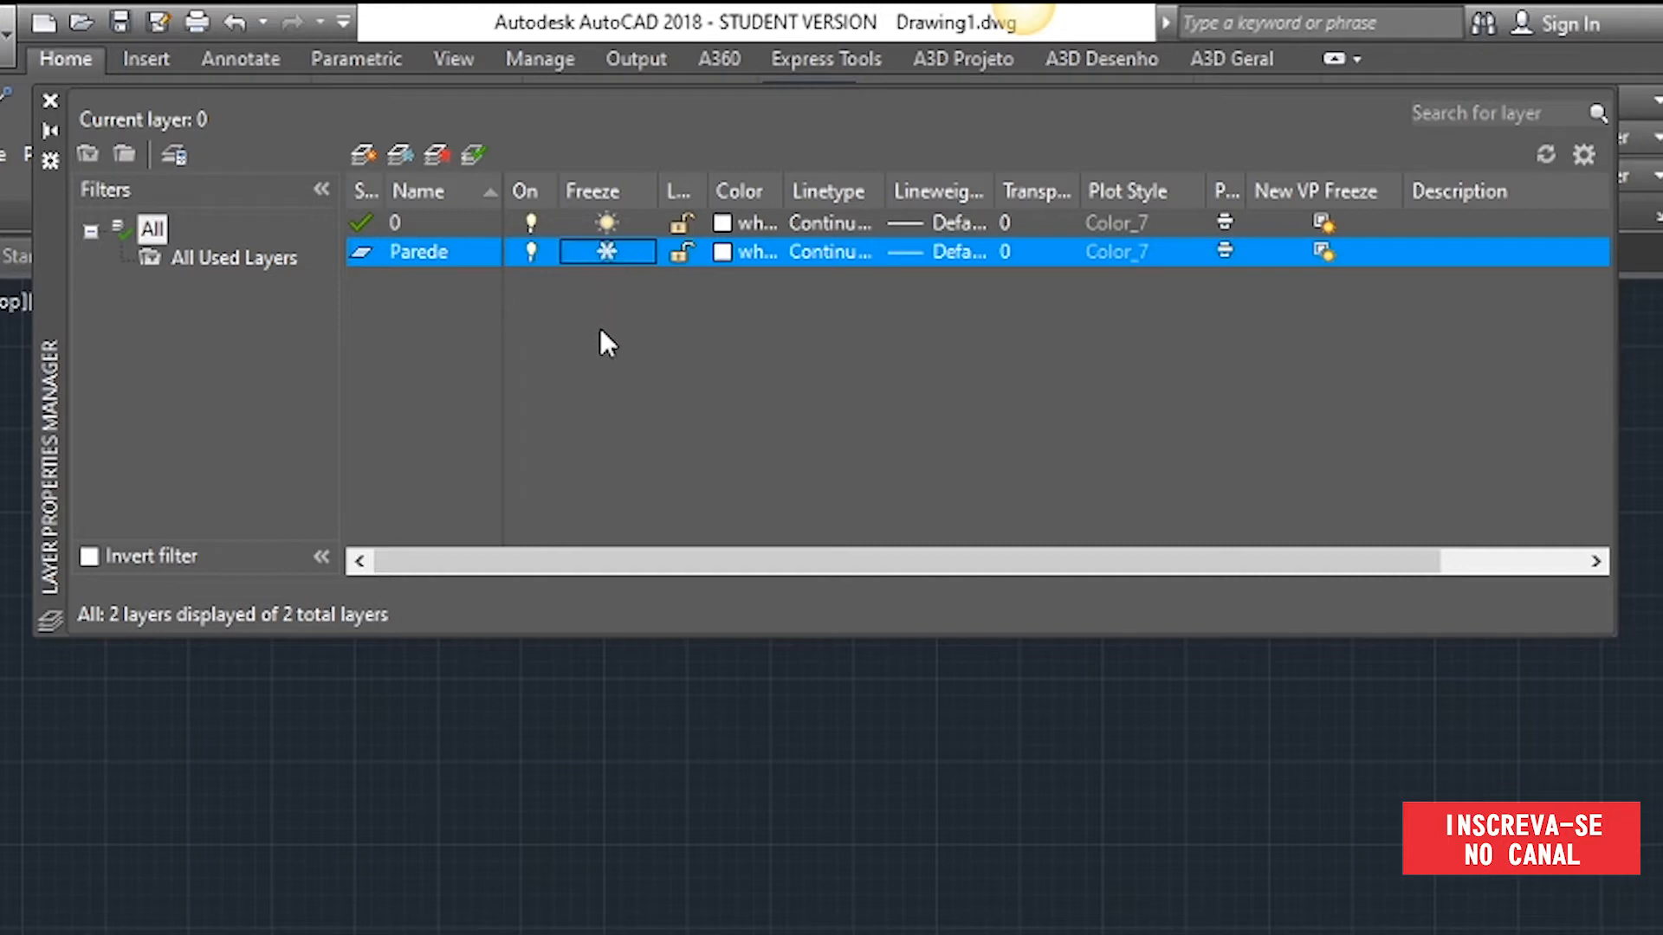
{"action": "left_click", "coordinate": [606, 253]}
{"action": "left_click", "coordinate": [373, 252]}
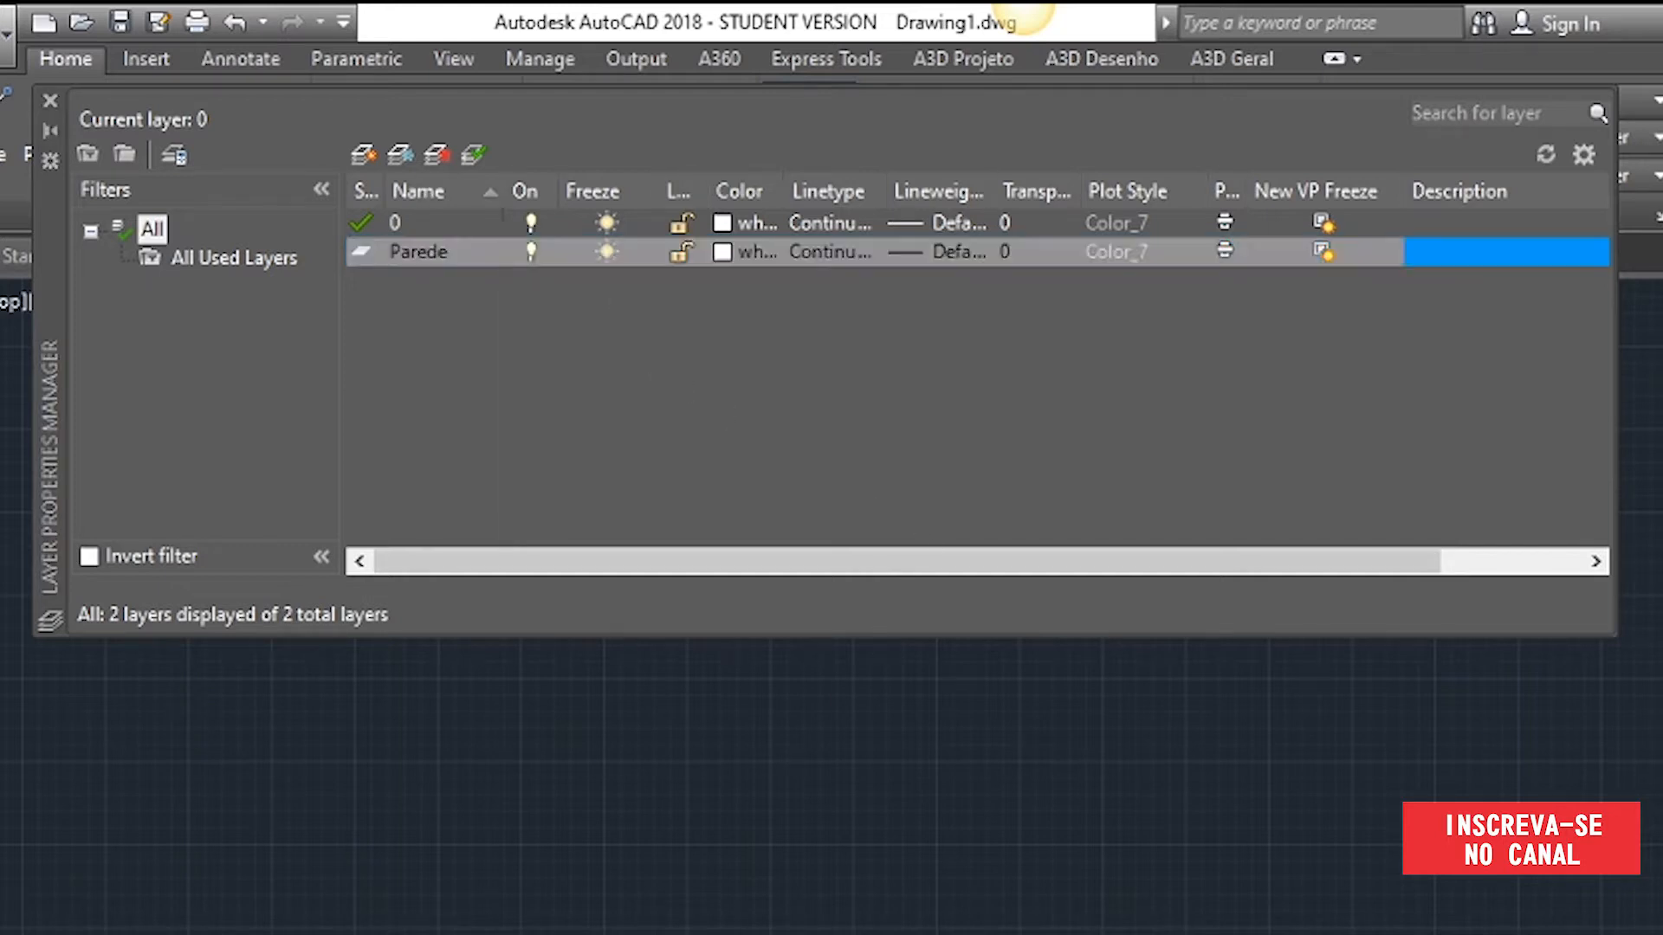
{"action": "left_click", "coordinate": [600, 261]}
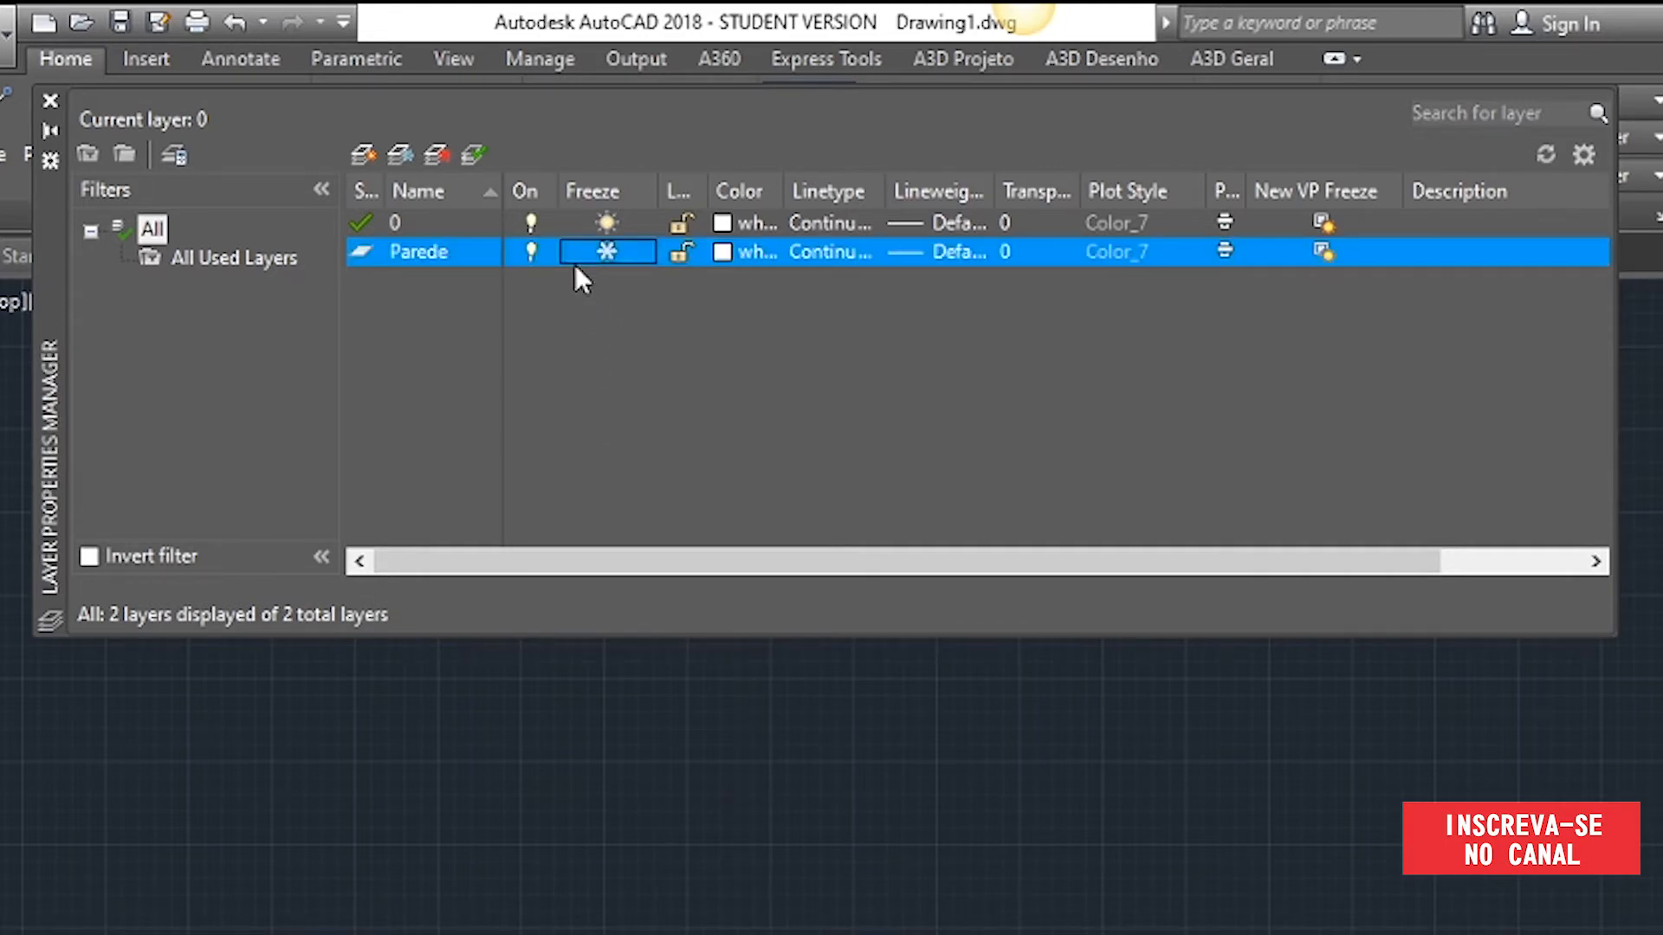
{"action": "left_click", "coordinate": [532, 252]}
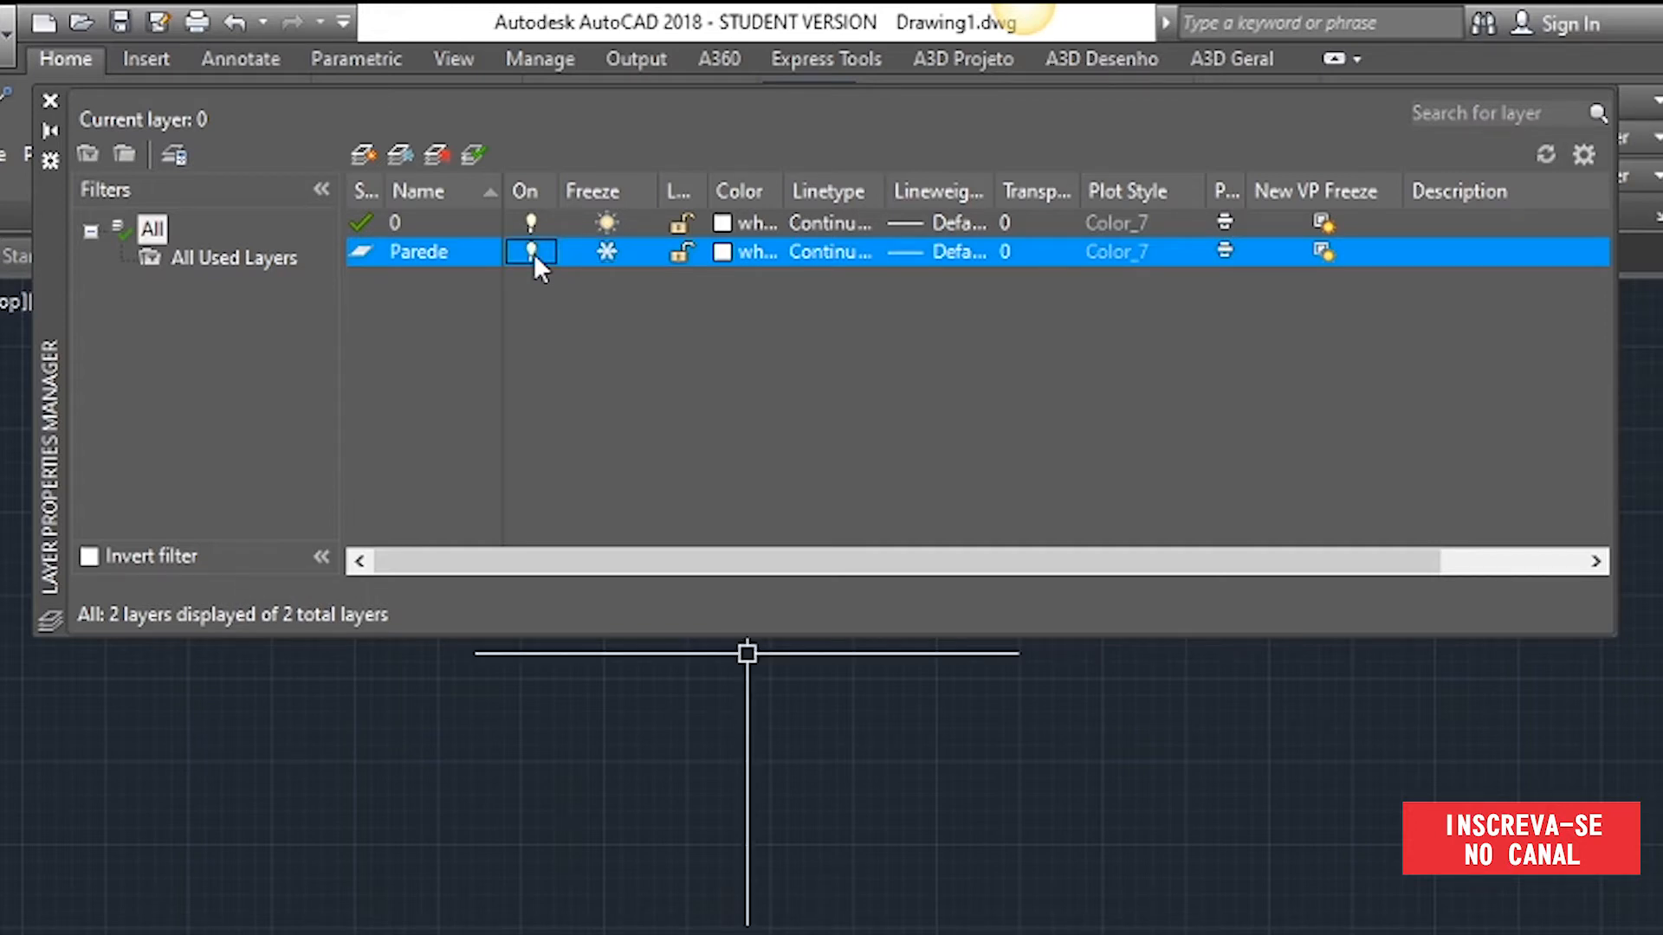
{"action": "left_click", "coordinate": [610, 256]}
- Make Parede the current layer and try to freeze it
{"action": "left_click", "coordinate": [480, 149]}
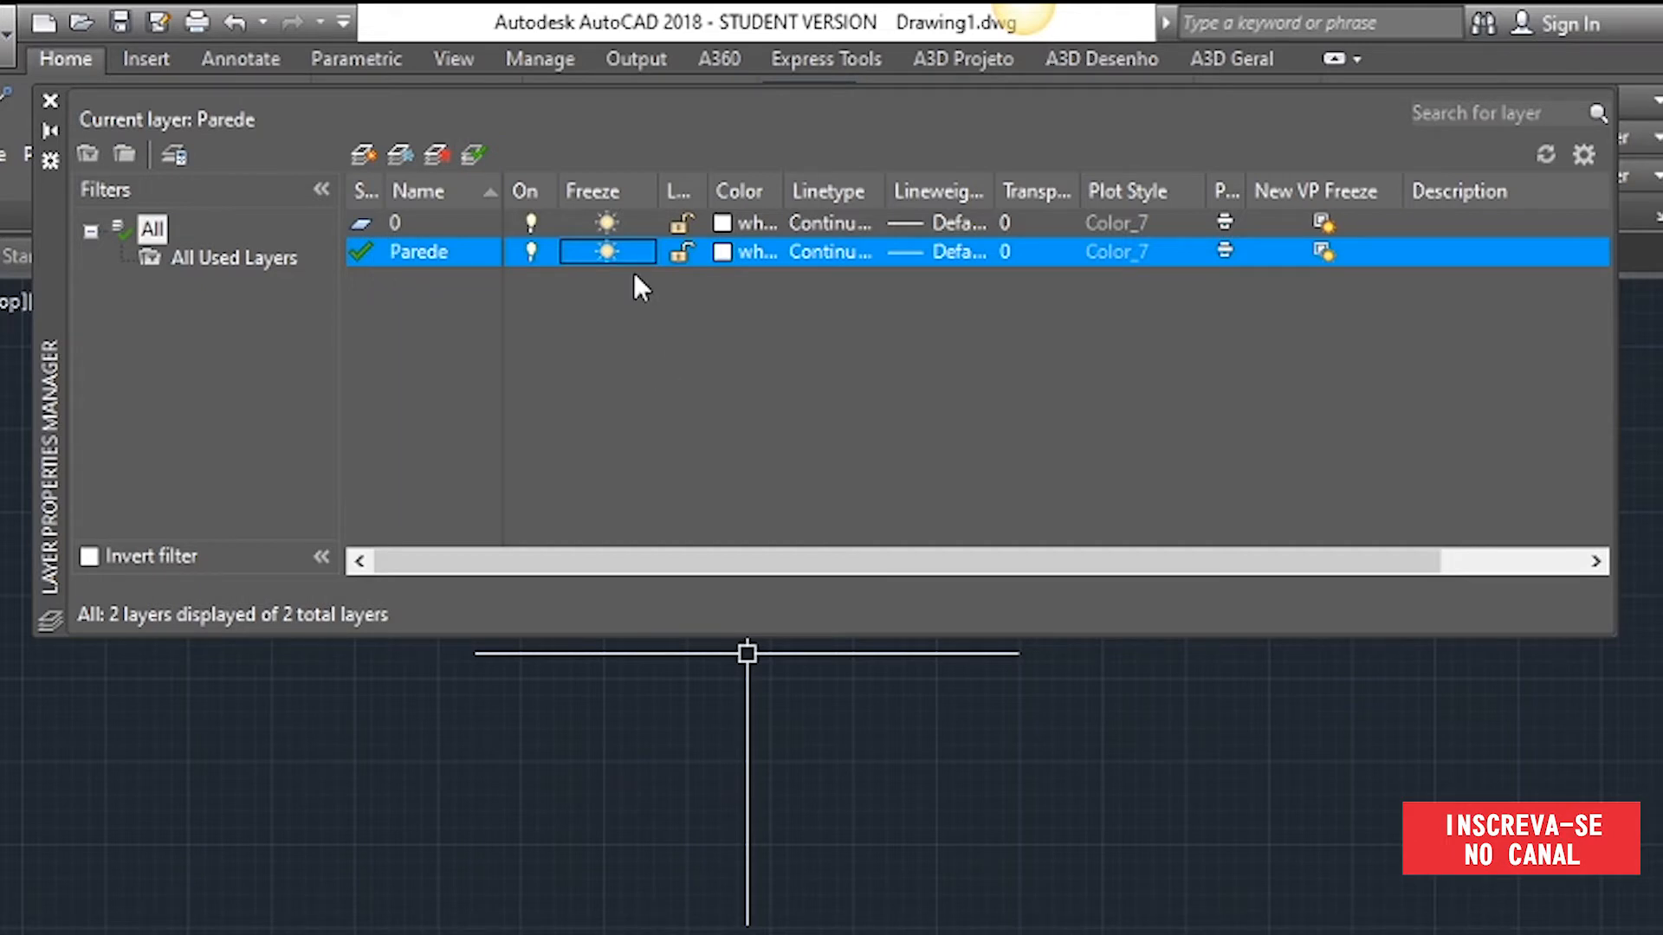
{"action": "left_click", "coordinate": [608, 251]}
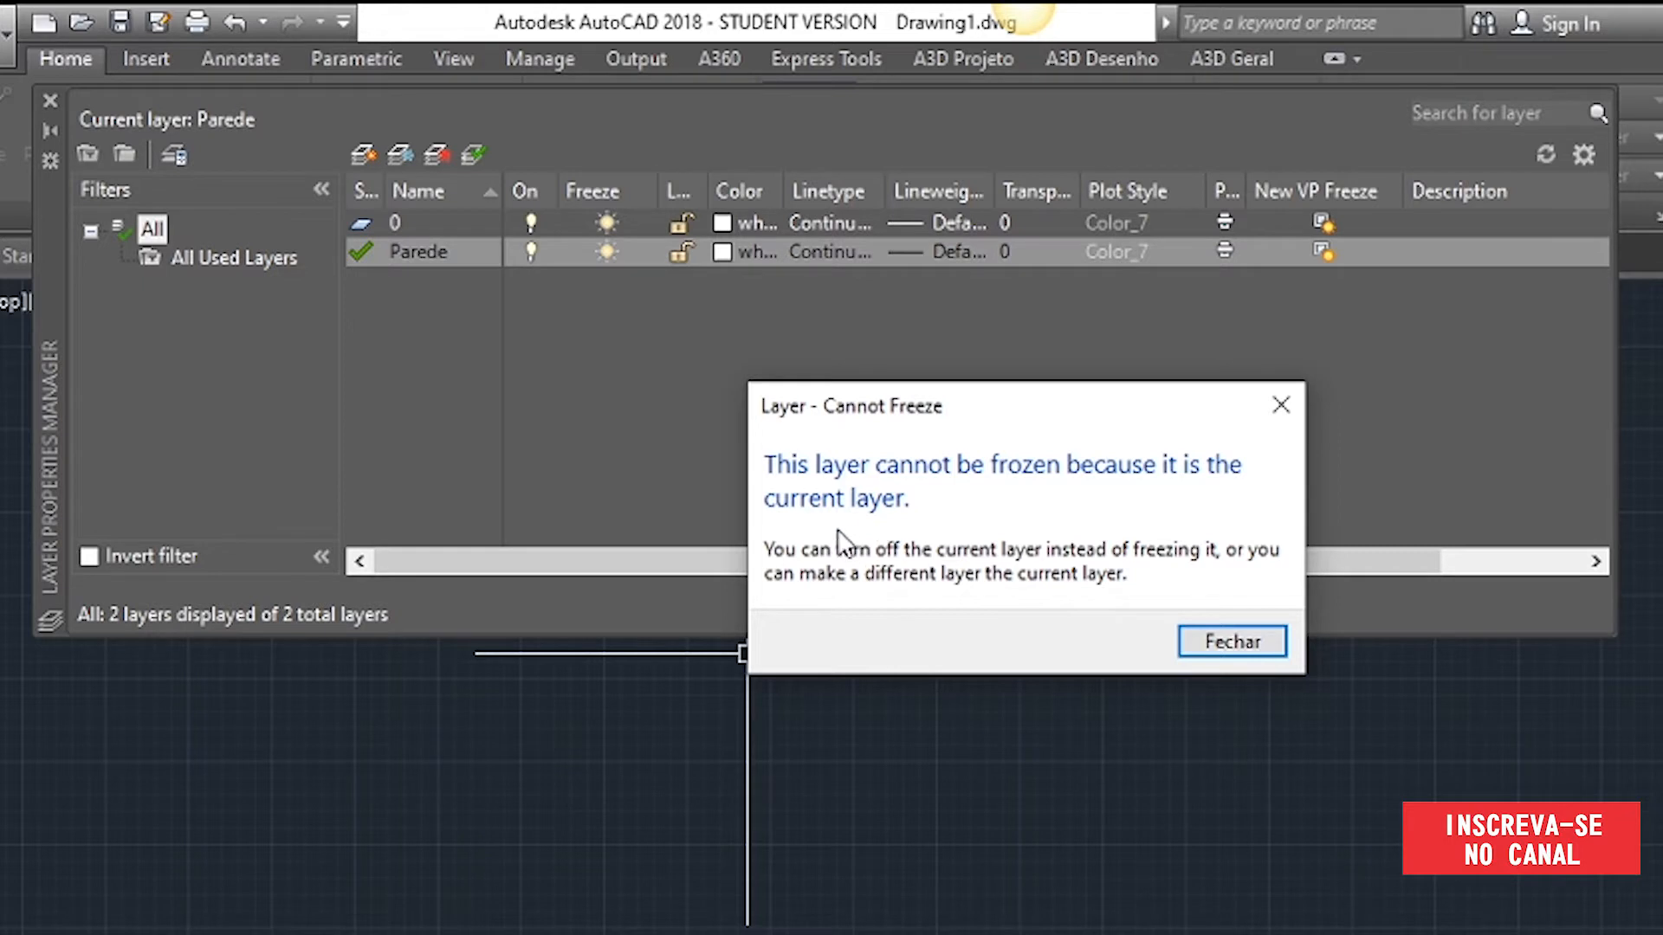
{"action": "left_click", "coordinate": [1209, 641]}
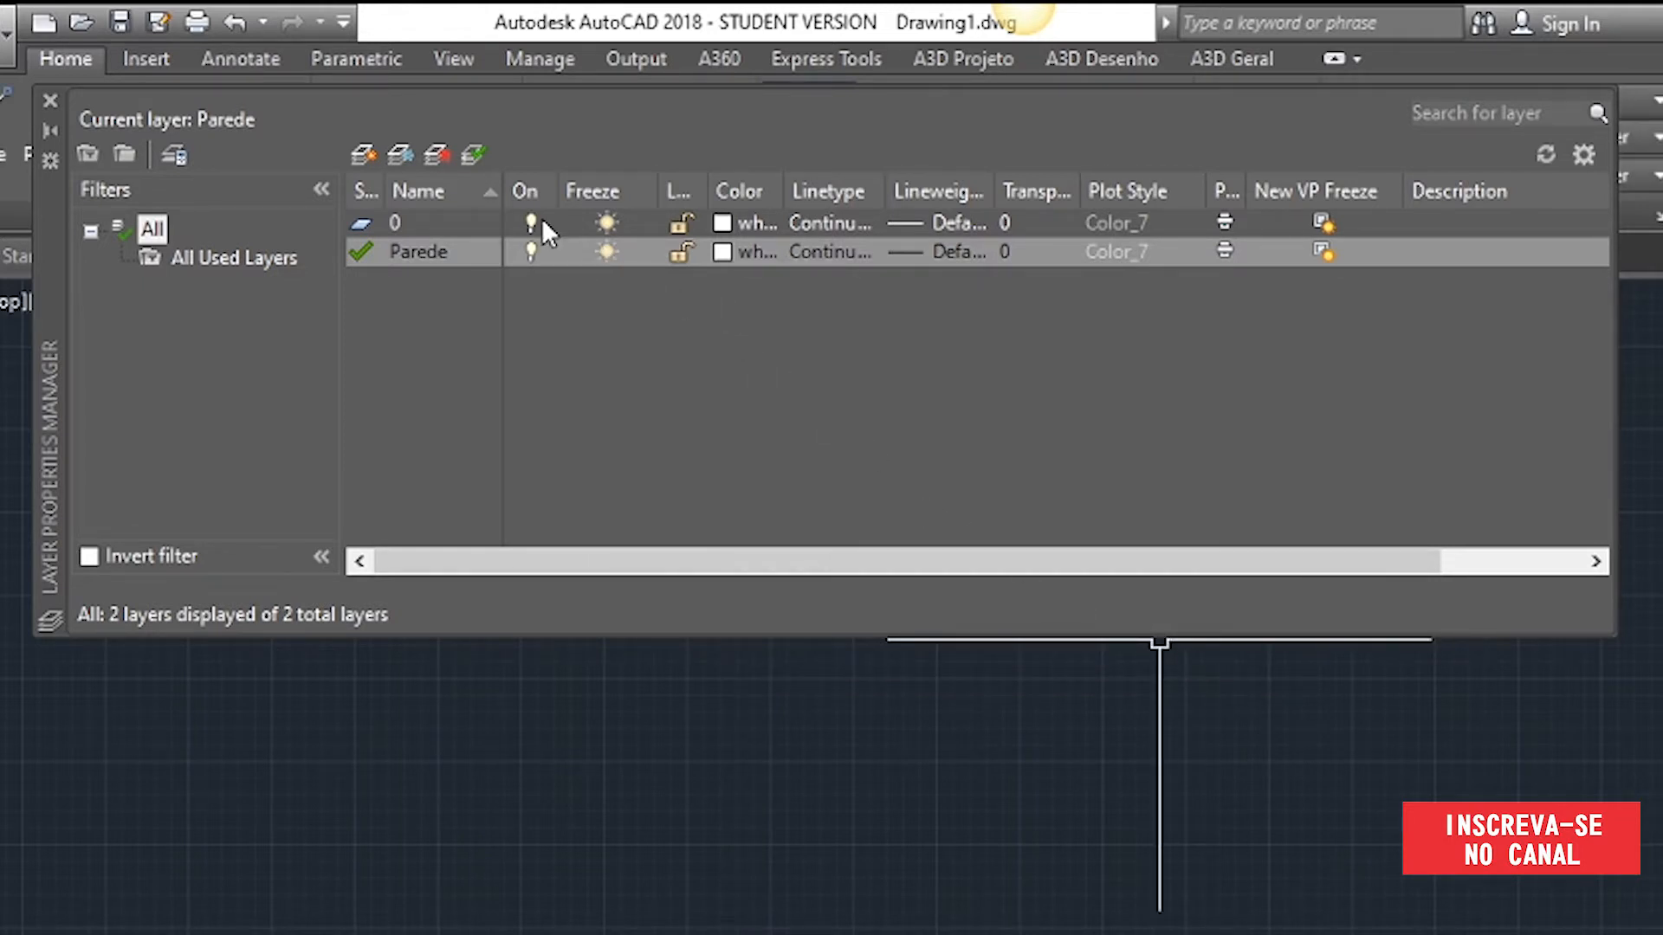
- Try to turn off the Parede layer while it is the current layer
{"action": "left_click", "coordinate": [531, 251]}
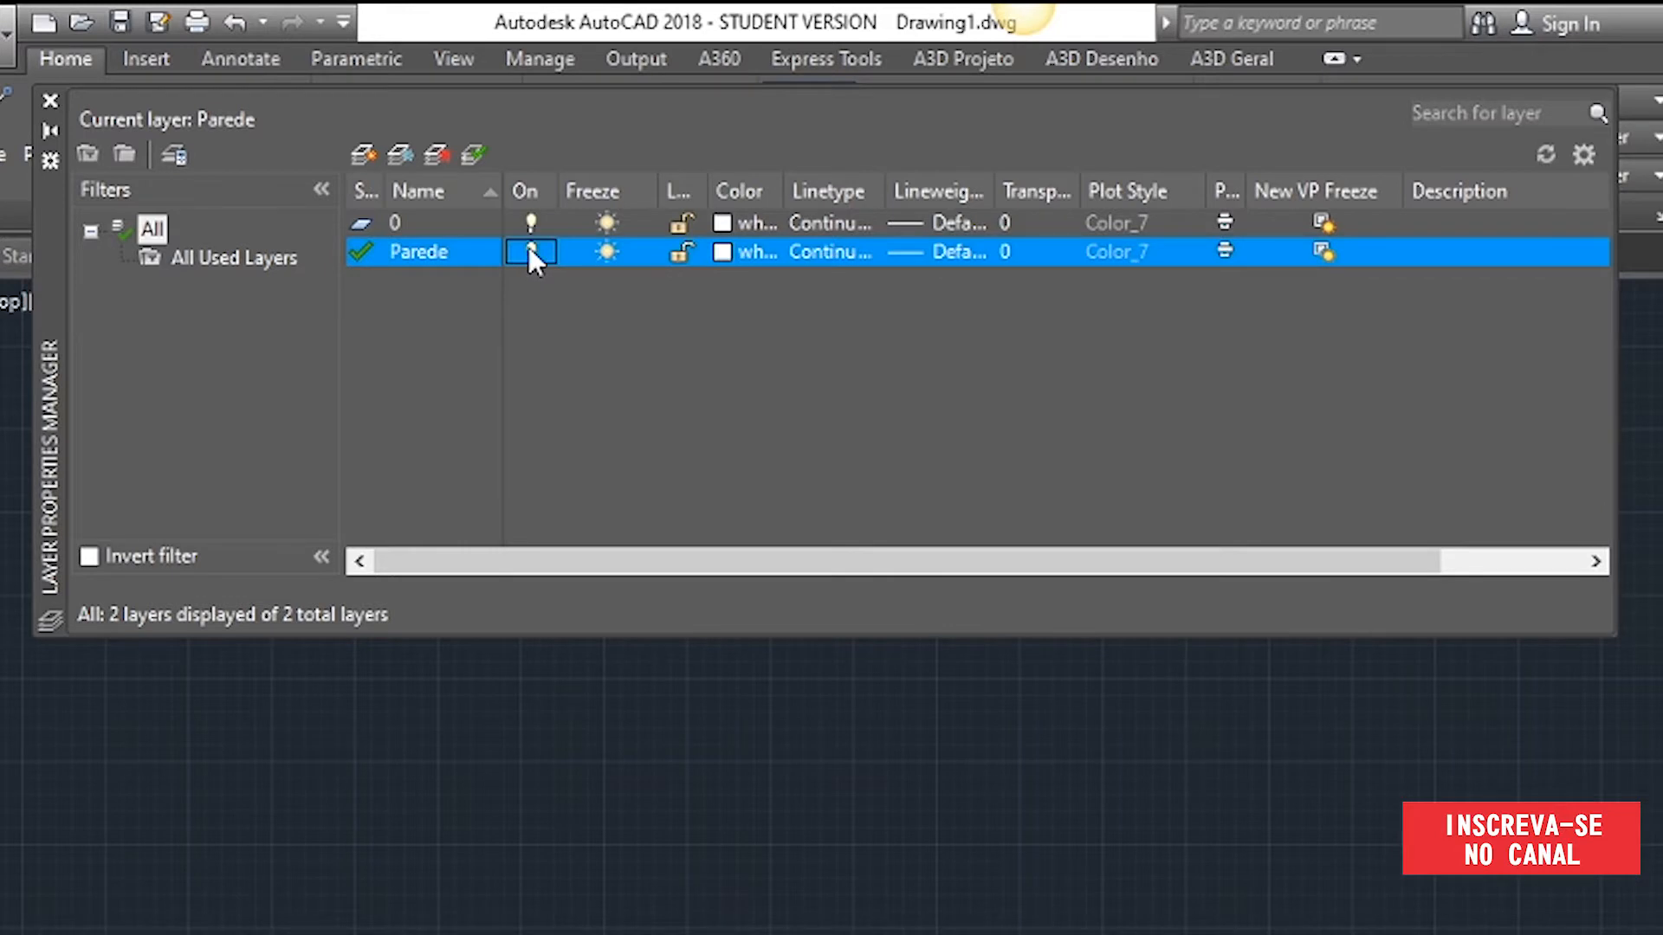
{"action": "left_click", "coordinate": [530, 250]}
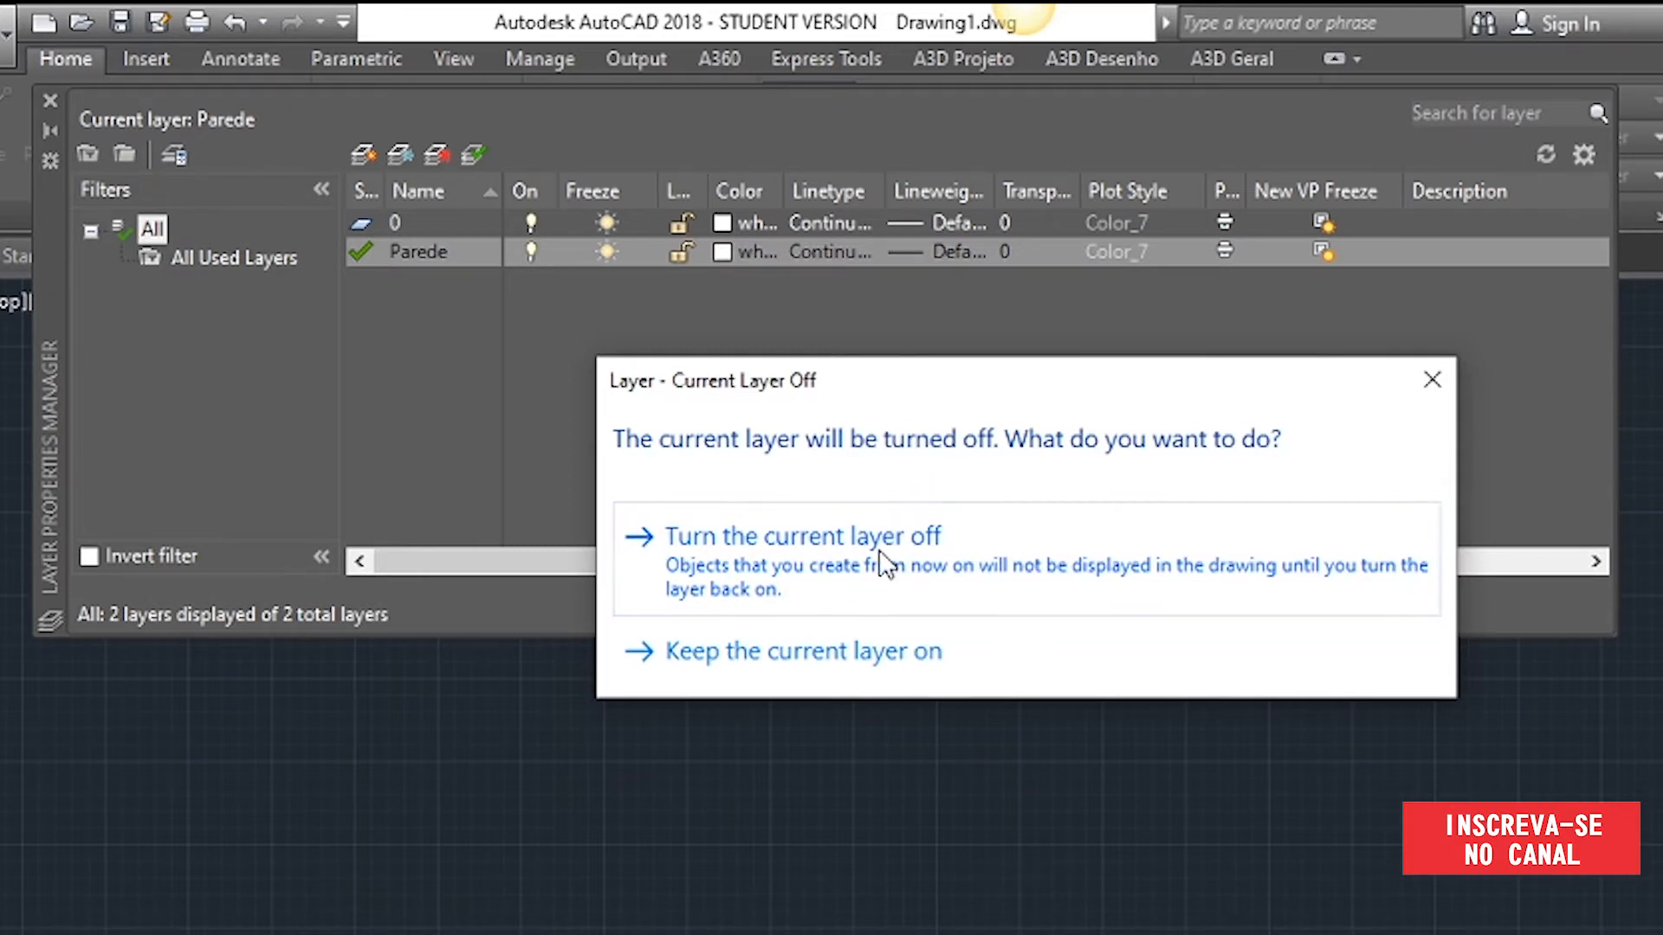
{"action": "left_click", "coordinate": [806, 535]}
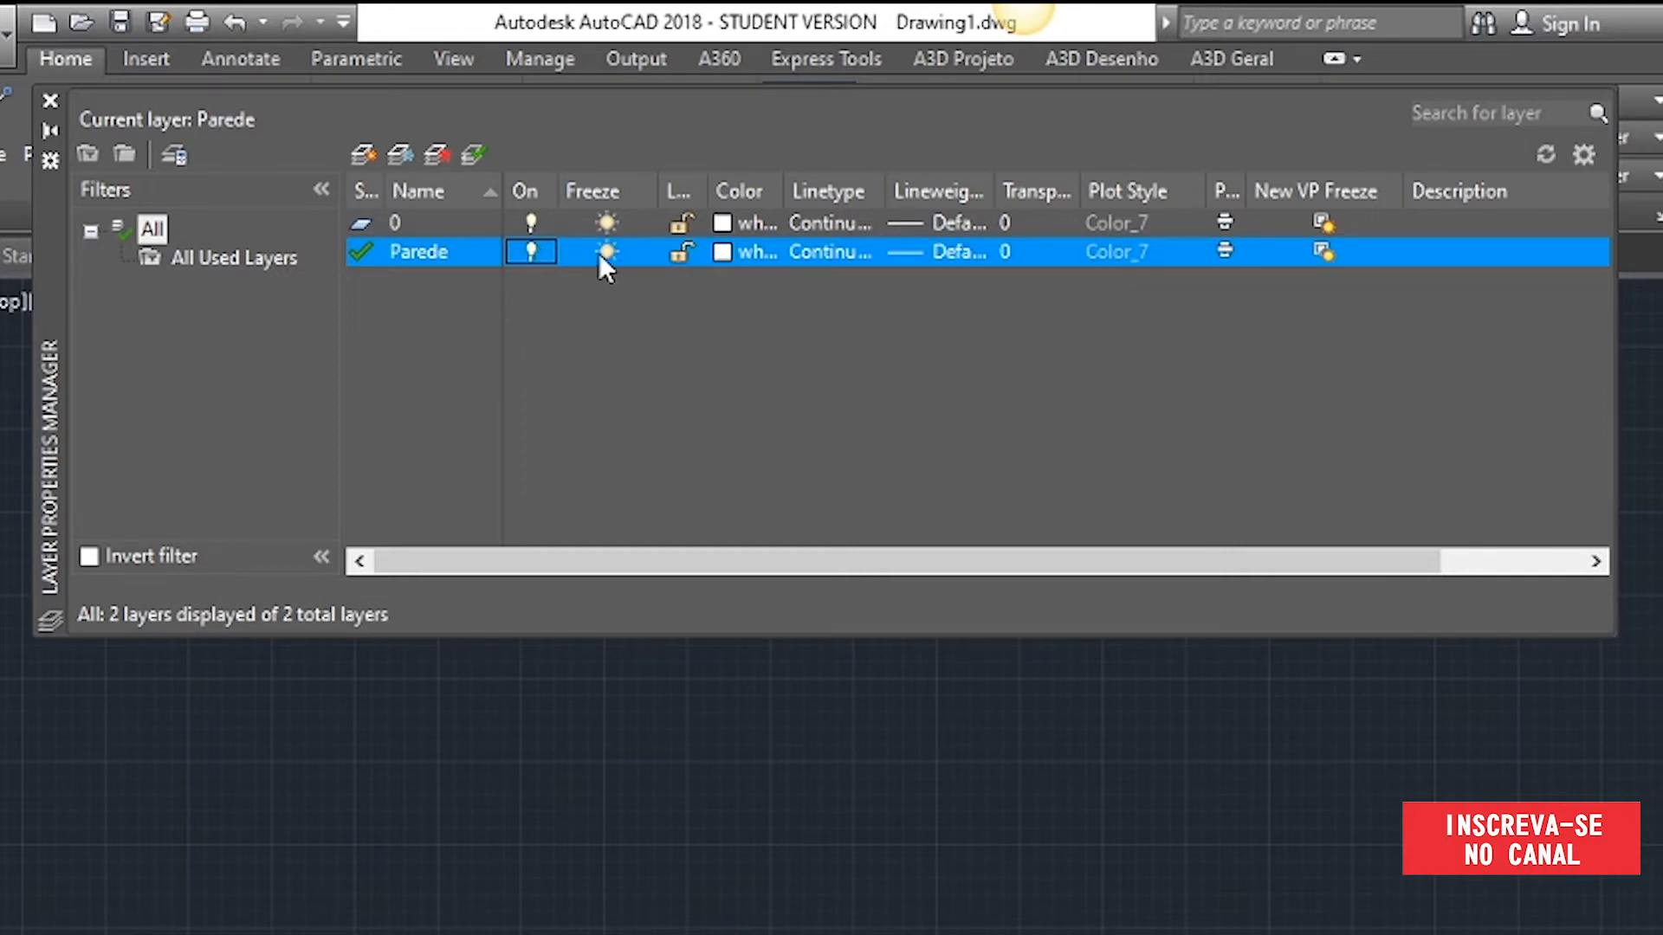
- Check the Parede layer's lock state and widen the Color column to show full color names
{"action": "left_click", "coordinate": [663, 253]}
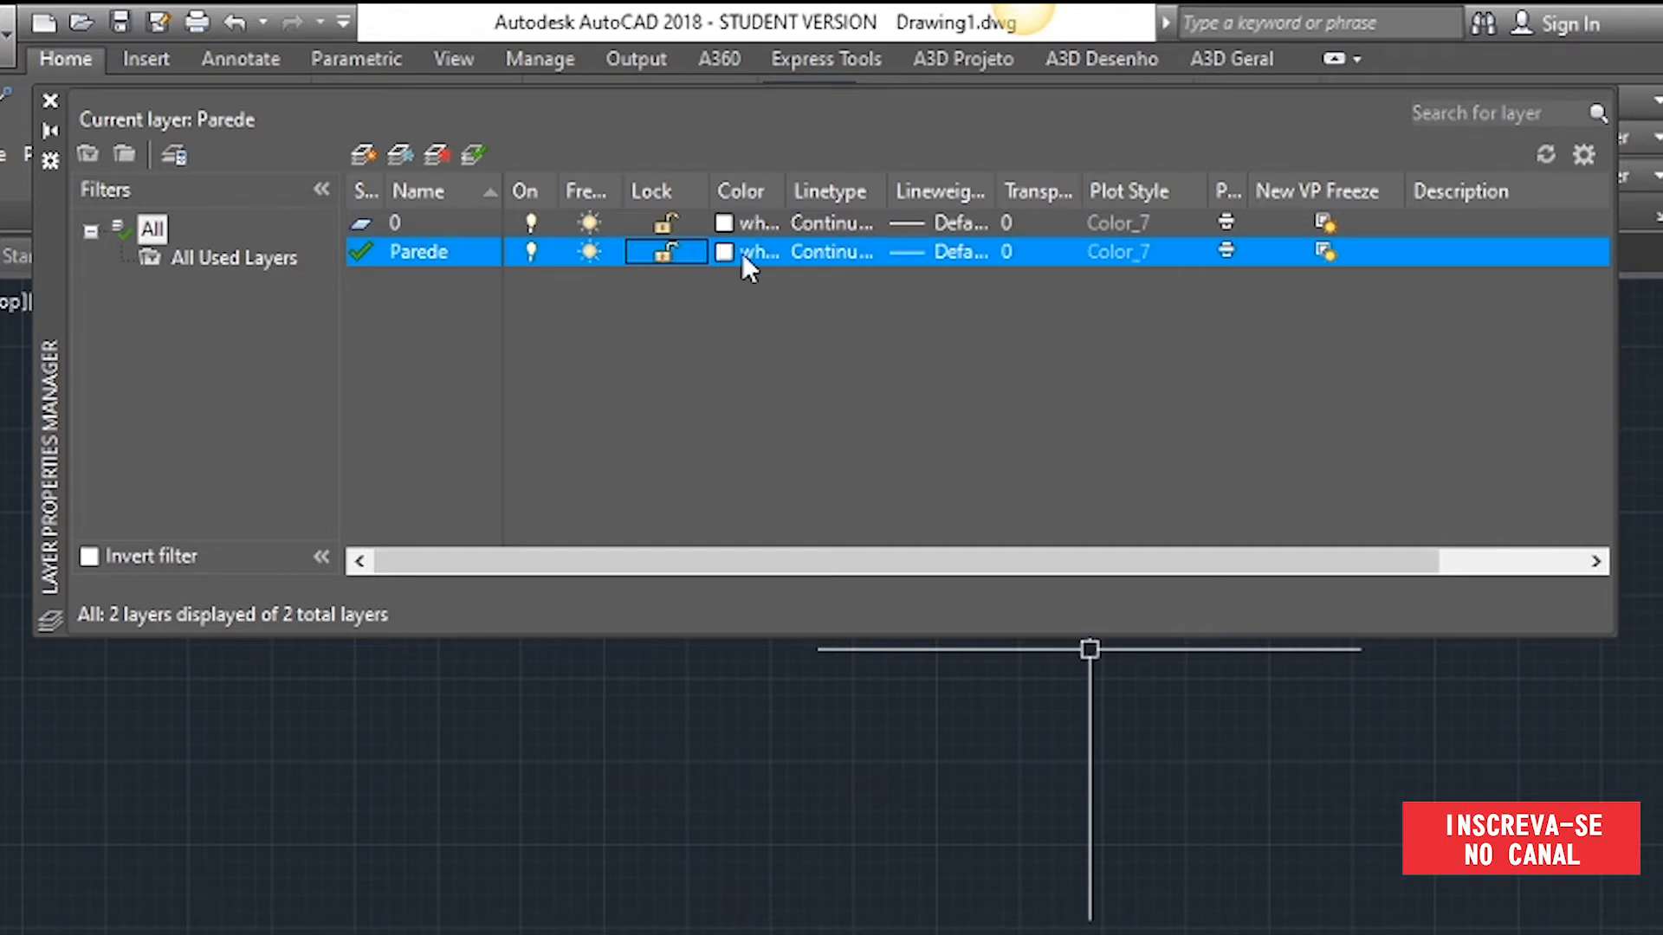
{"action": "double_click", "coordinate": [788, 190]}
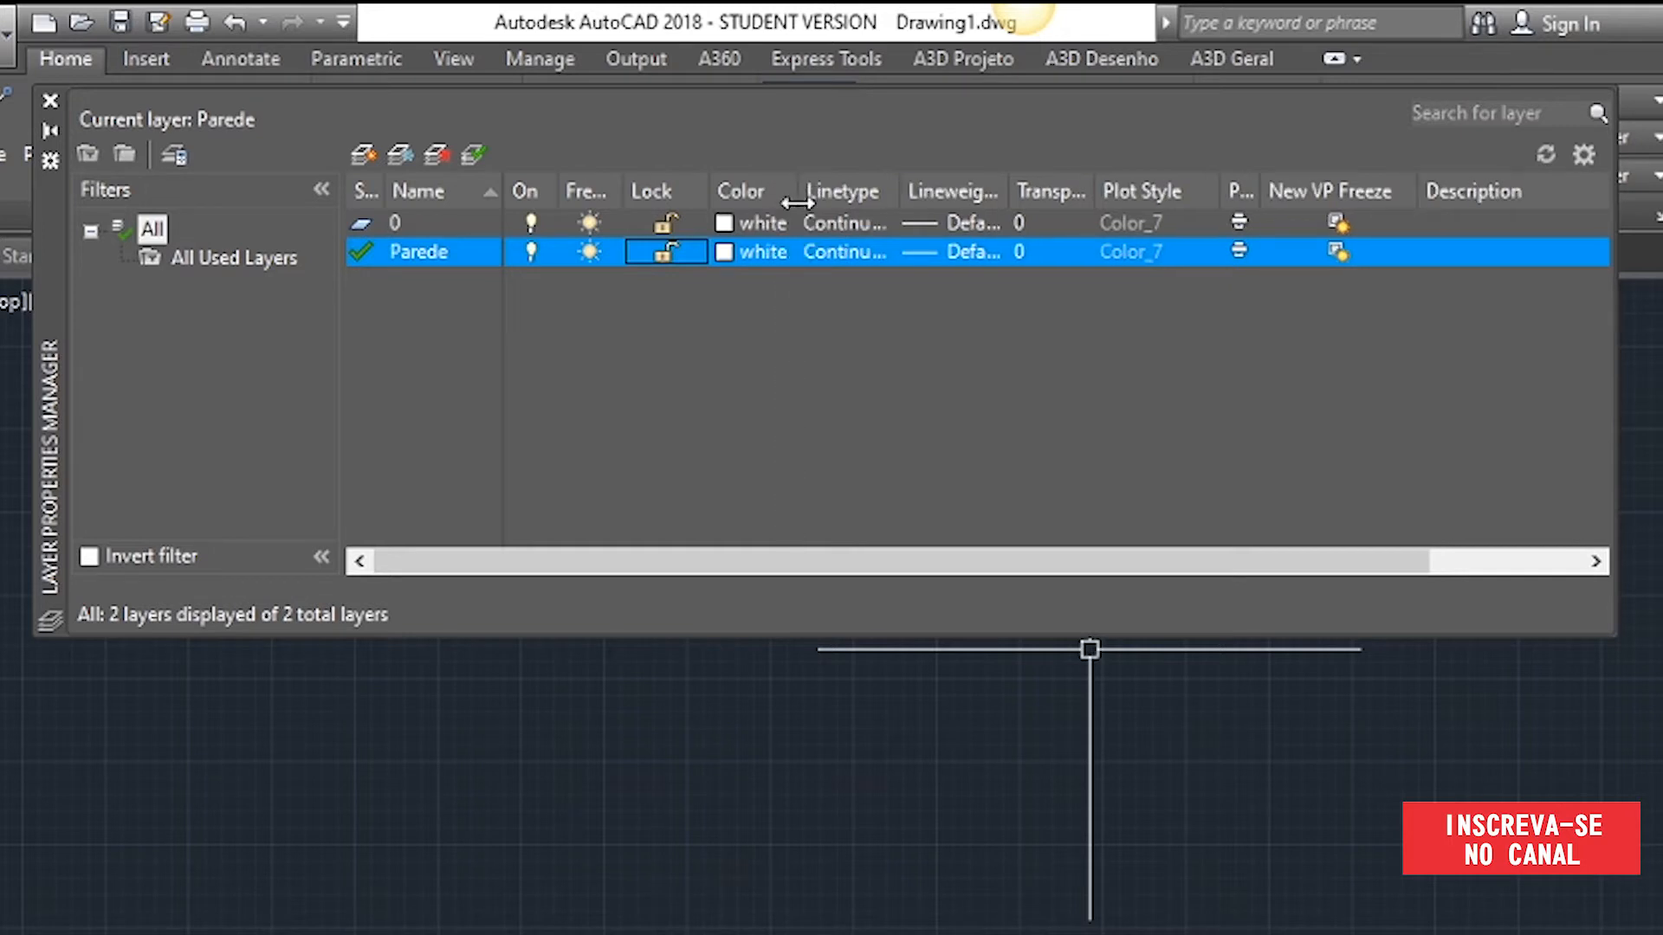
- Try the index colors red, yellow, white and 10 for the Parede layer
{"action": "left_click", "coordinate": [722, 252]}
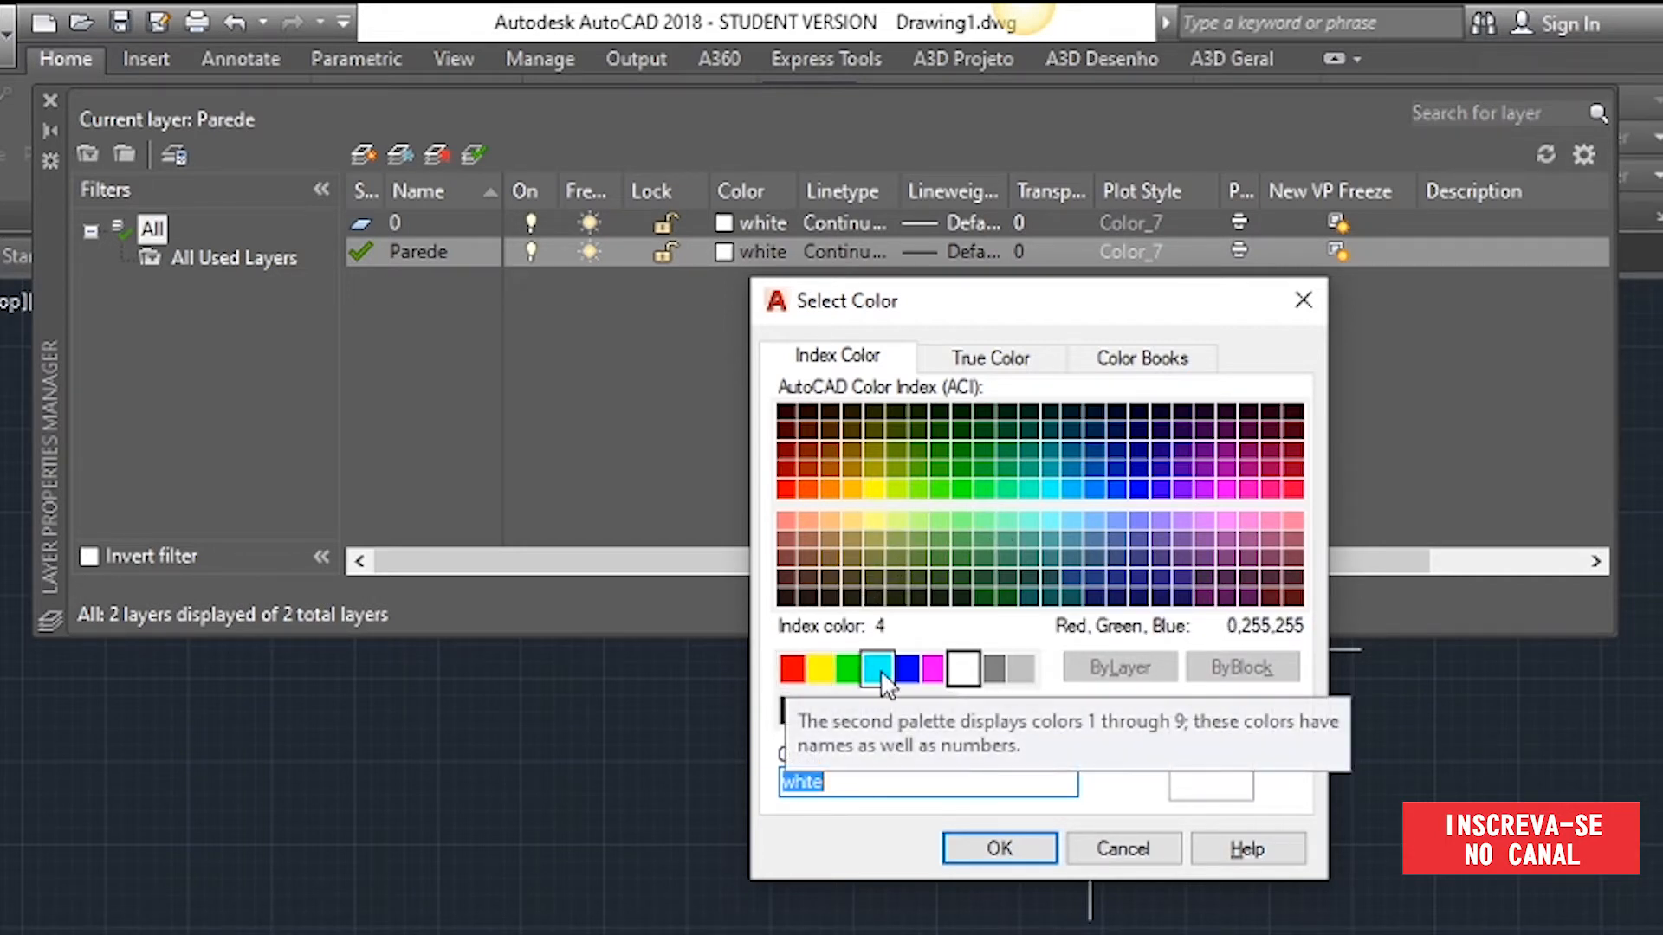
{"action": "left_click", "coordinate": [802, 681]}
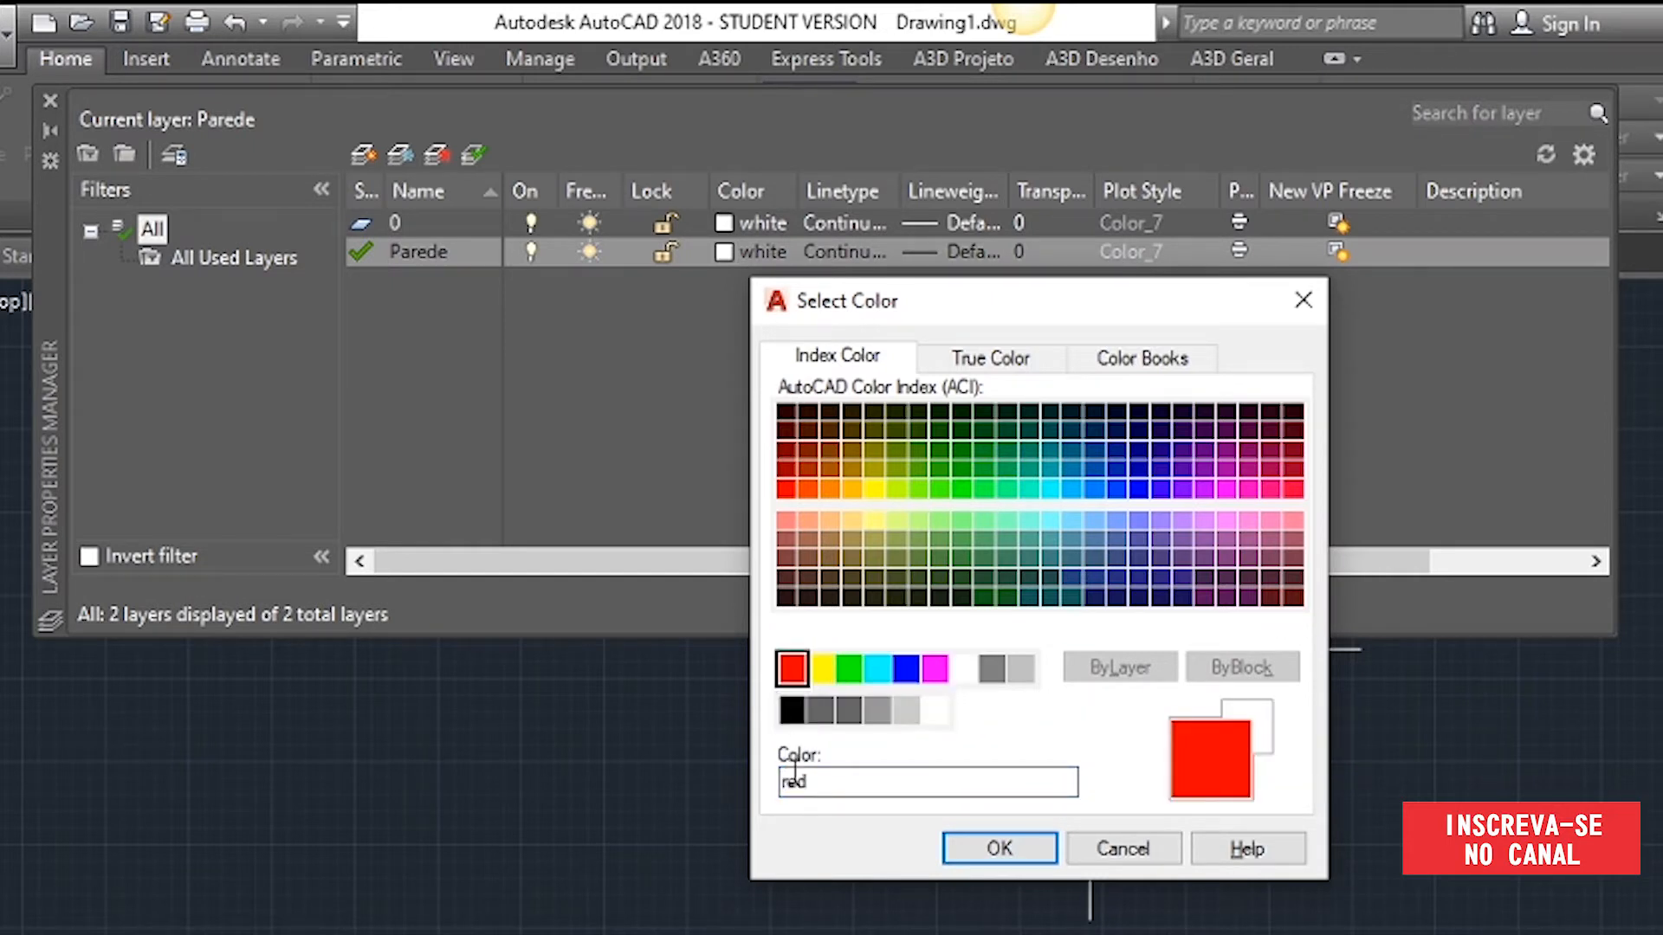
{"action": "left_click", "coordinate": [798, 782]}
{"action": "left_click", "coordinate": [797, 676]}
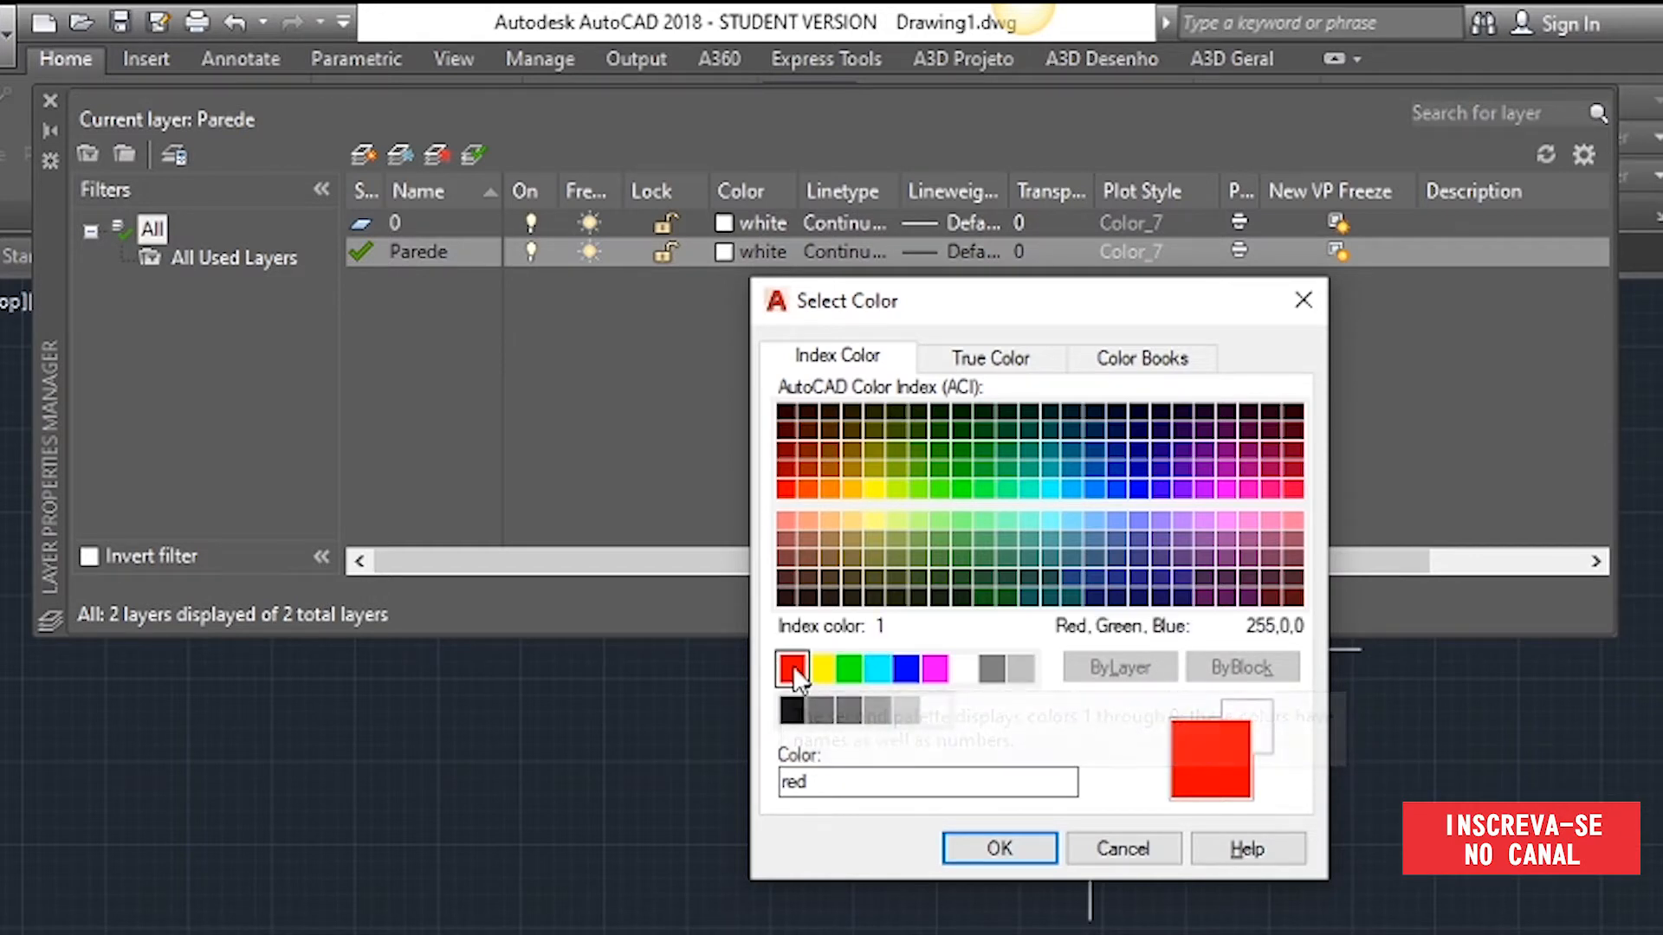
{"action": "left_click", "coordinate": [822, 667]}
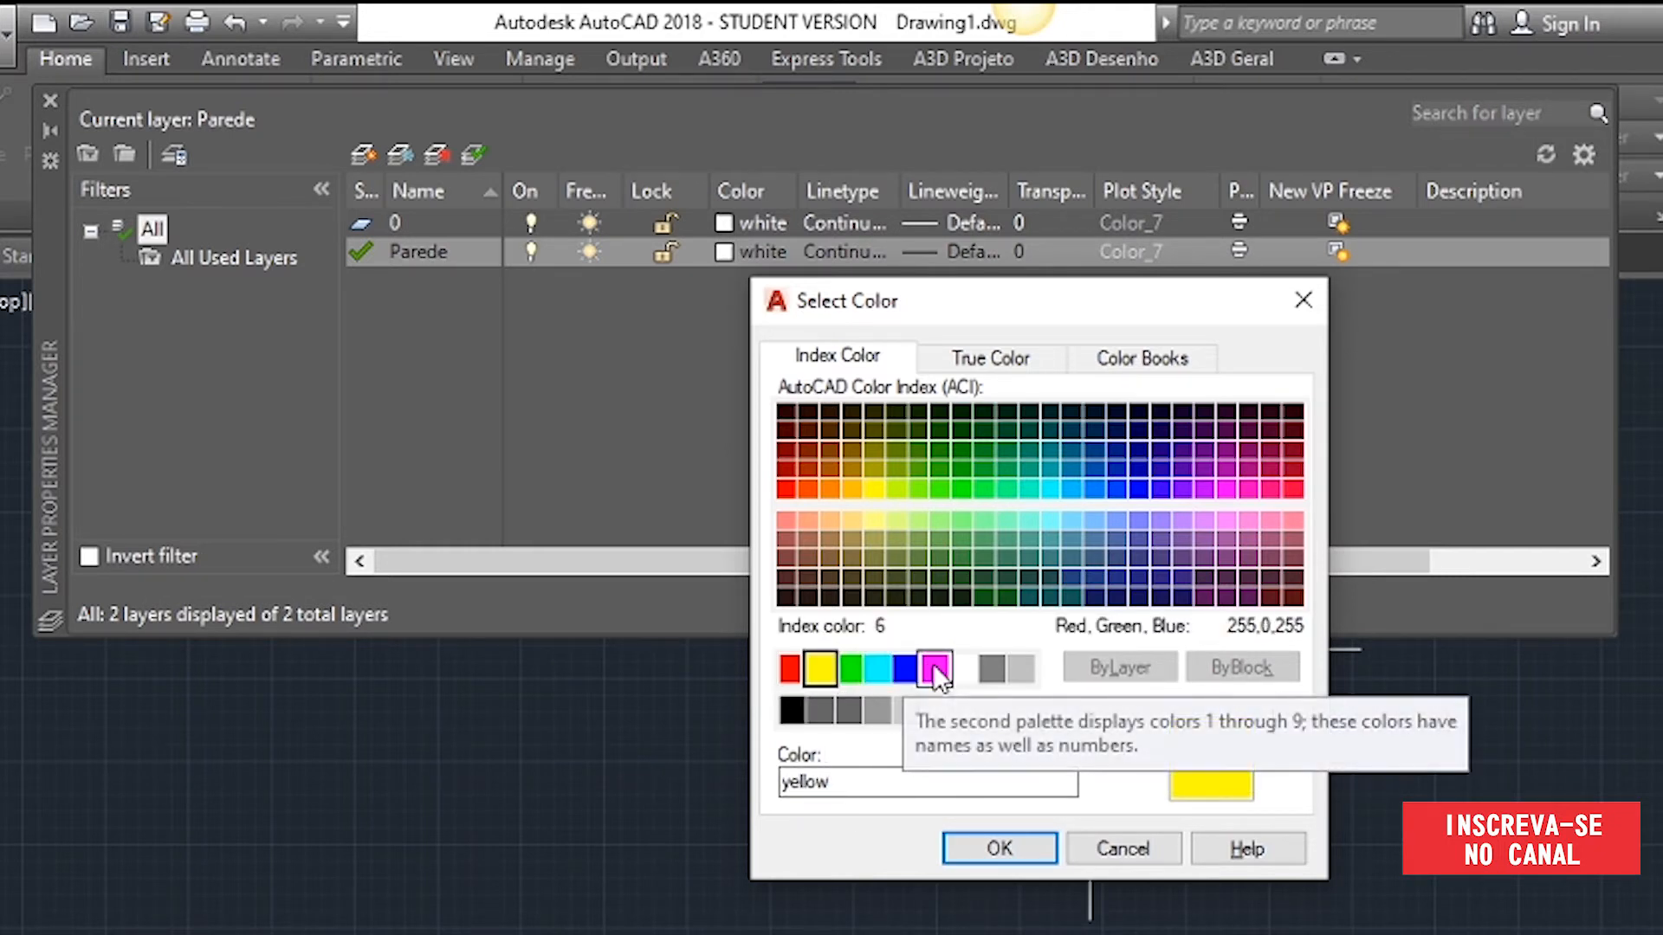
{"action": "left_click", "coordinate": [964, 671]}
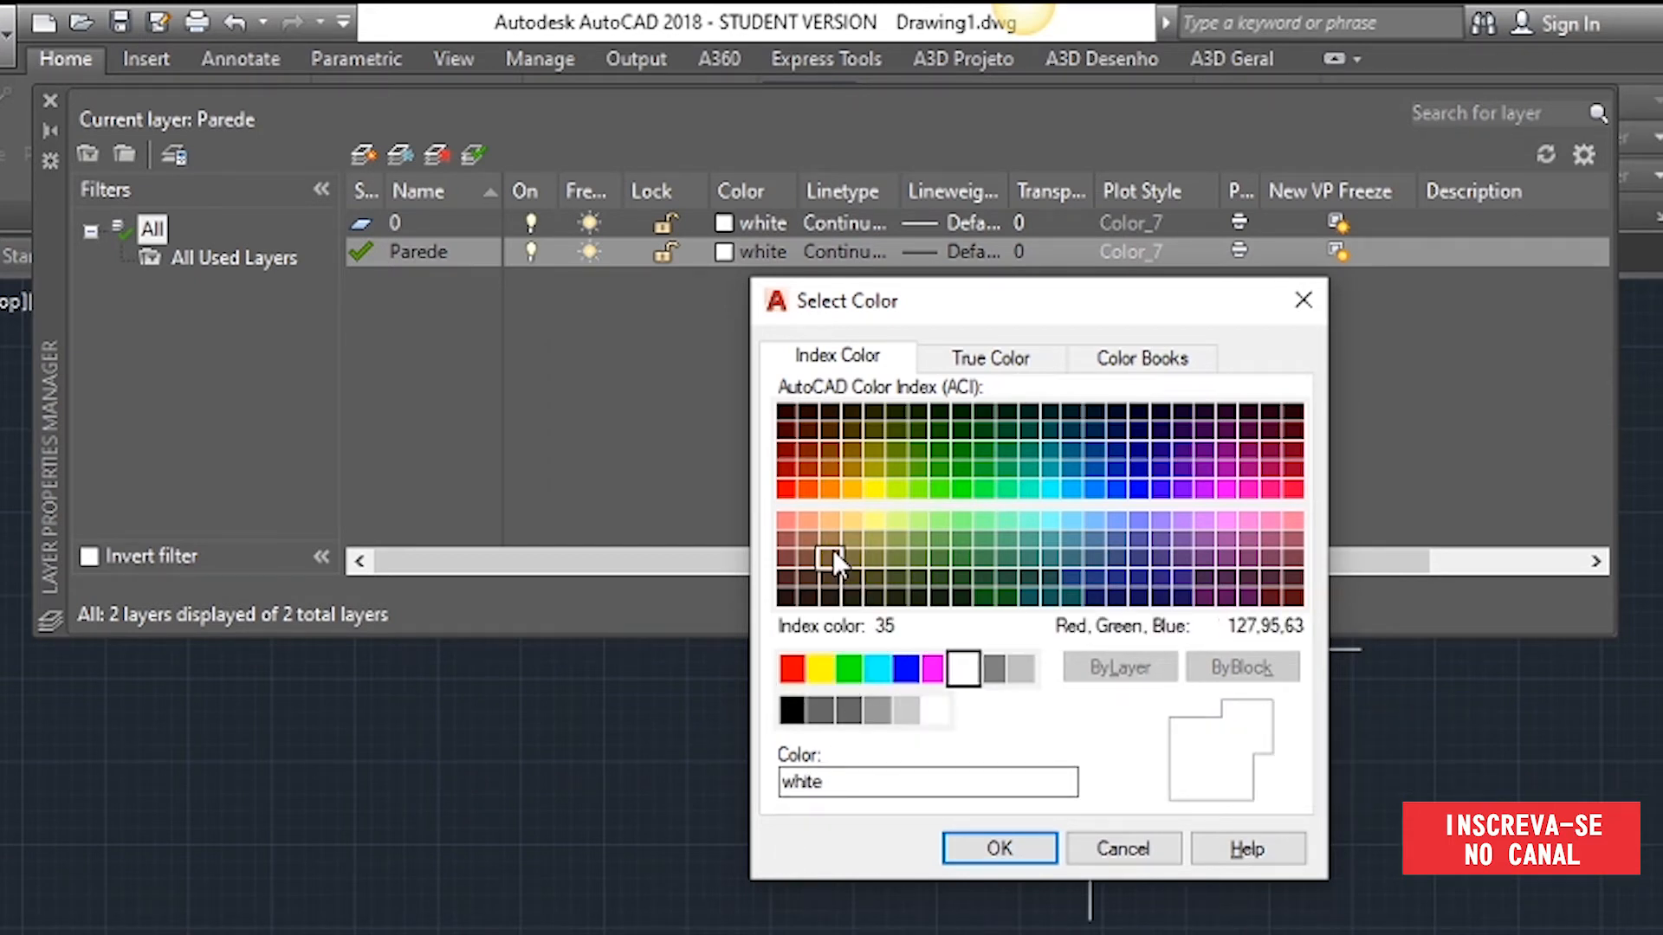
{"action": "left_click", "coordinate": [787, 487]}
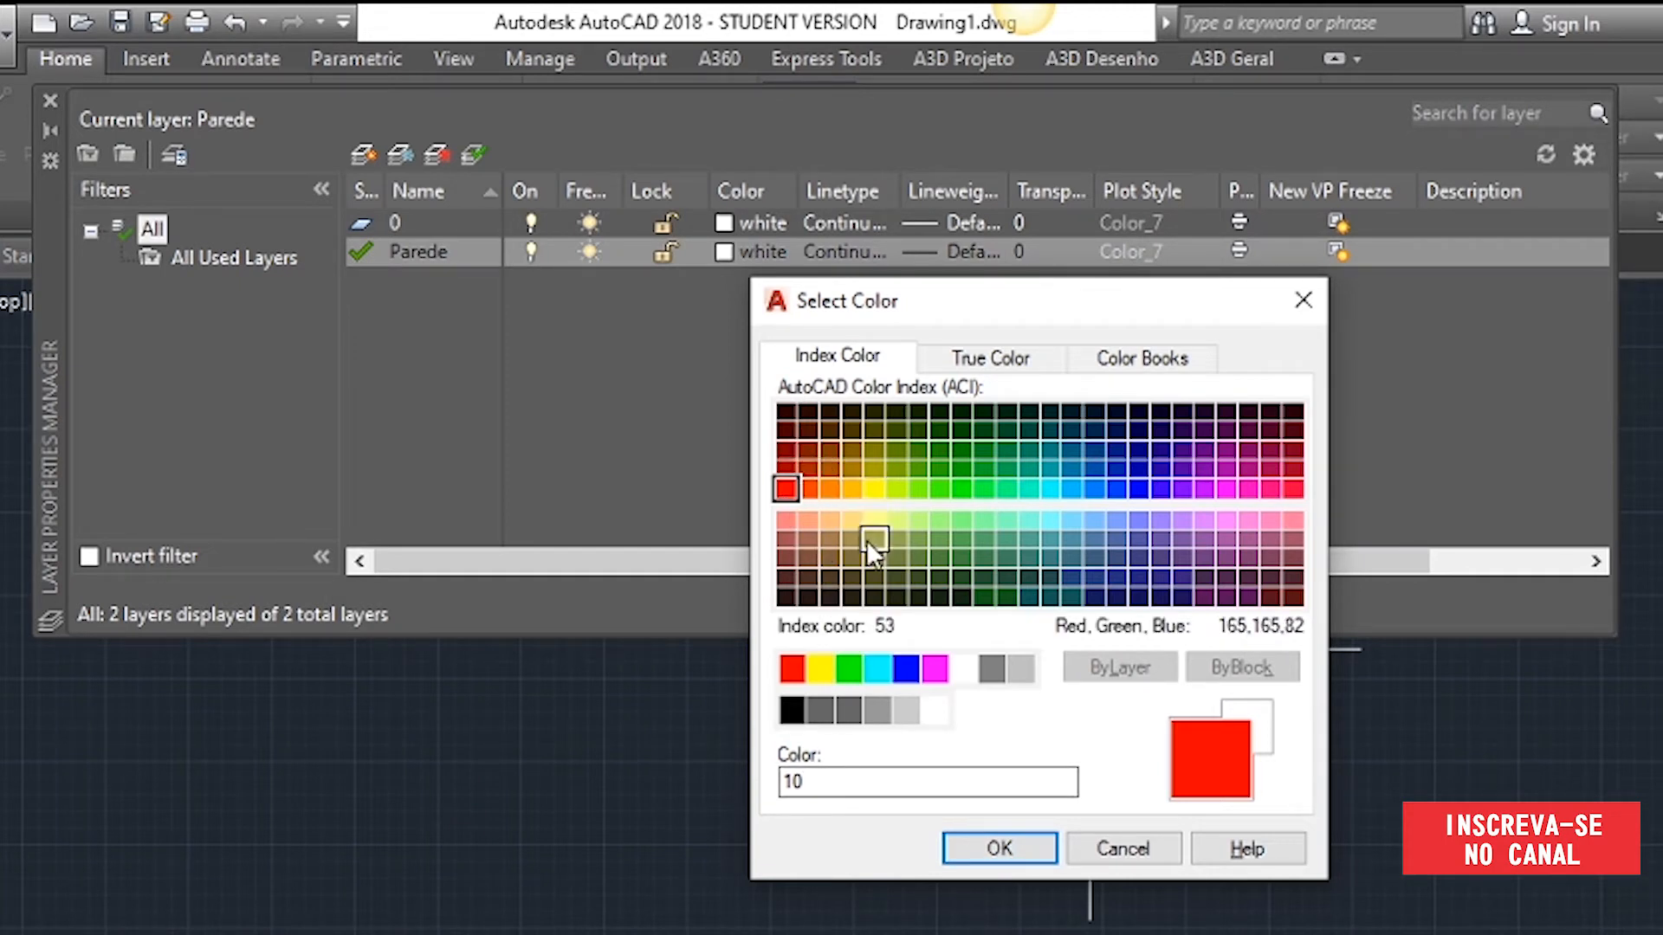
{"action": "left_click", "coordinate": [790, 671]}
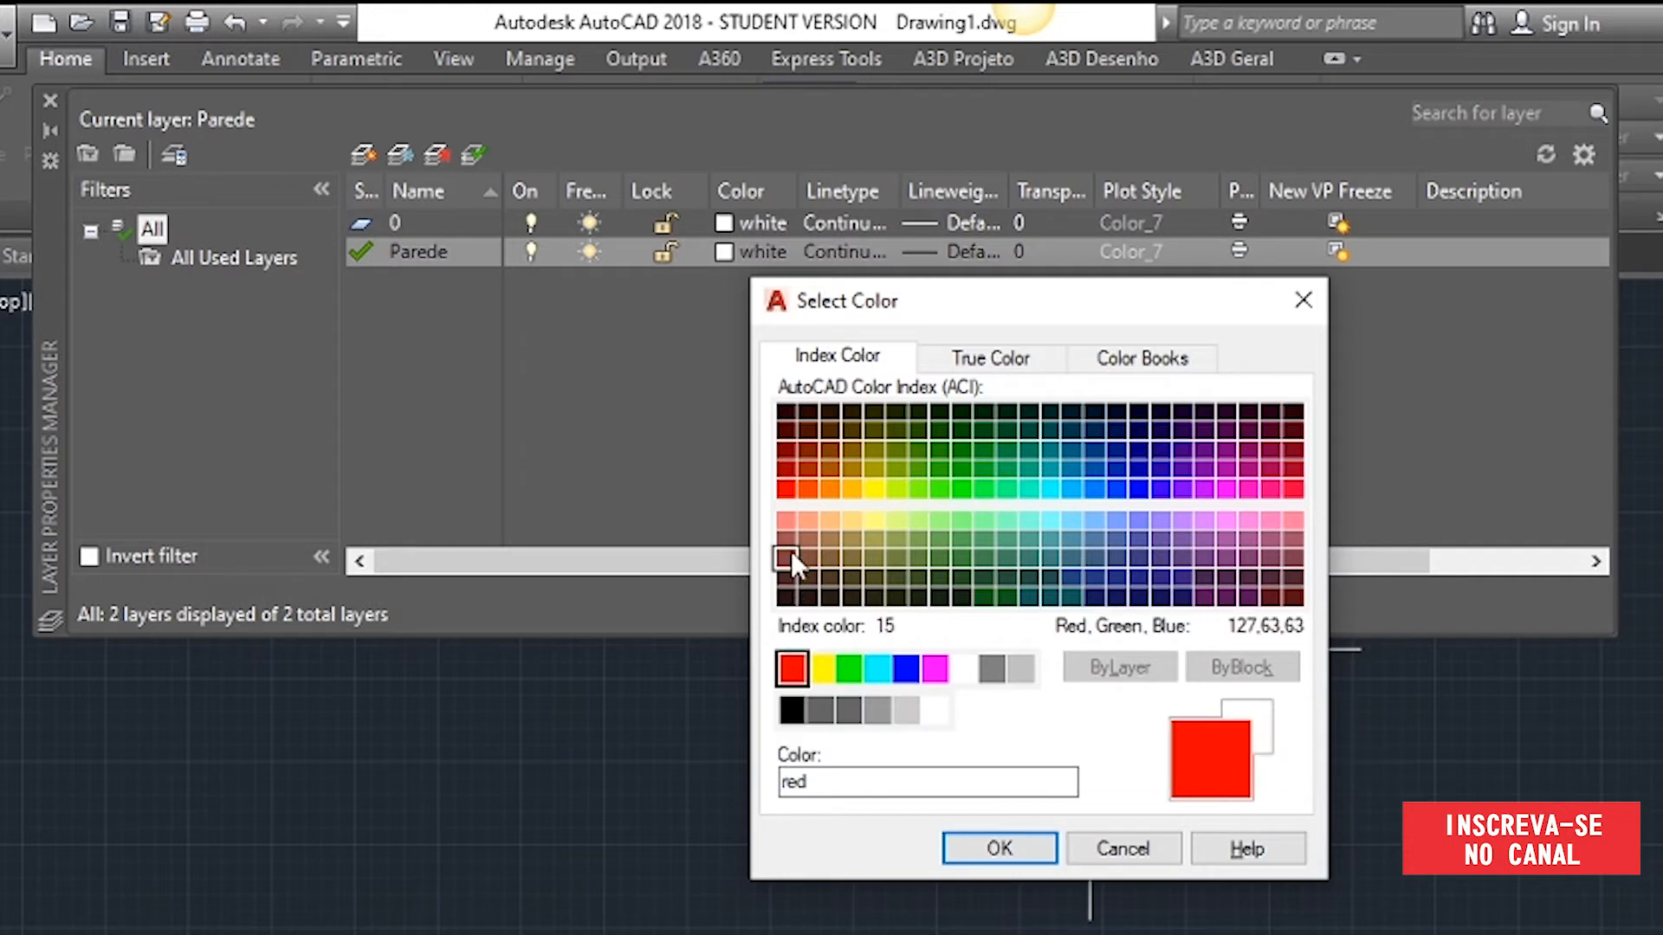
{"action": "left_click", "coordinate": [788, 487]}
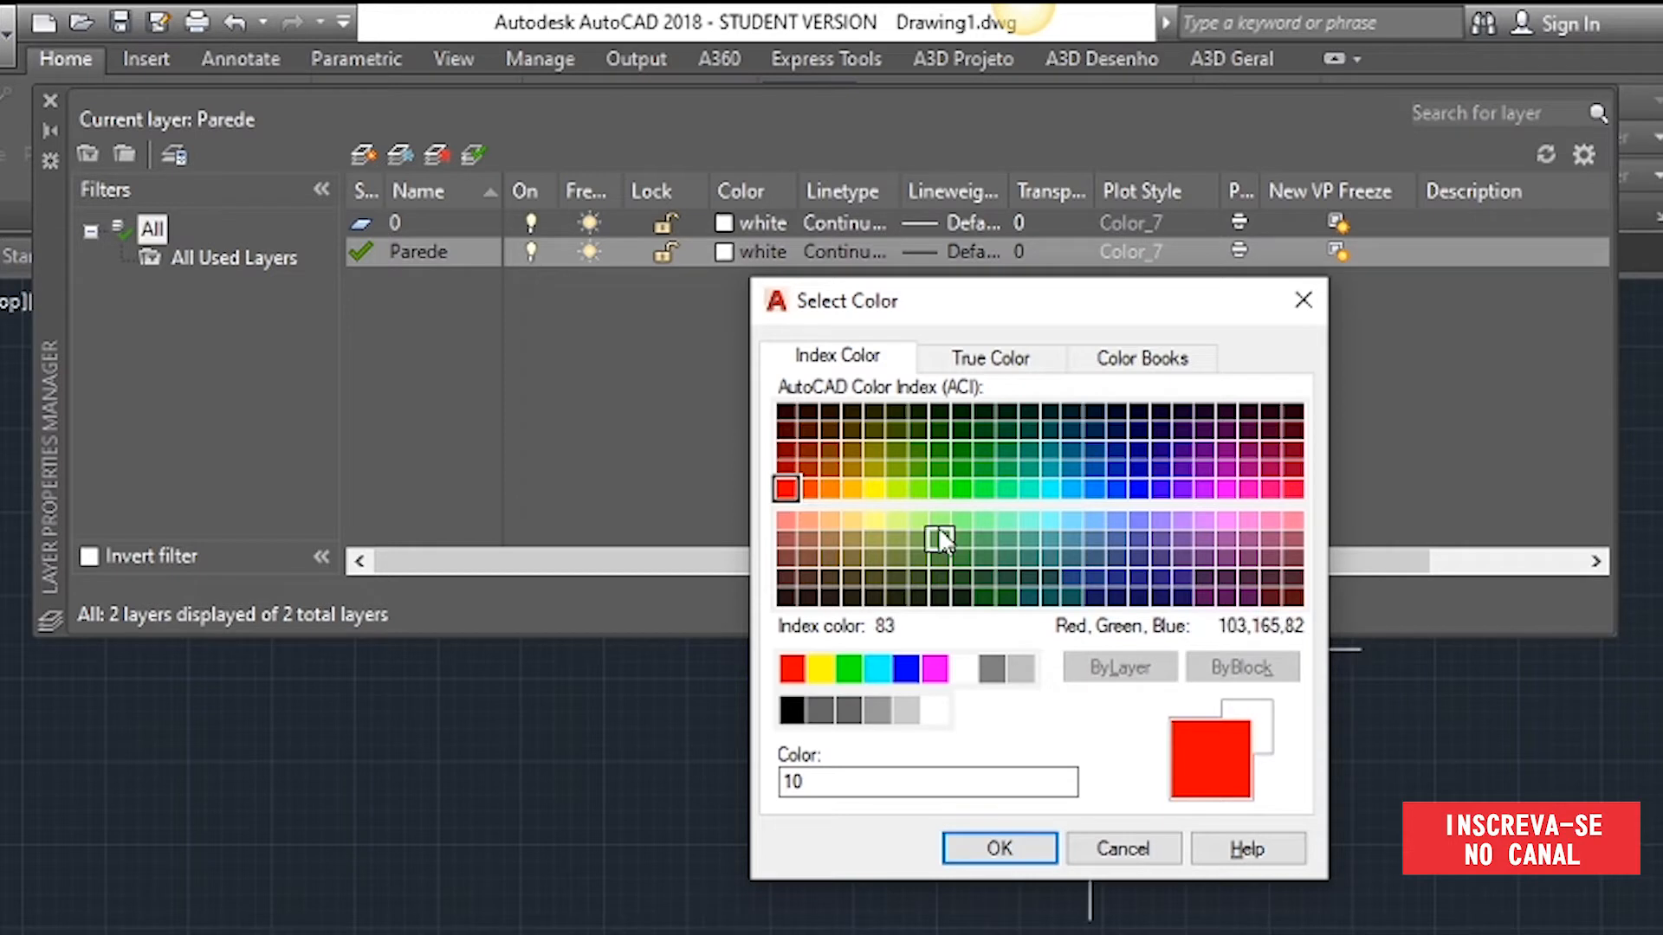
- Assign the Parede layer the true color 149,233,22
{"action": "left_click", "coordinate": [991, 357]}
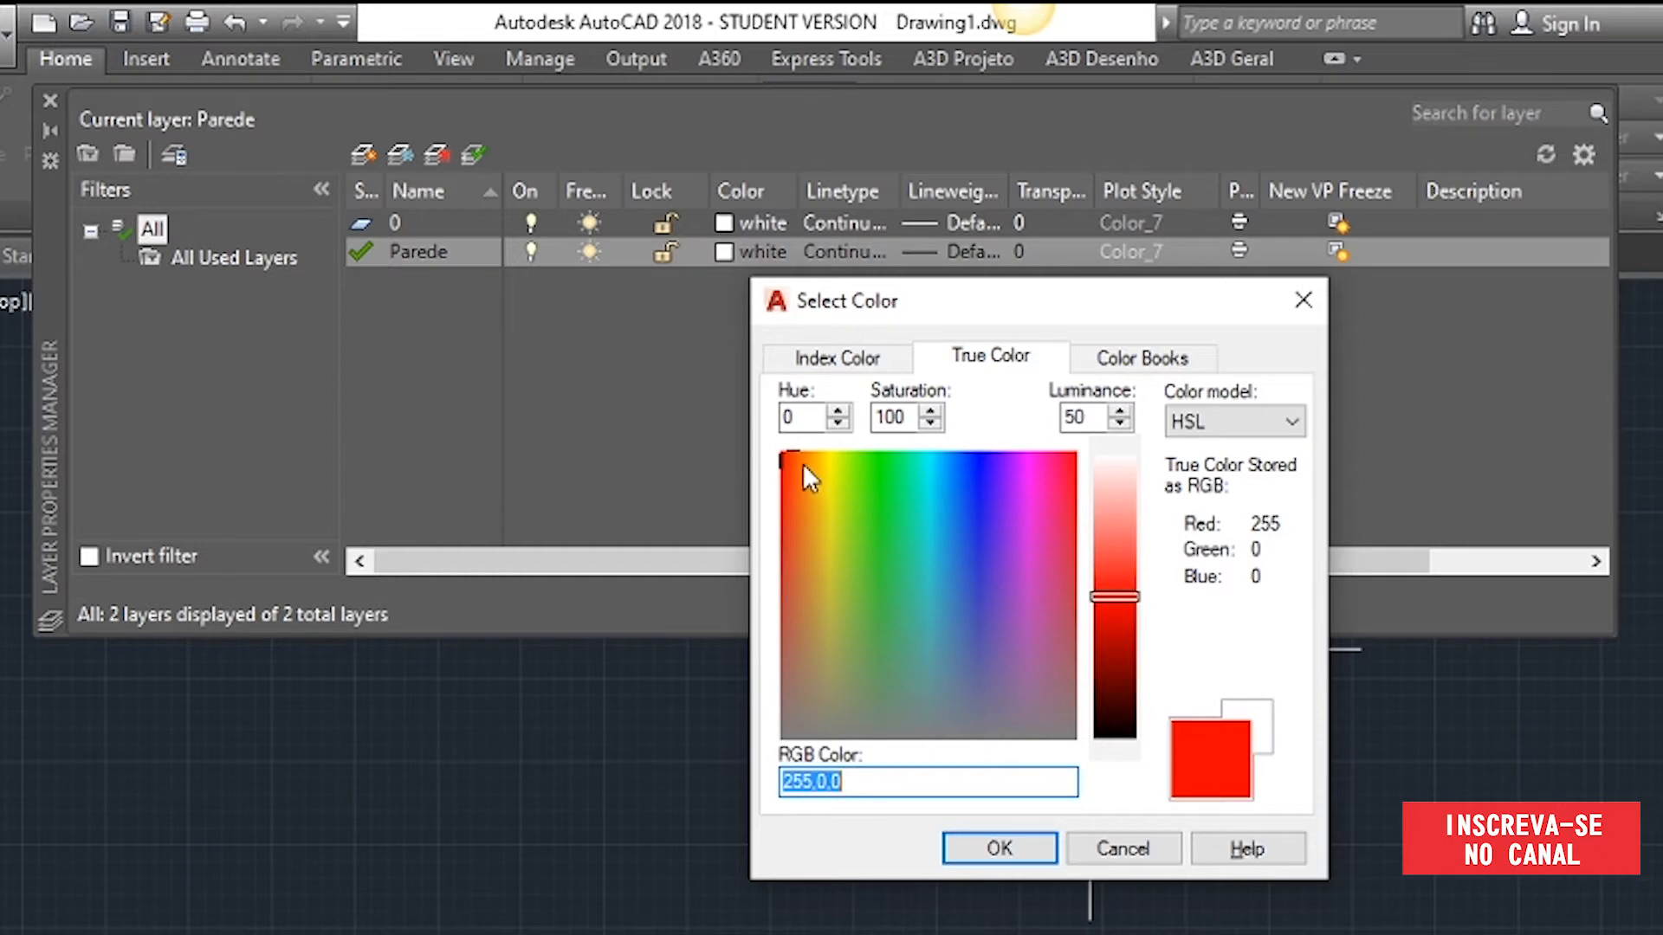
{"action": "left_click", "coordinate": [850, 497]}
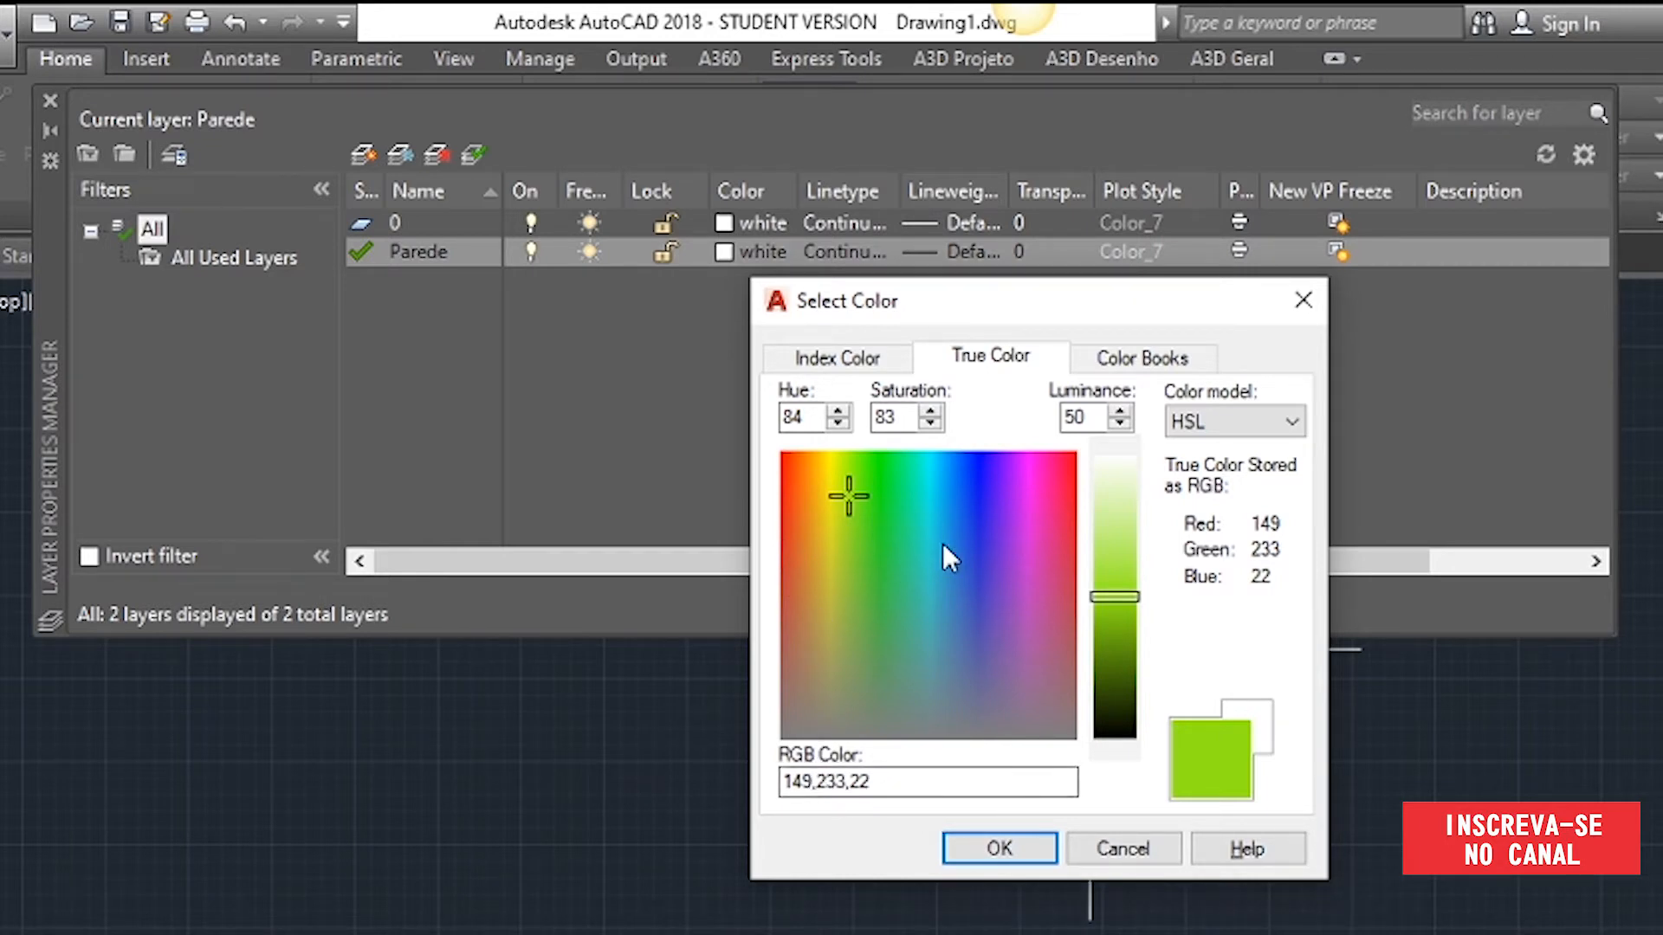
{"action": "left_click", "coordinate": [1000, 848]}
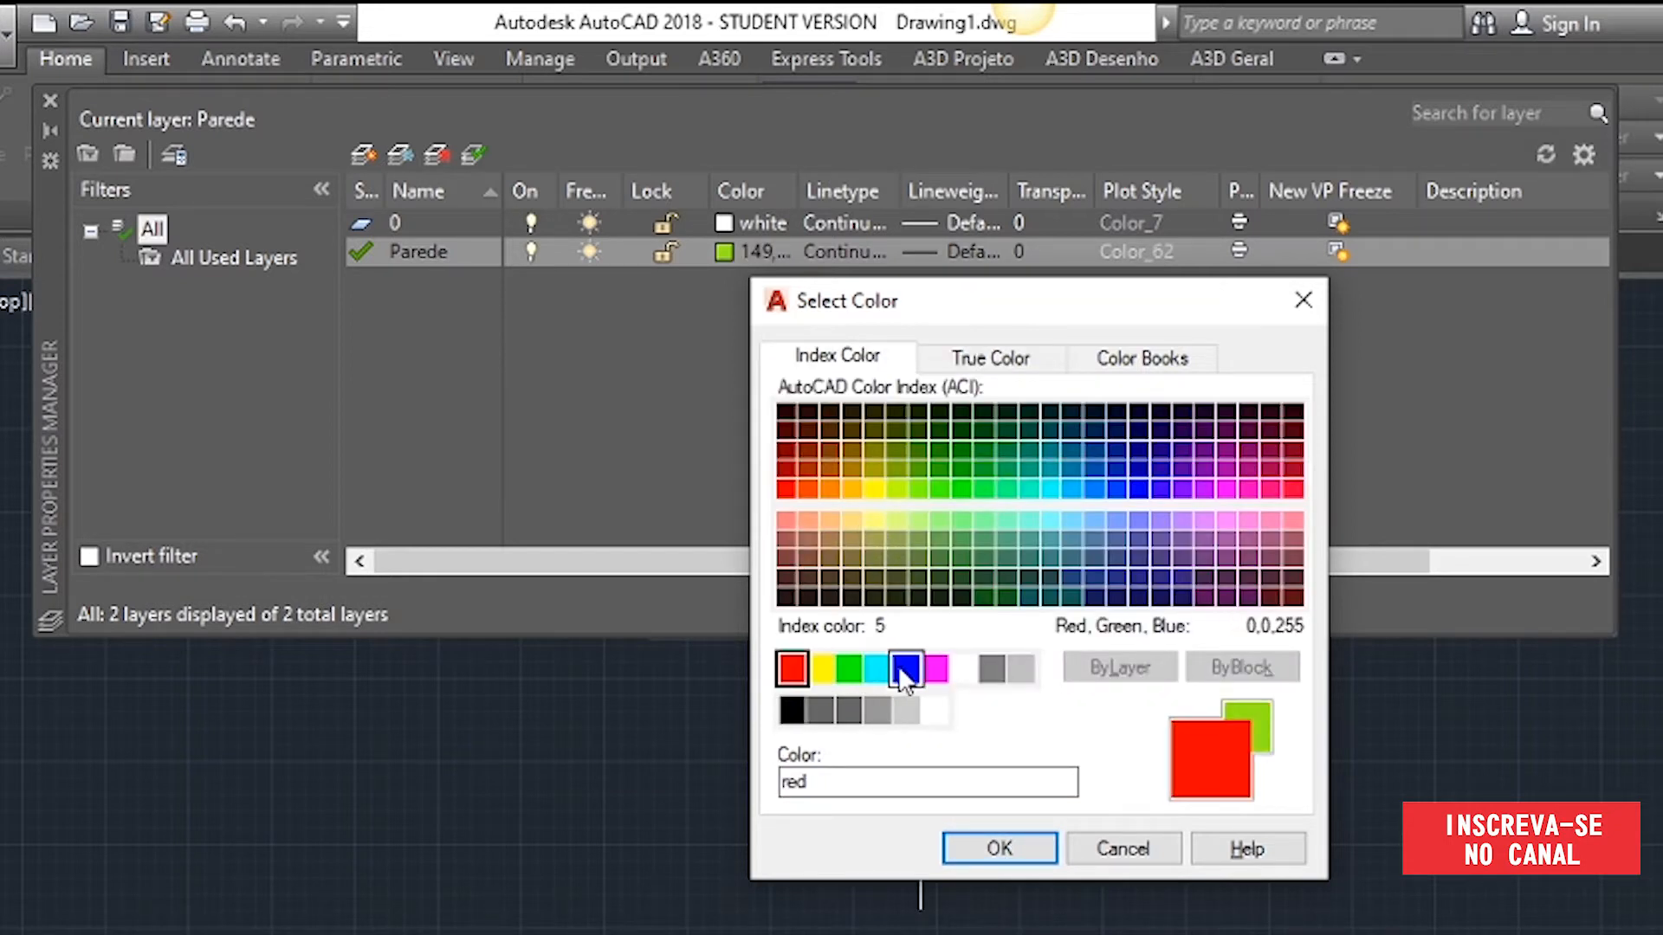
- Compare the index colors white and 255 as color choices for the Parede layer
{"action": "left_click", "coordinate": [965, 672]}
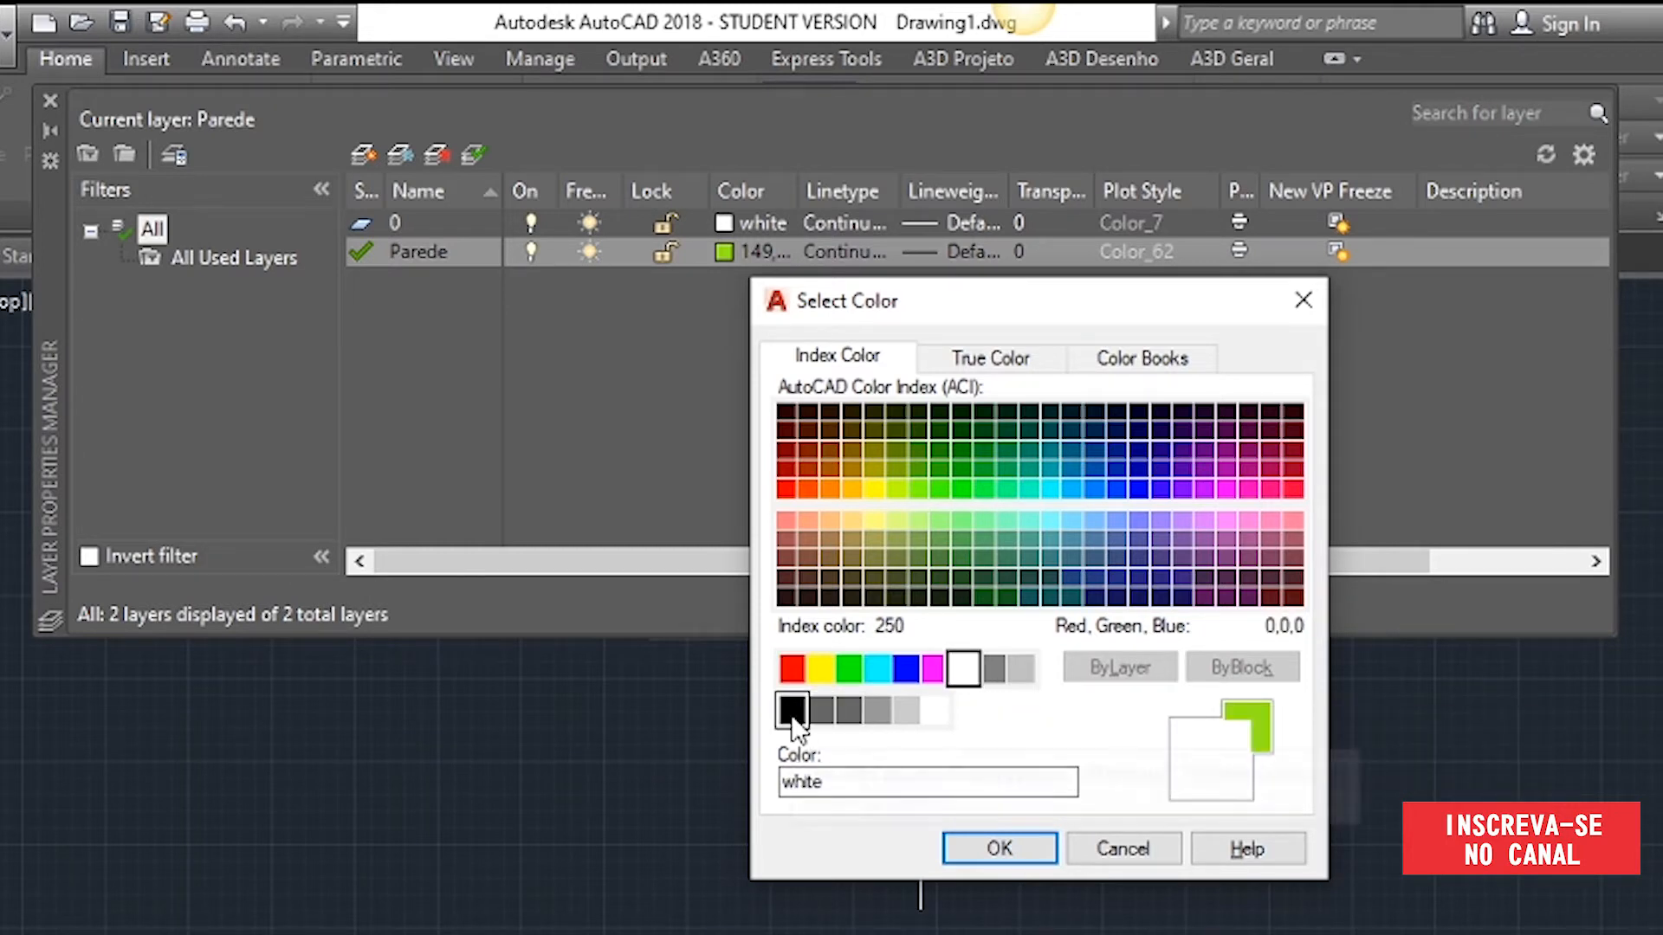
{"action": "left_click", "coordinate": [936, 728]}
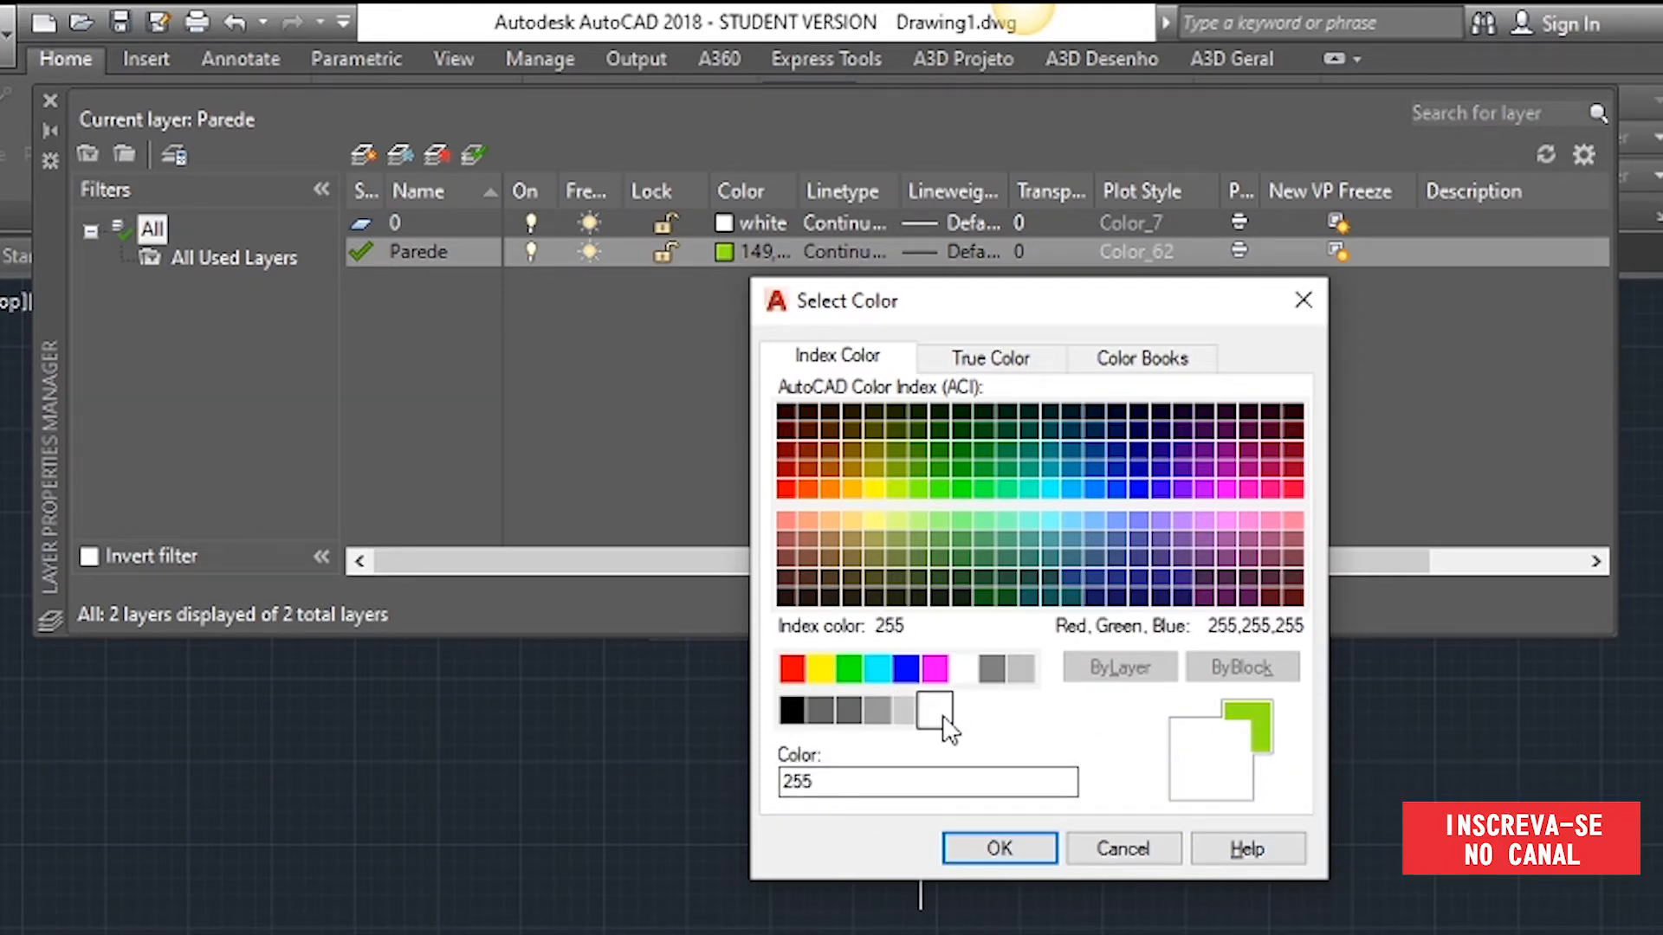
{"action": "left_click", "coordinate": [964, 671]}
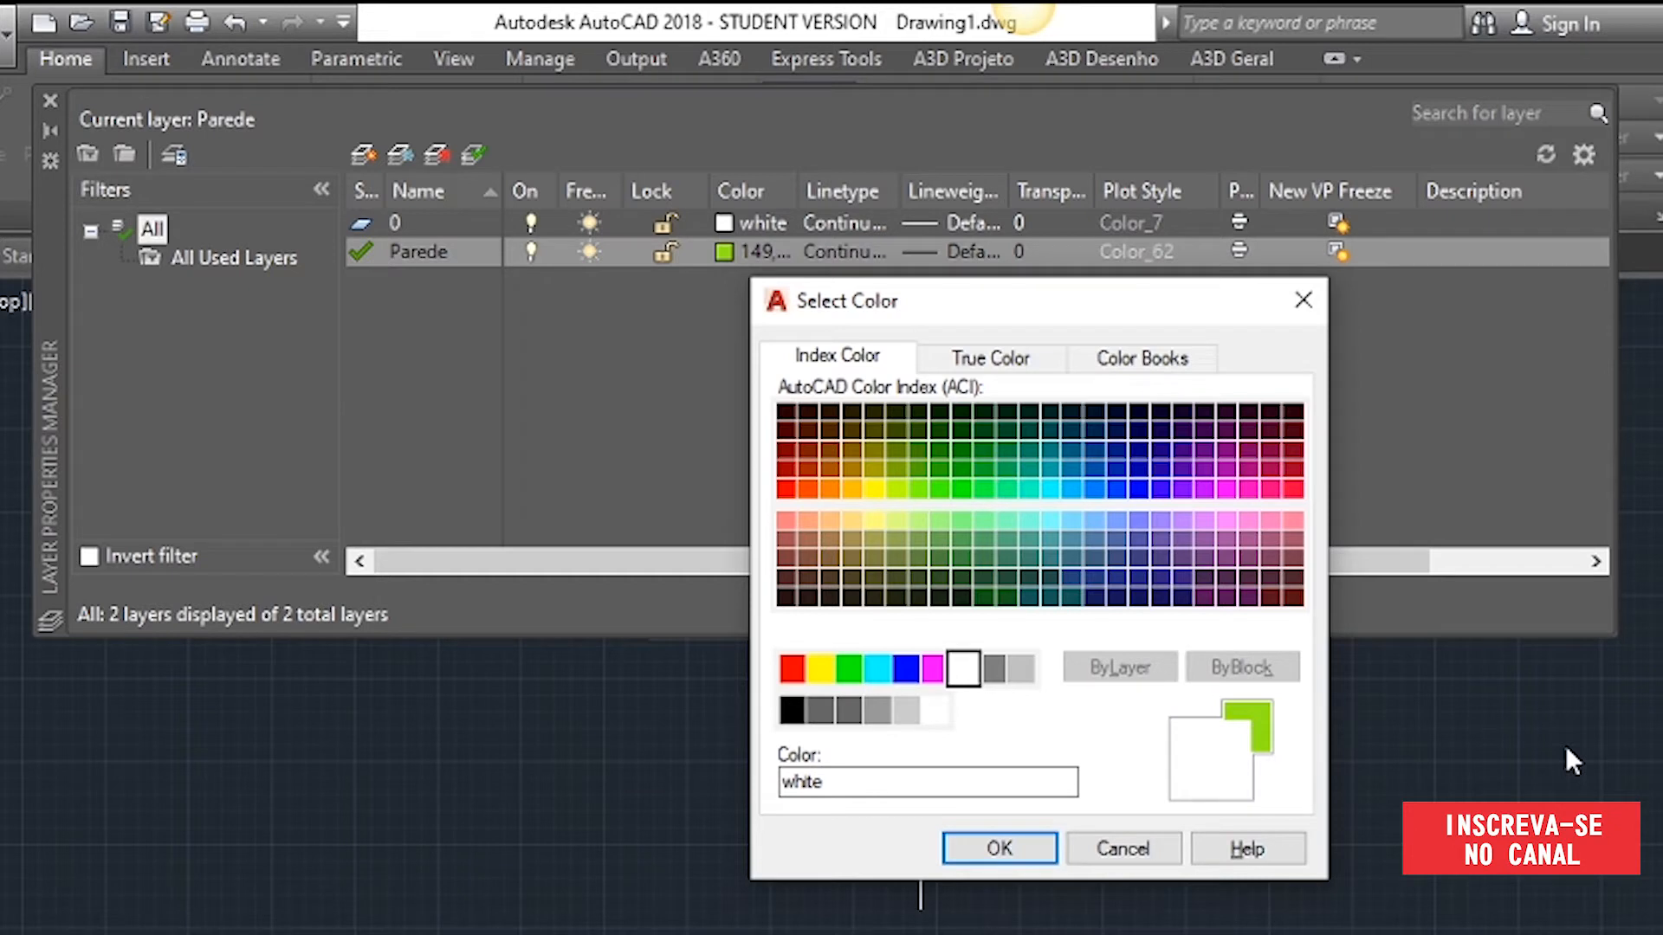
{"action": "left_click", "coordinate": [935, 712]}
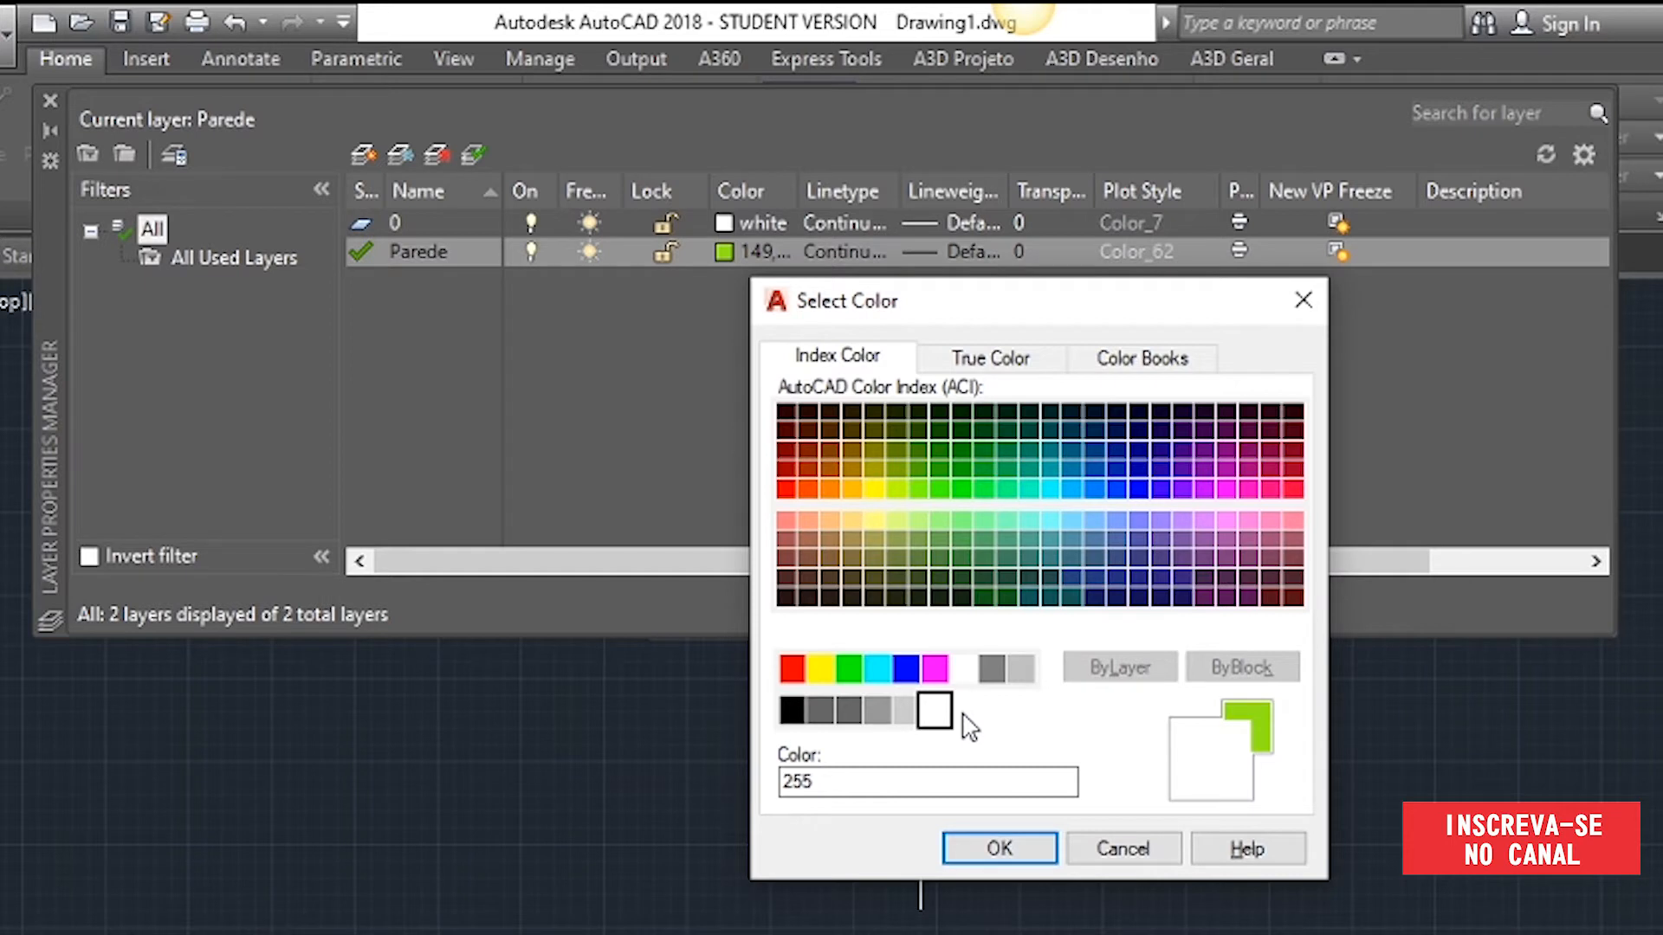
{"action": "left_click", "coordinate": [965, 670]}
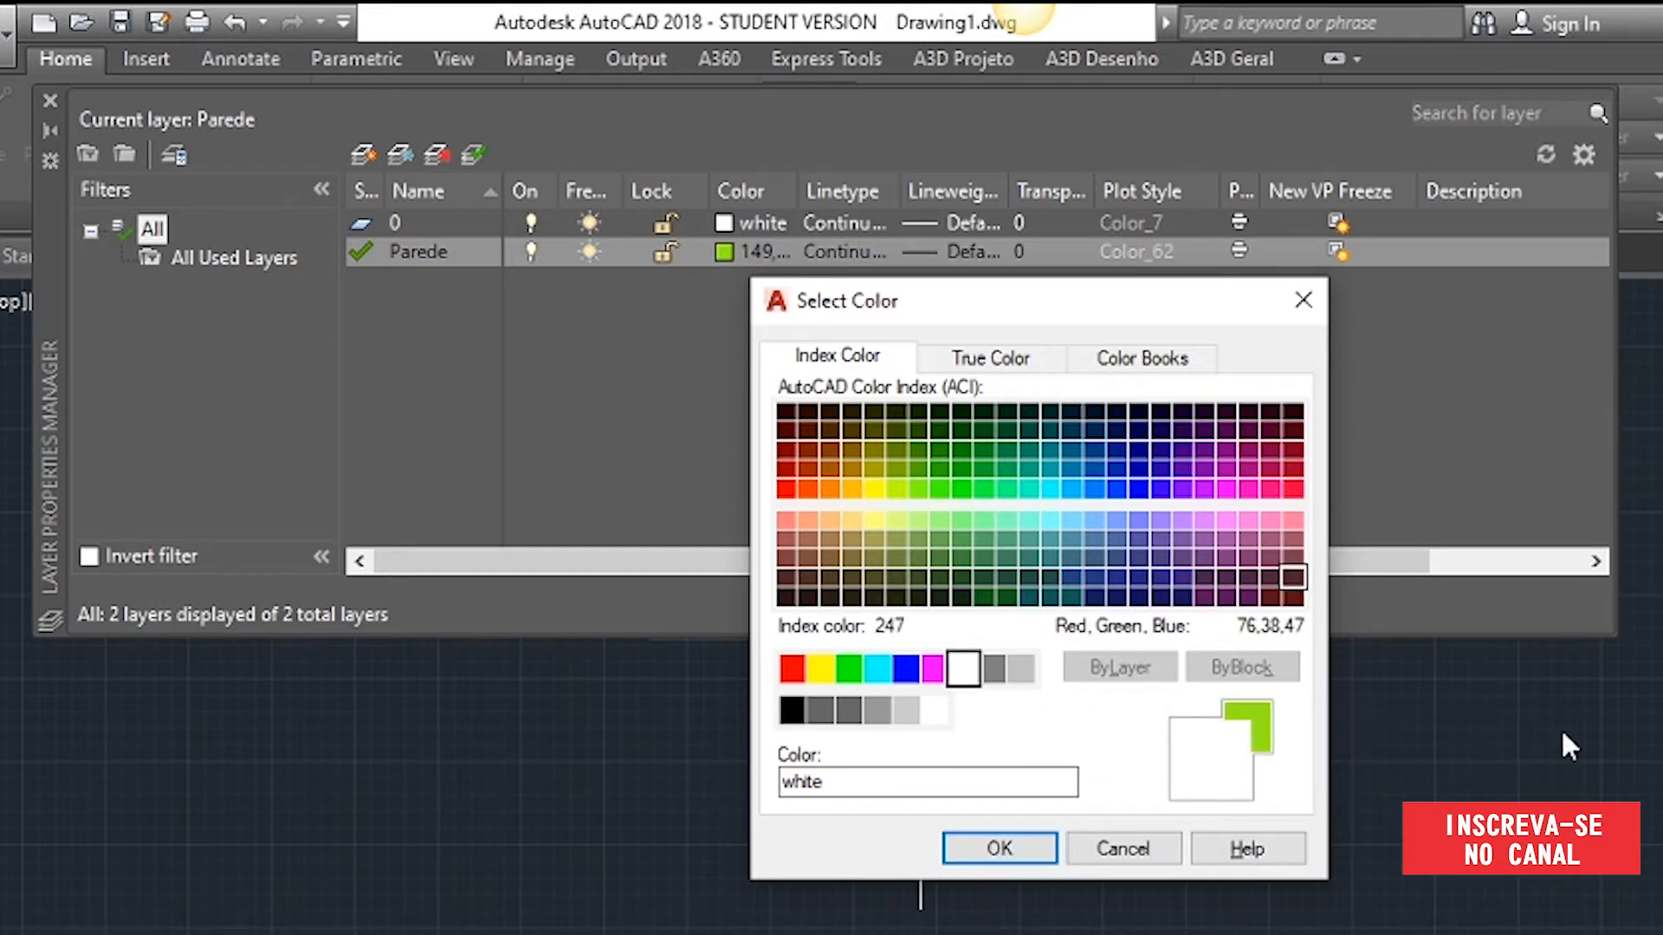
{"action": "left_click", "coordinate": [937, 715]}
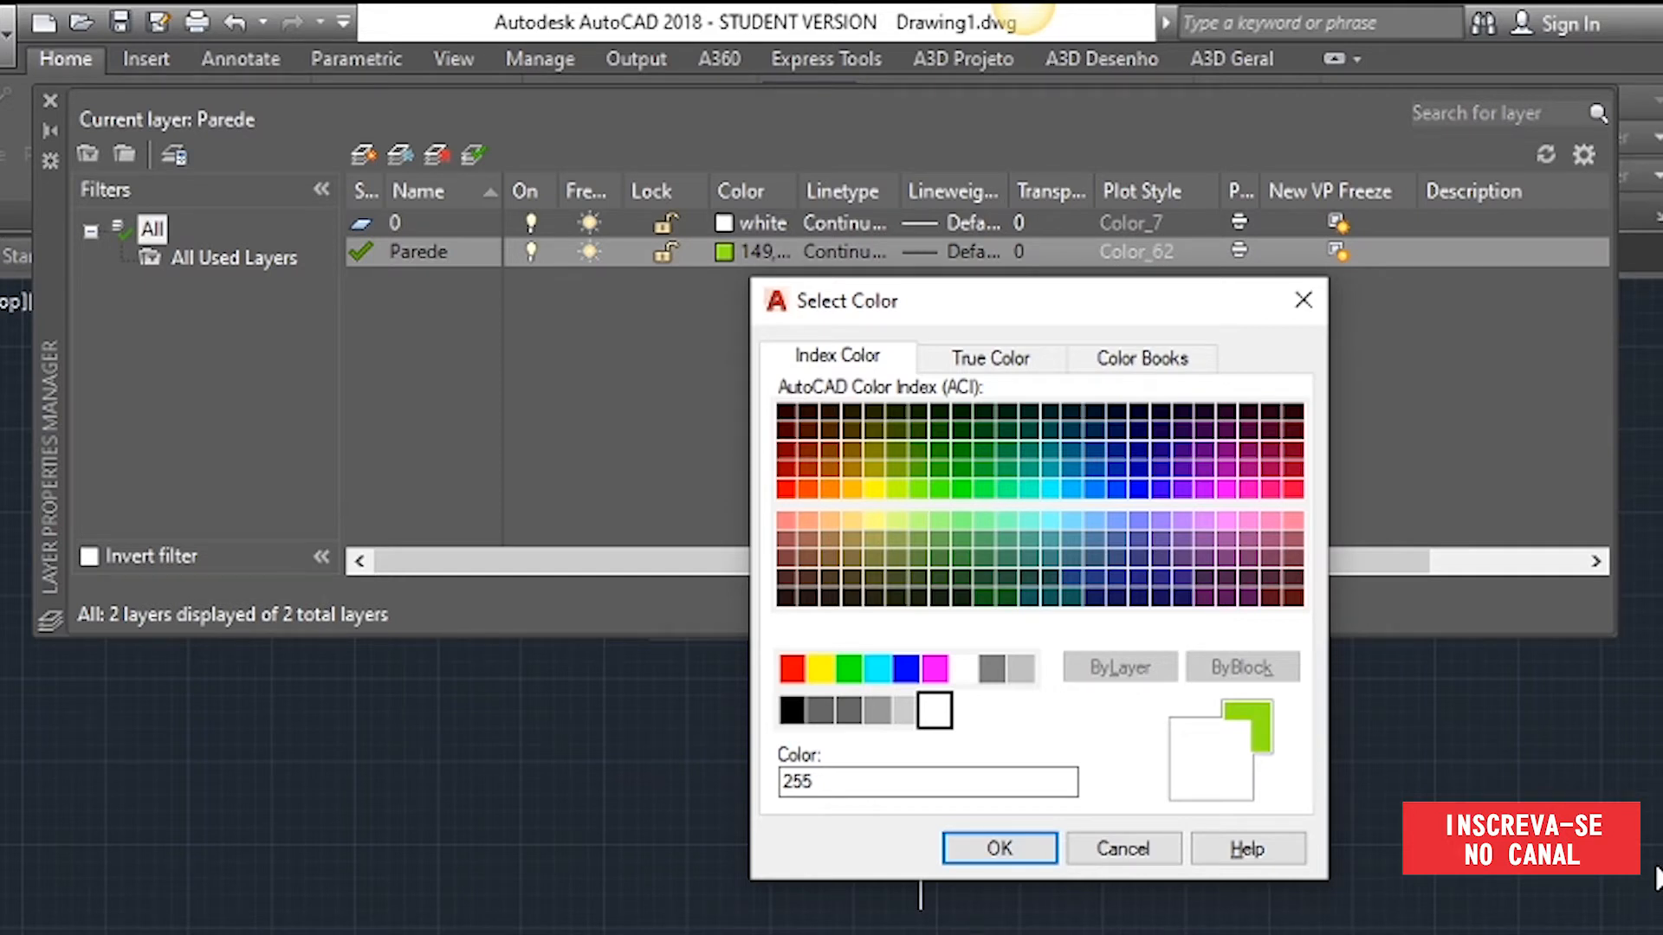
- Try the index colors blue, cyan and magenta for the Parede layer
{"action": "left_click", "coordinate": [904, 669]}
{"action": "left_click", "coordinate": [870, 667]}
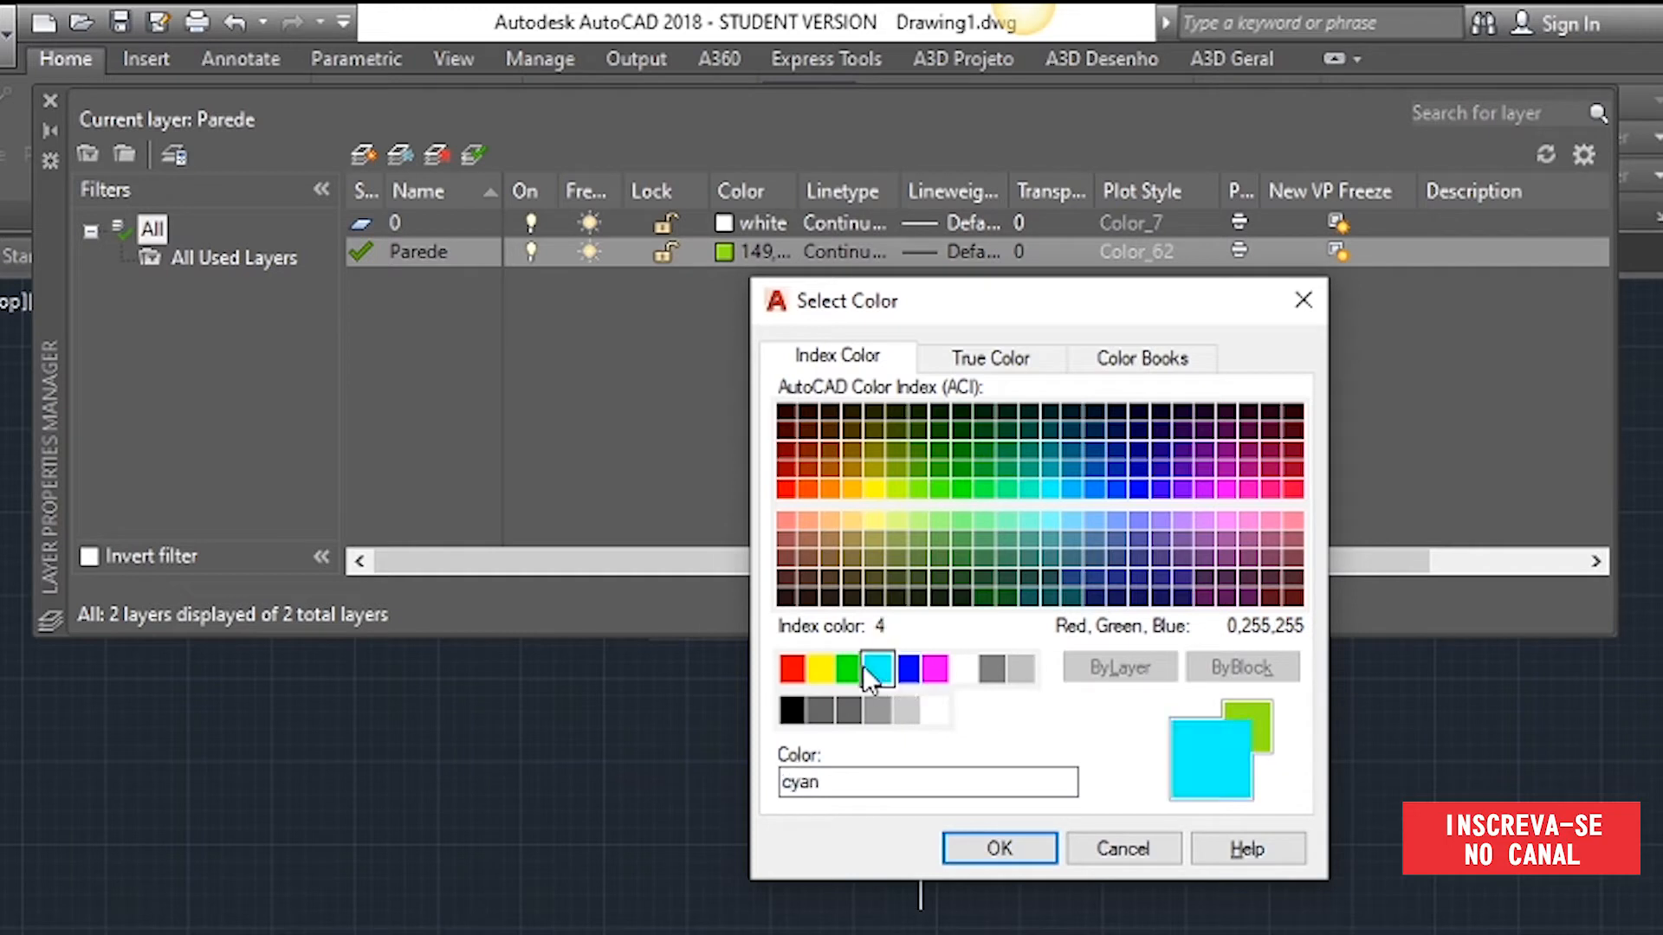
{"action": "left_click", "coordinate": [909, 671]}
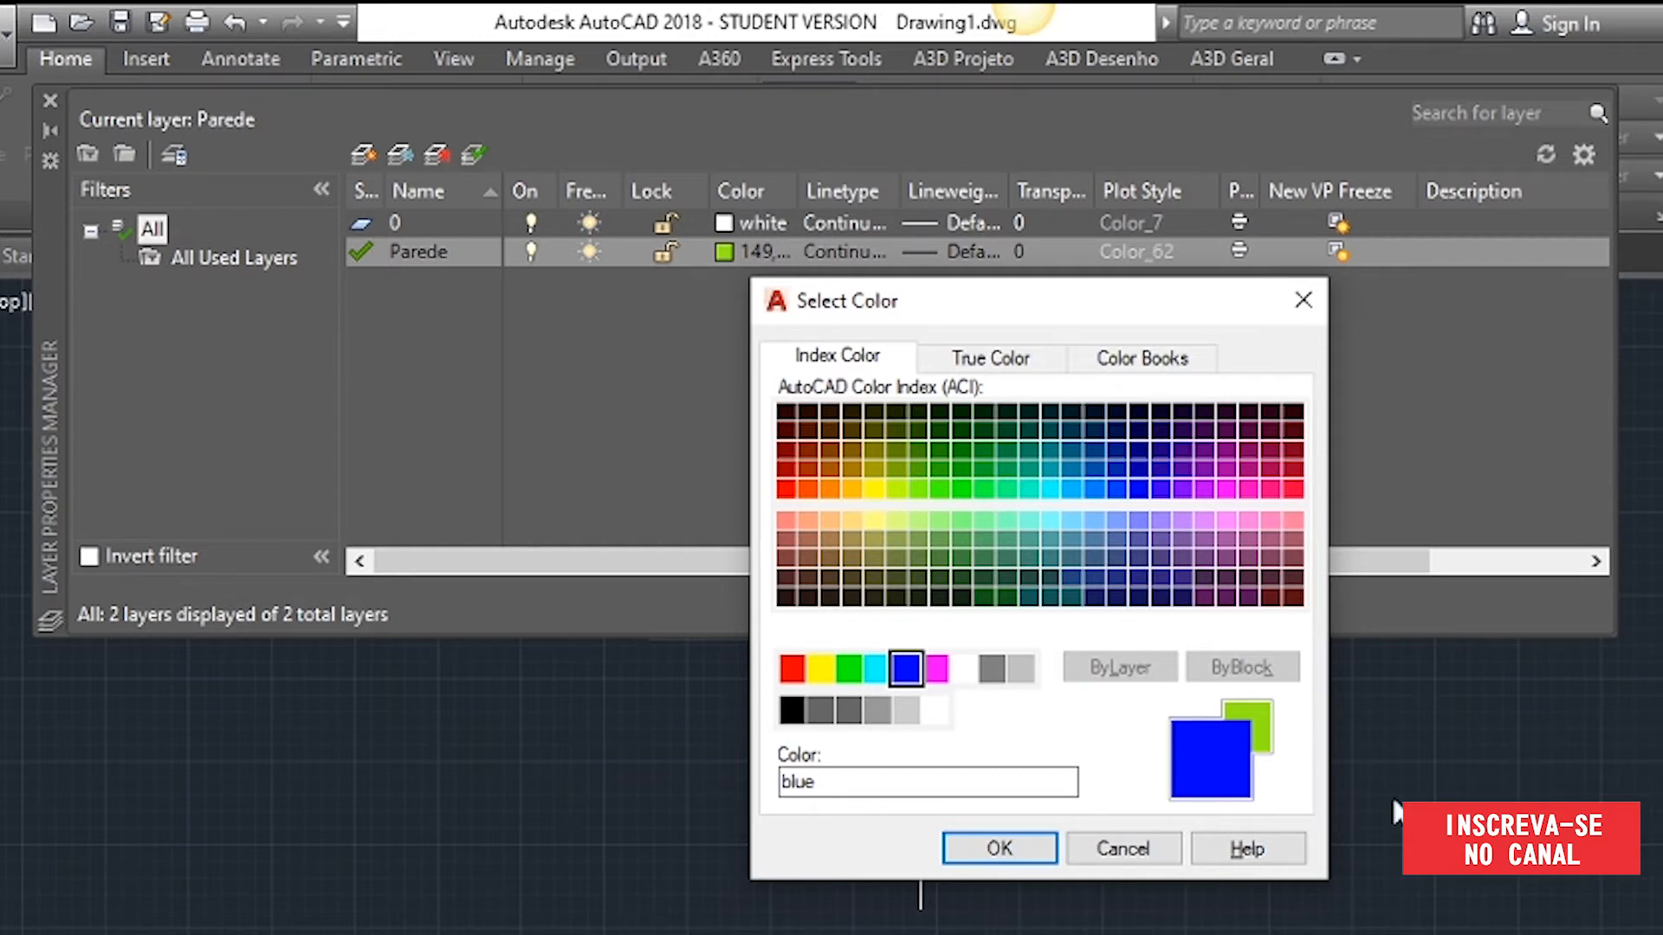
{"action": "left_click", "coordinate": [878, 667]}
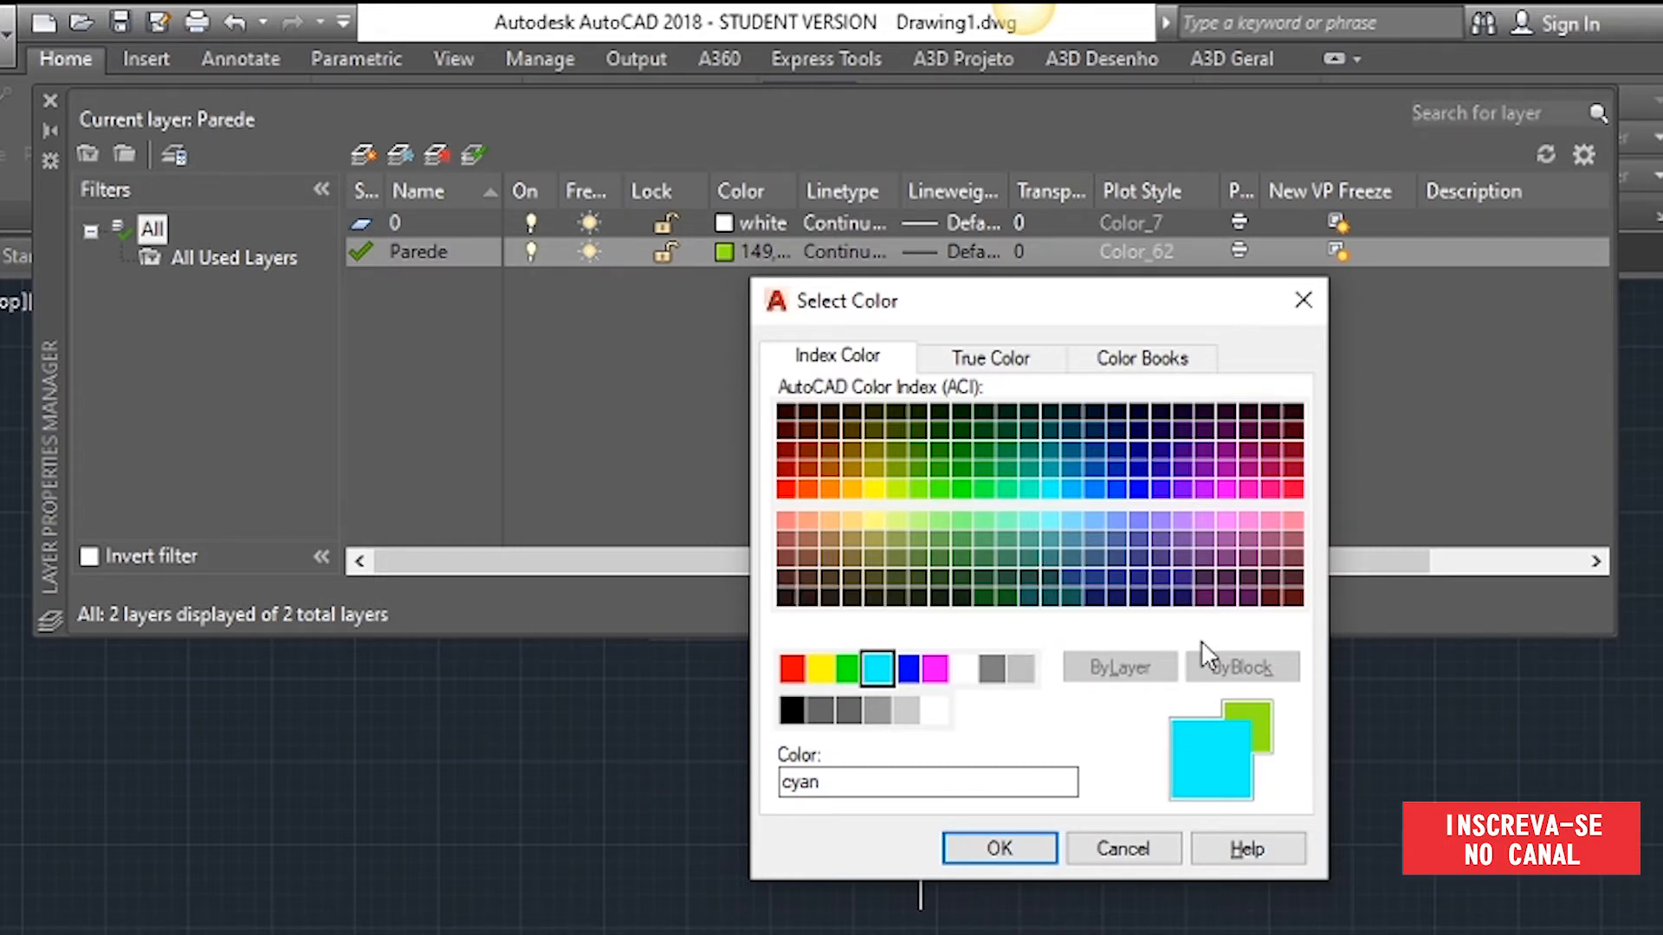
{"action": "left_click", "coordinate": [944, 672]}
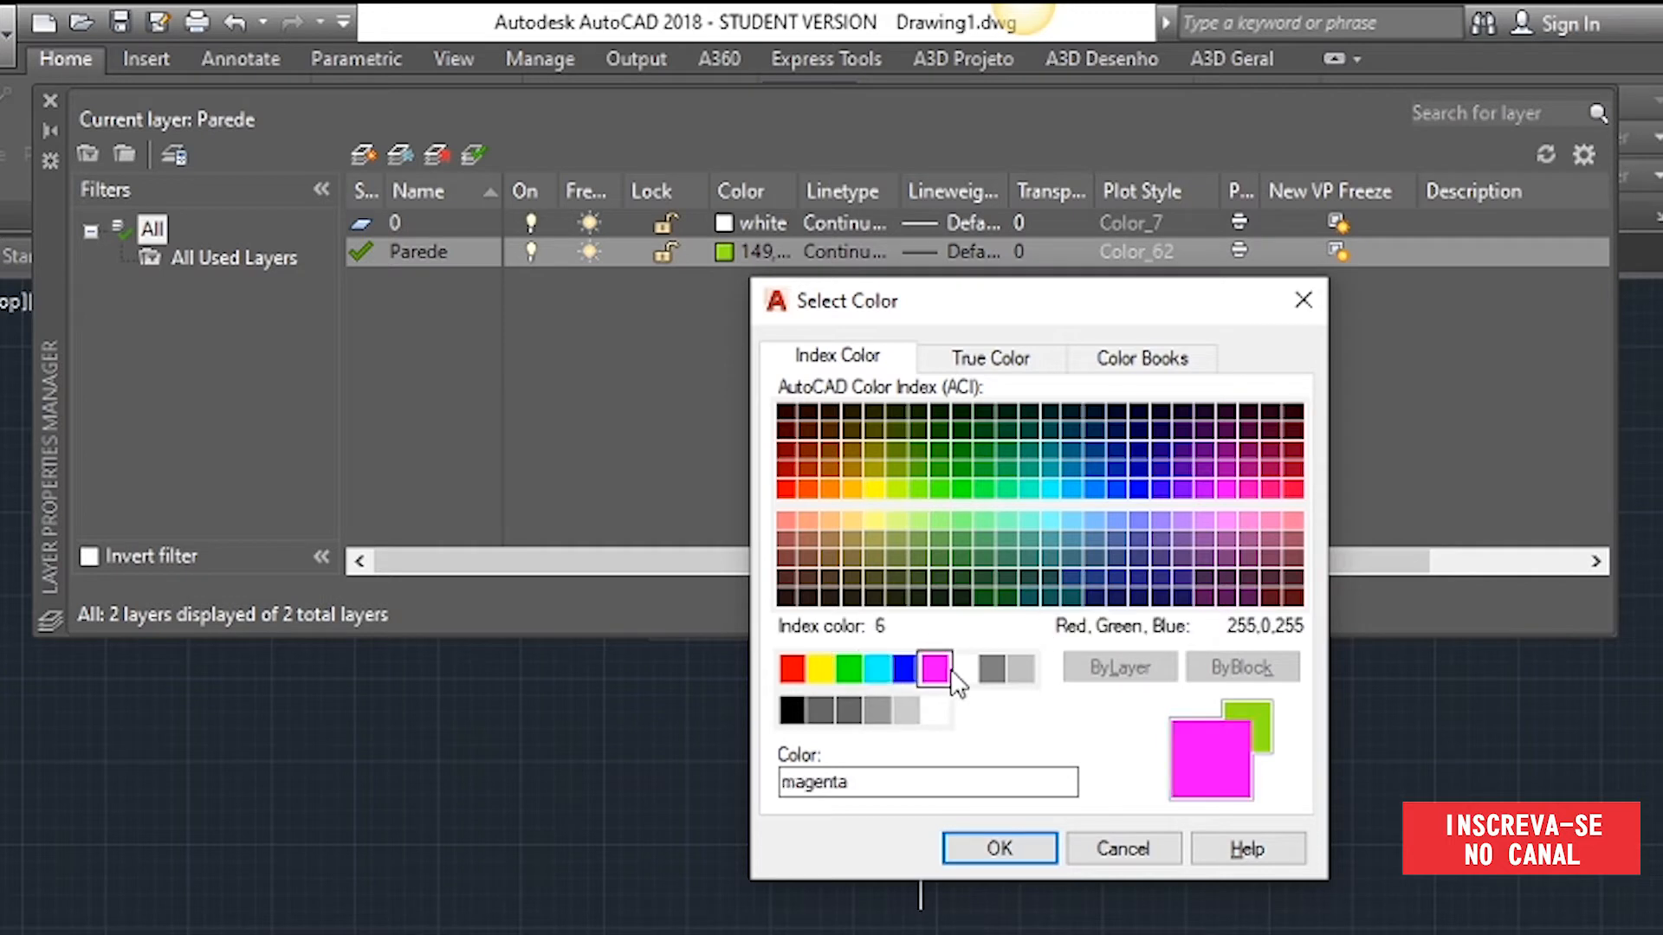
- Assign the index color white to the Parede layer
{"action": "left_click", "coordinate": [961, 671]}
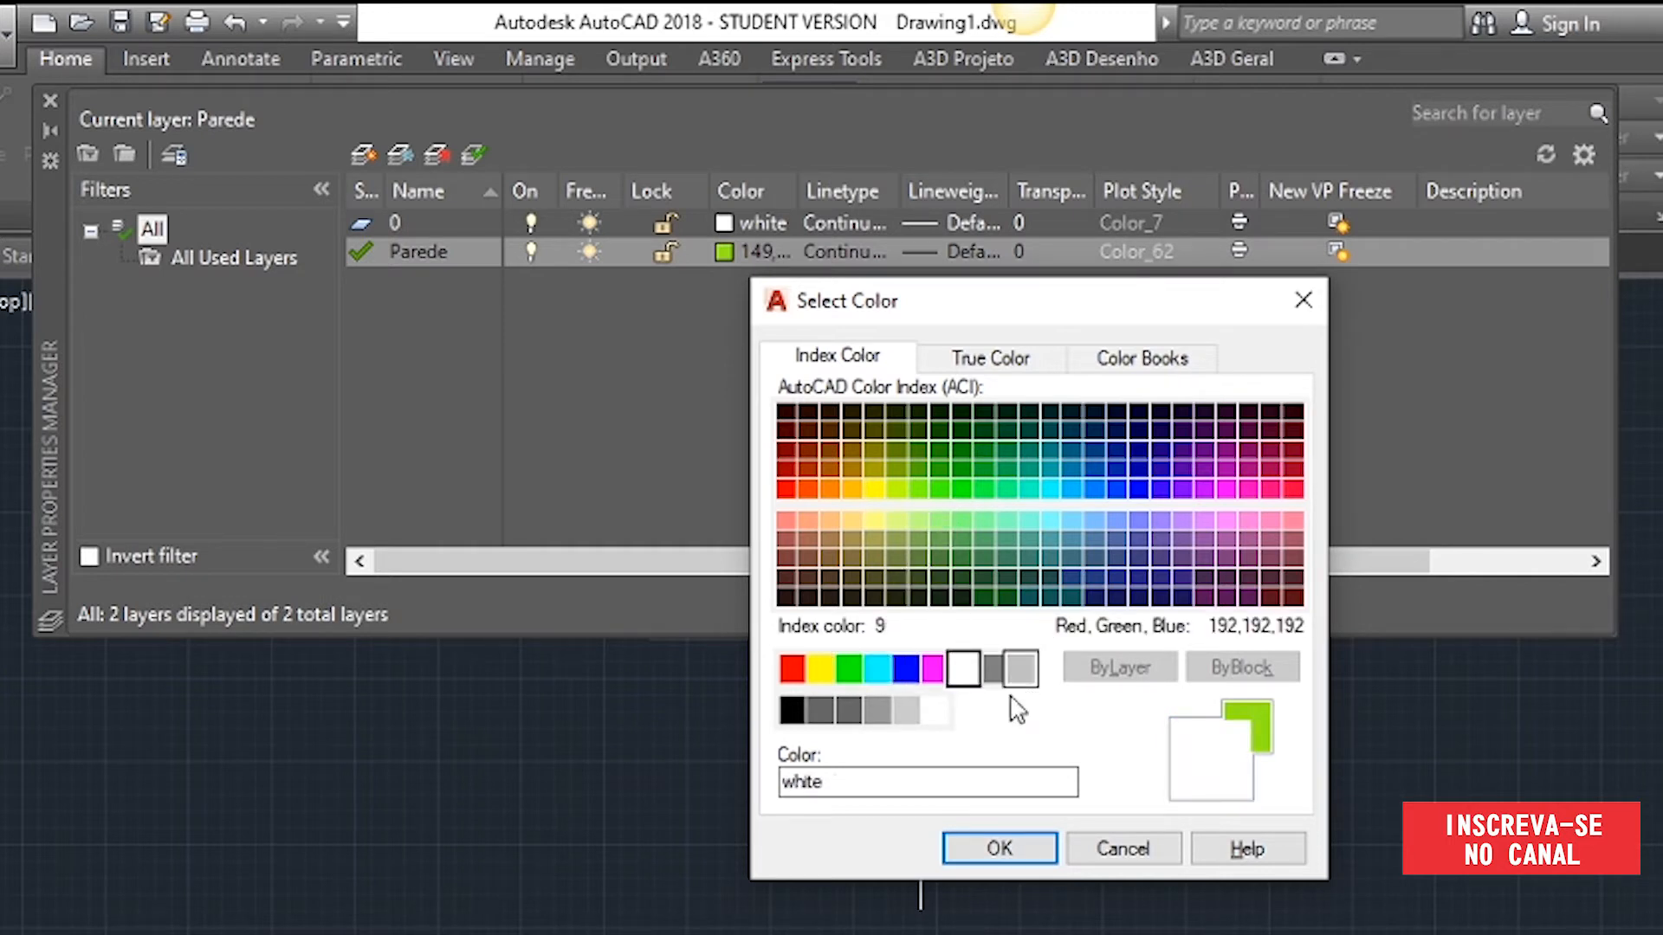
{"action": "left_click", "coordinate": [1013, 847]}
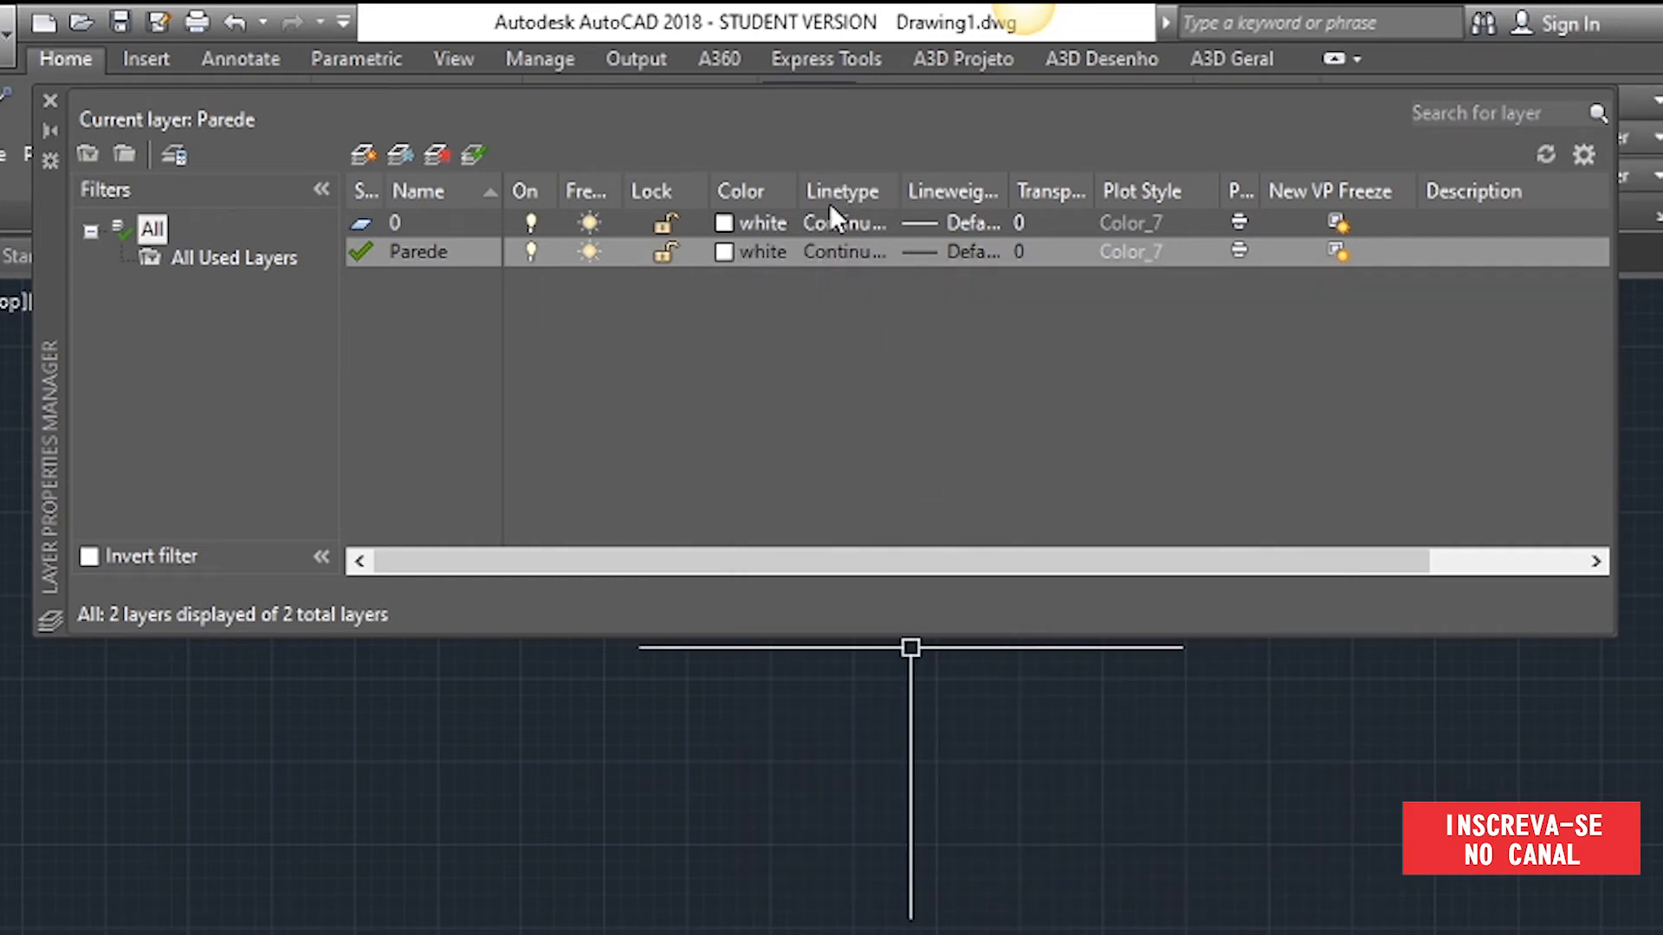
- Browse the linetypes in acadiso.lin that can be loaded for the Parede layer, without loading any
{"action": "left_click", "coordinate": [837, 260]}
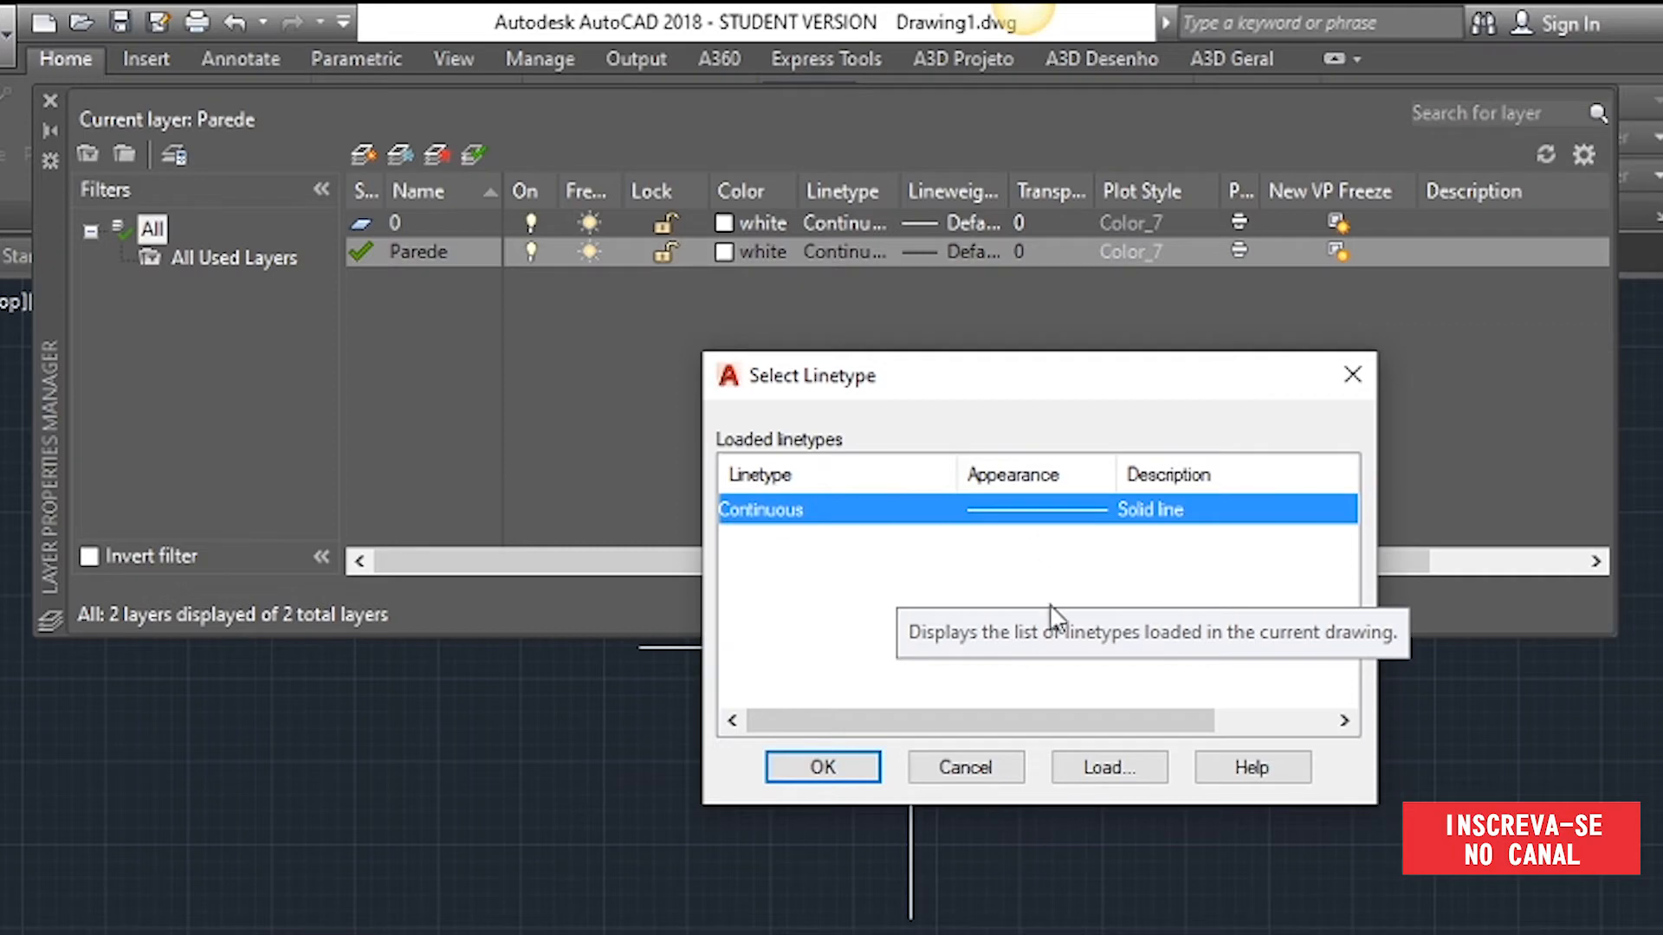
{"action": "left_click", "coordinate": [1113, 769]}
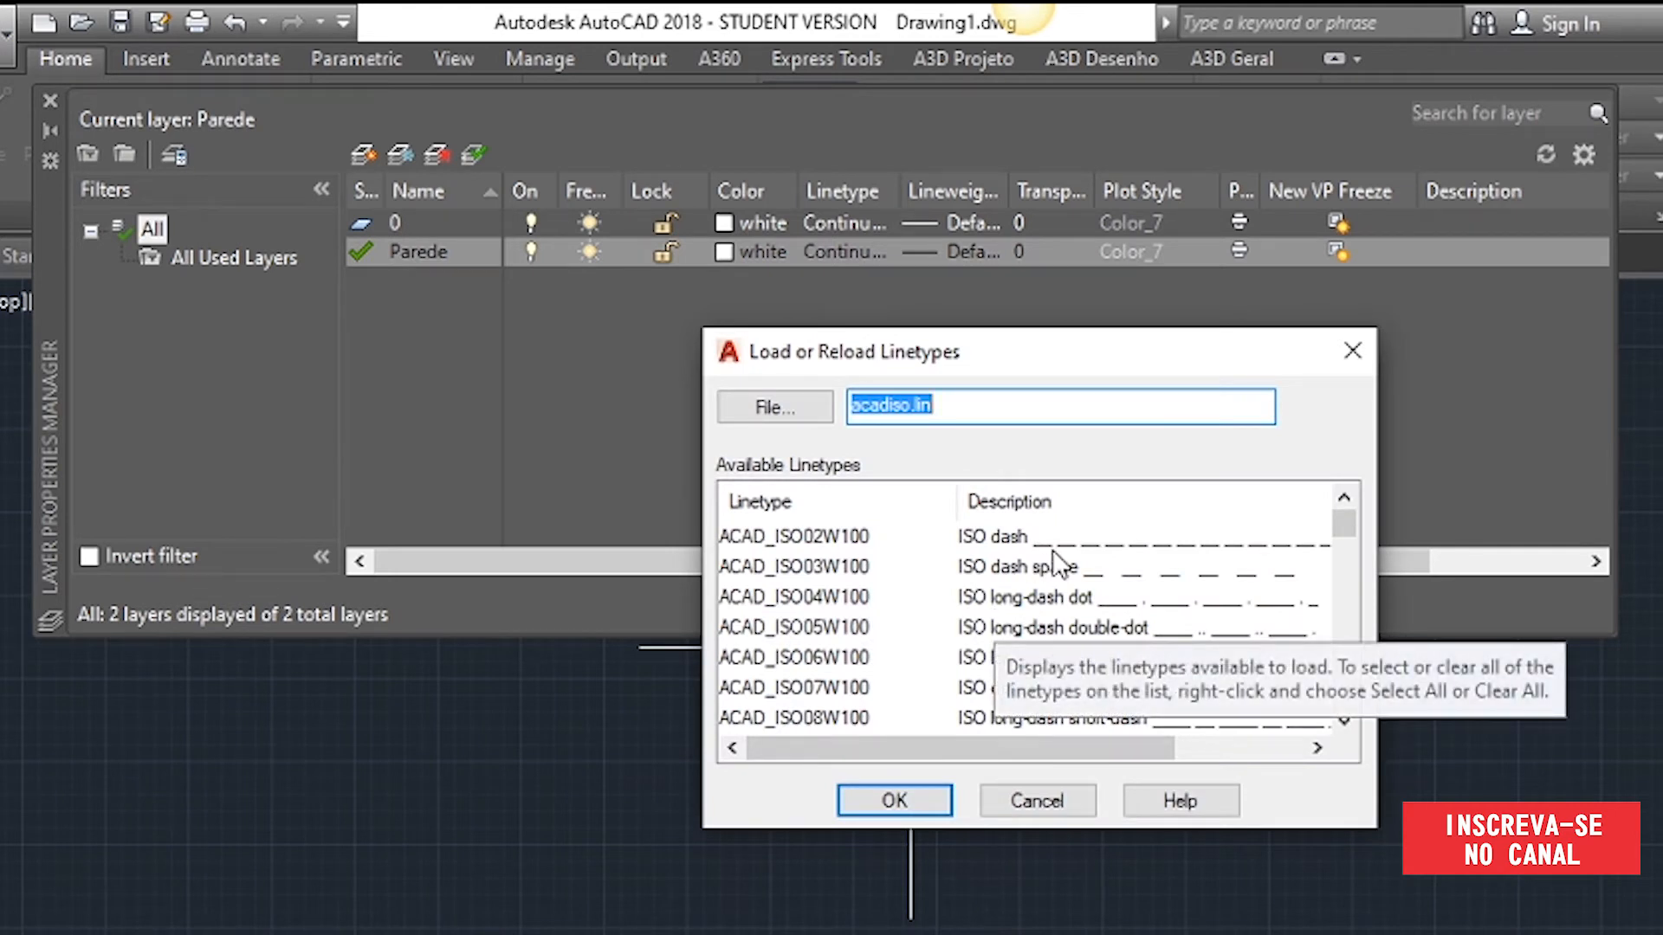
{"action": "scroll", "coordinate": [1059, 565], "scroll_direction": "down", "scroll_amount": 6}
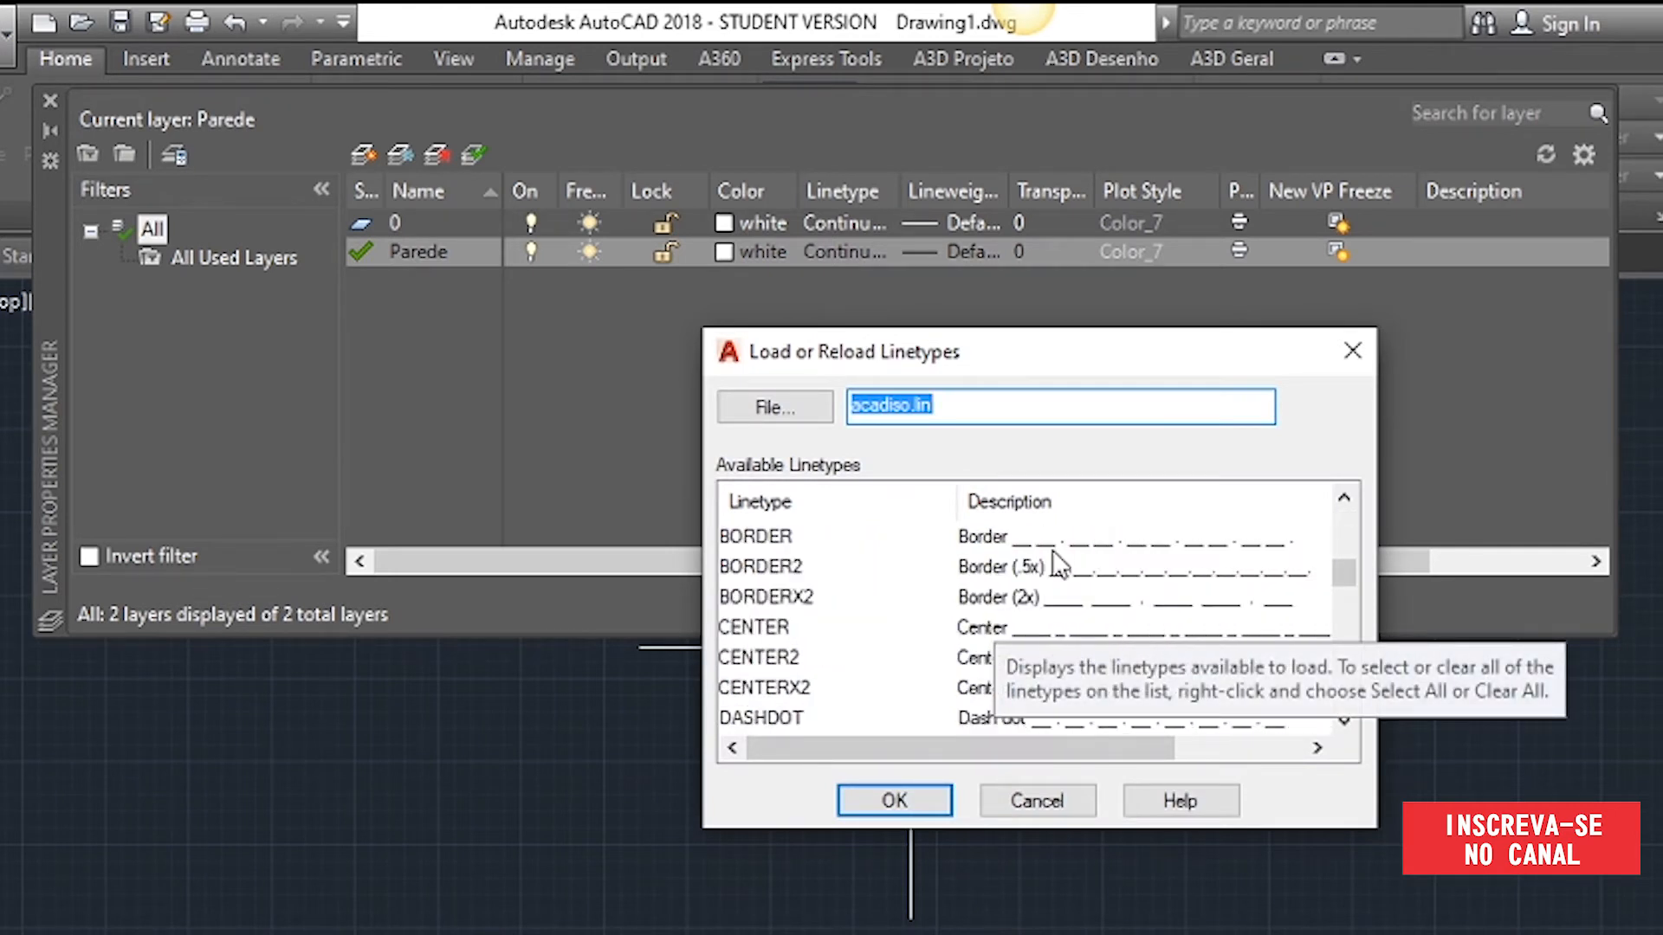
{"action": "scroll", "coordinate": [1058, 565], "scroll_direction": "down", "scroll_amount": 8}
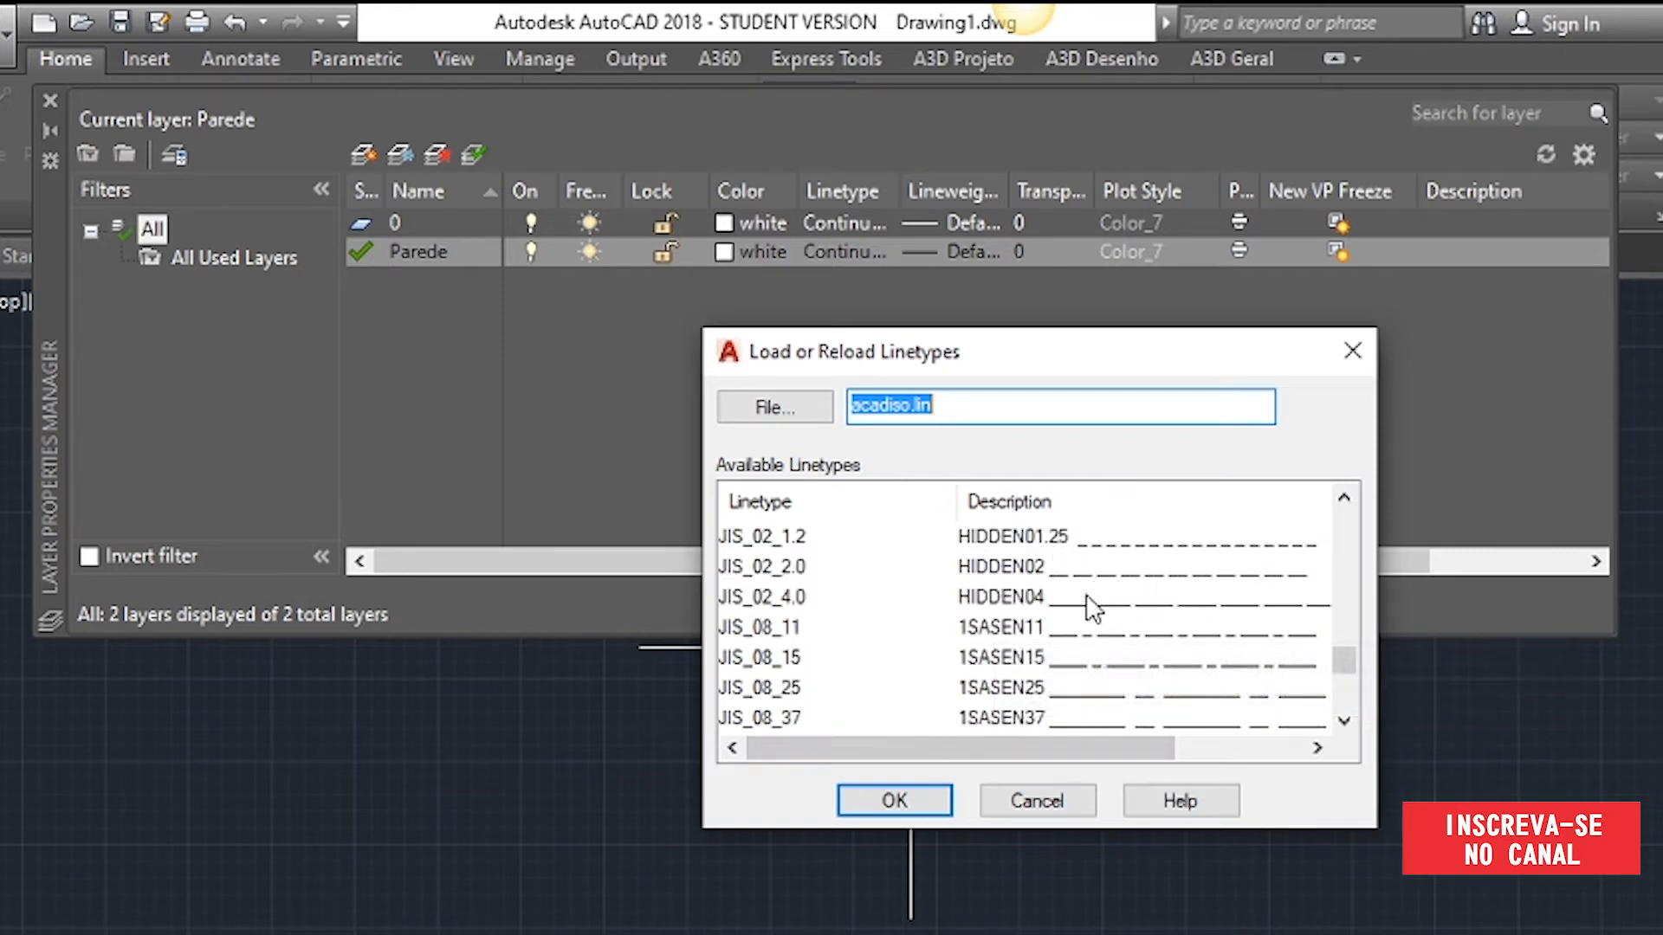
{"action": "scroll", "coordinate": [1089, 607], "scroll_direction": "up", "scroll_amount": 3}
{"action": "scroll", "coordinate": [1090, 606], "scroll_direction": "up", "scroll_amount": 11}
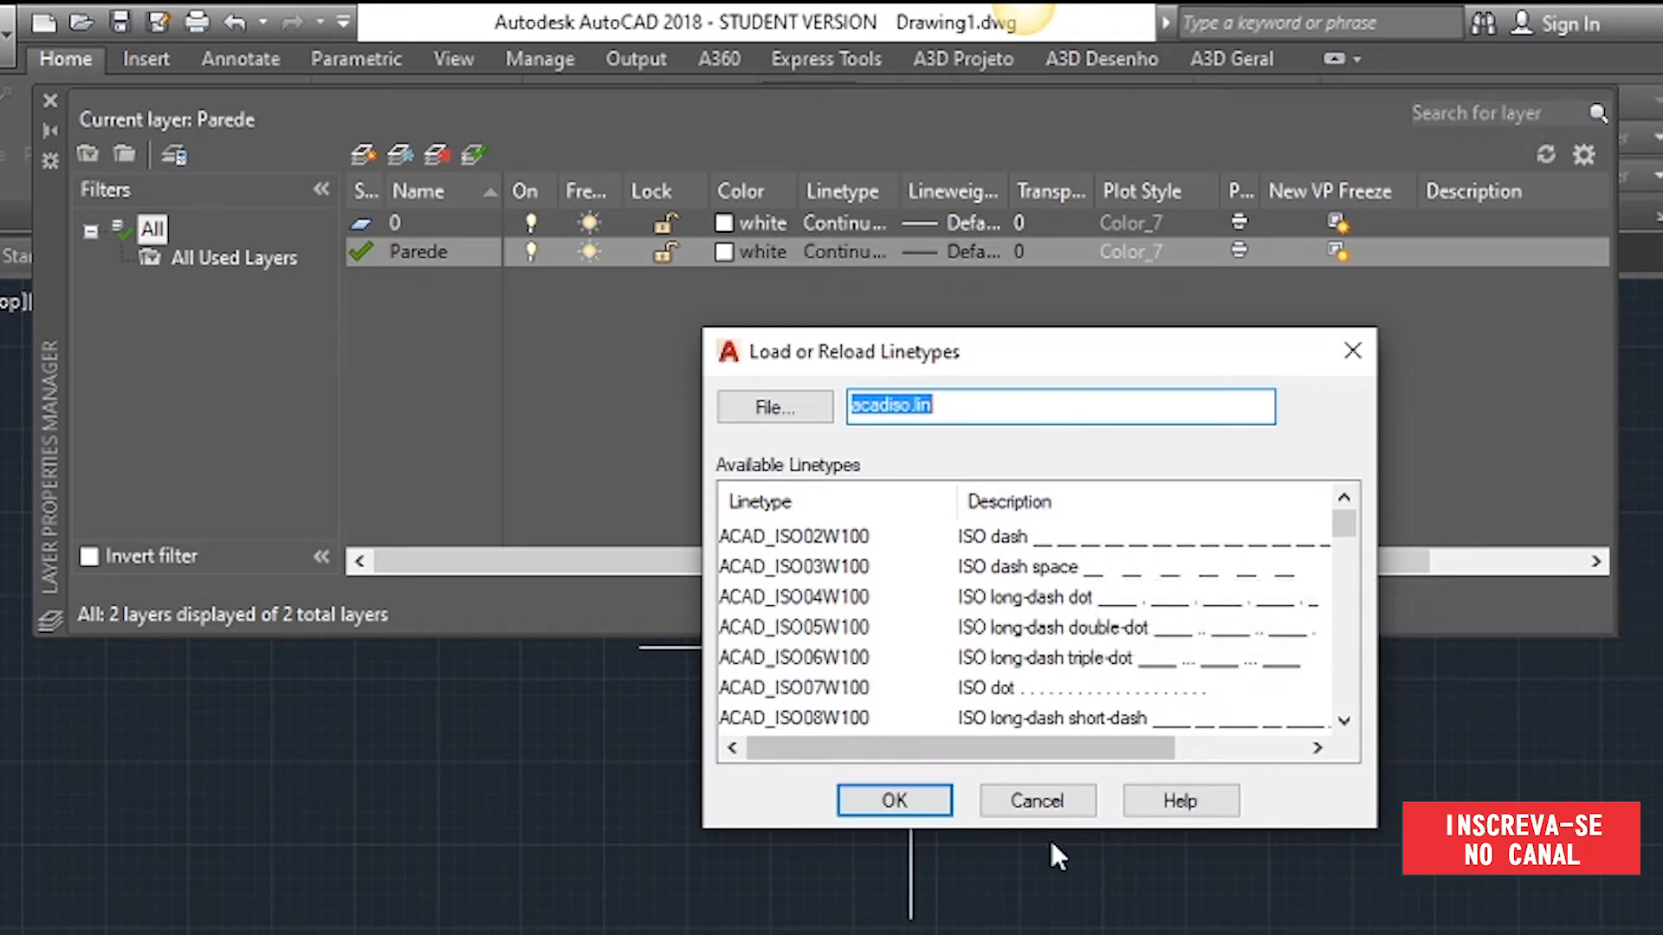
{"action": "left_click", "coordinate": [1051, 790]}
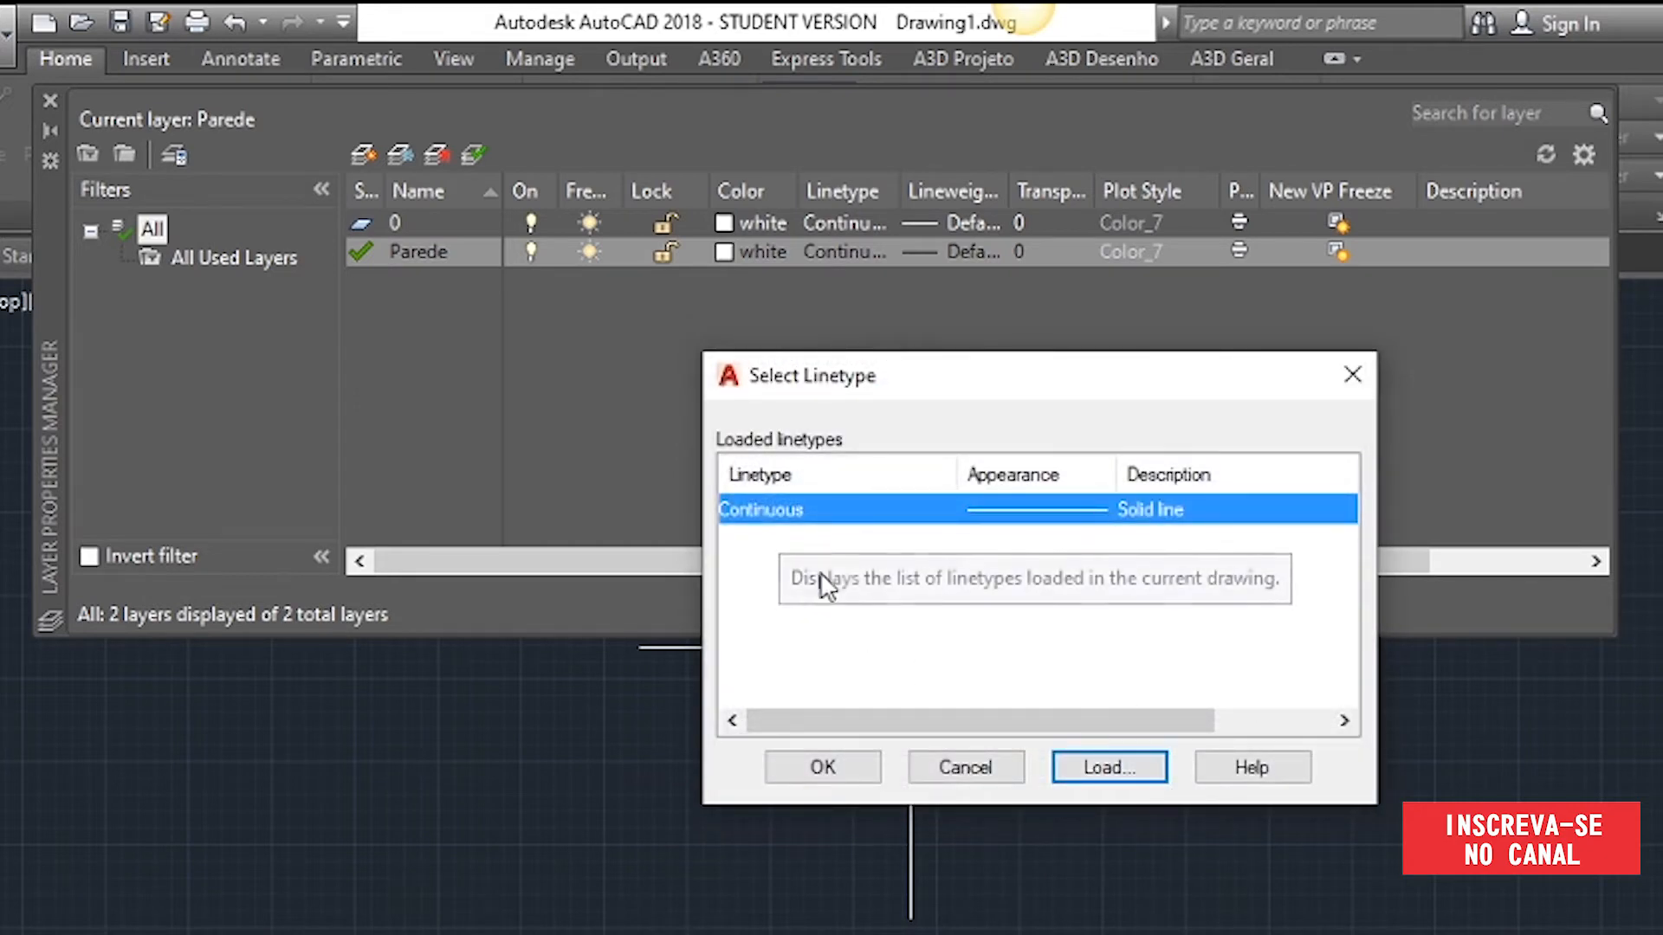
- Load the ACAD_ISO02W100 ISO dash linetype, try selecting it for the Parede layer, and reselect Continuous
{"action": "left_click", "coordinate": [1103, 770]}
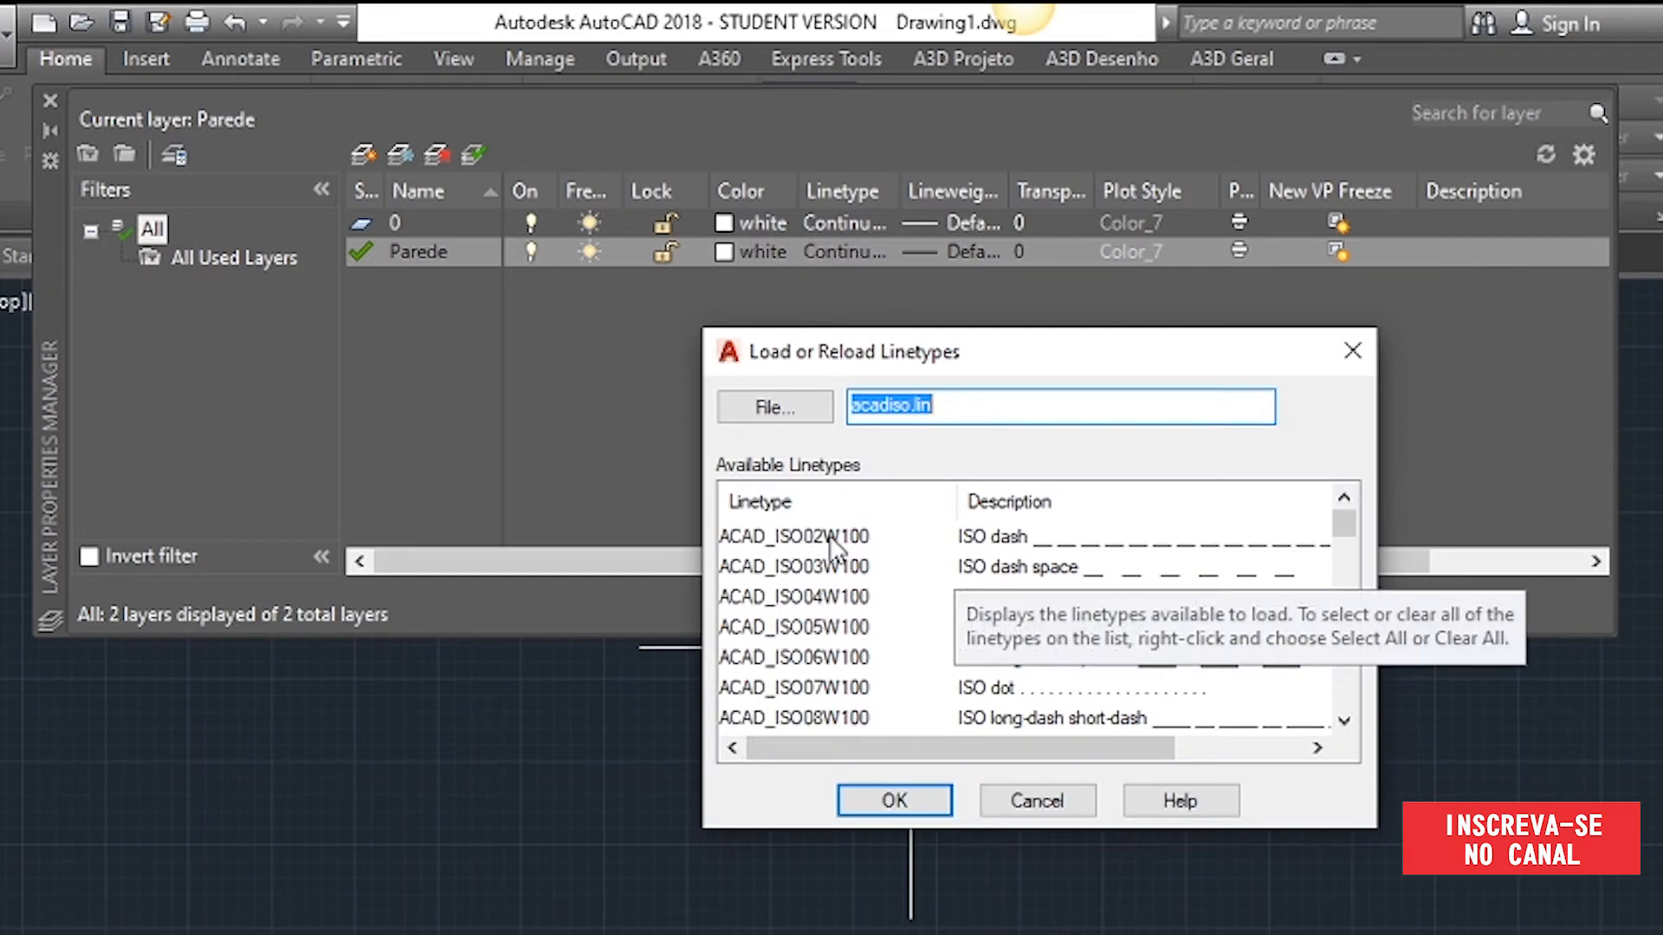
{"action": "left_click", "coordinate": [1020, 542]}
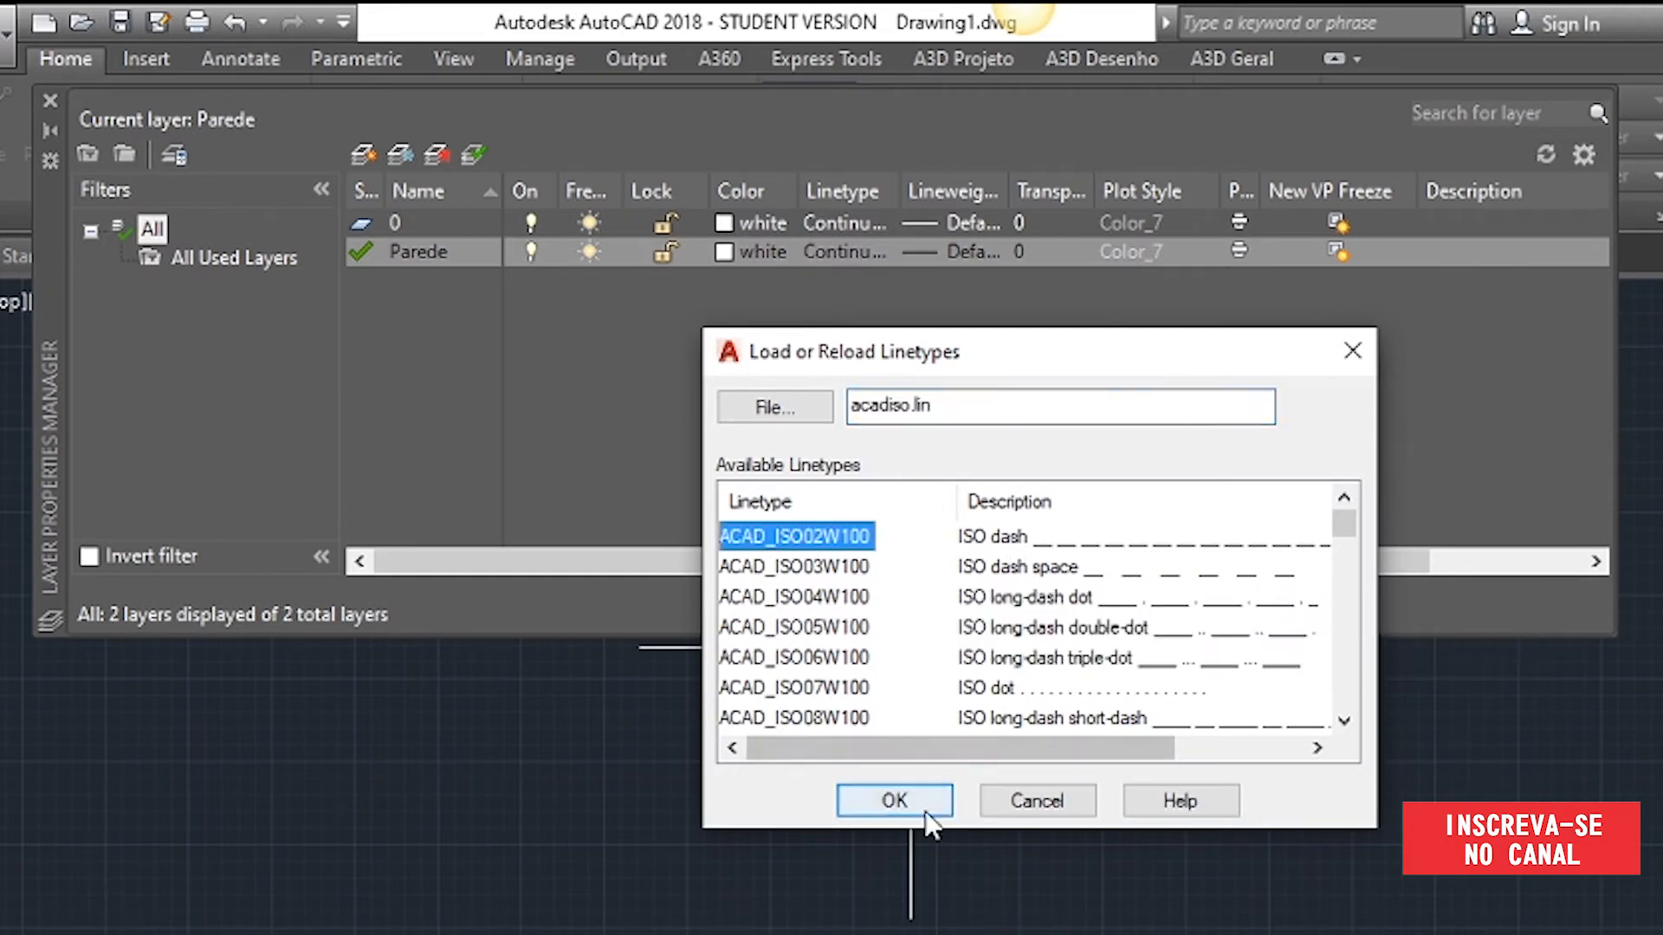
{"action": "left_click", "coordinate": [923, 801]}
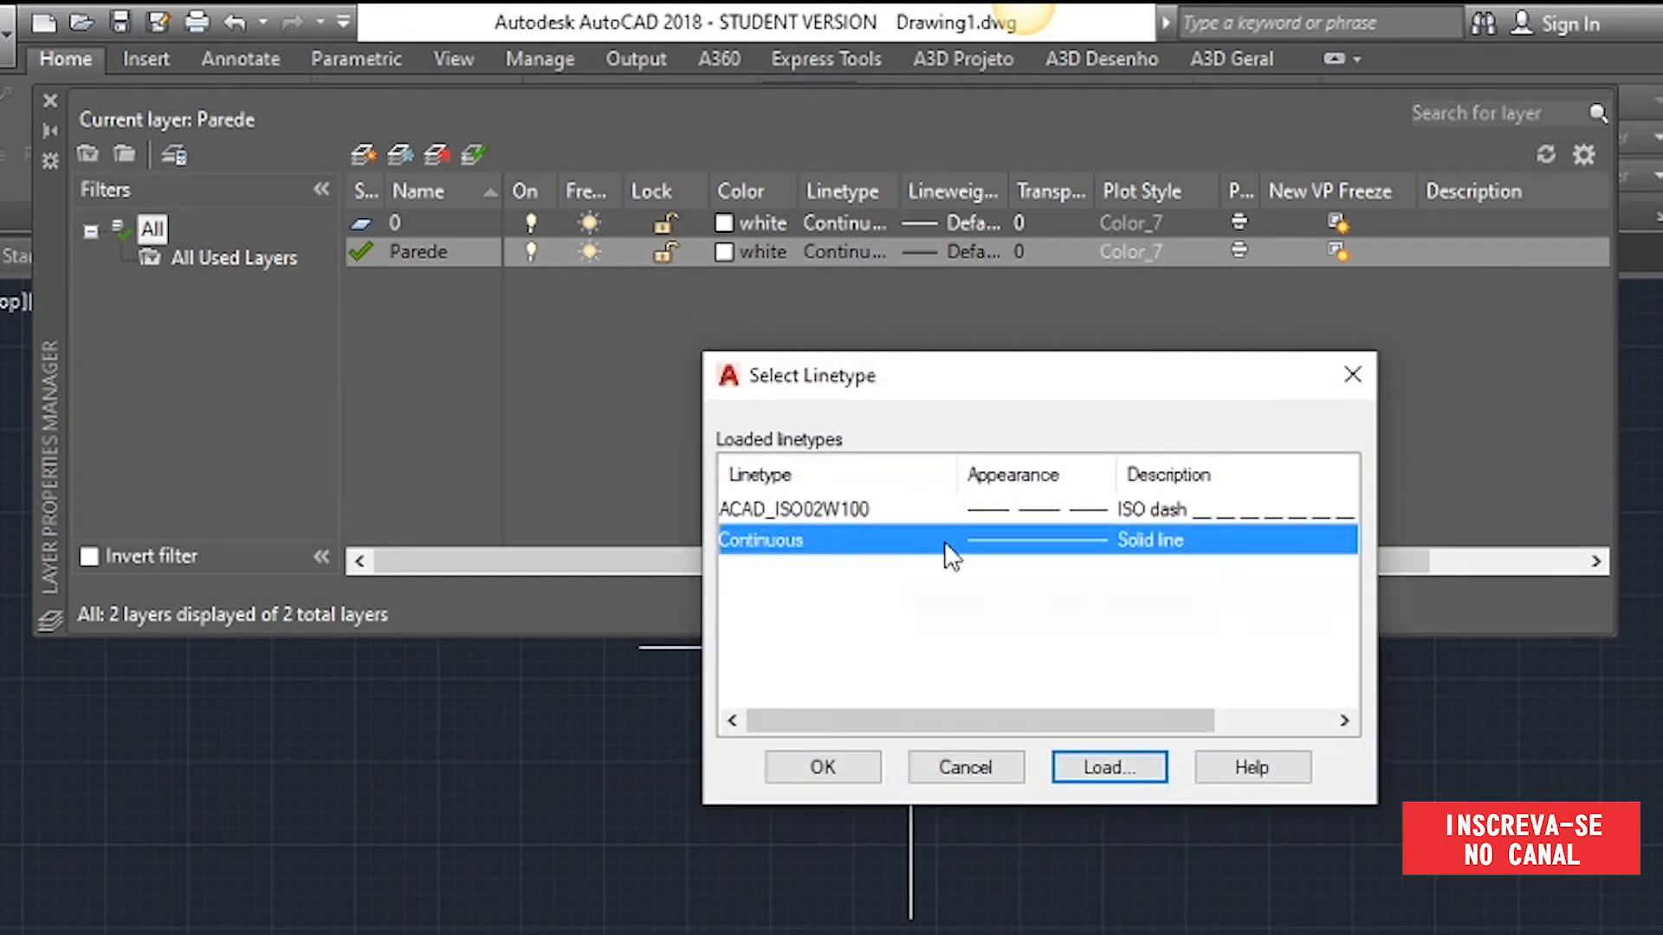
{"action": "left_click", "coordinate": [854, 508]}
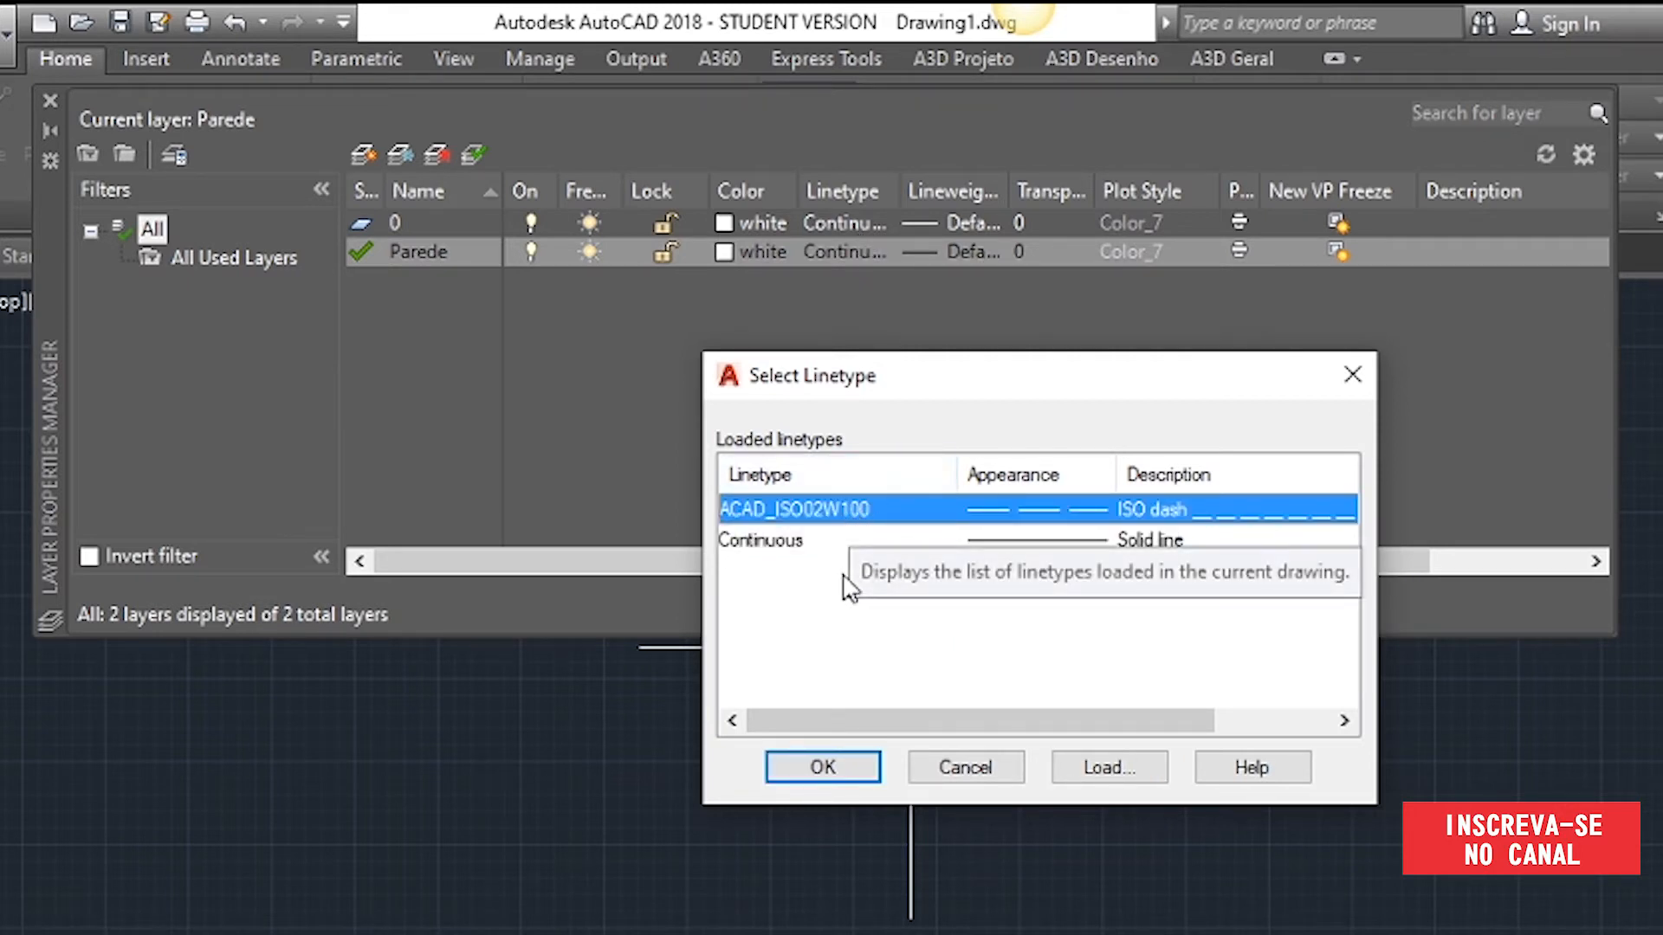
{"action": "left_click", "coordinate": [785, 541]}
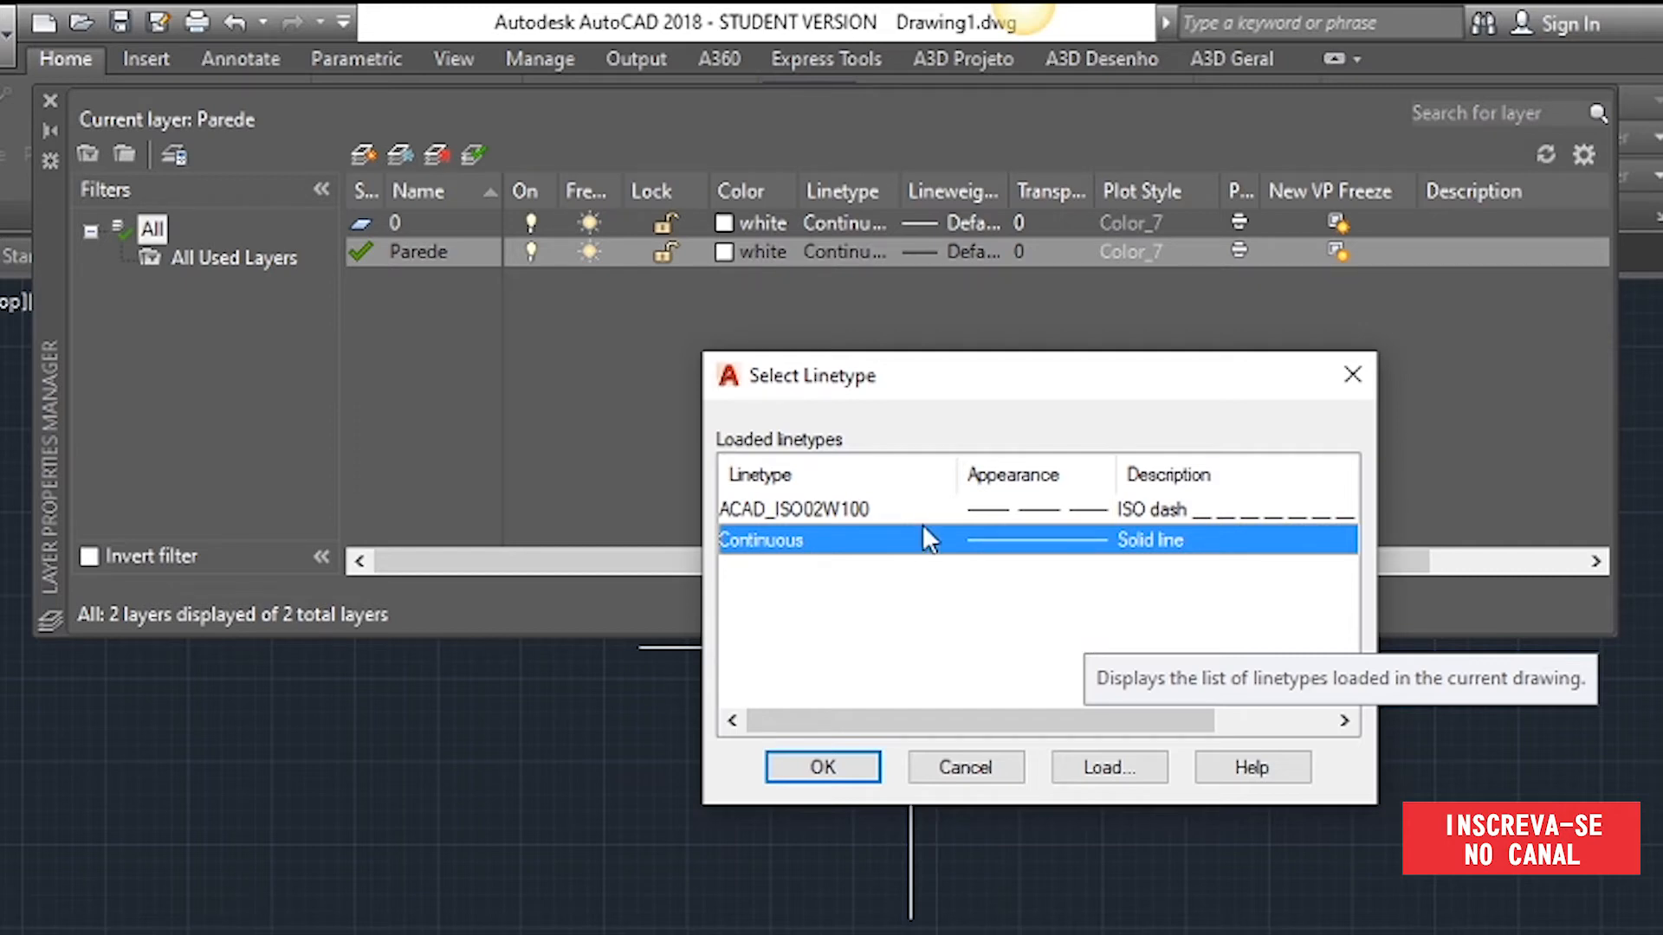
- Load the ACAD_ISO05W100 linetype as well and apply Continuous as the Parede layer's linetype
{"action": "left_click", "coordinate": [1089, 768]}
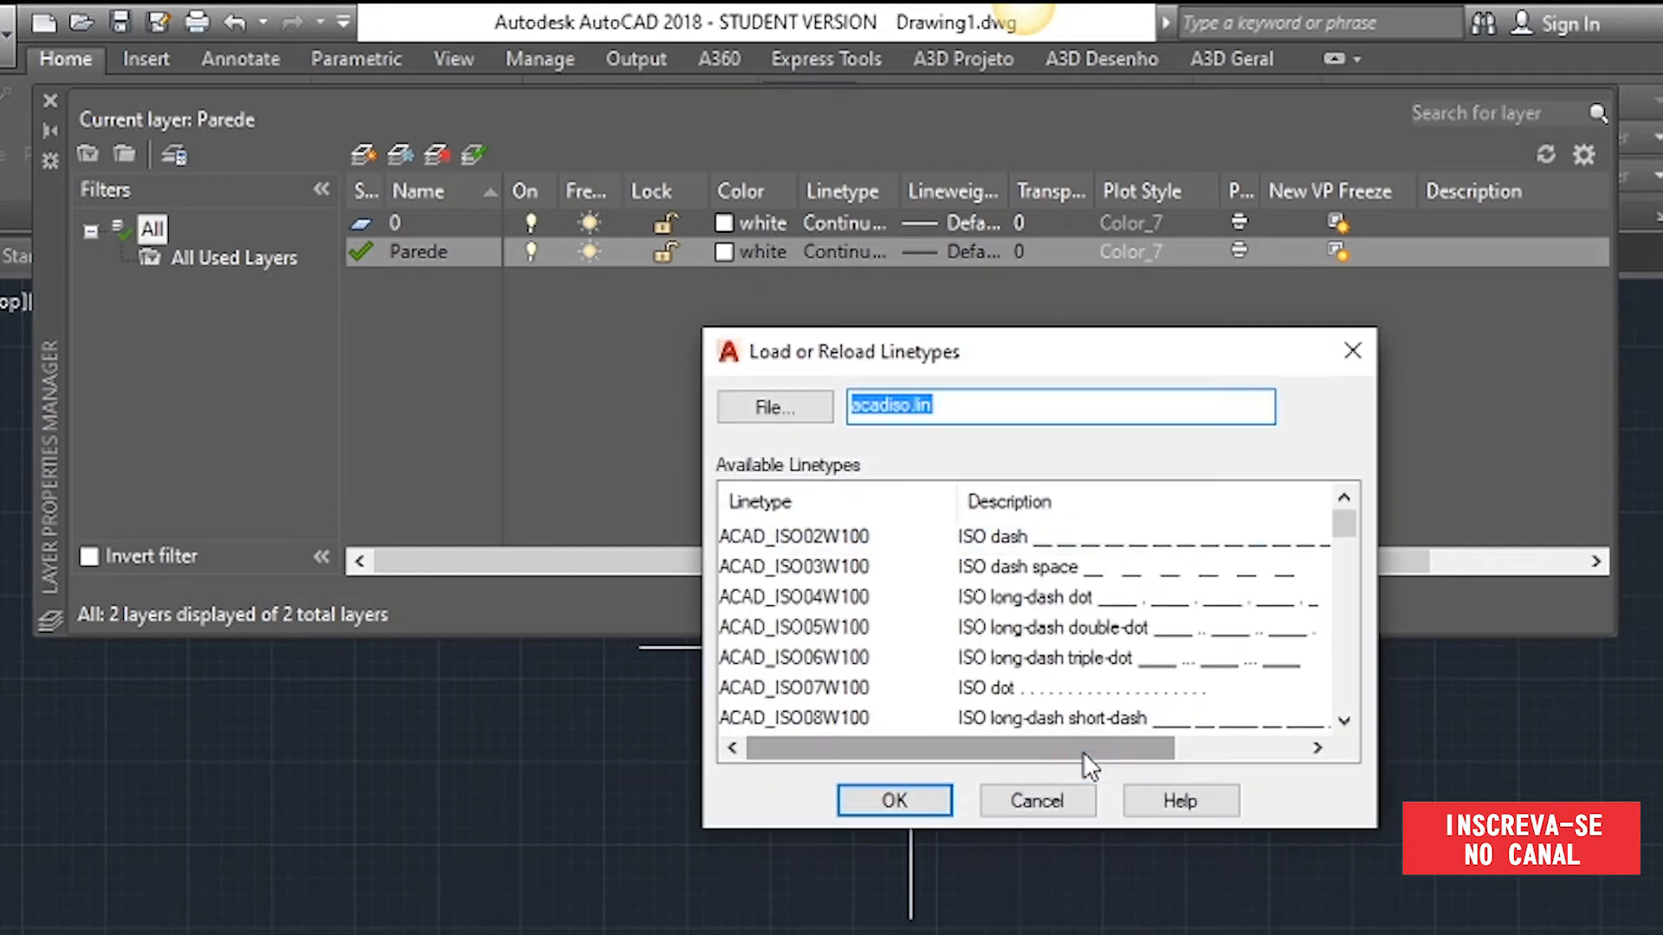
{"action": "scroll", "coordinate": [1198, 626], "scroll_direction": "down", "scroll_amount": 1}
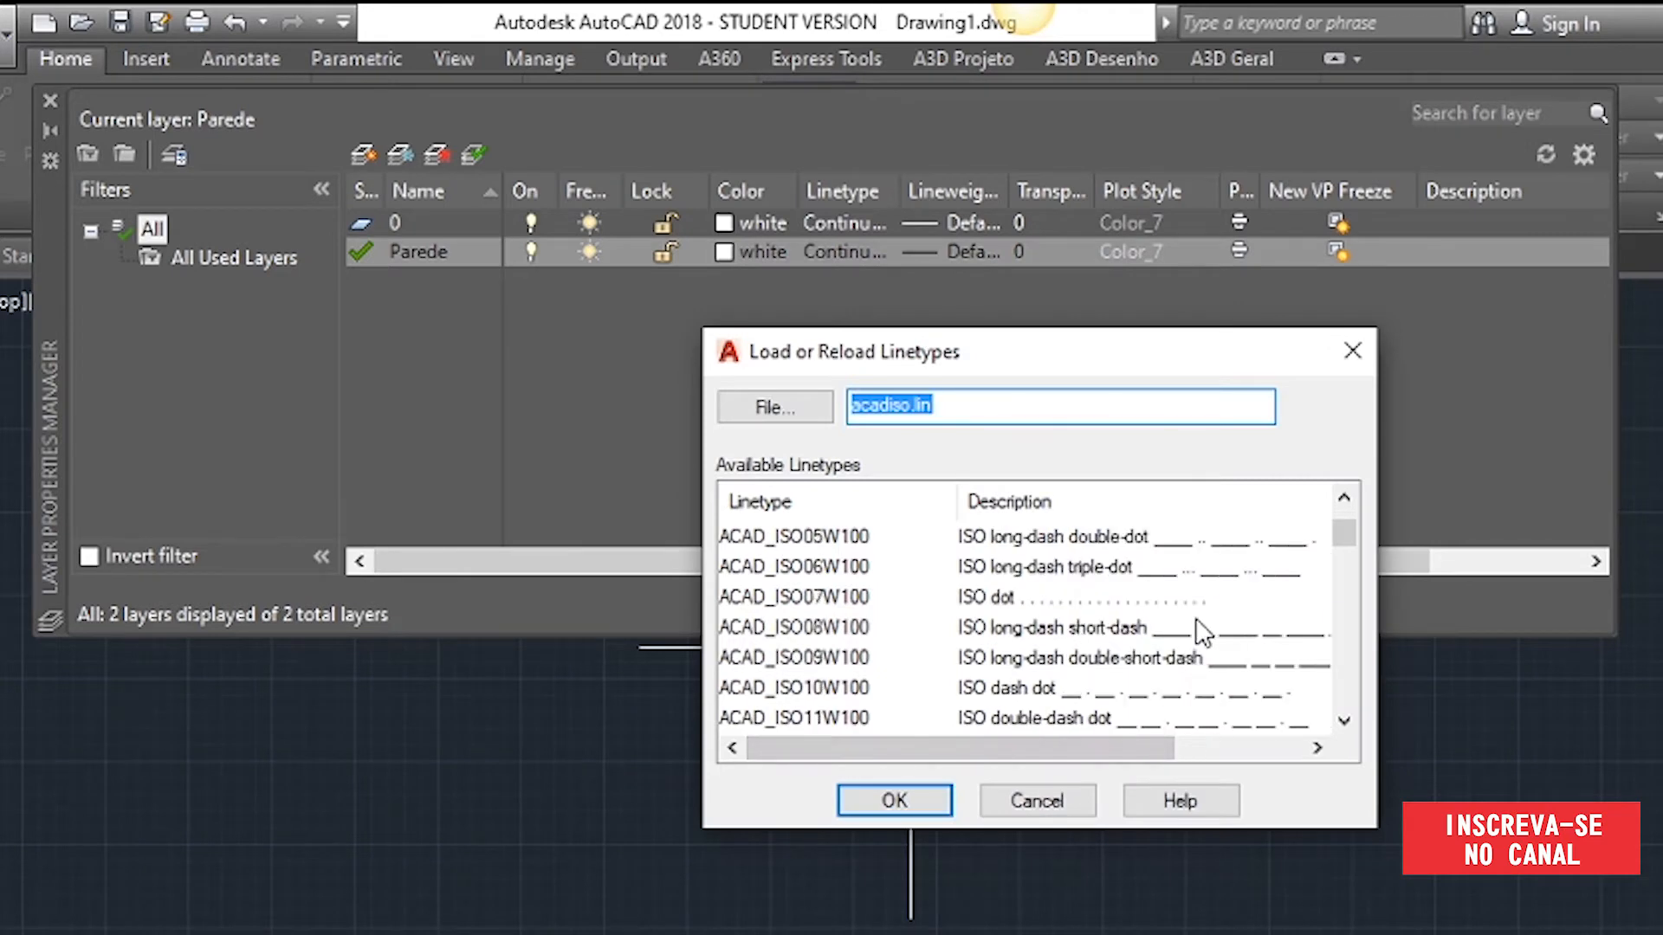
{"action": "left_click", "coordinate": [1191, 552]}
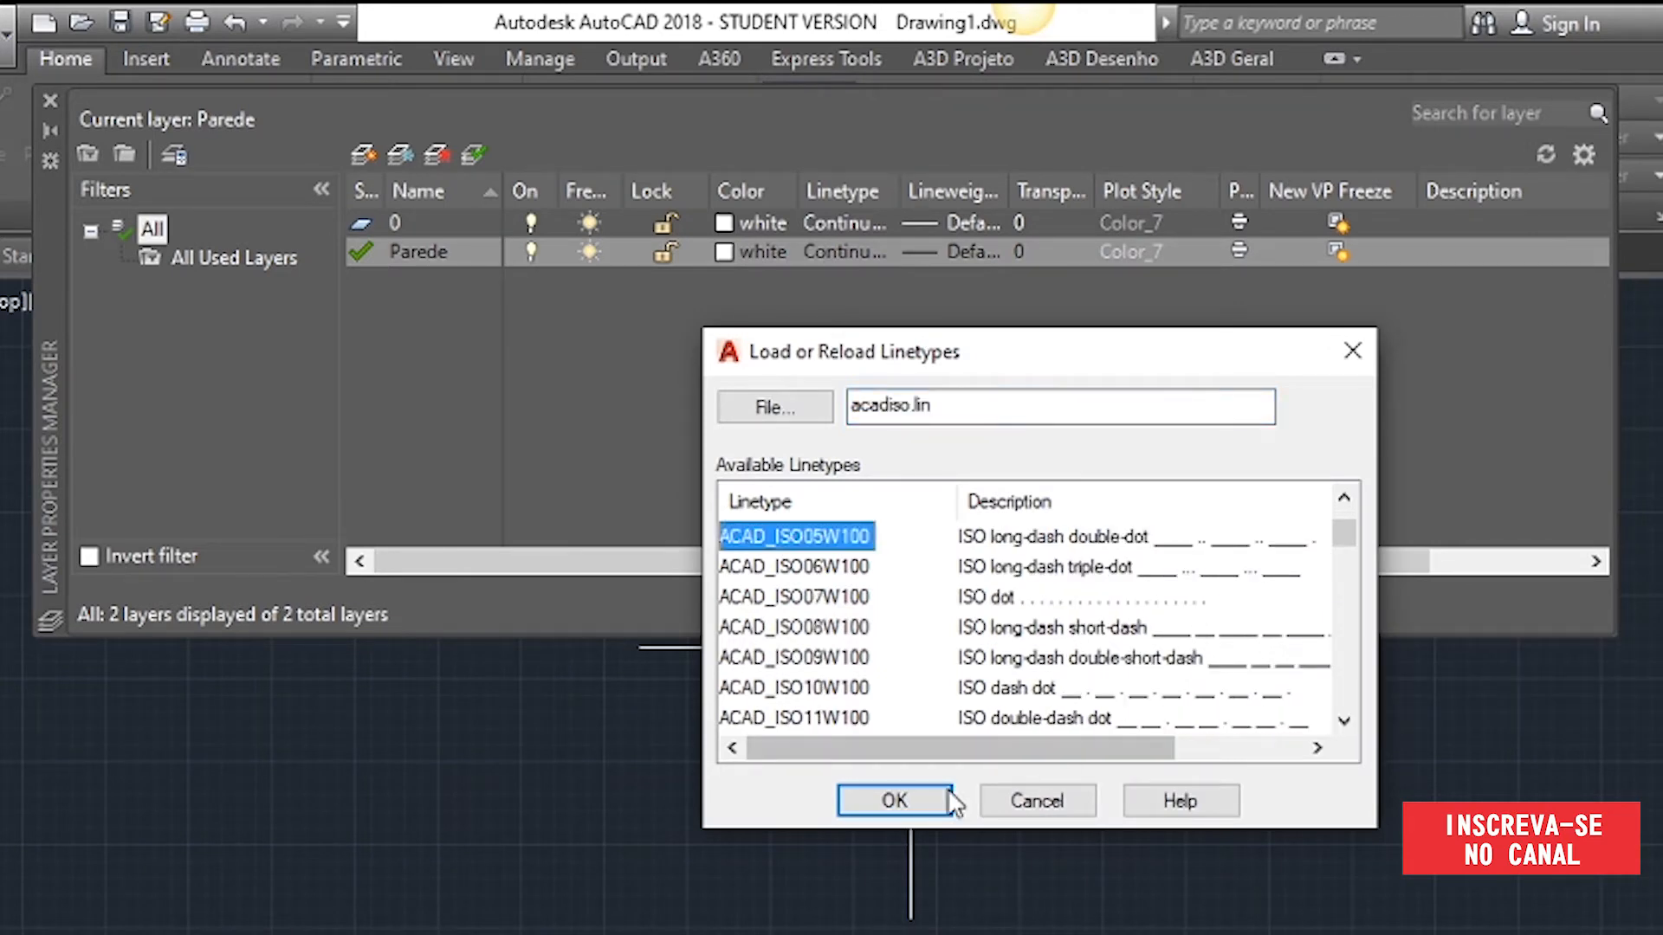
{"action": "left_click", "coordinate": [899, 802]}
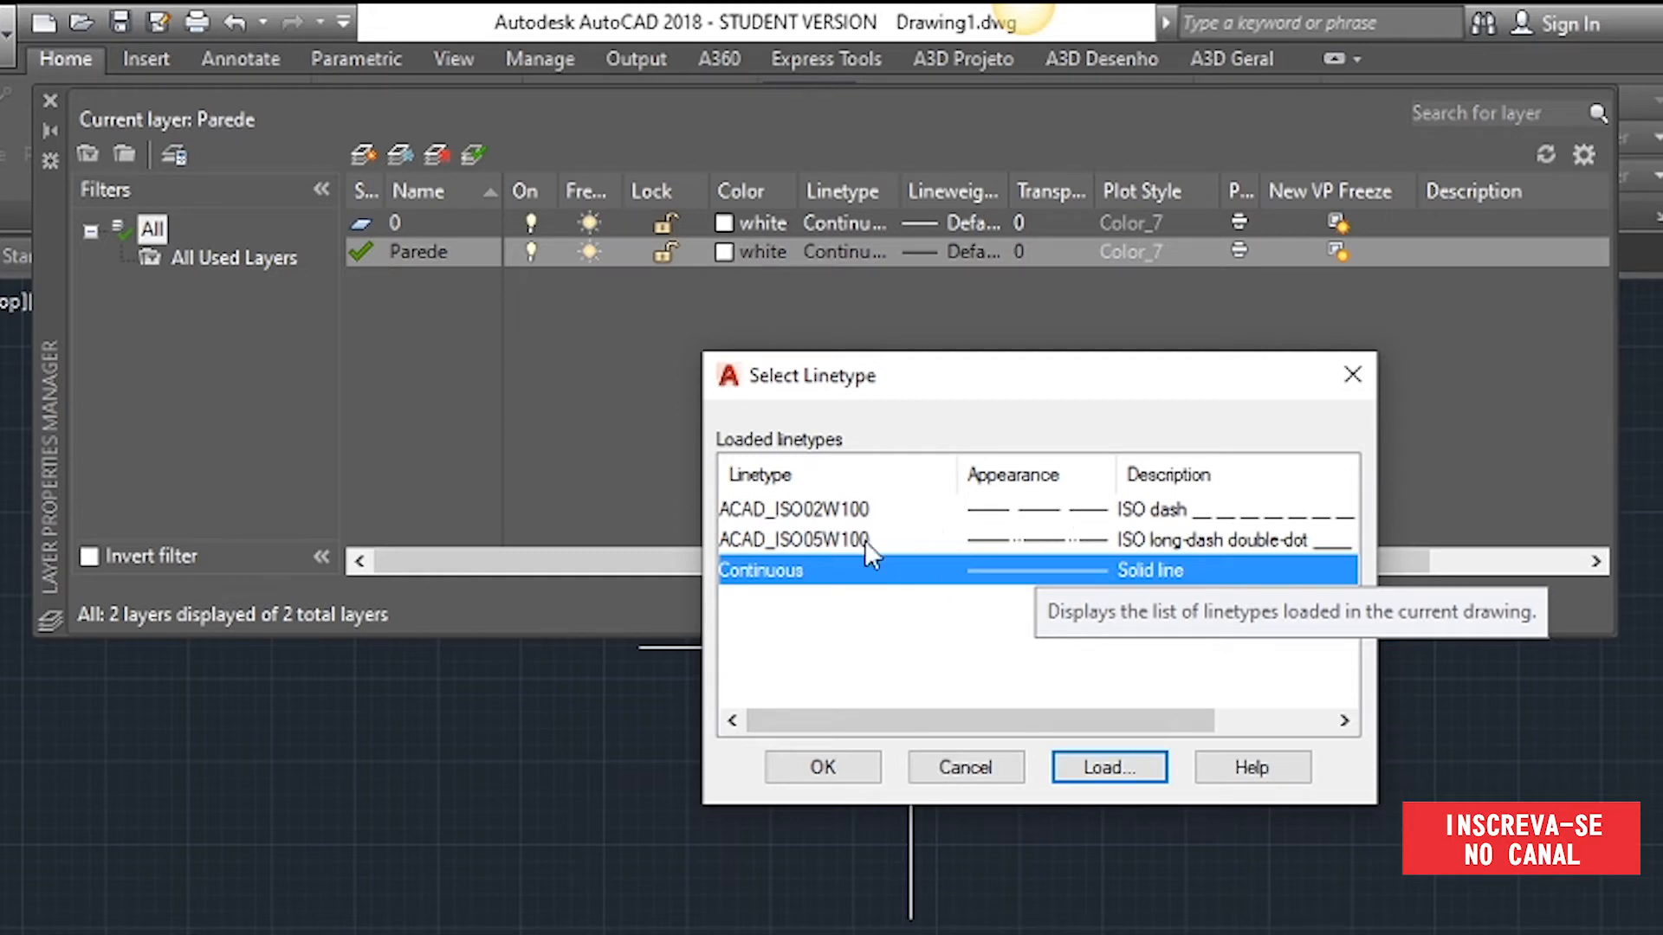
{"action": "left_click", "coordinate": [763, 573]}
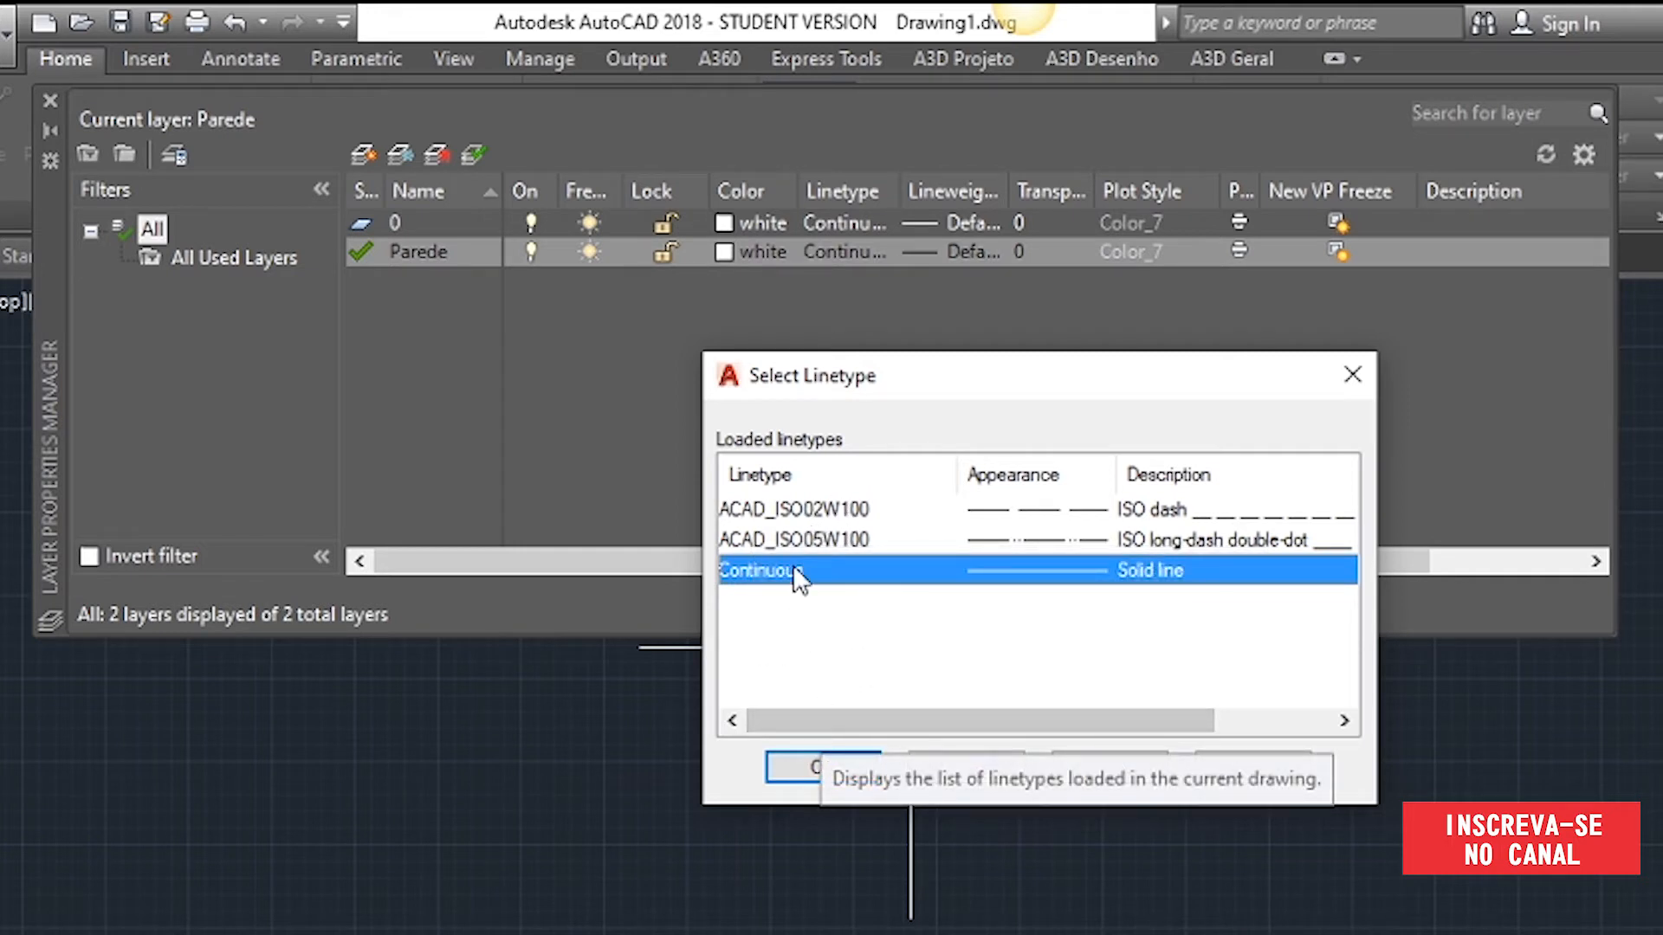
{"action": "left_click", "coordinate": [809, 767]}
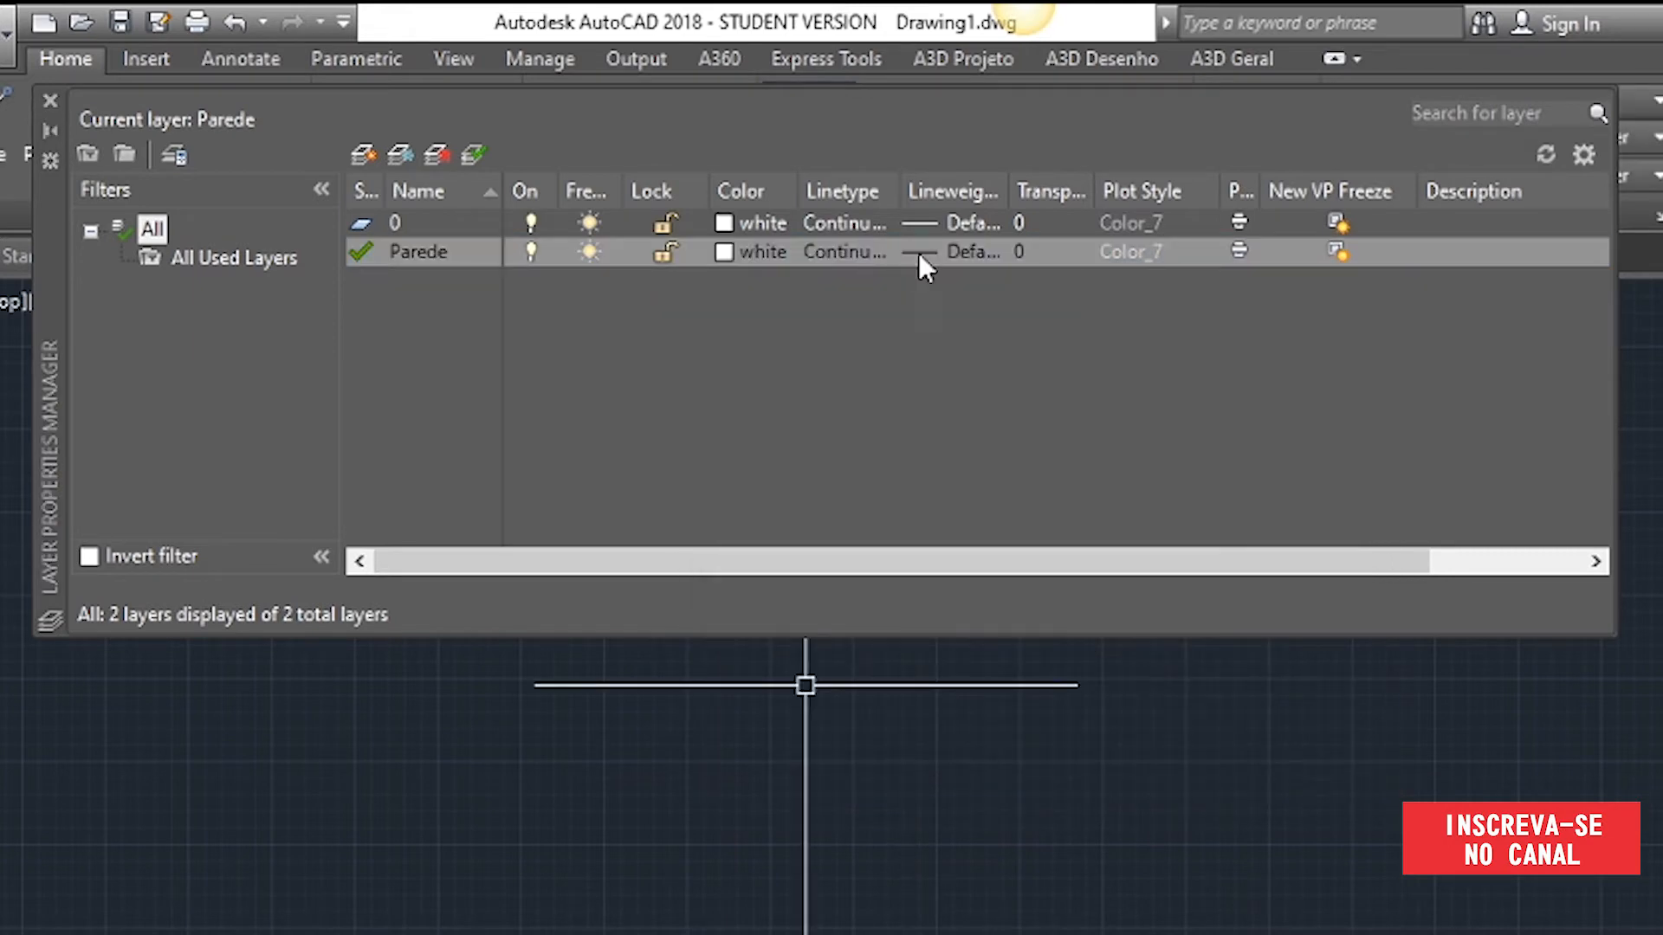
- Set the Parede layer's lineweight to 0.50 mm
{"action": "left_click", "coordinate": [975, 251]}
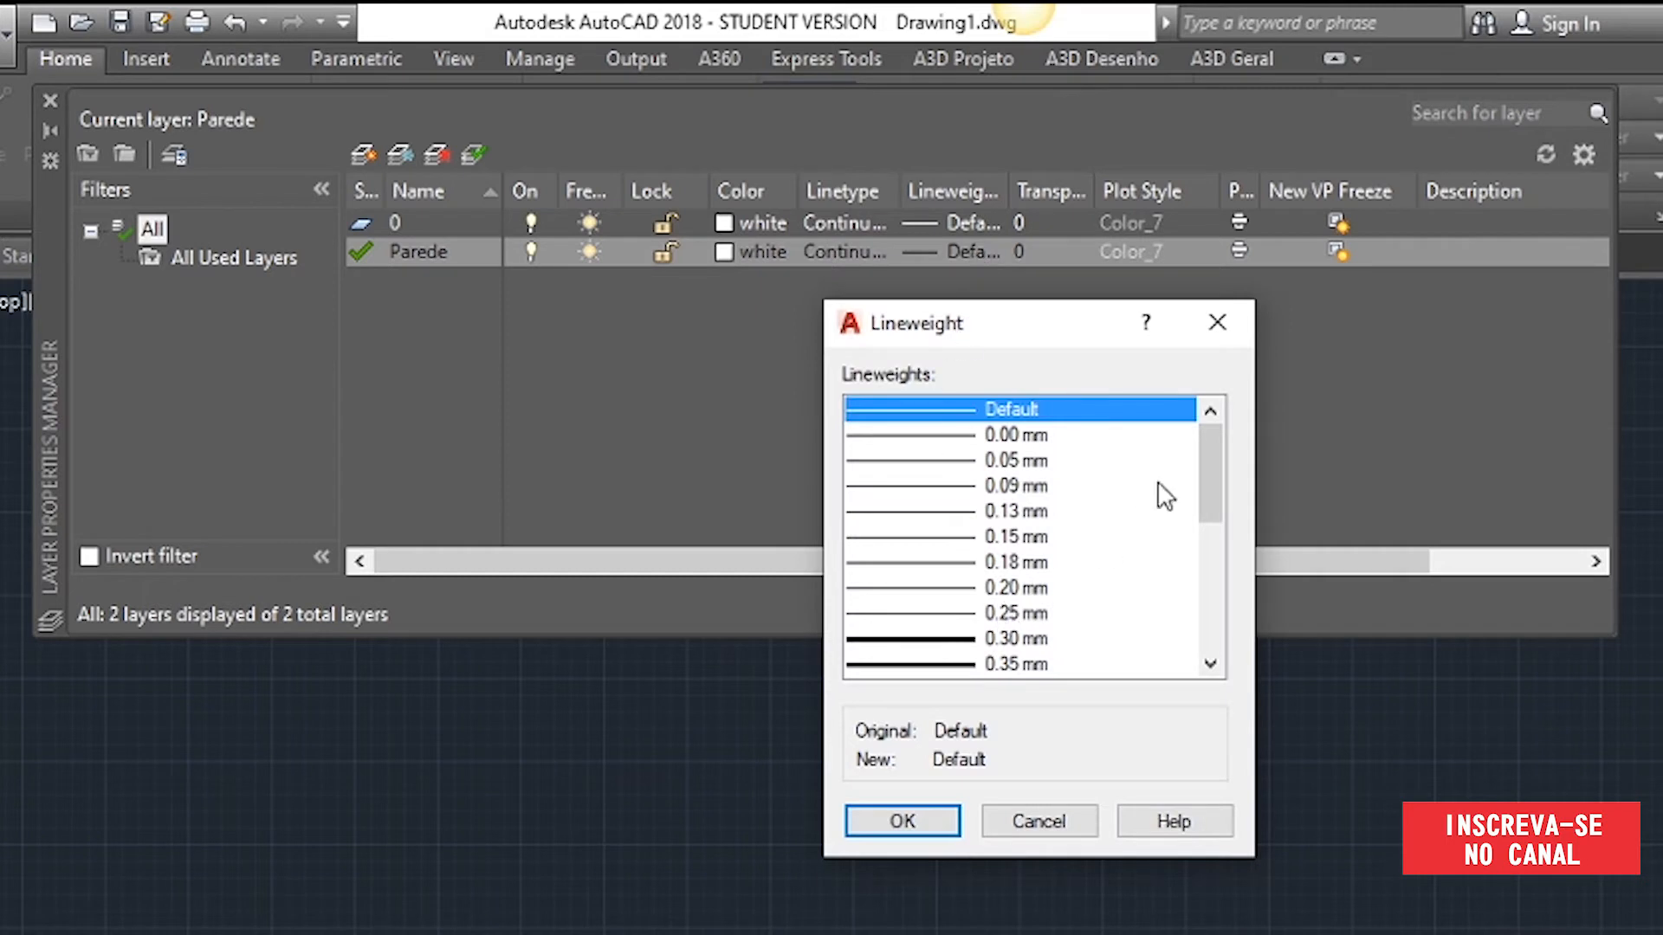
{"action": "mouse_move", "coordinate": [1218, 456]}
{"action": "left_mouse_down"}
{"action": "mouse_move", "coordinate": [1207, 621]}
{"action": "mouse_move", "coordinate": [1212, 442]}
{"action": "left_mouse_up"}
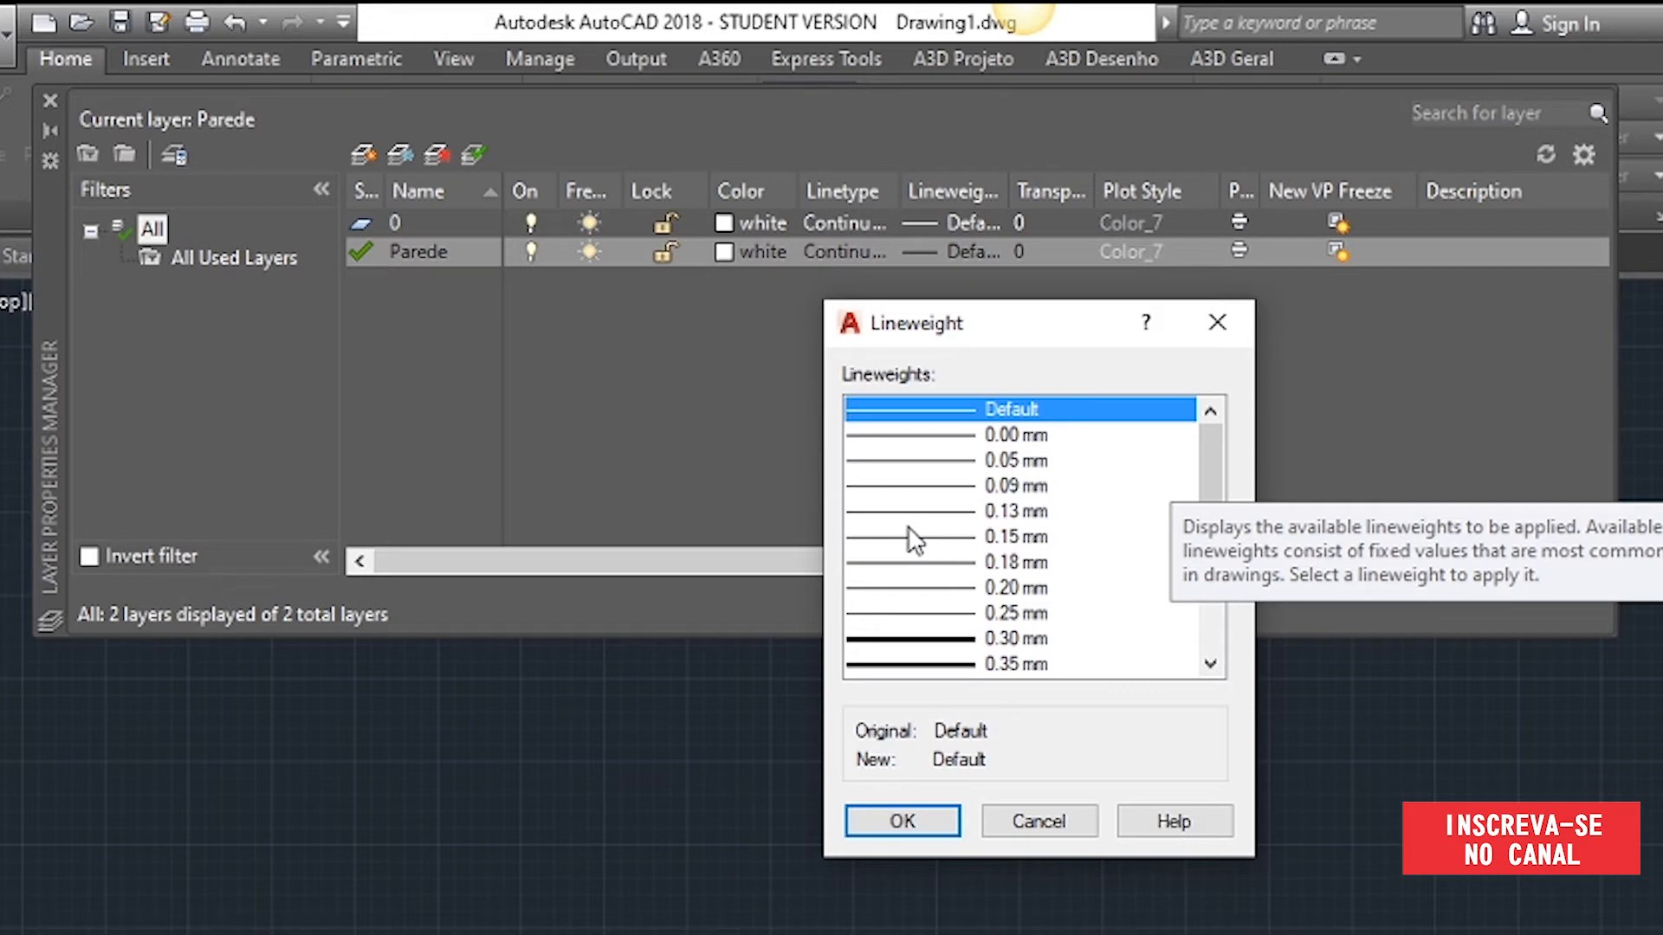
{"action": "left_click", "coordinate": [905, 539]}
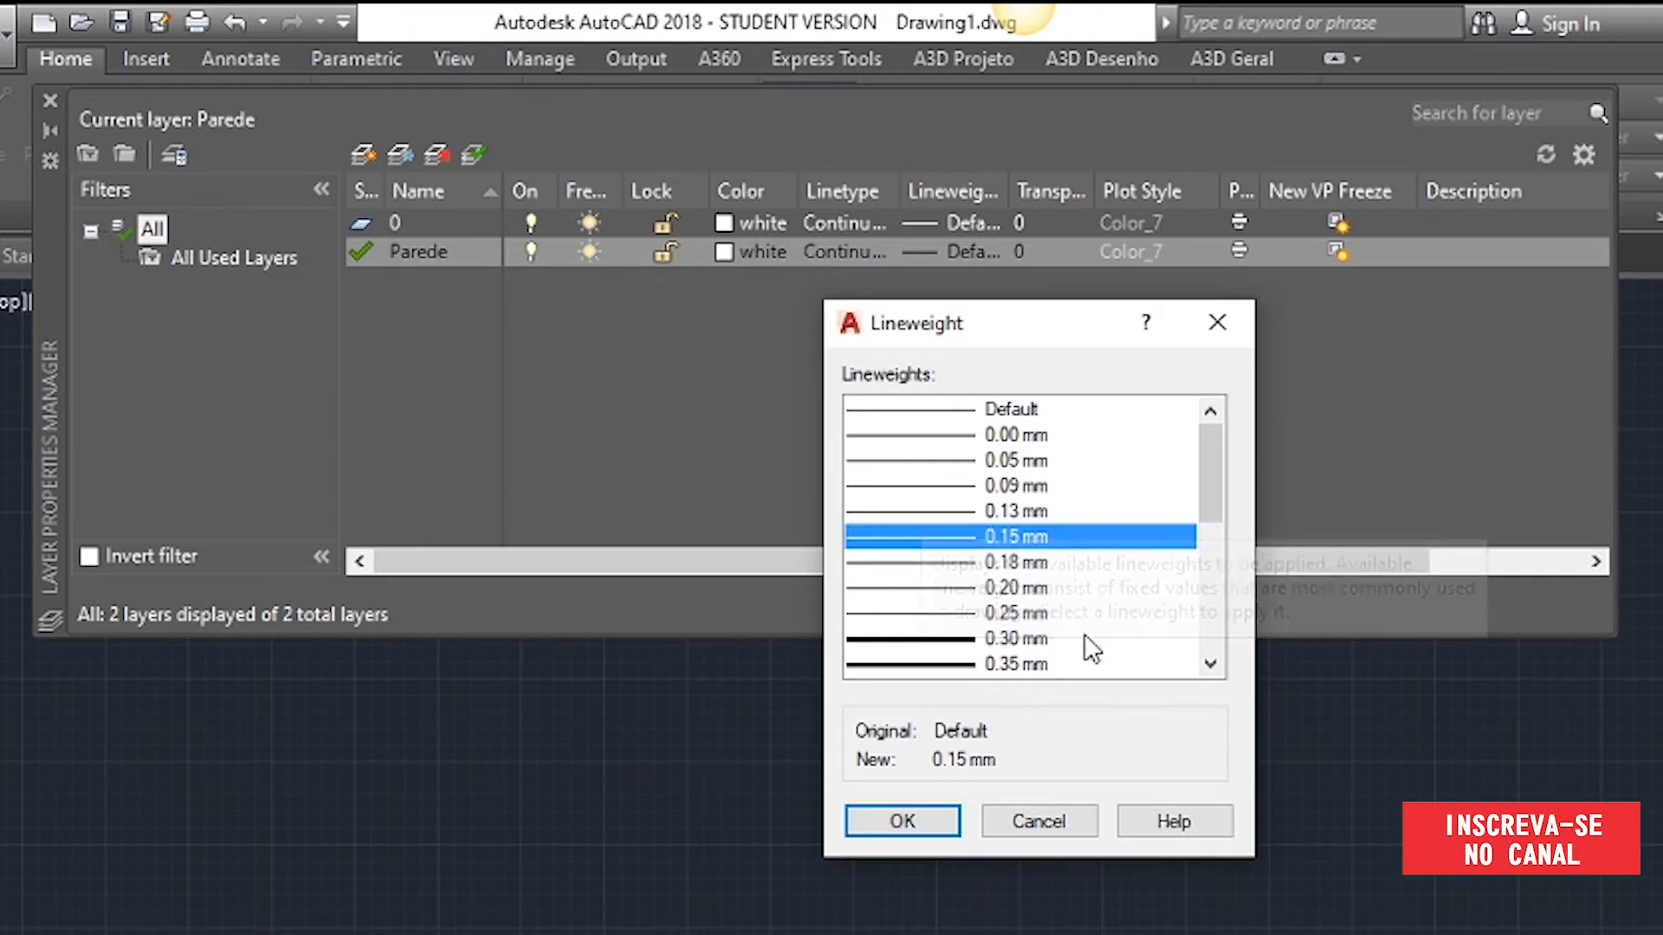
{"action": "scroll", "coordinate": [1093, 641], "scroll_direction": "down", "scroll_amount": 2}
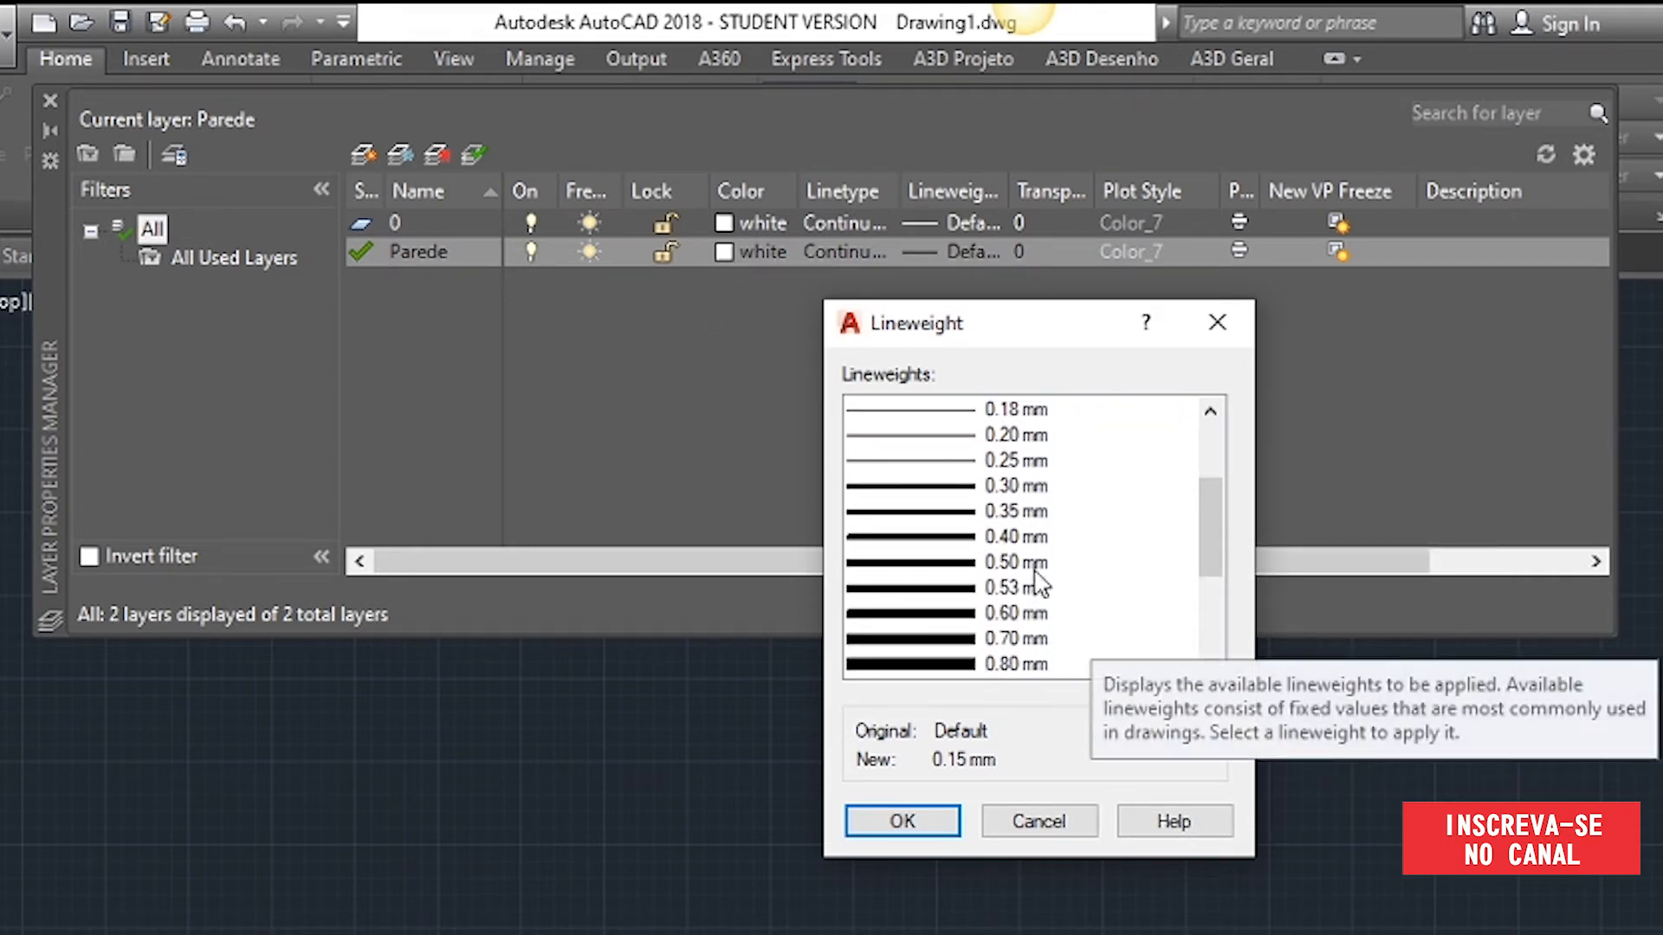
{"action": "left_click", "coordinate": [1035, 572]}
{"action": "left_click", "coordinate": [906, 814]}
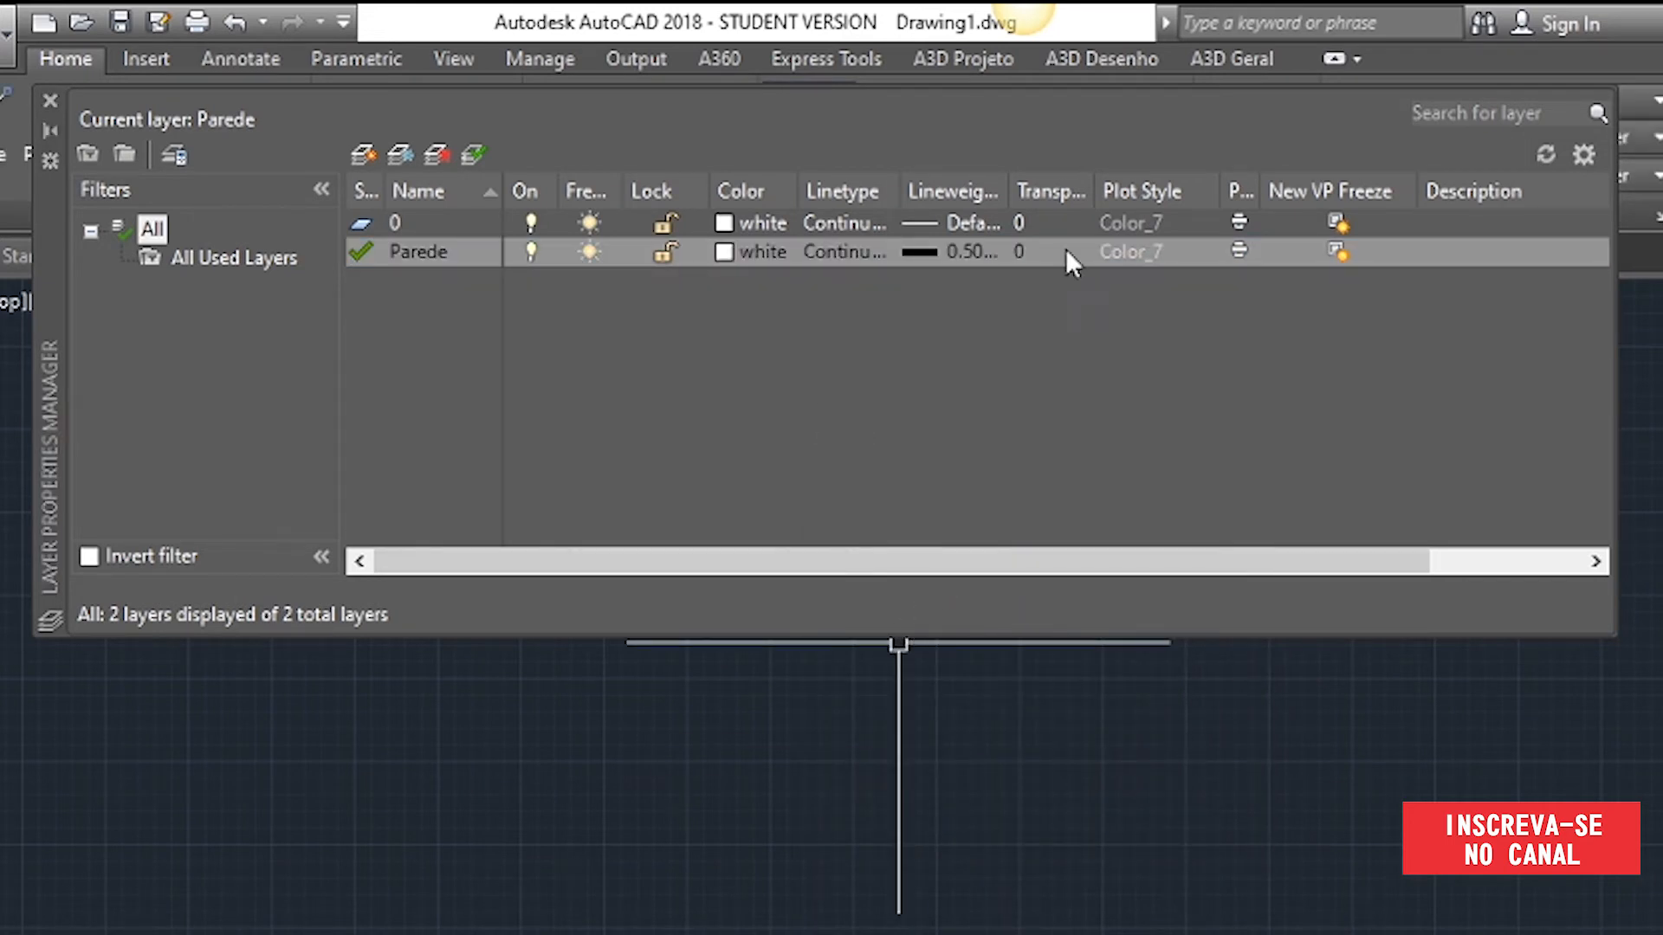
- Browse the transparency values available for the Parede layer, without changing its transparency
{"action": "left_click", "coordinate": [1024, 254]}
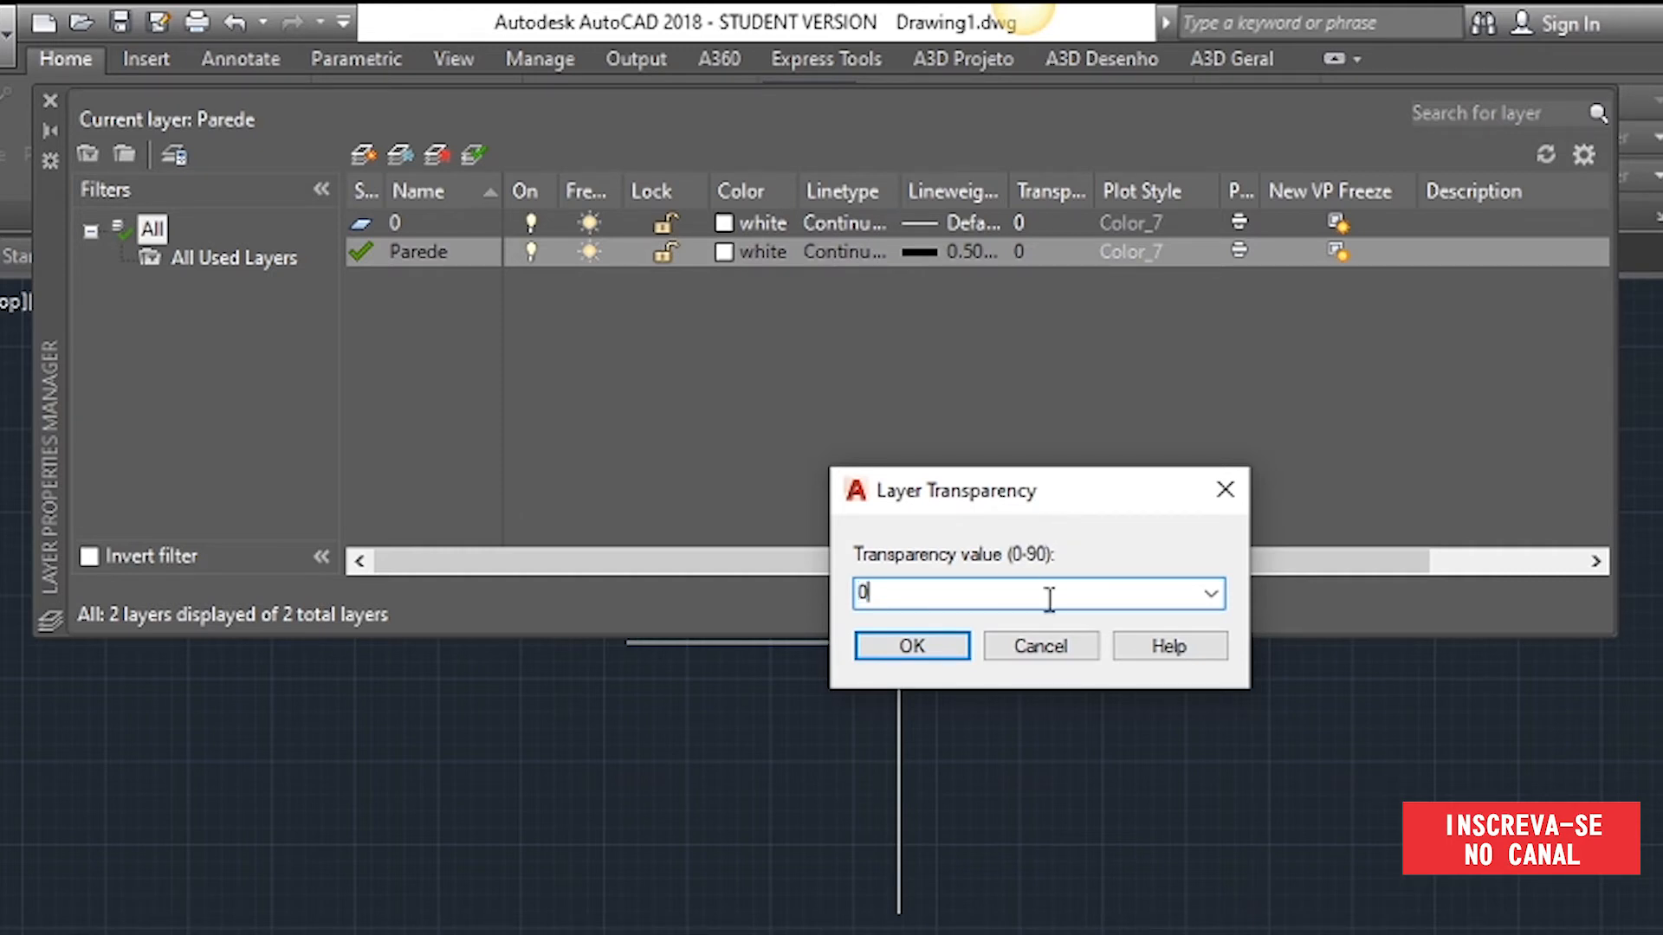
{"action": "left_click", "coordinate": [1222, 594]}
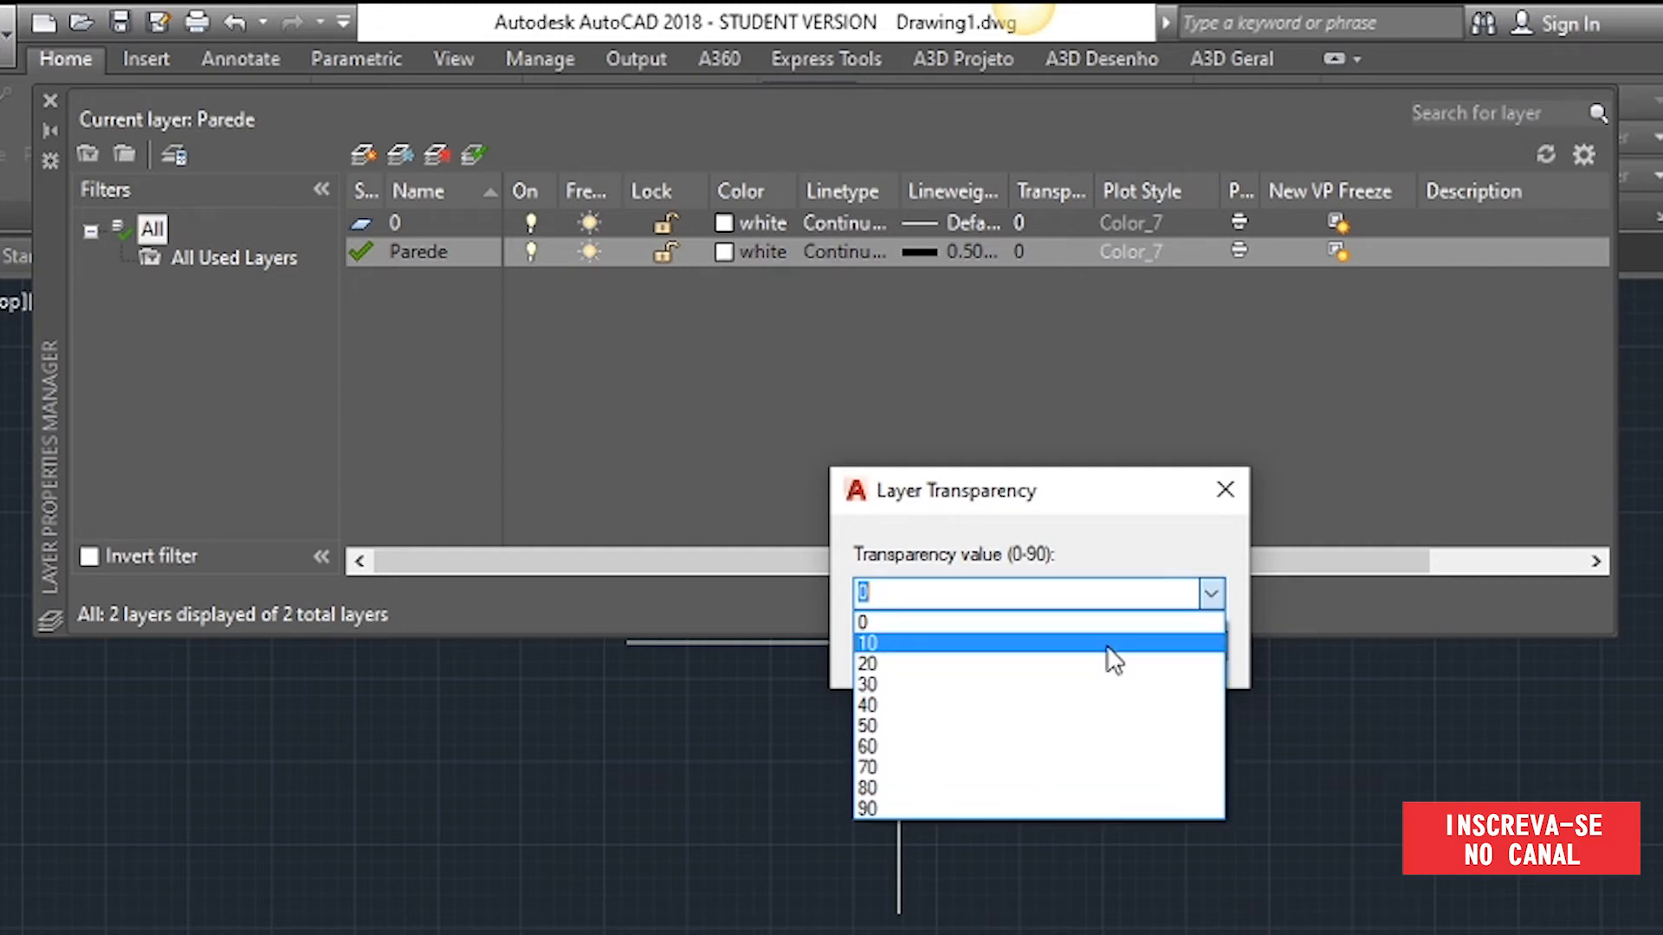
{"action": "left_click", "coordinate": [1113, 592]}
{"action": "key", "text": "Escape"}
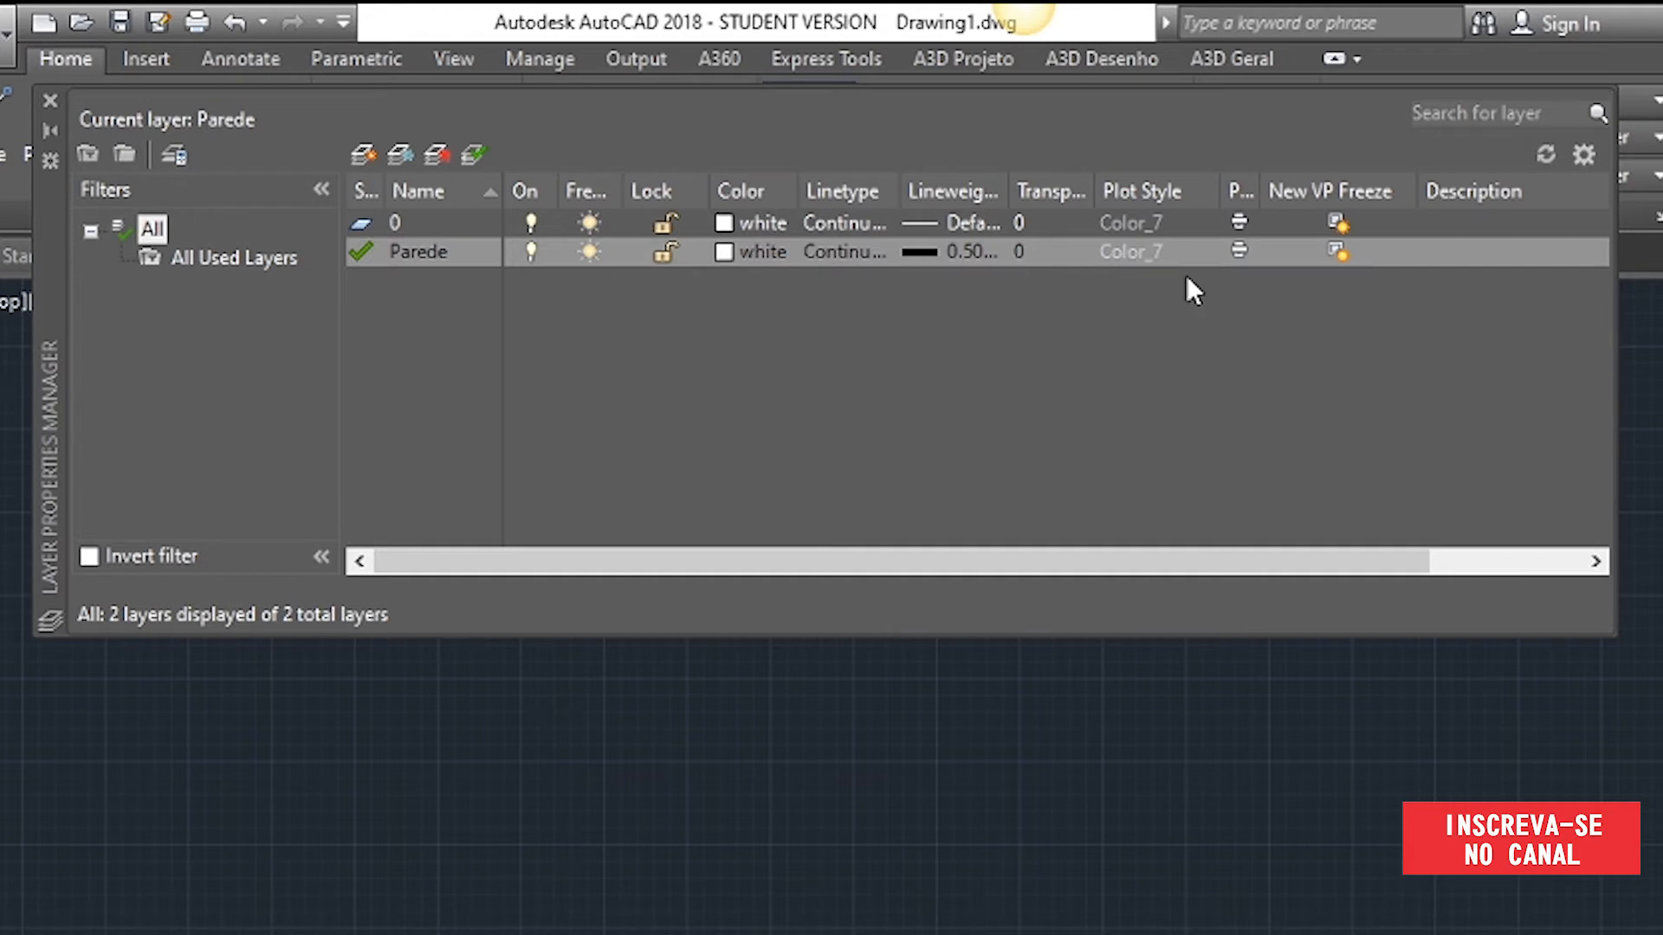
- Widen the Plot column in the layer list and examine the Parede layer's Plot and New VP Freeze settings
{"action": "left_click_drag", "start_coordinate": [1261, 192], "coordinate": [1293, 195]}
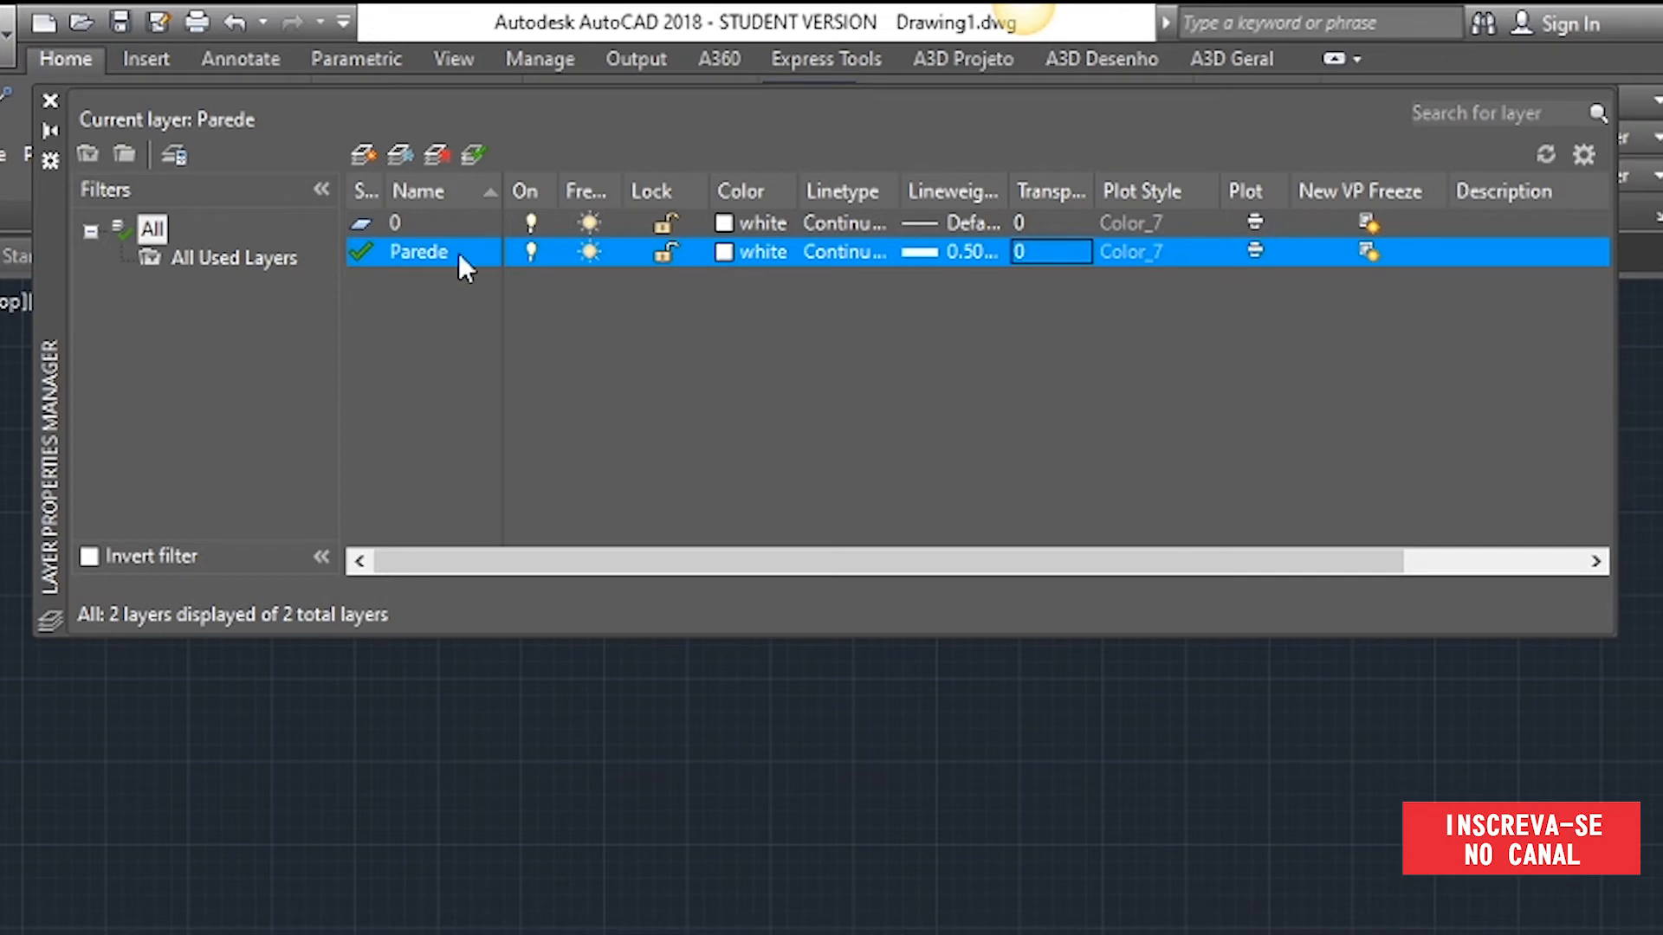
{"action": "left_click", "coordinate": [1253, 252]}
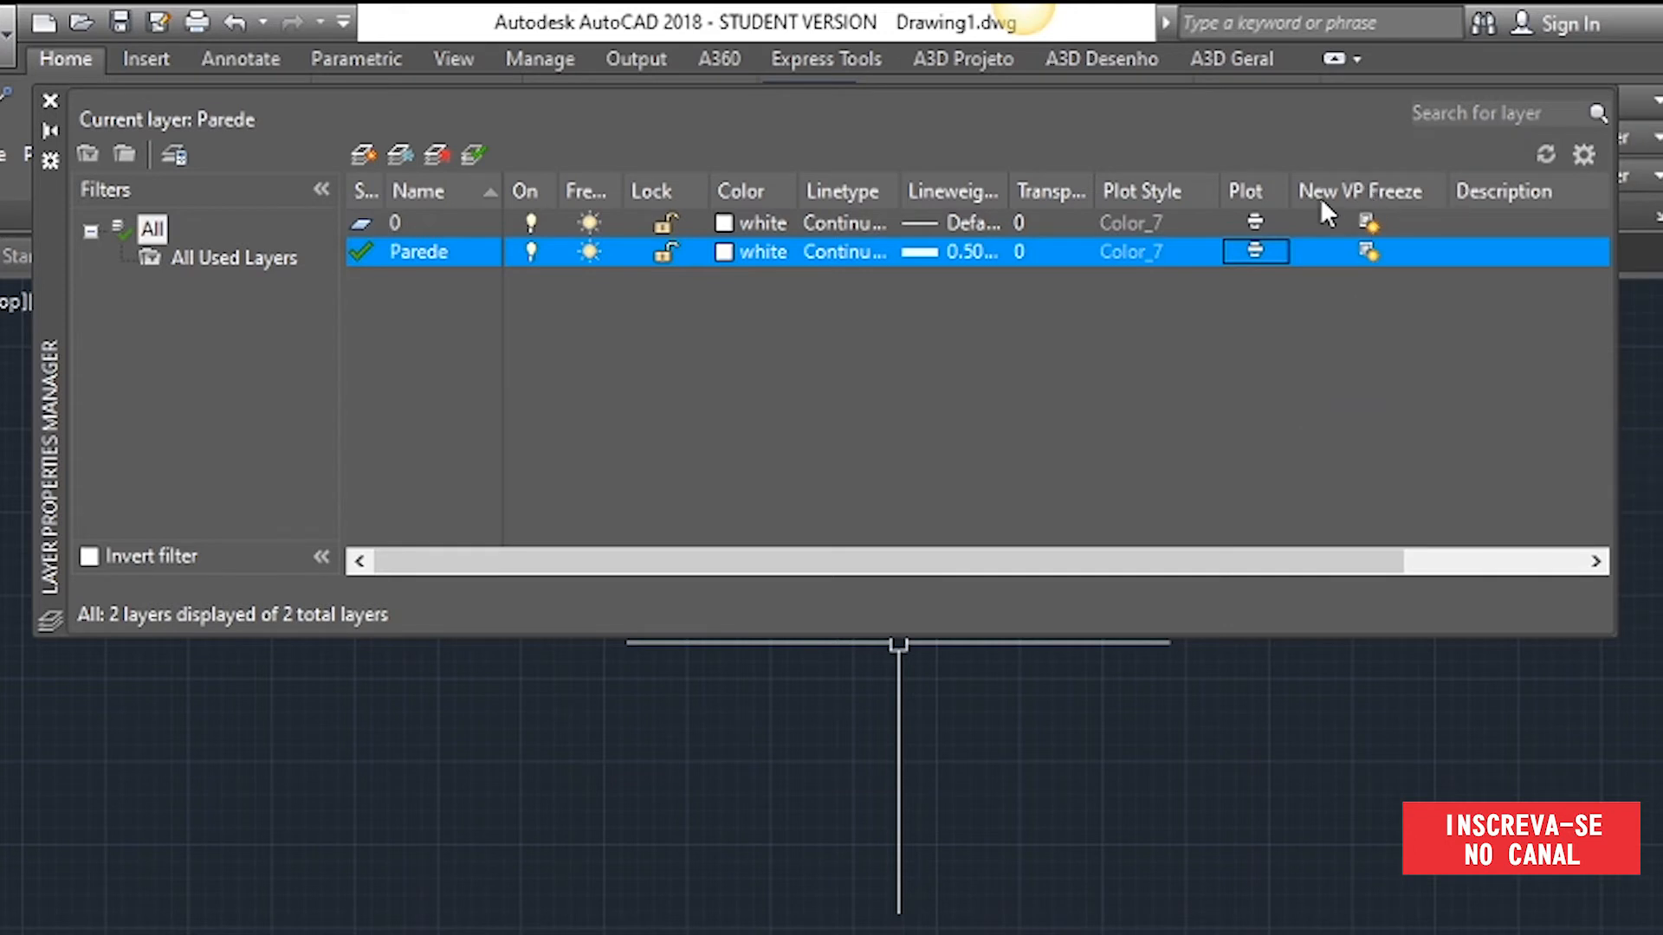
{"action": "left_click", "coordinate": [1358, 253]}
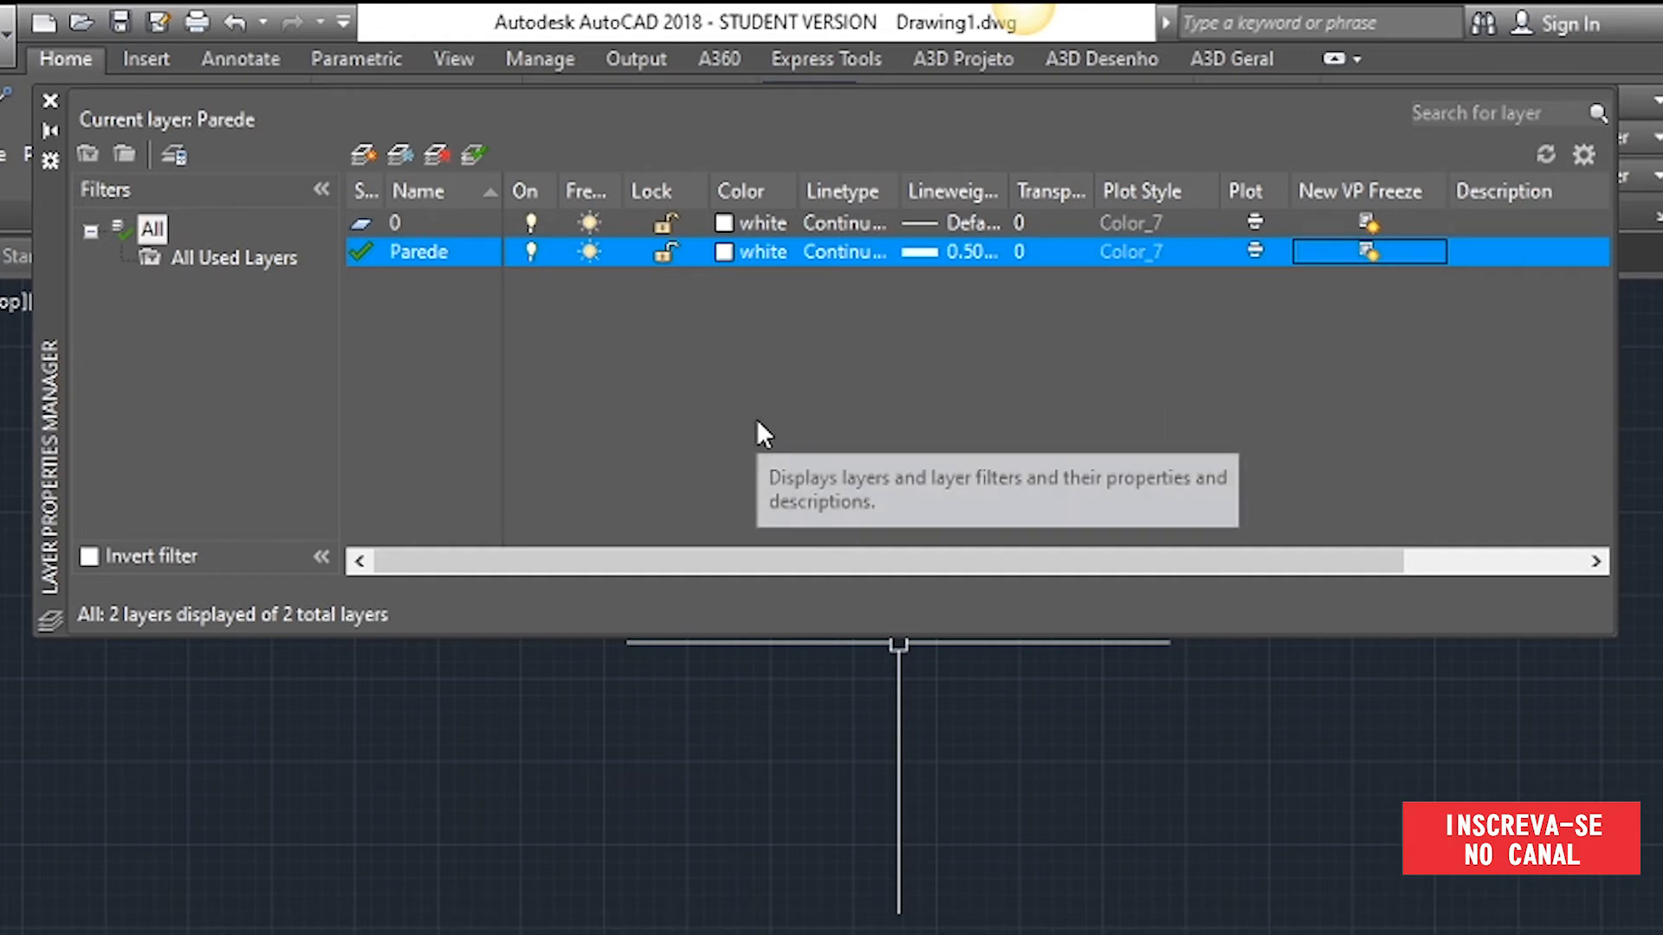
{"action": "left_click", "coordinate": [361, 381]}
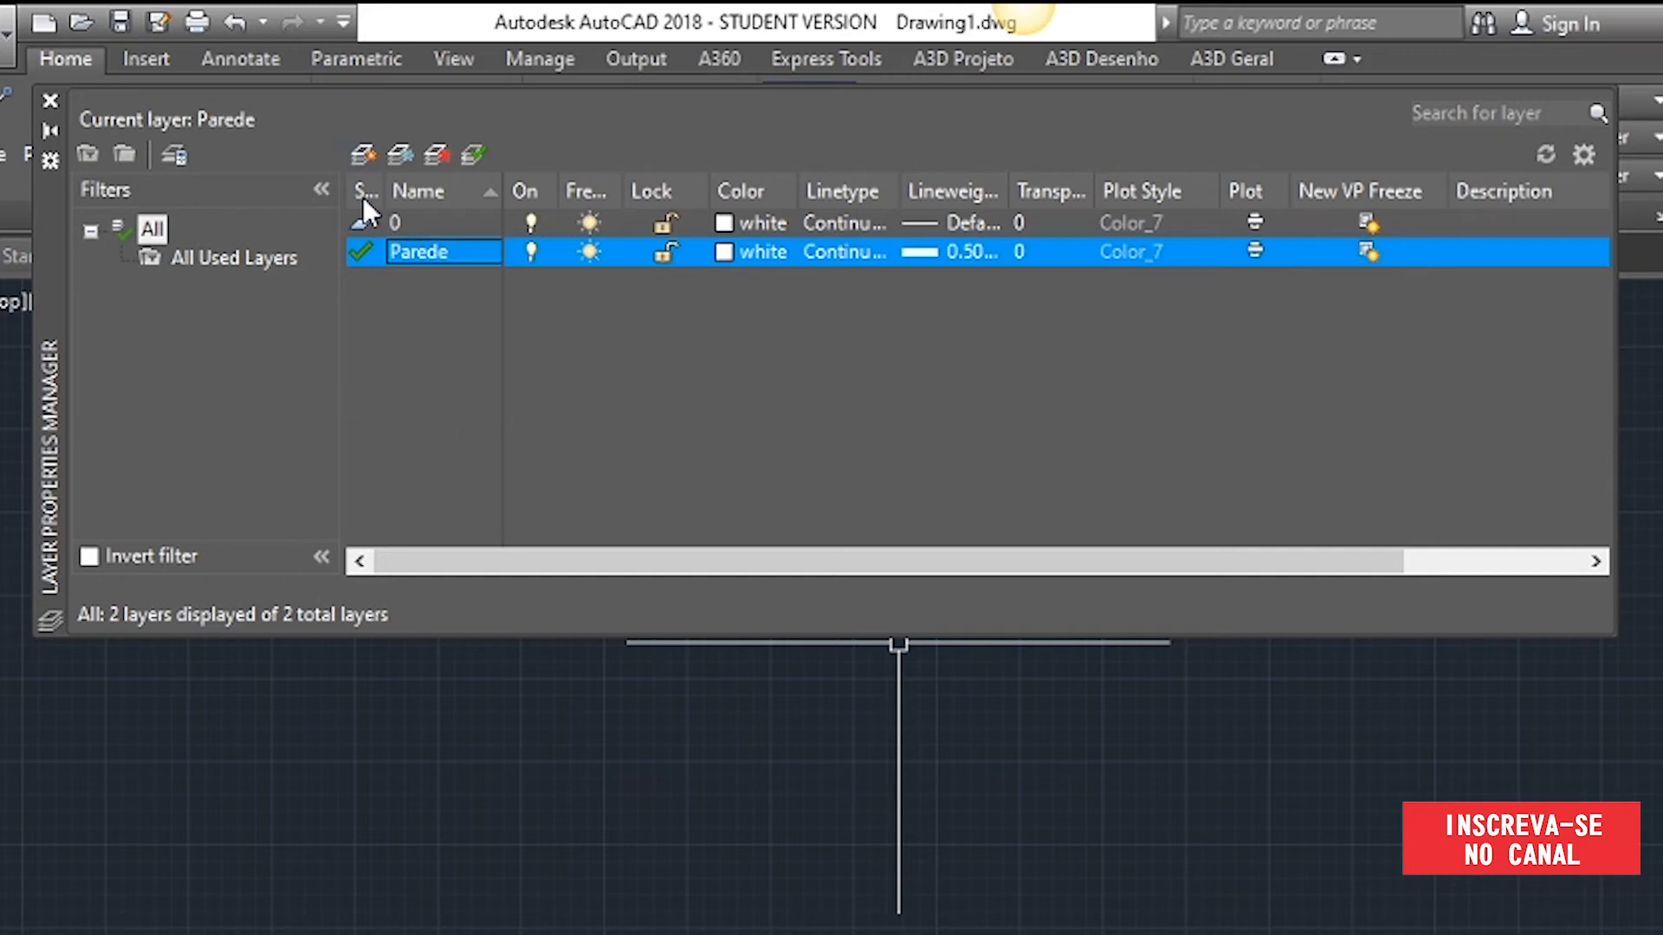
- Create two new layers named Janela and Porta
{"action": "left_click", "coordinate": [362, 154]}
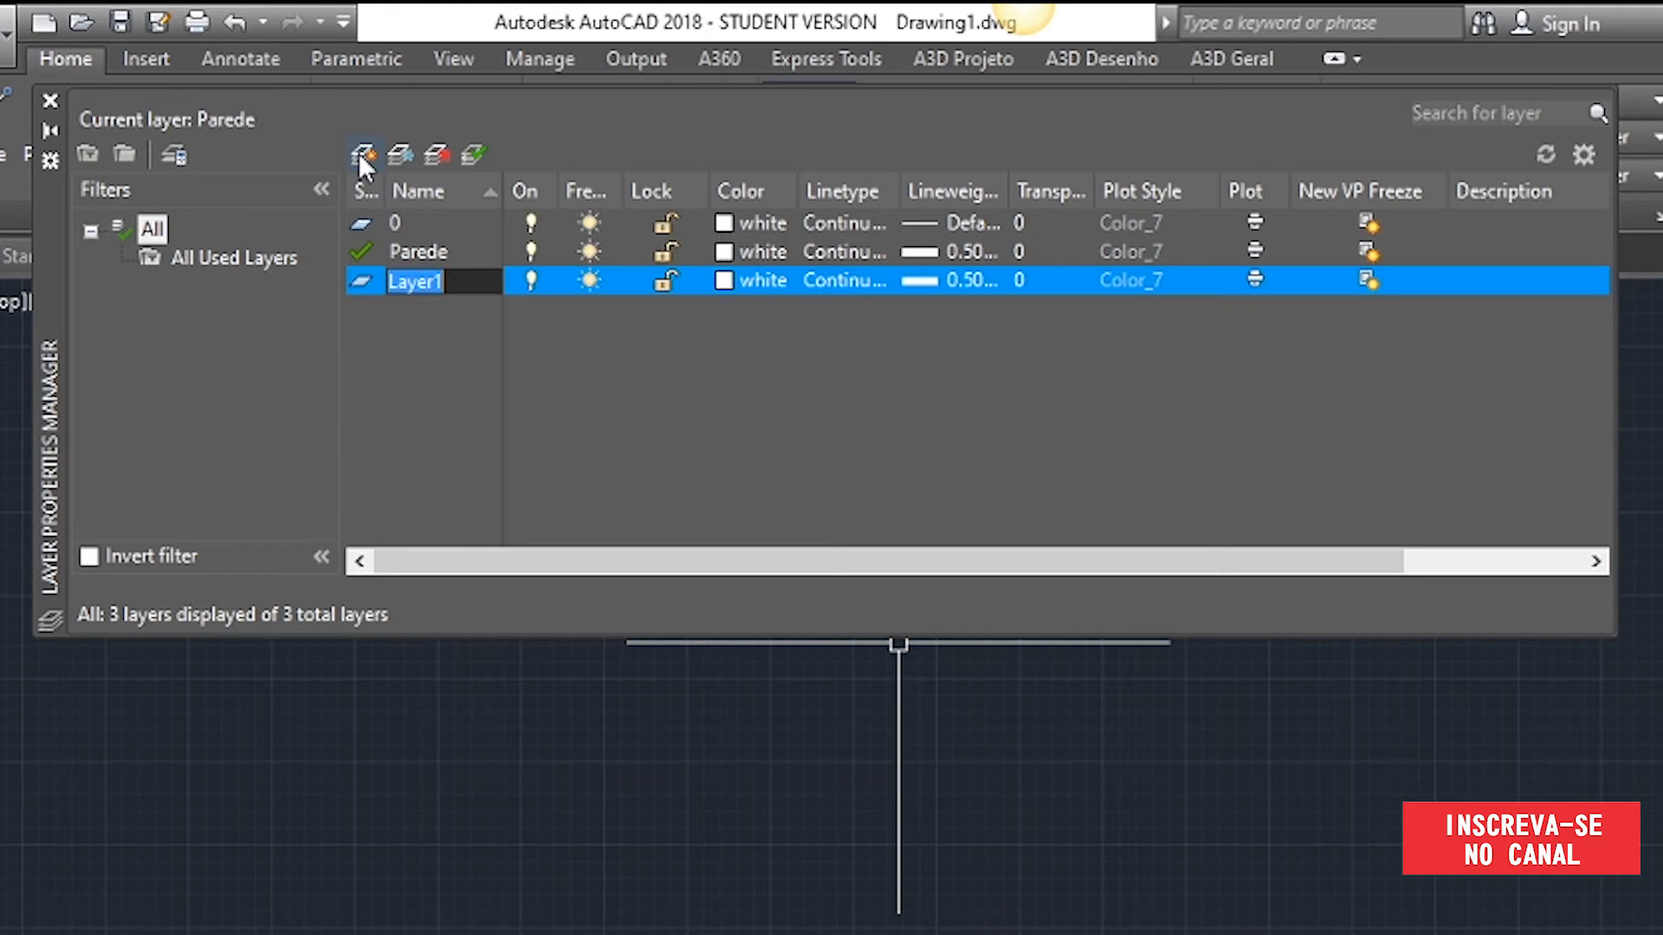
{"action": "type", "text": "Ja"}
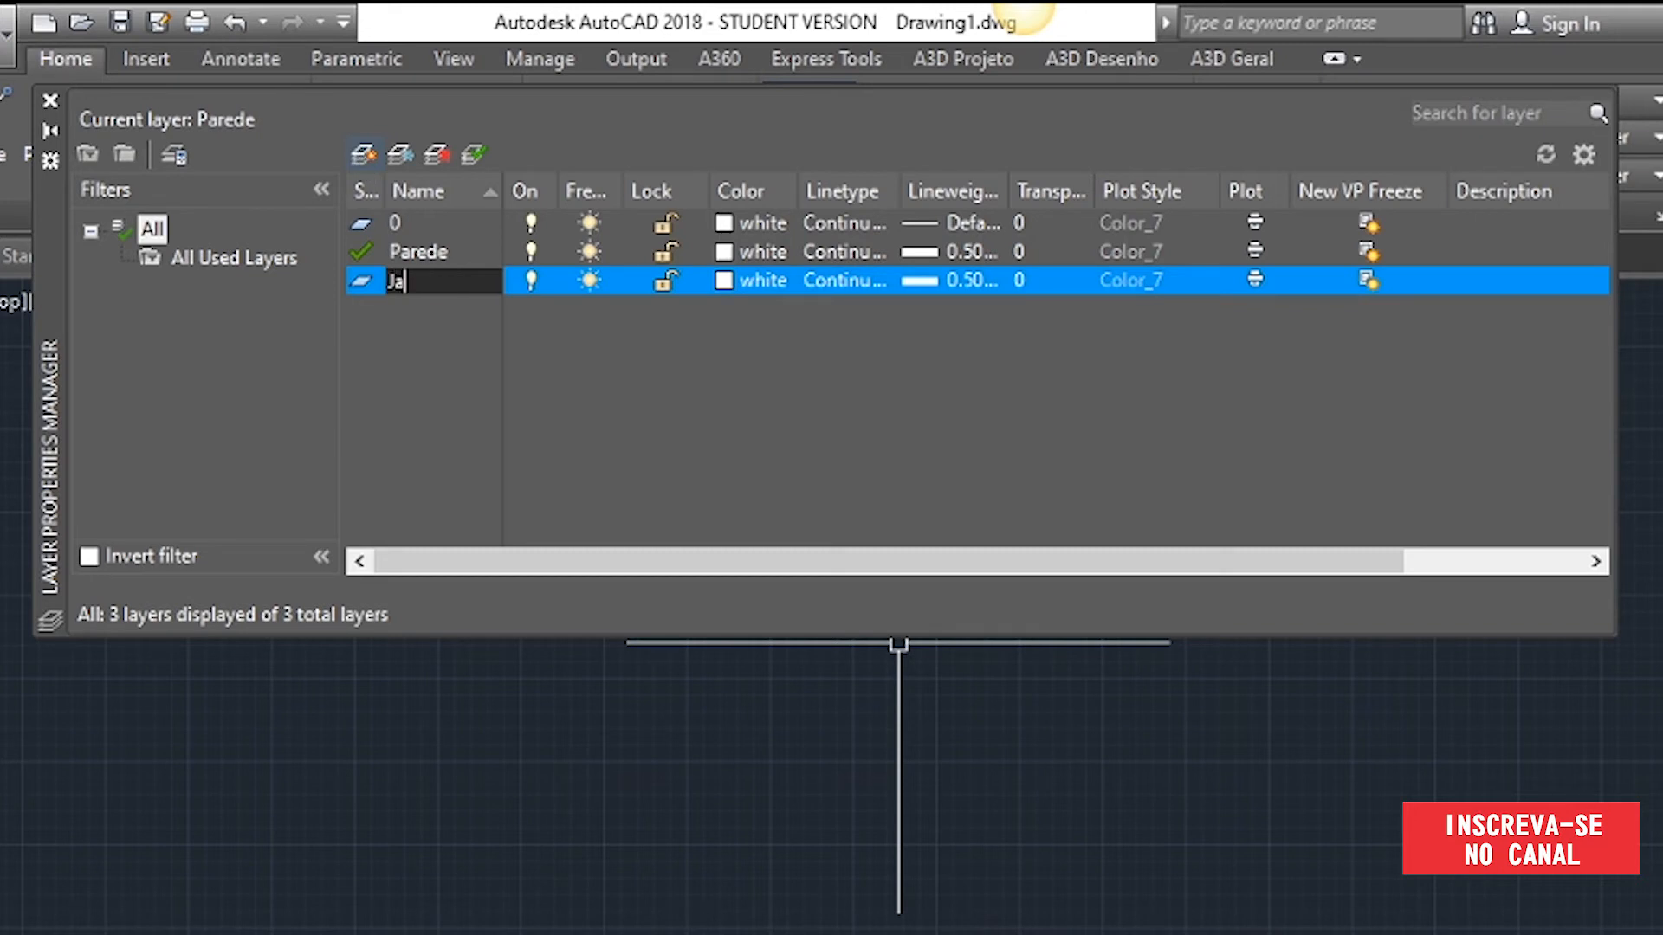
{"action": "type", "text": "nela"}
{"action": "key", "text": "Return"}
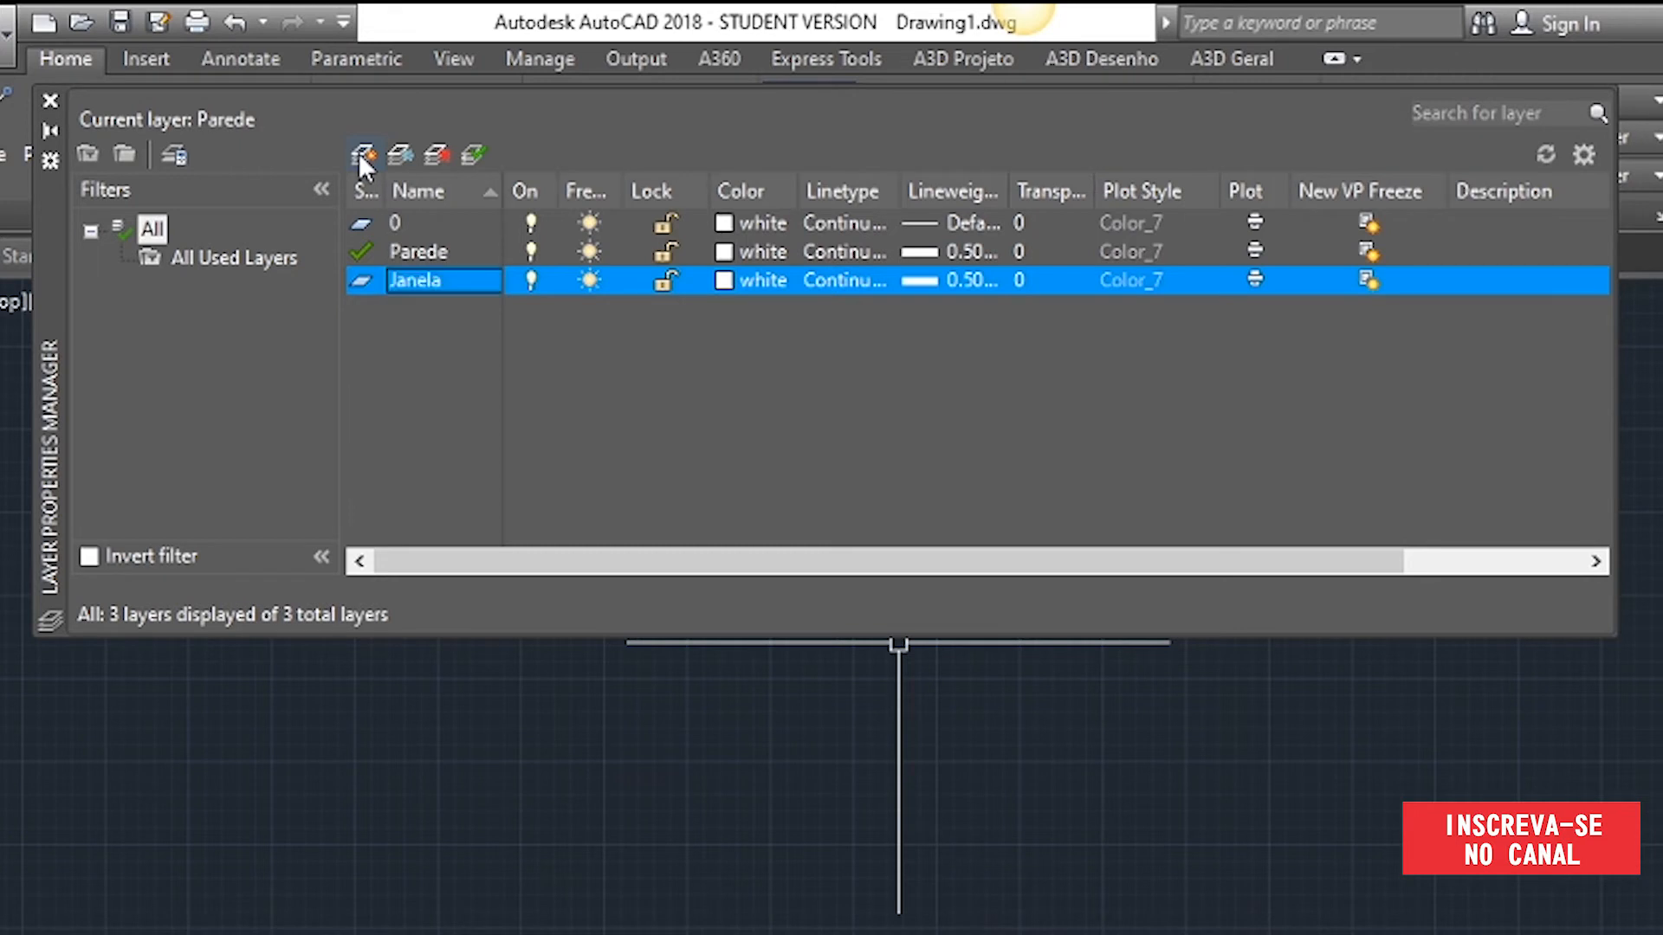
{"action": "left_click", "coordinate": [362, 154]}
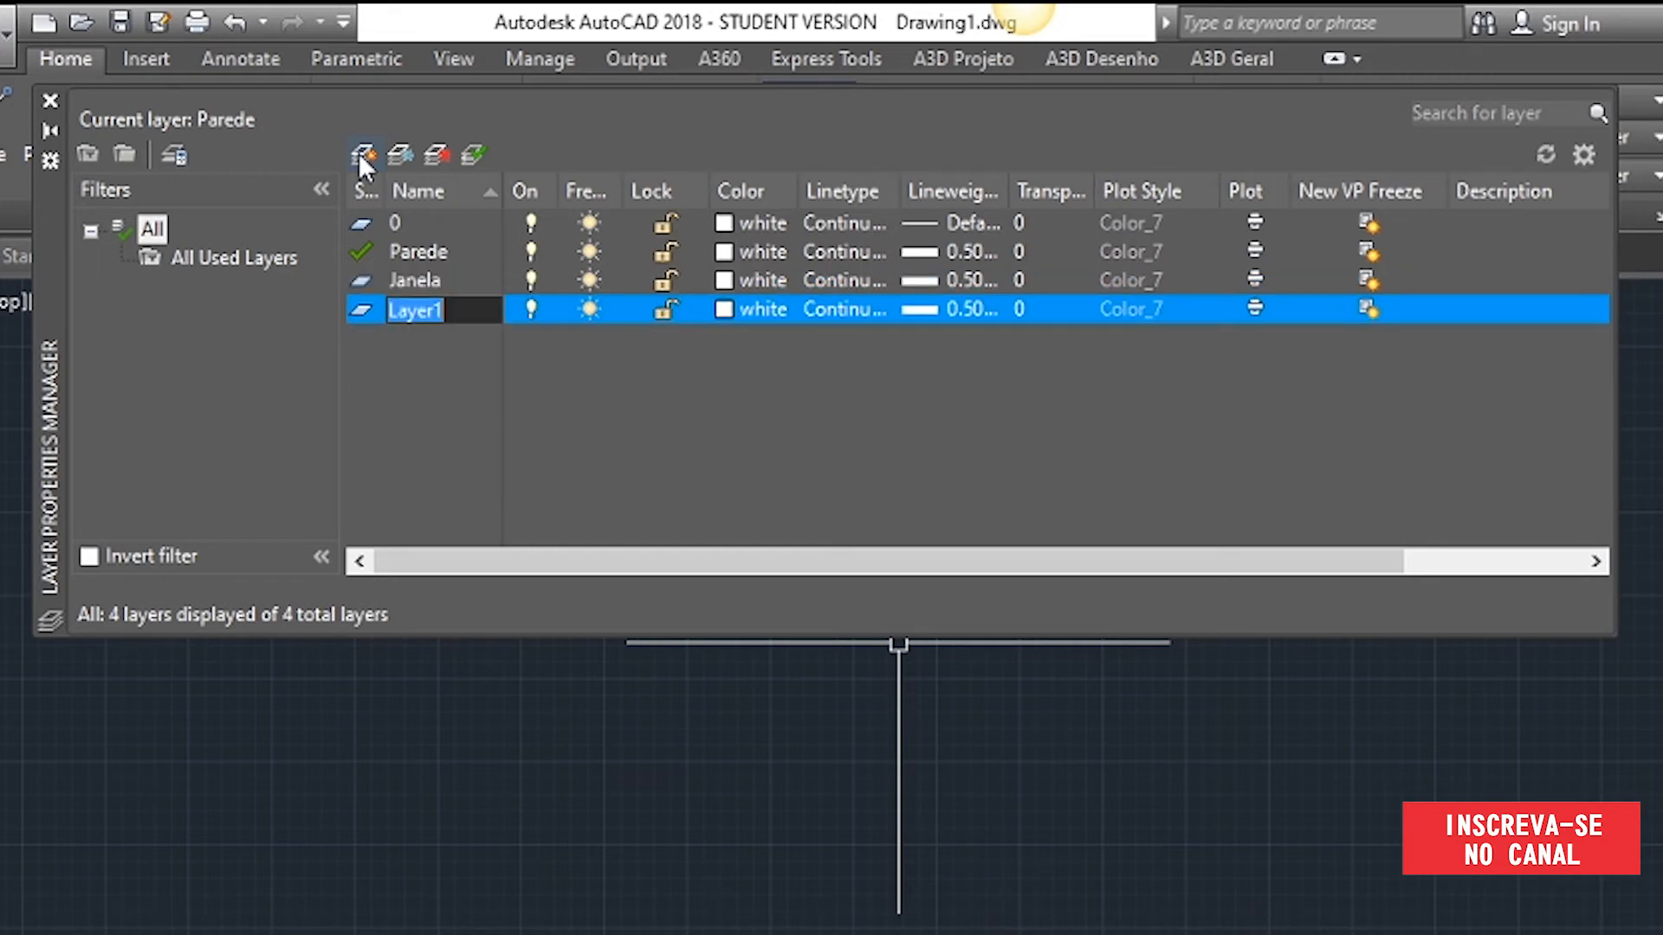
{"action": "type", "text": "Porta"}
{"action": "key", "text": "Return"}
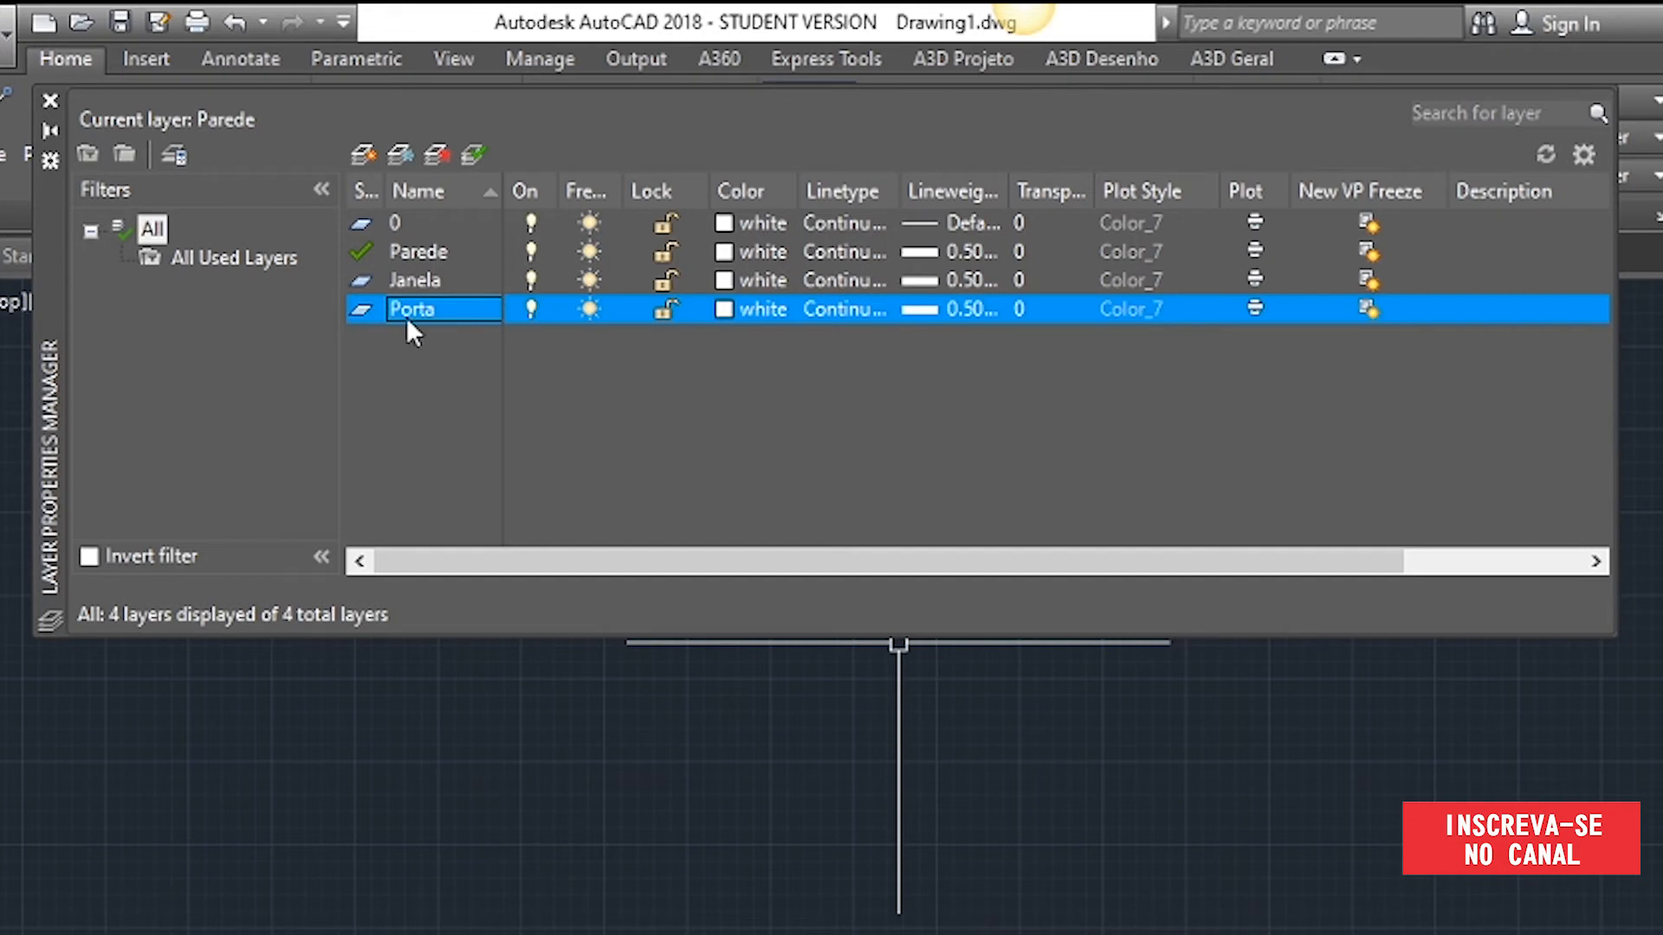
- Try to delete layer 0 from the layer list
{"action": "left_click", "coordinate": [386, 222]}
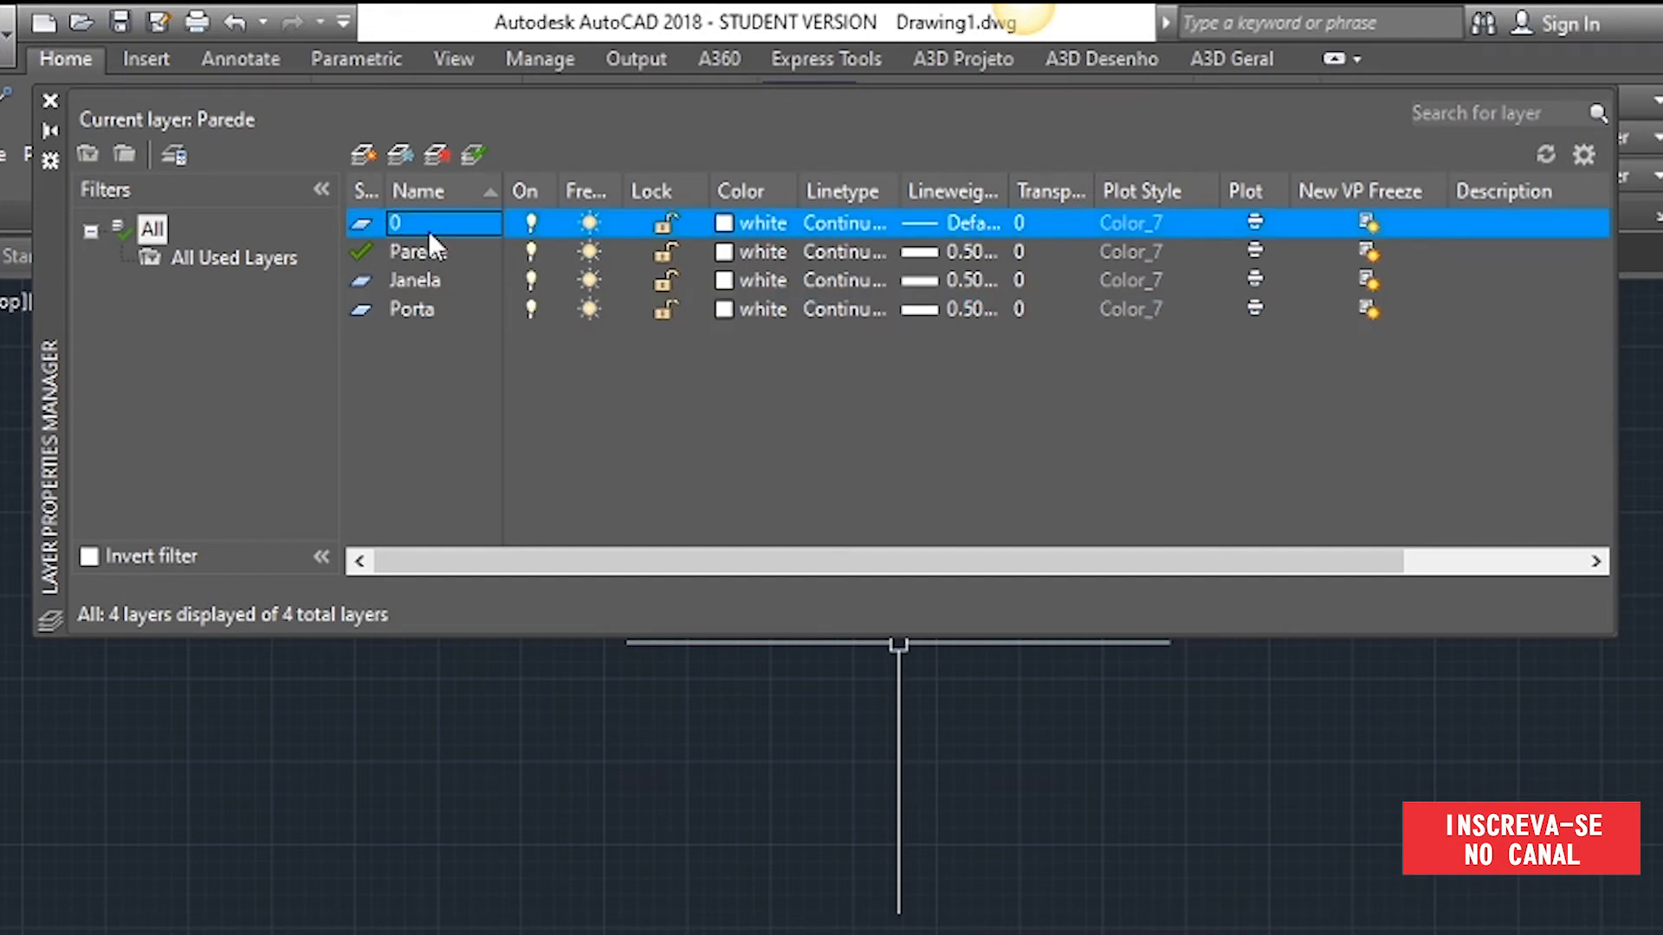
{"action": "left_click", "coordinate": [435, 152]}
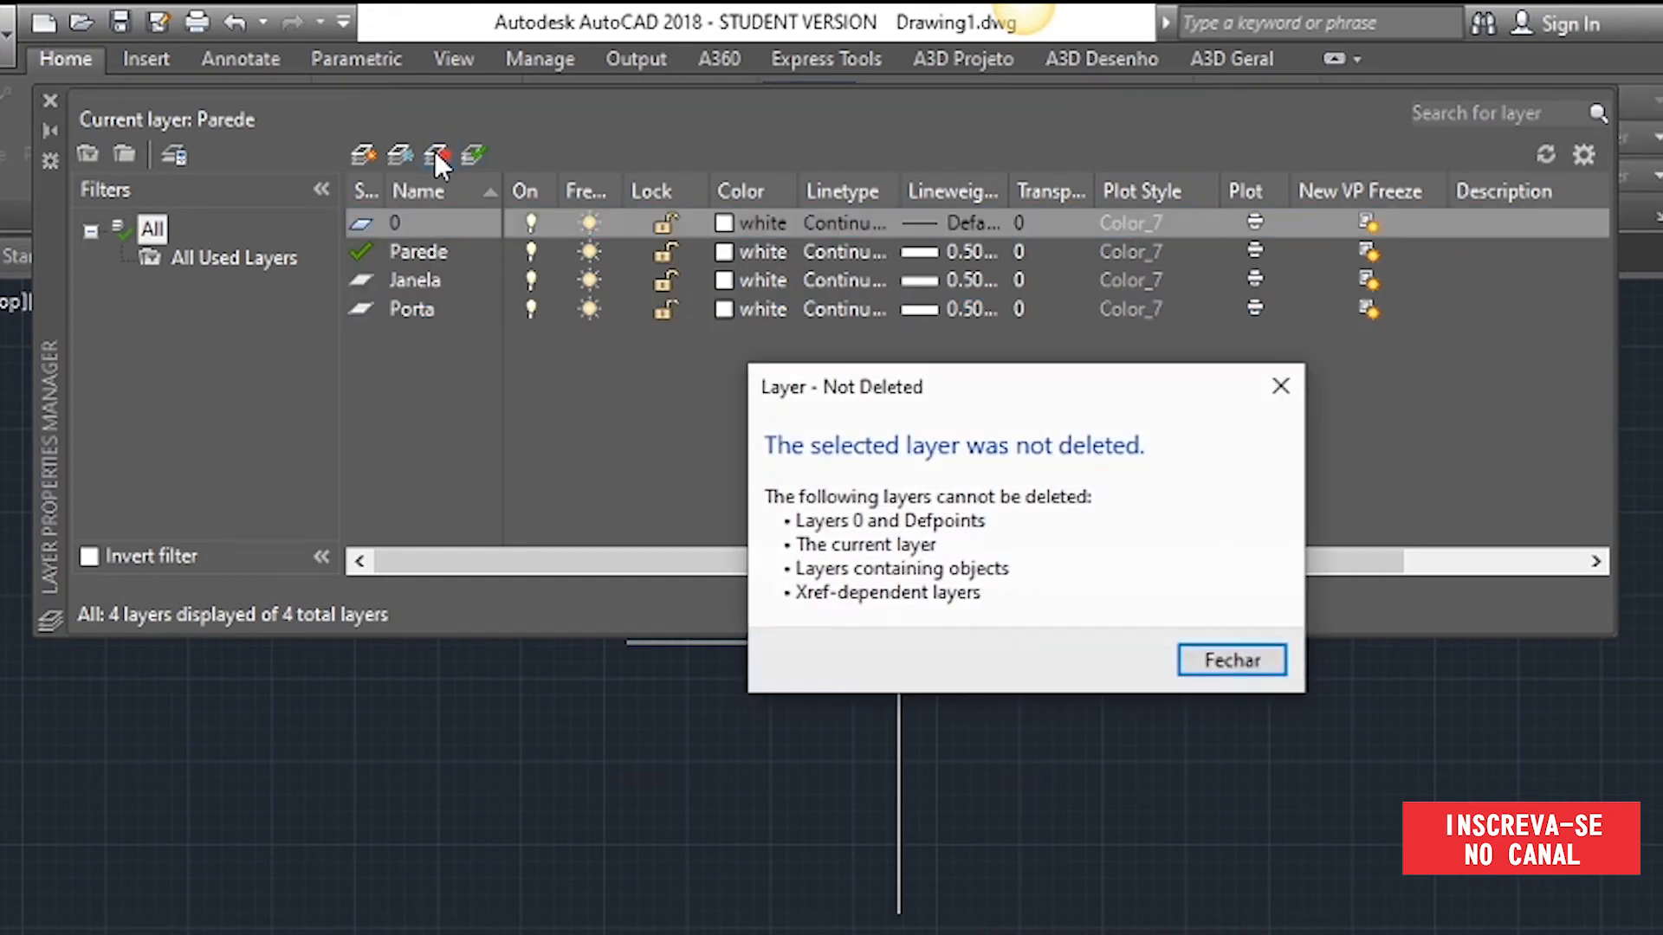
{"action": "left_click", "coordinate": [1201, 672]}
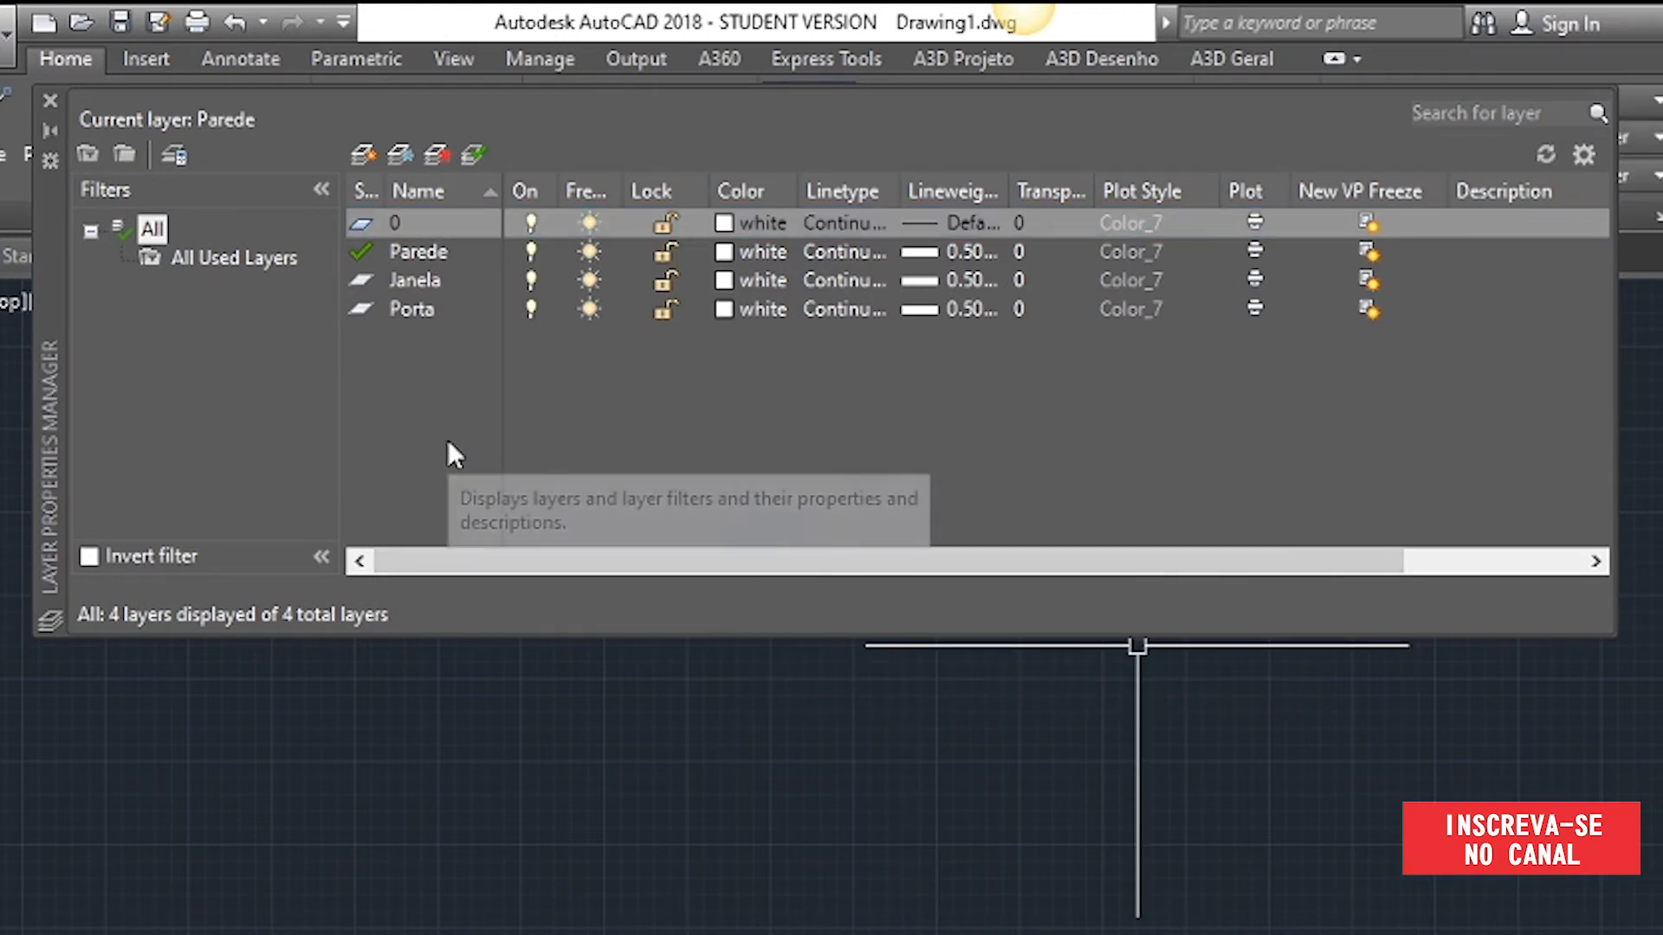
{"action": "left_click", "coordinate": [472, 223]}
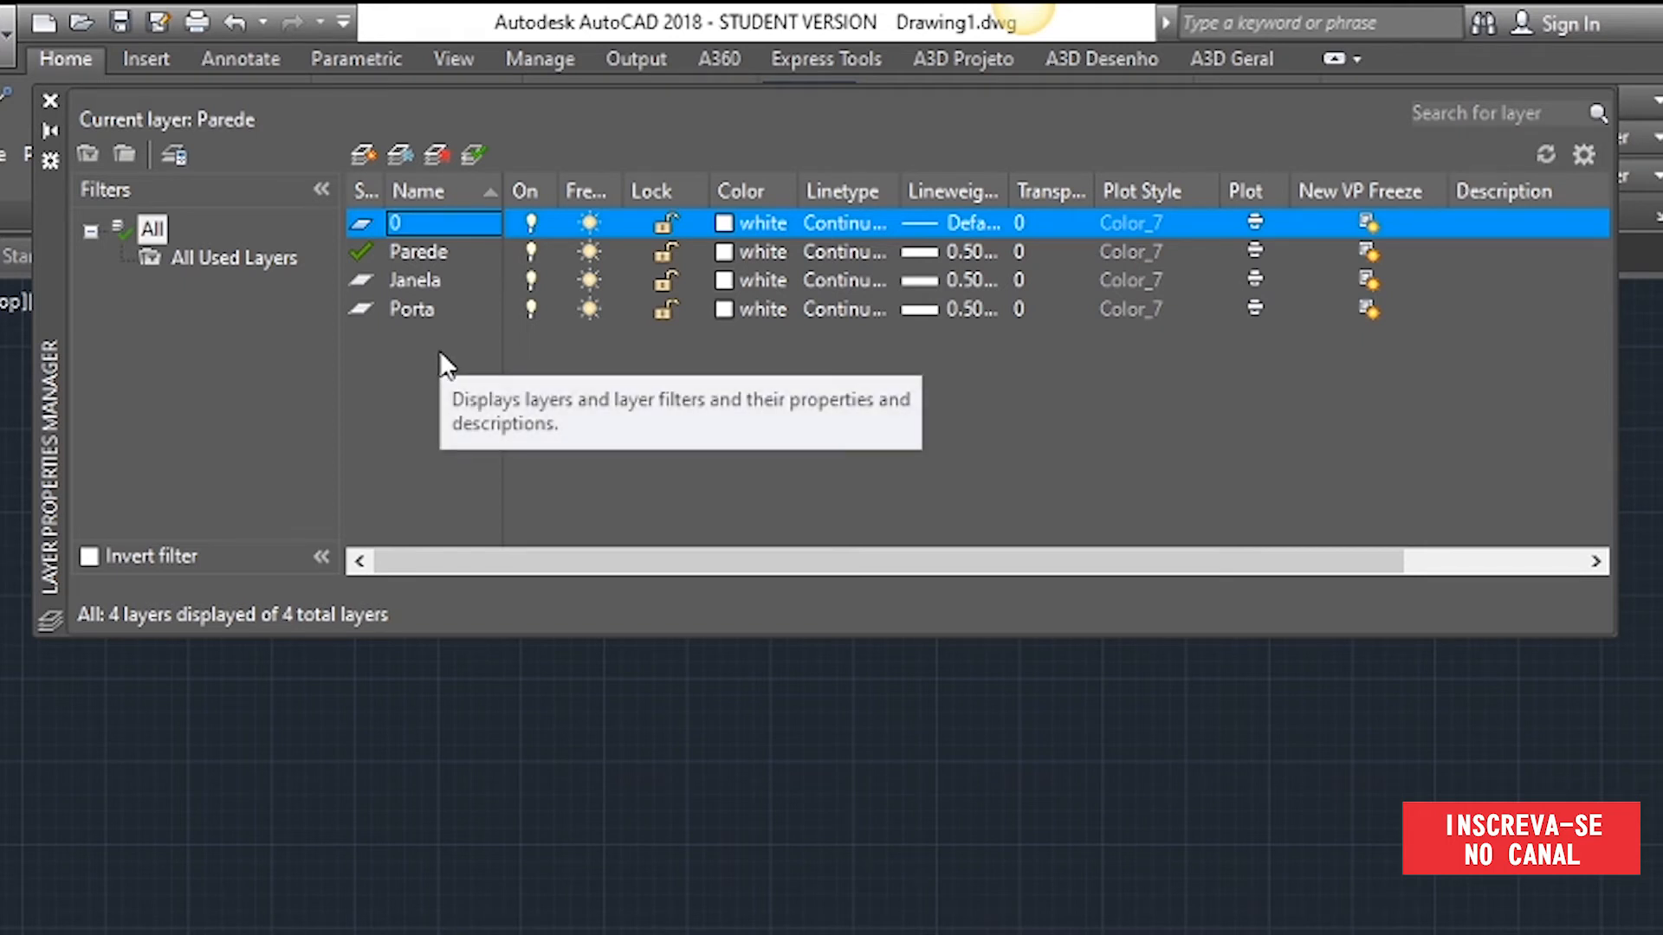
- Close the Layer Properties Manager and set the Janela layer's color to cyan
{"action": "left_click", "coordinate": [49, 100]}
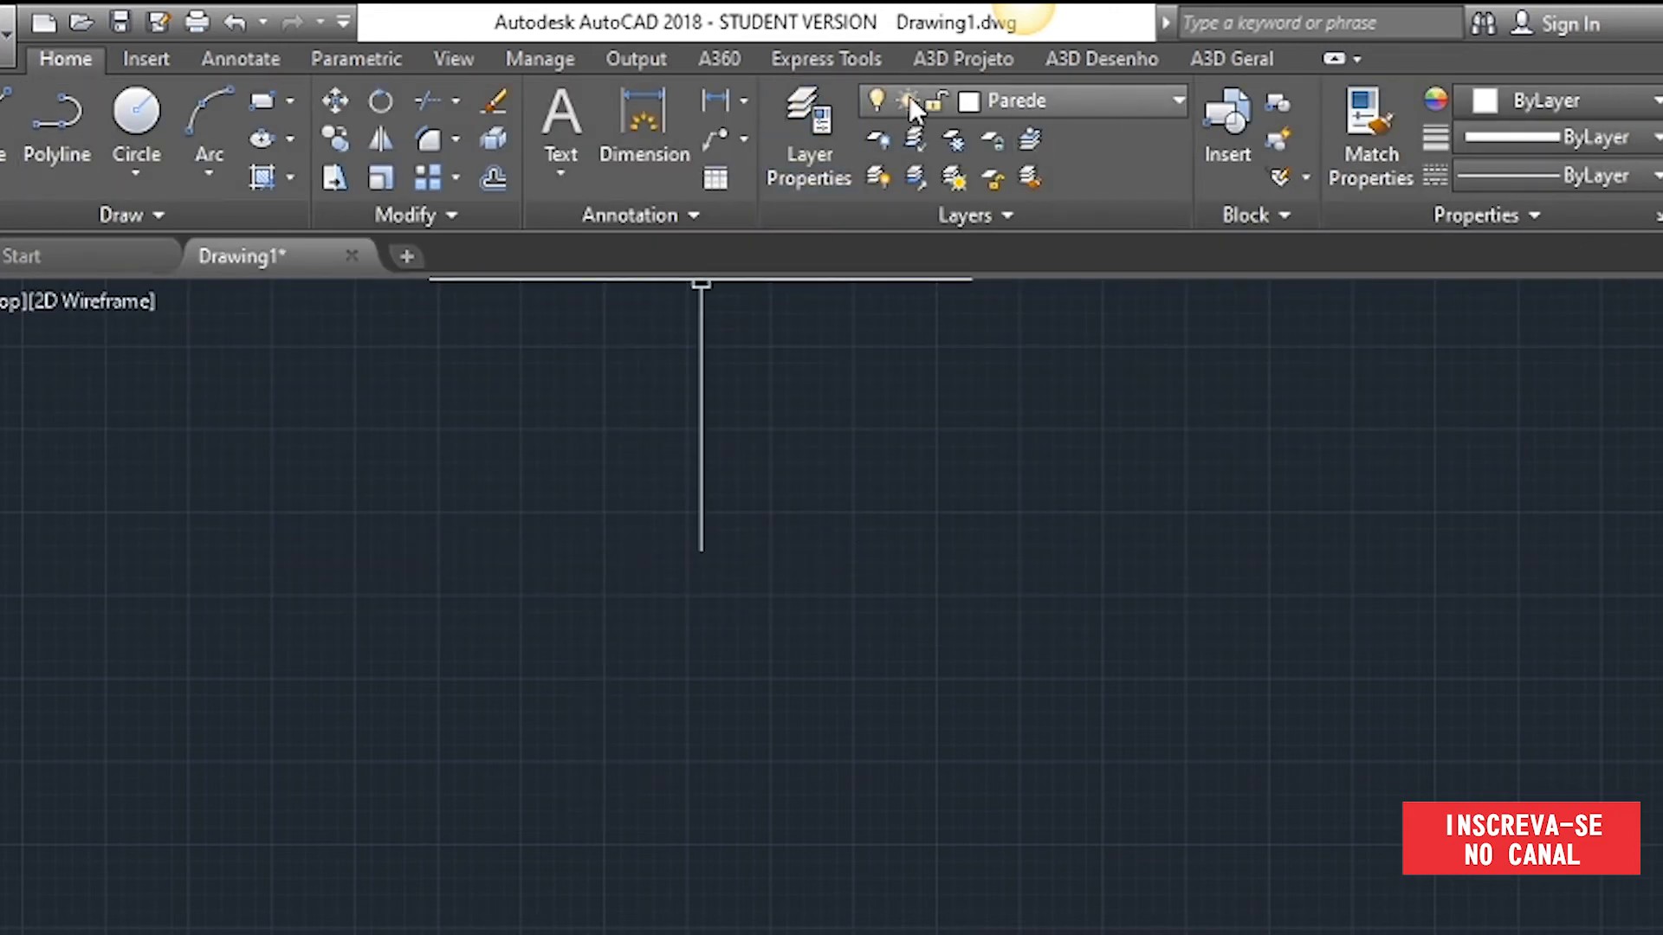
{"action": "left_click", "coordinate": [1098, 97]}
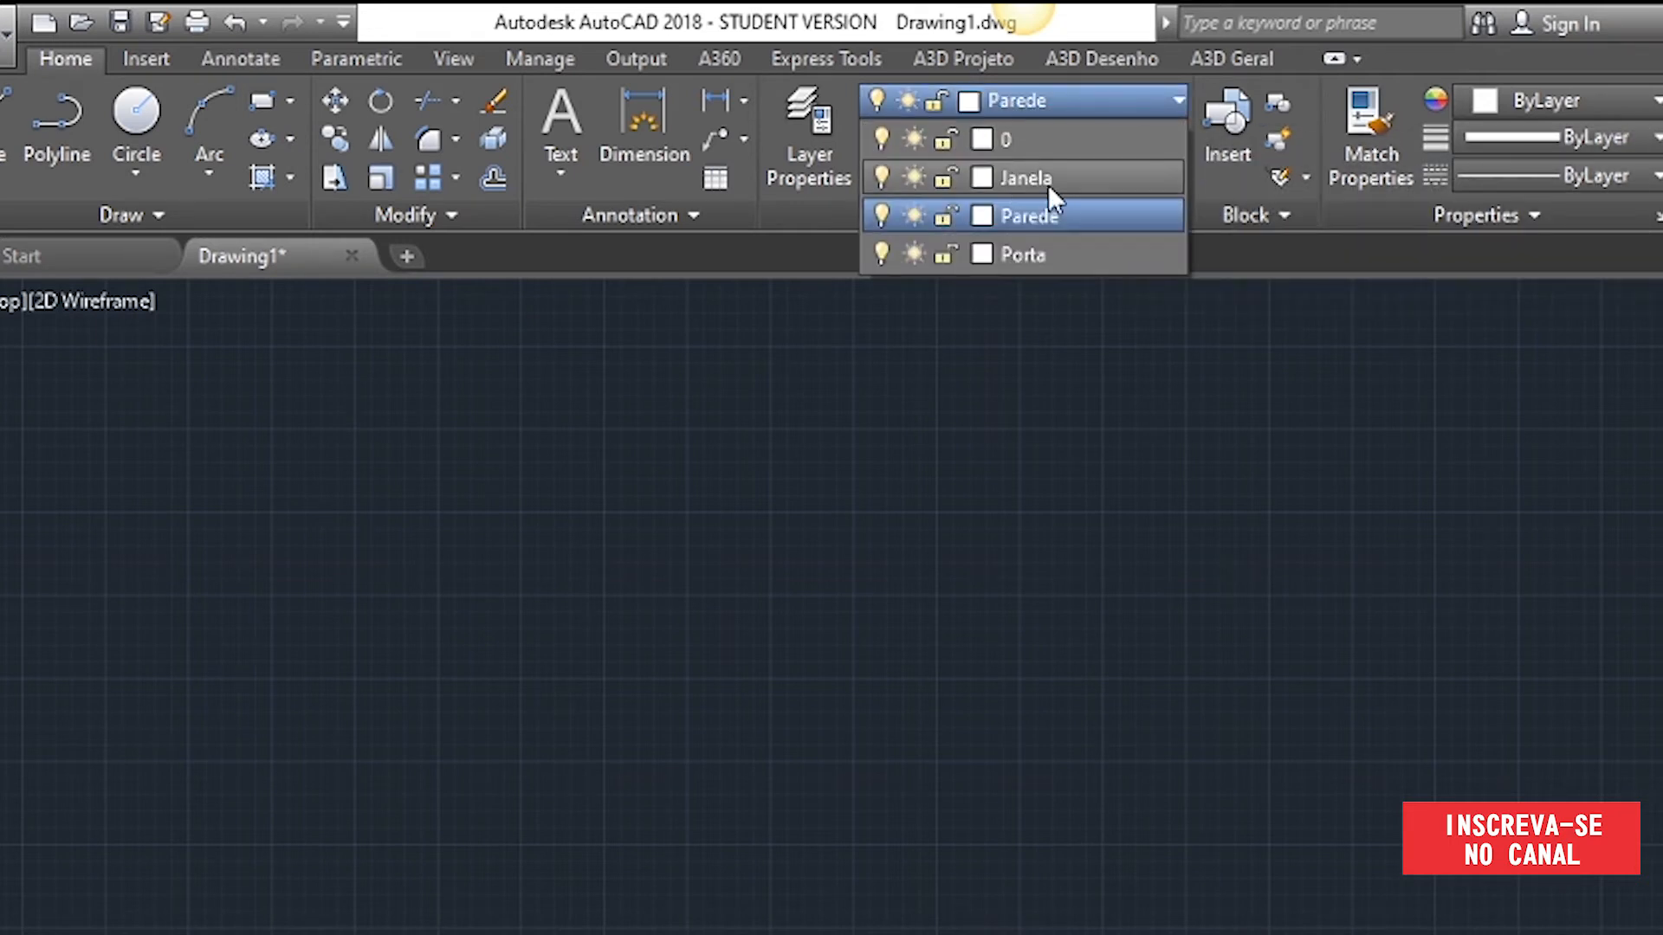
{"action": "left_click", "coordinate": [982, 180]}
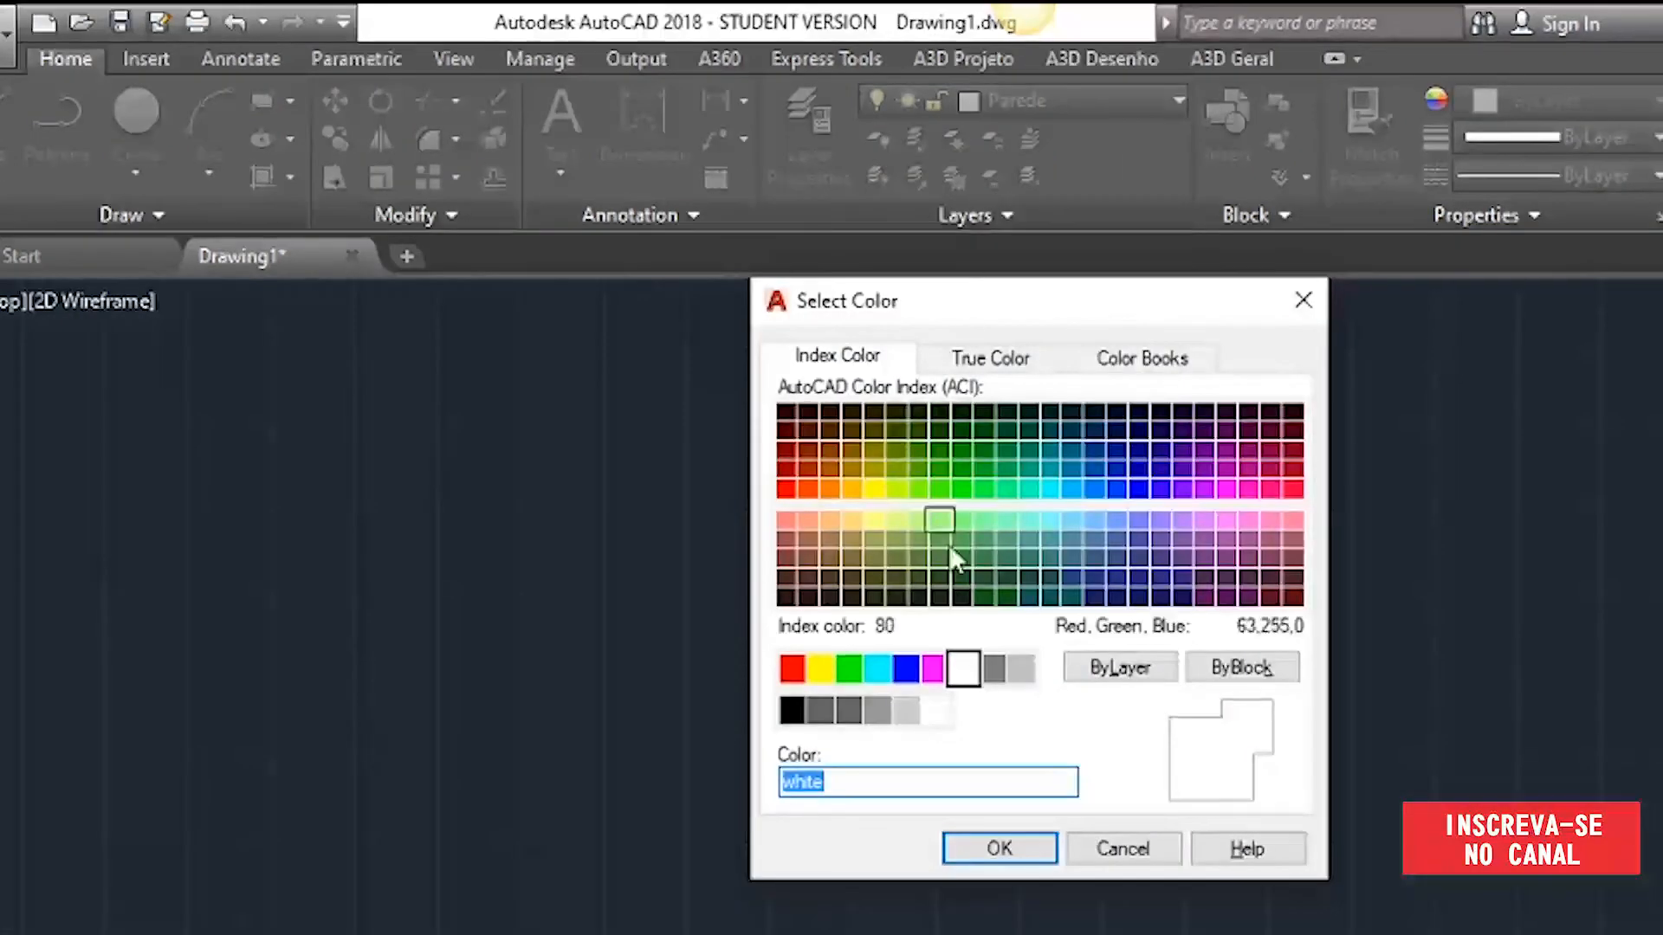
{"action": "left_click", "coordinate": [901, 678]}
{"action": "left_click", "coordinate": [875, 674]}
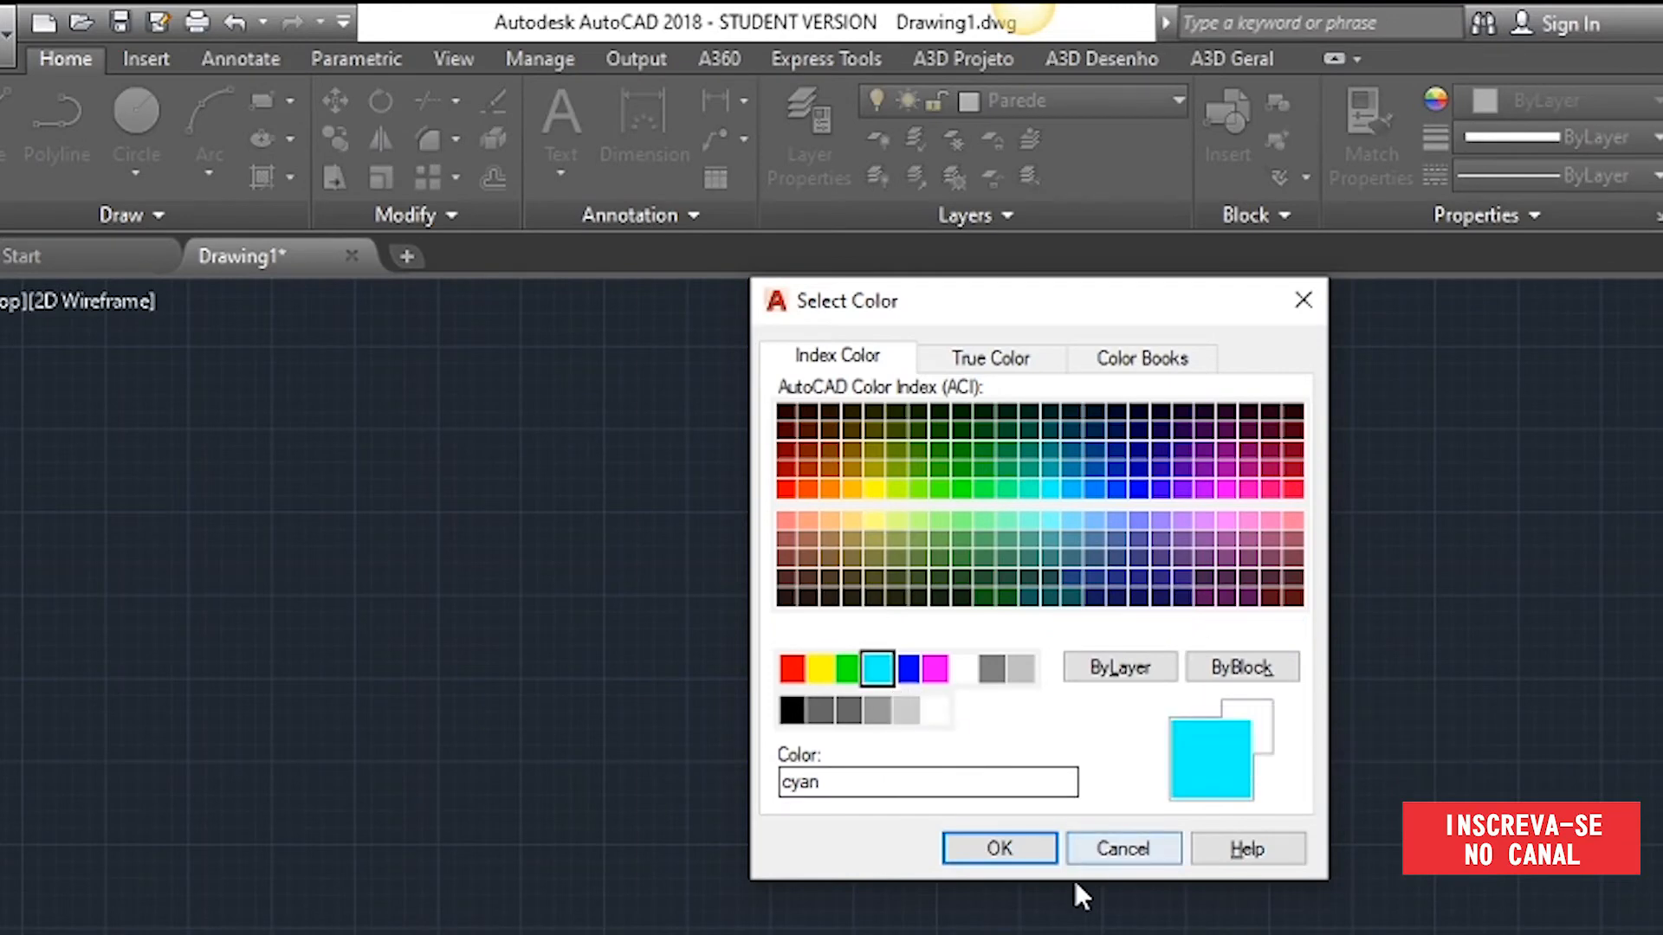
{"action": "left_click", "coordinate": [999, 849]}
- Set the Porta layer's color to blue, keeping Parede as the current layer
{"action": "left_click", "coordinate": [1126, 102]}
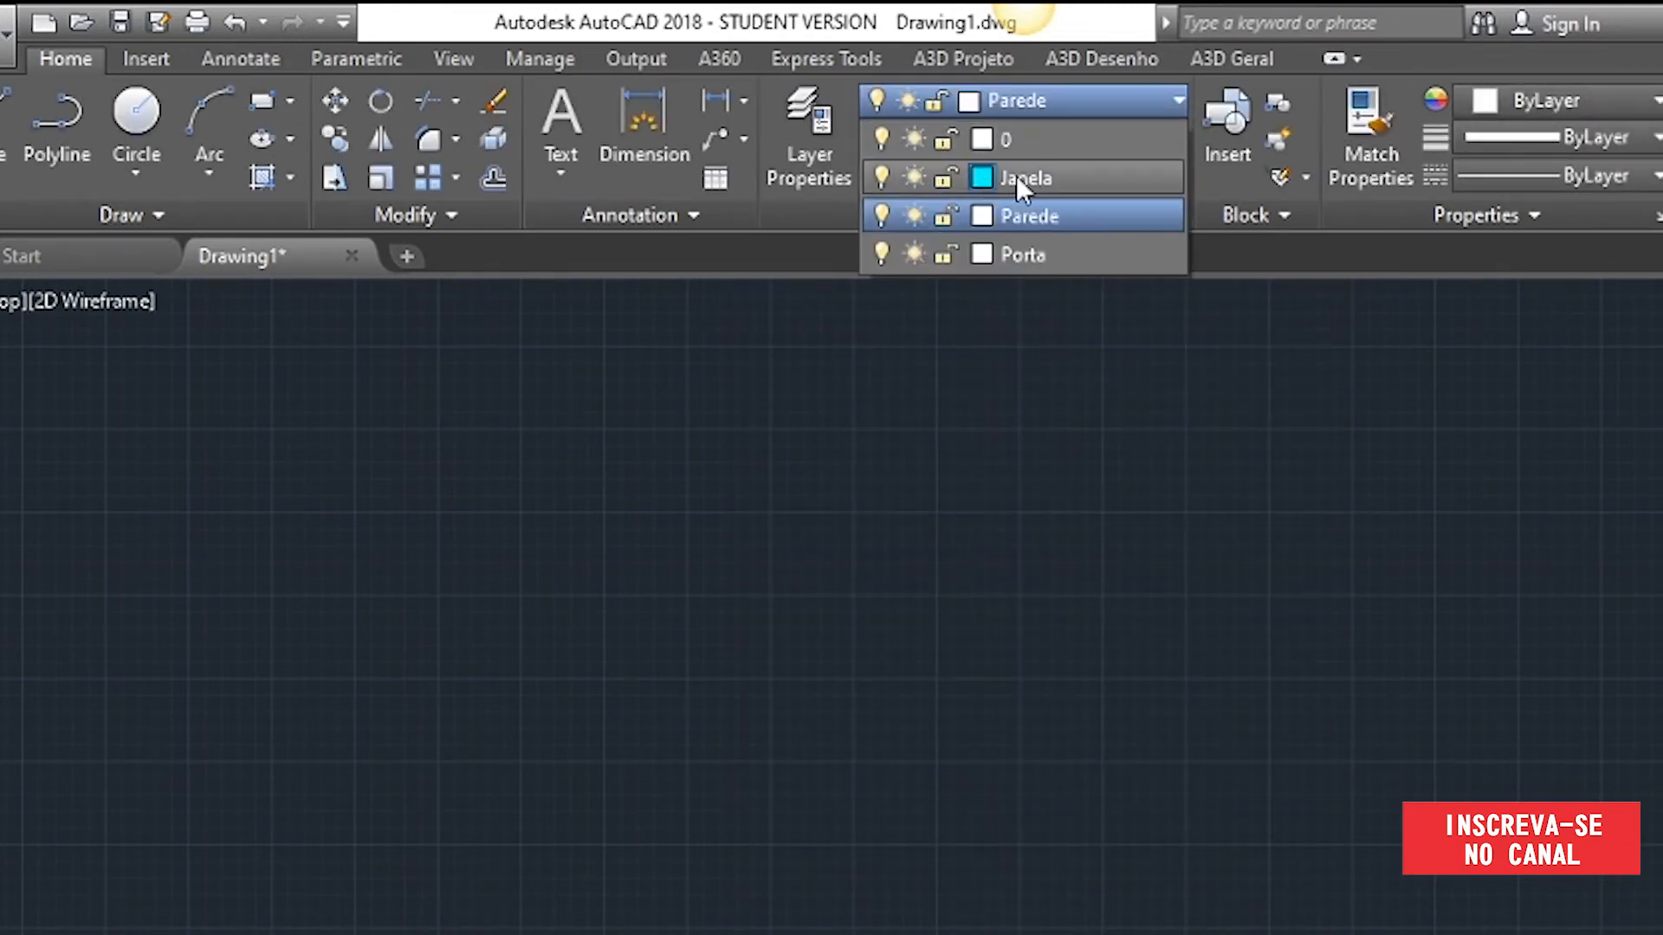
{"action": "left_click", "coordinate": [981, 255]}
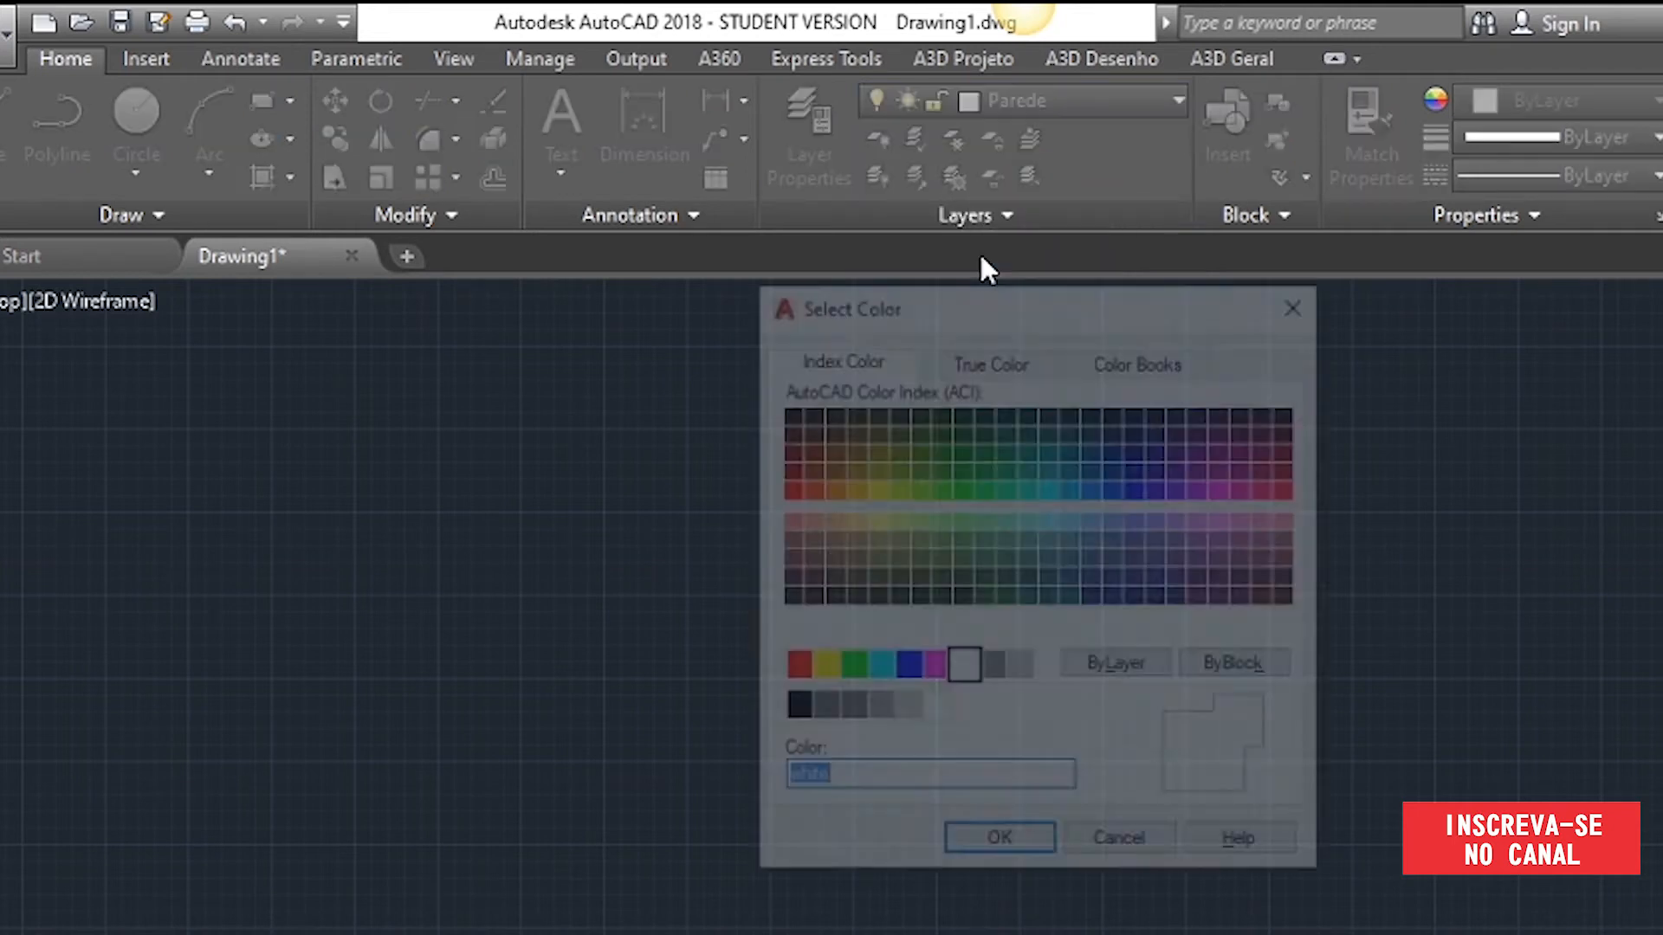
{"action": "left_click", "coordinate": [906, 667]}
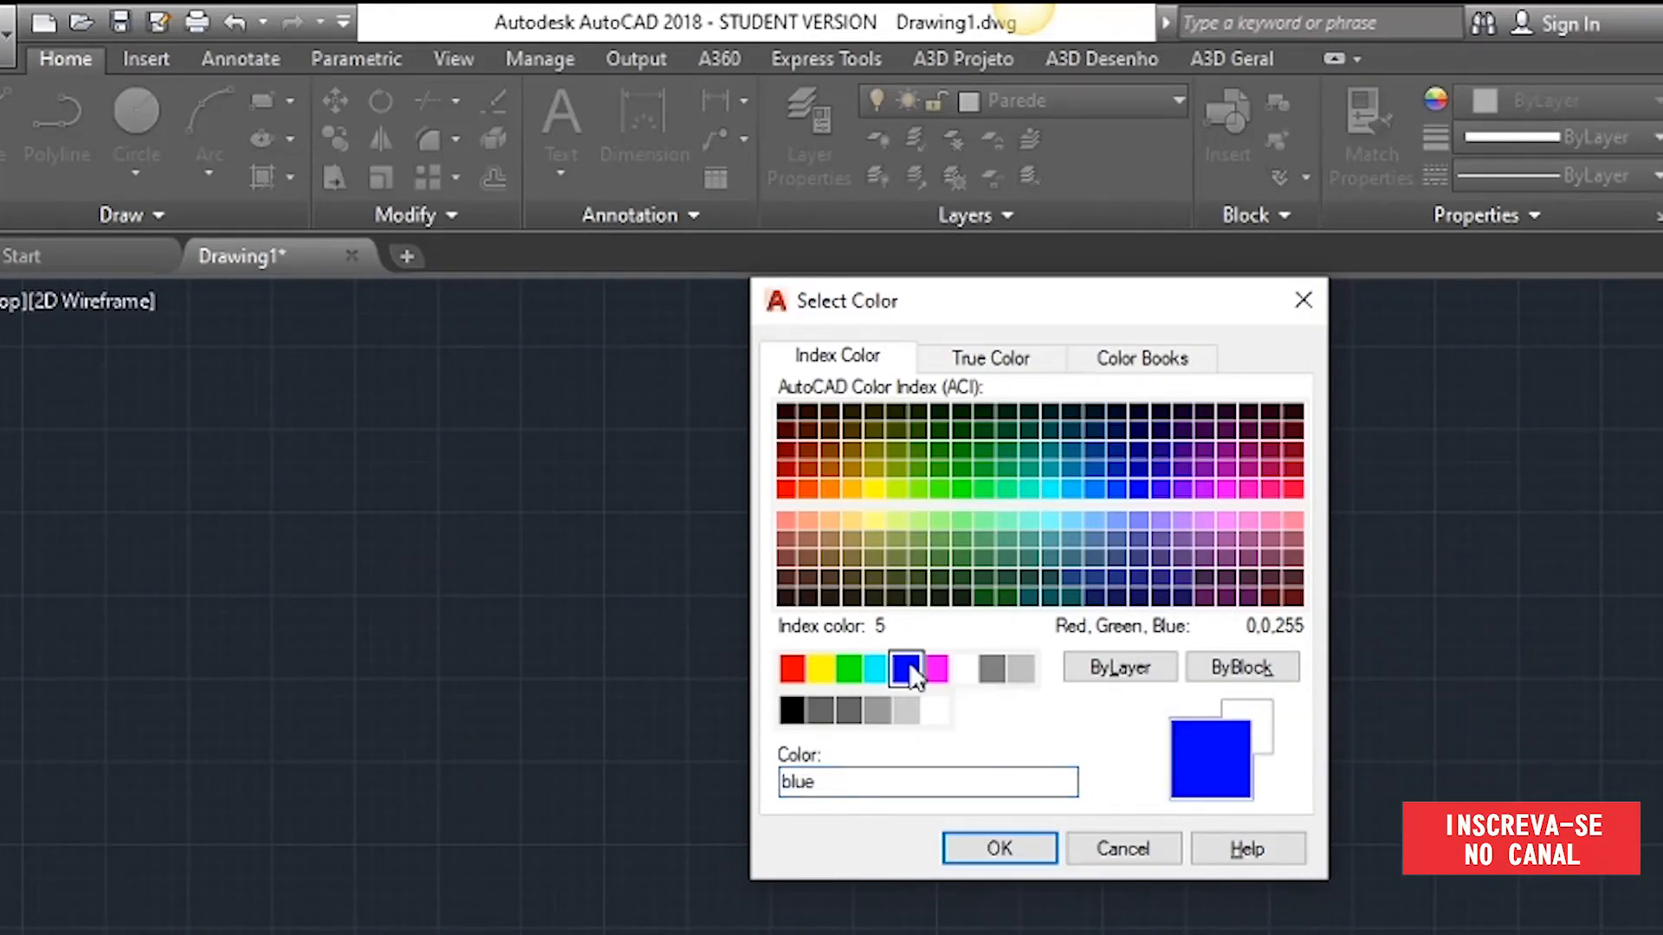
{"action": "key", "text": "Return"}
{"action": "left_click", "coordinate": [1128, 103]}
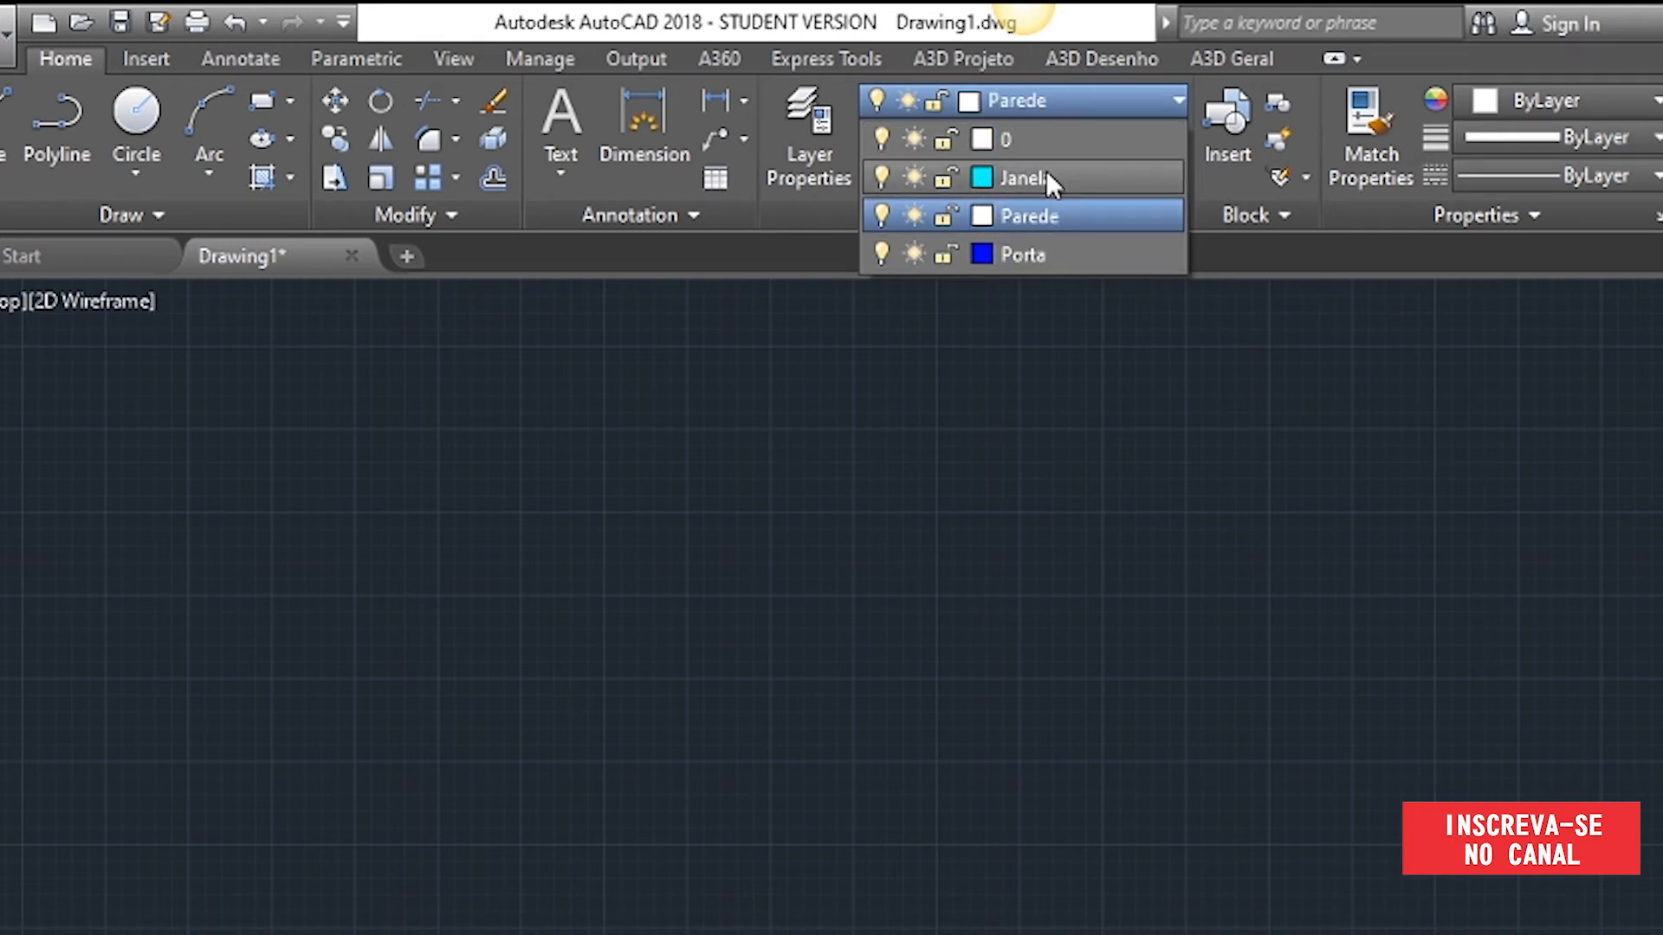
{"action": "left_click", "coordinate": [1010, 99]}
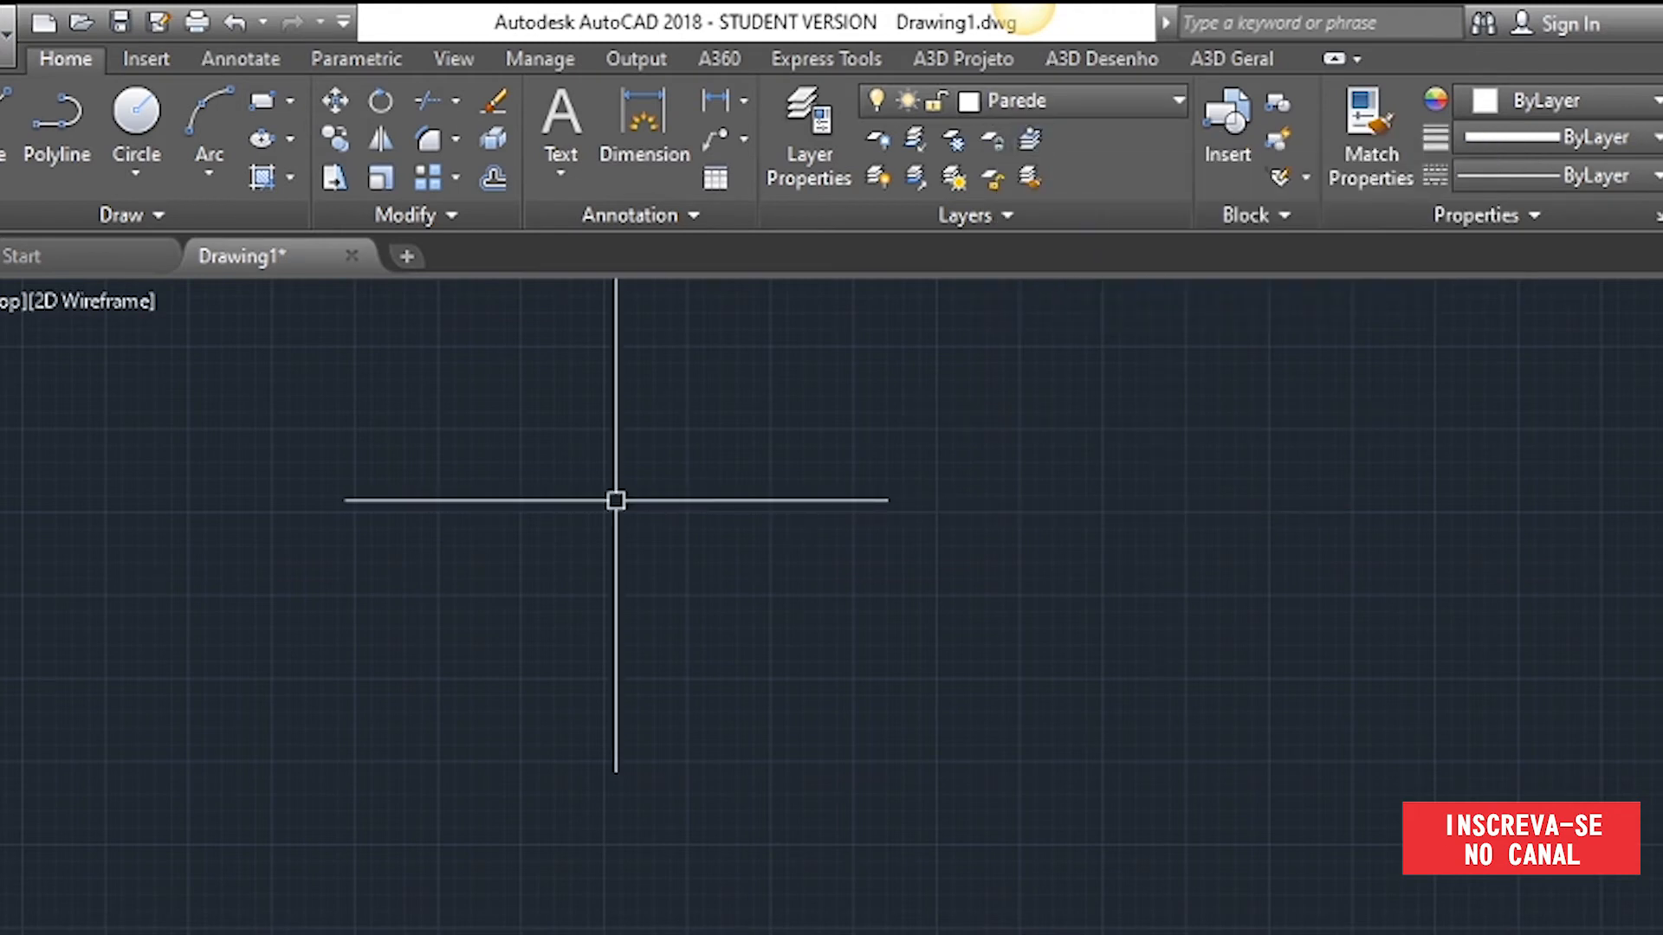
- Draw a closed, irregular four-sided outline with the Line command on the Parede layer
{"action": "left_click", "coordinate": [5, 121]}
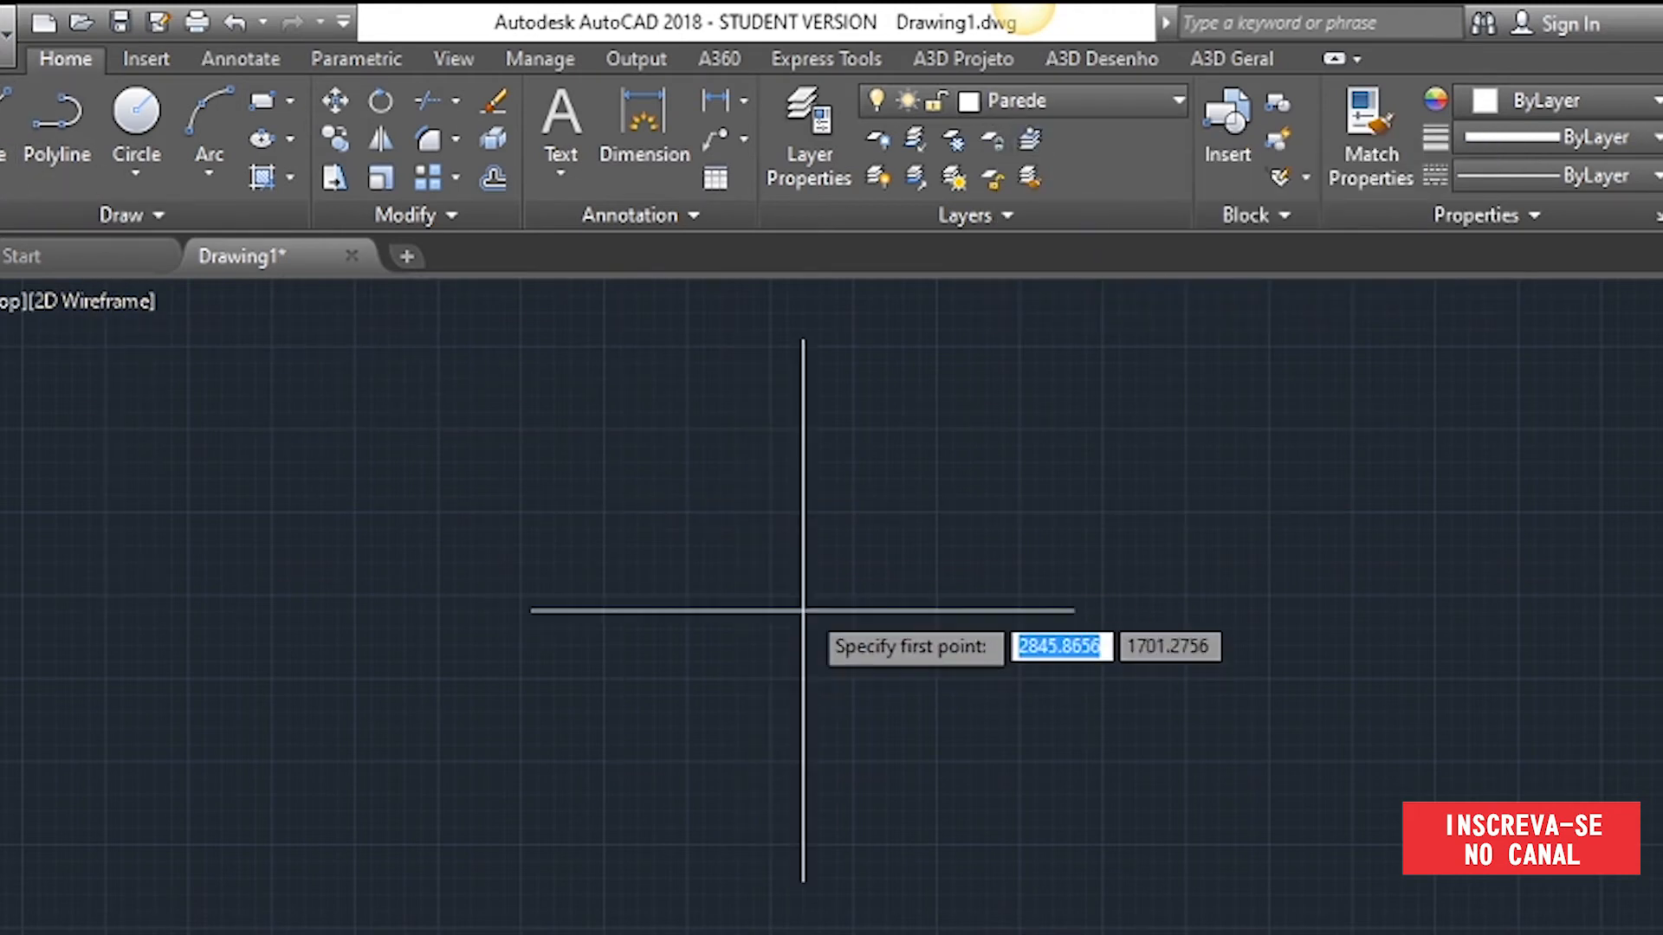
{"action": "left_click", "coordinate": [818, 537]}
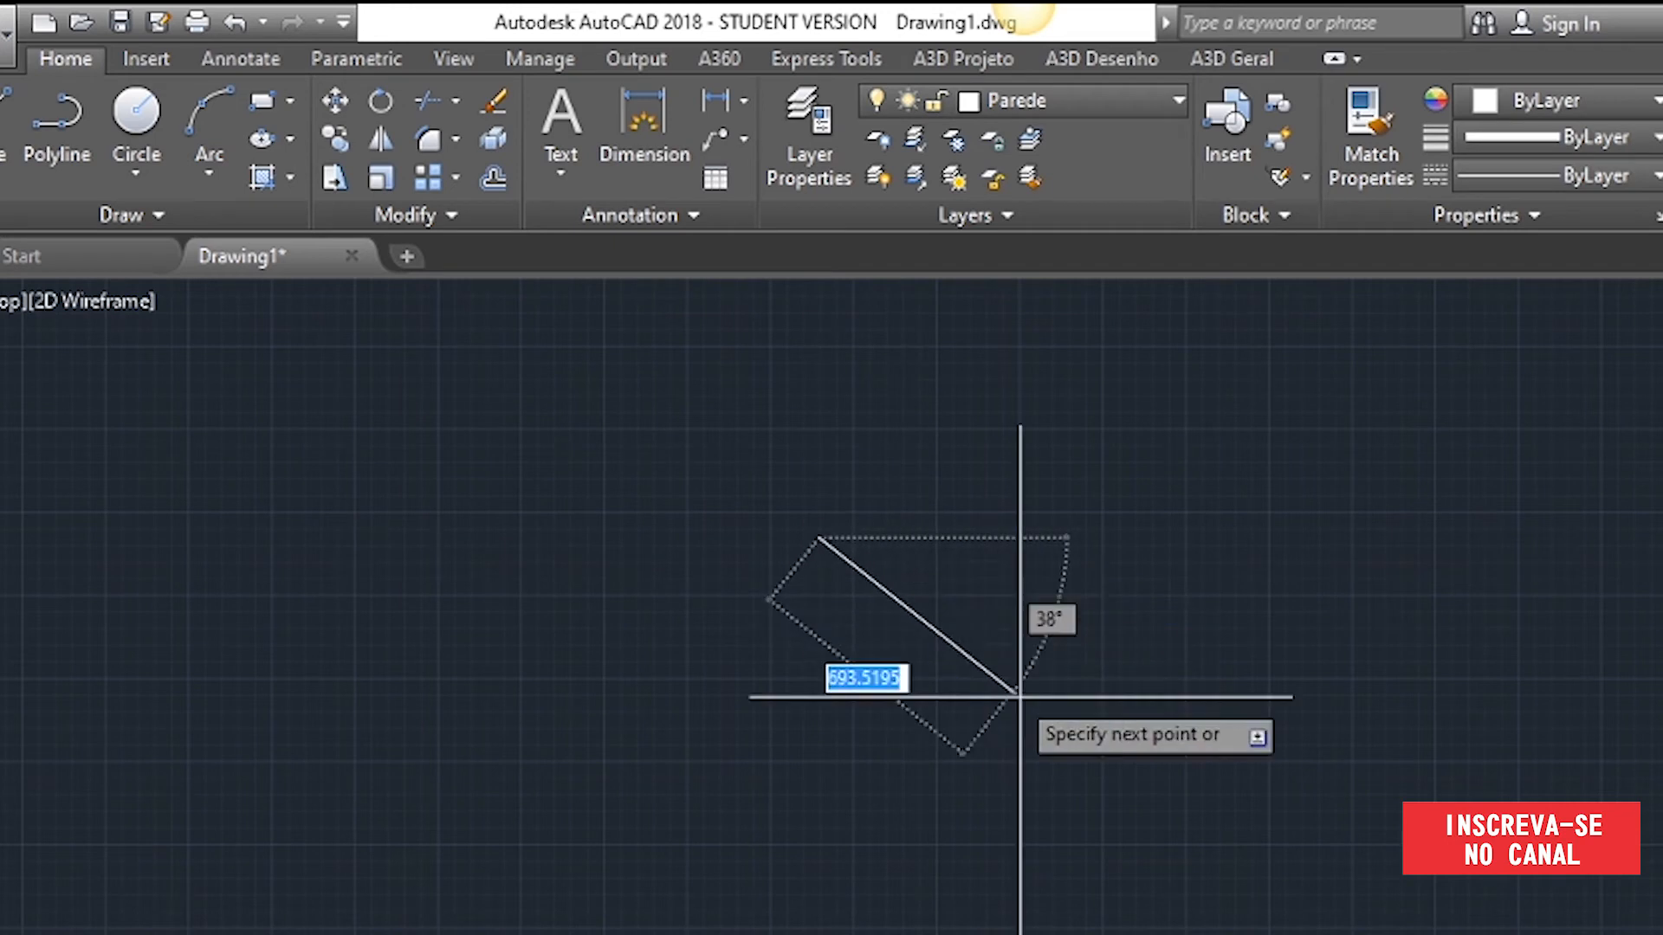
{"action": "left_click", "coordinate": [1030, 452]}
{"action": "left_click", "coordinate": [1317, 591]}
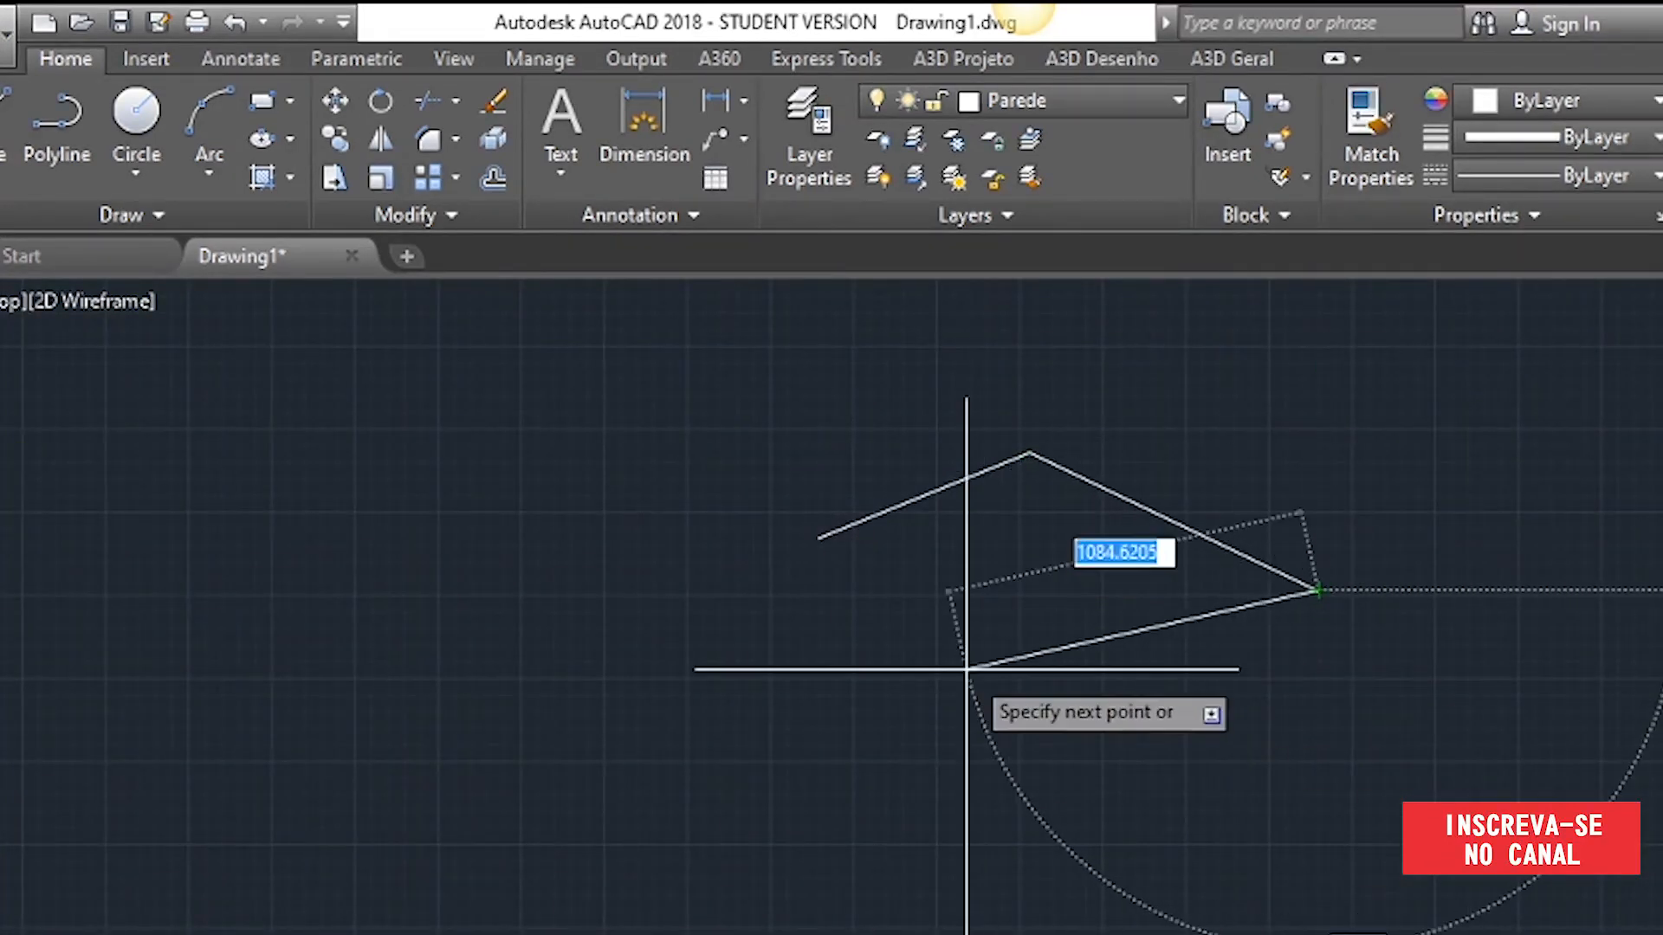
{"action": "left_click", "coordinate": [967, 669]}
{"action": "left_click", "coordinate": [819, 537]}
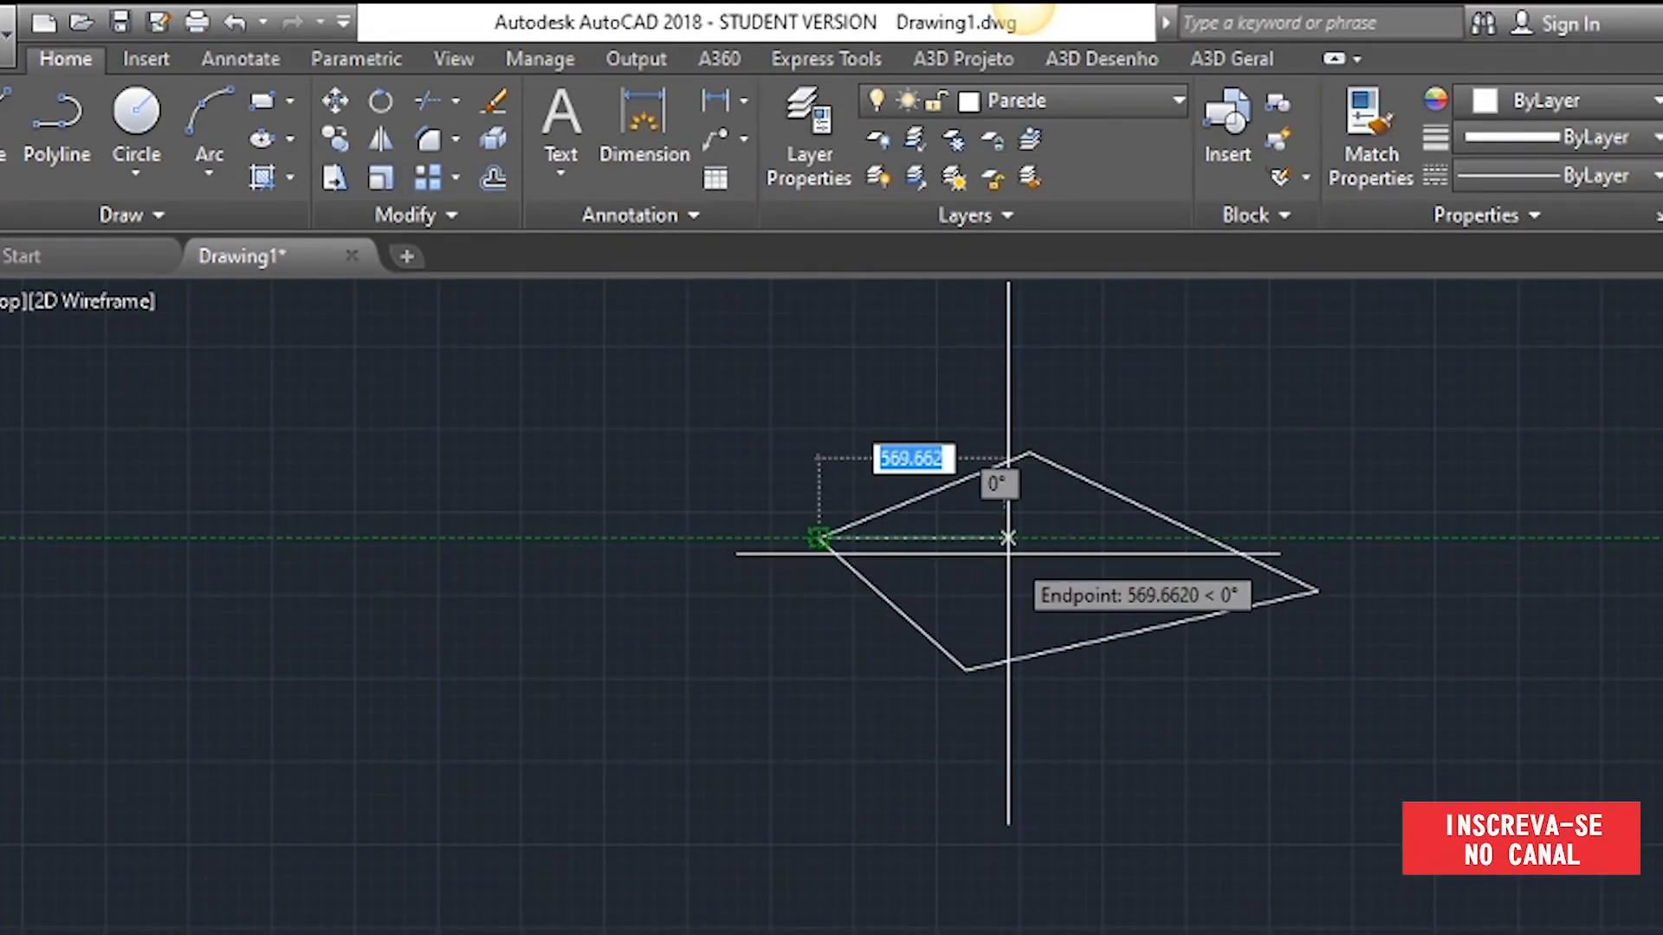
{"action": "key", "text": "Return"}
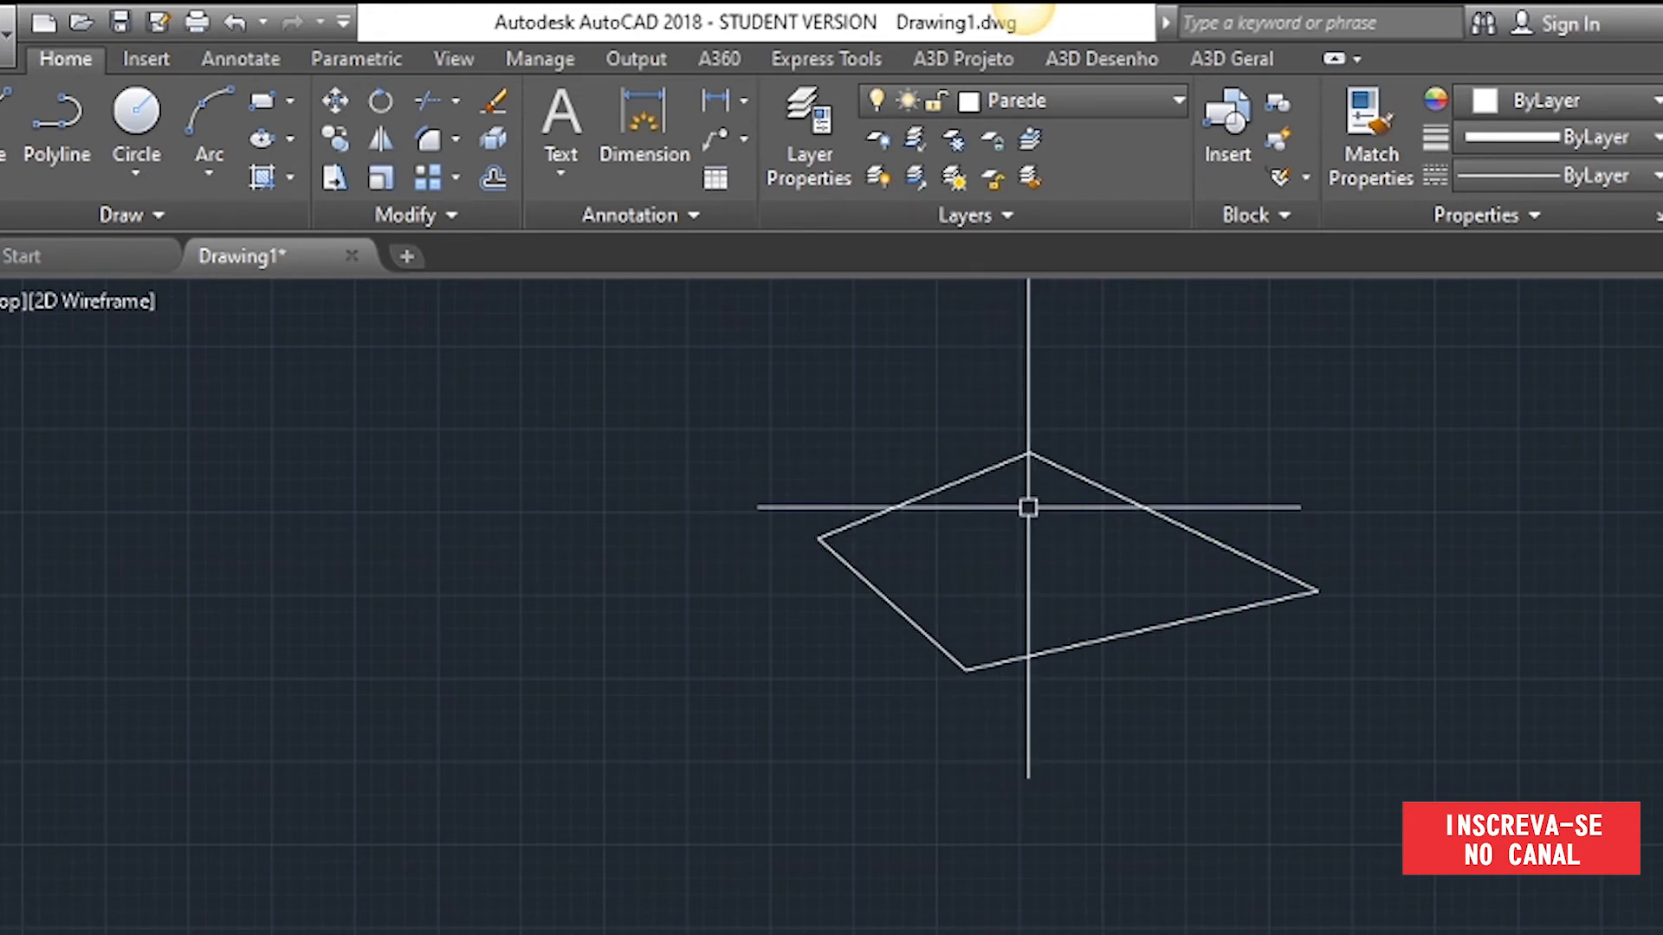
- Make Janela the current layer
{"action": "left_click", "coordinate": [968, 474]}
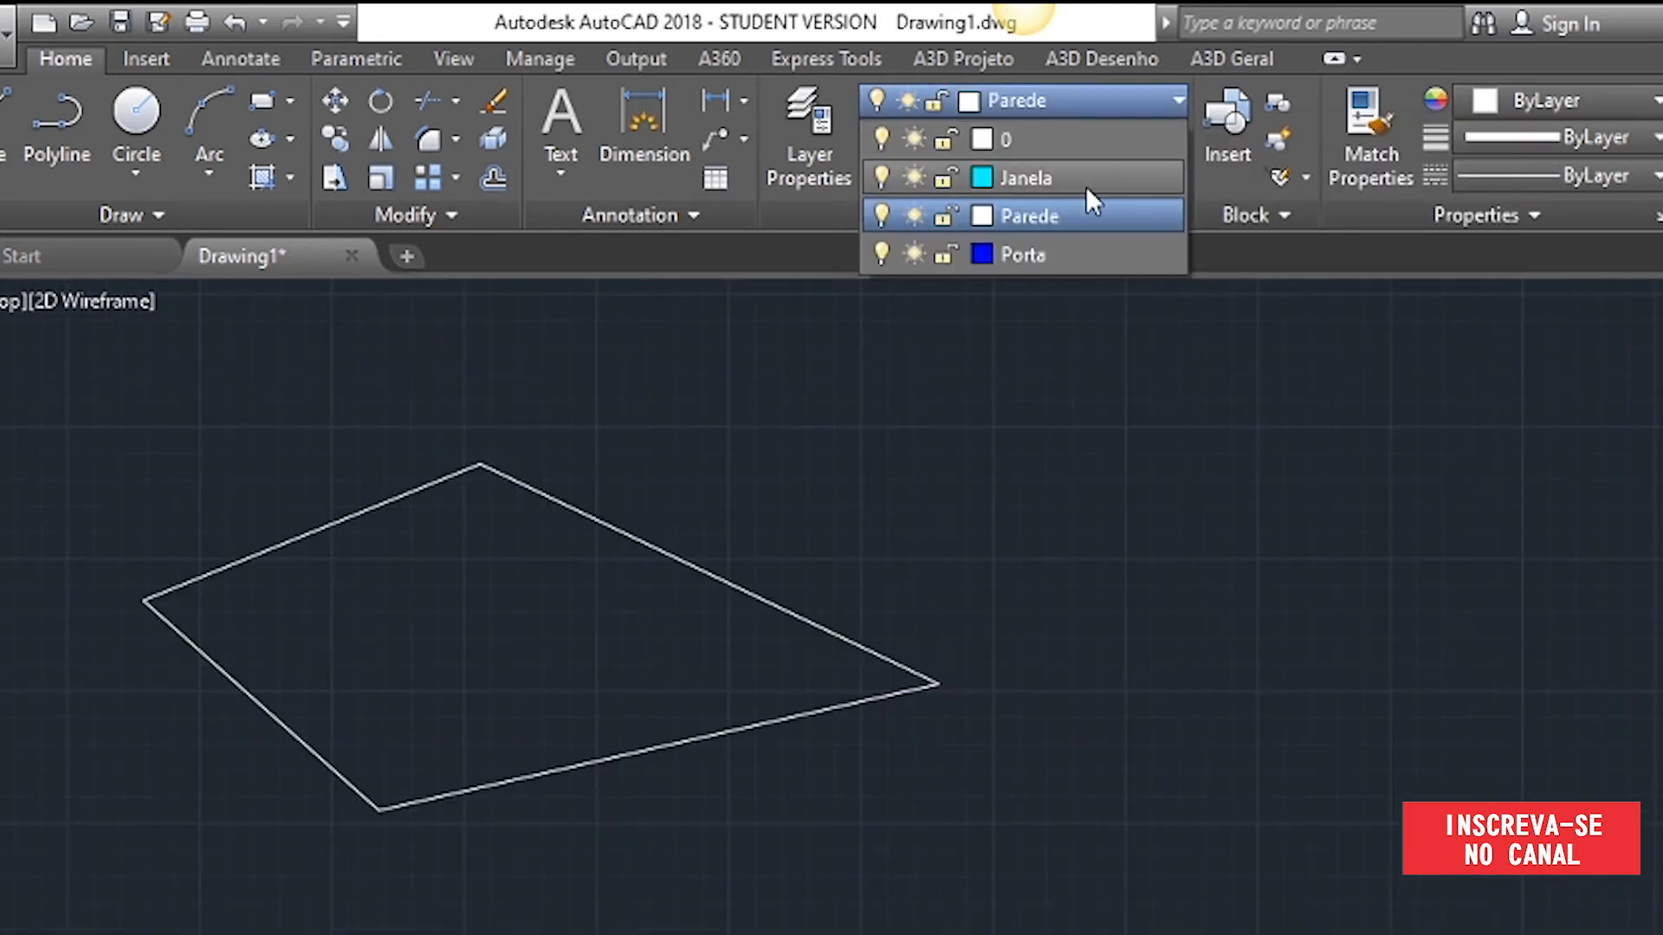
{"action": "left_click", "coordinate": [1085, 182]}
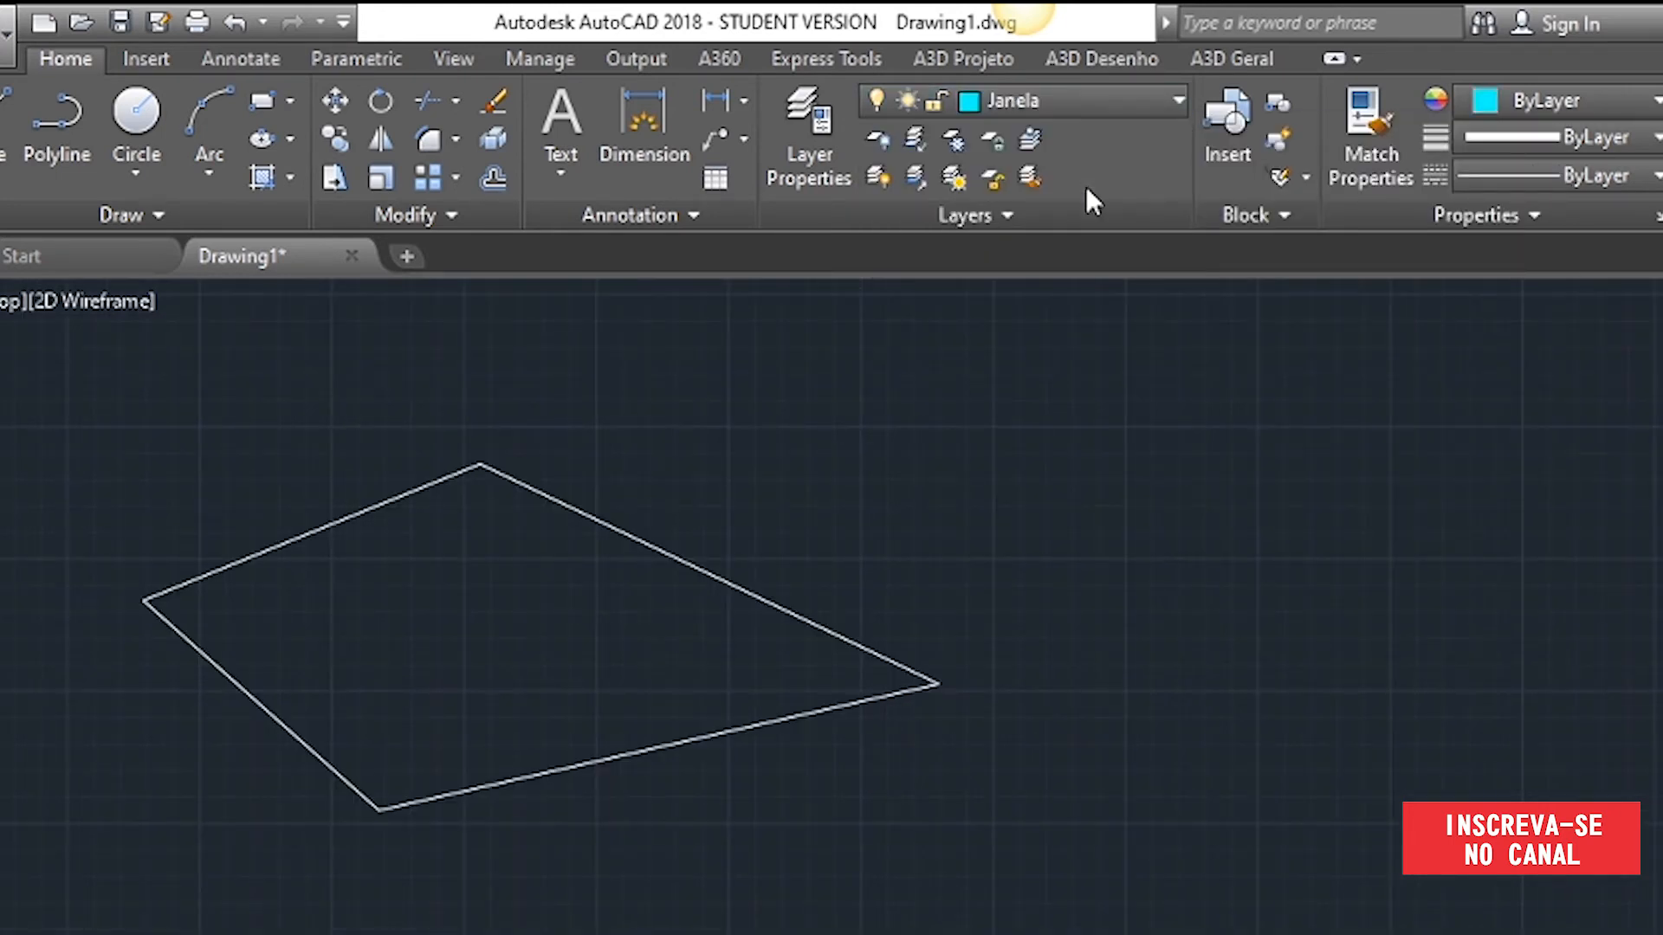
{"action": "left_click", "coordinate": [1134, 93]}
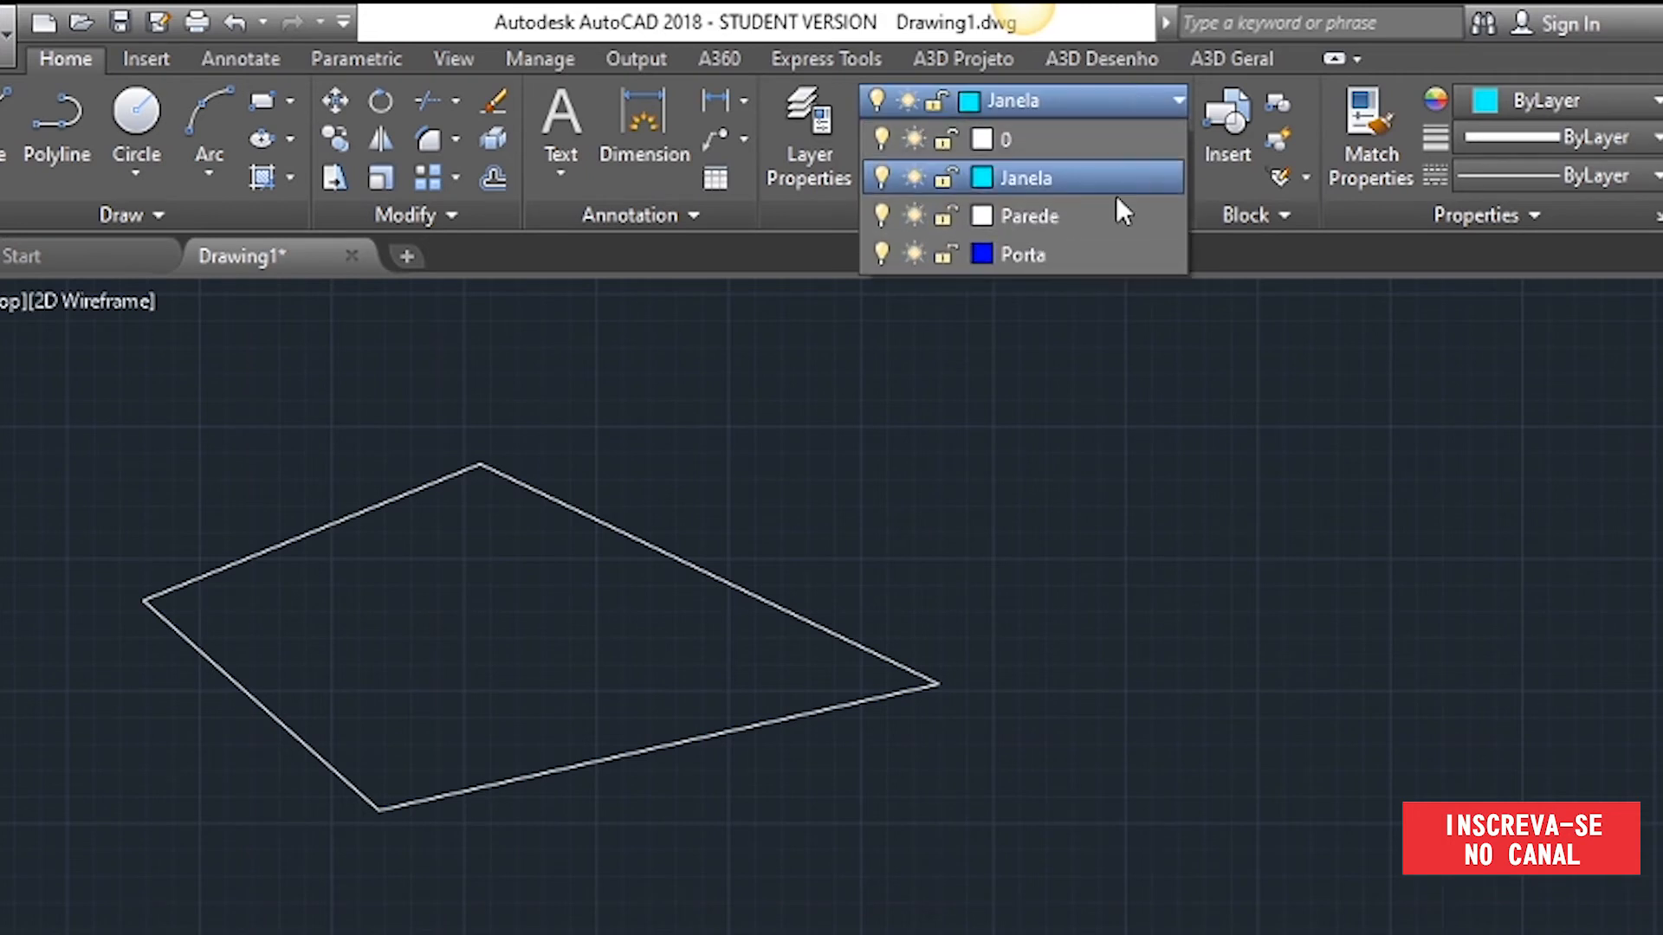
{"action": "left_click", "coordinate": [1107, 181]}
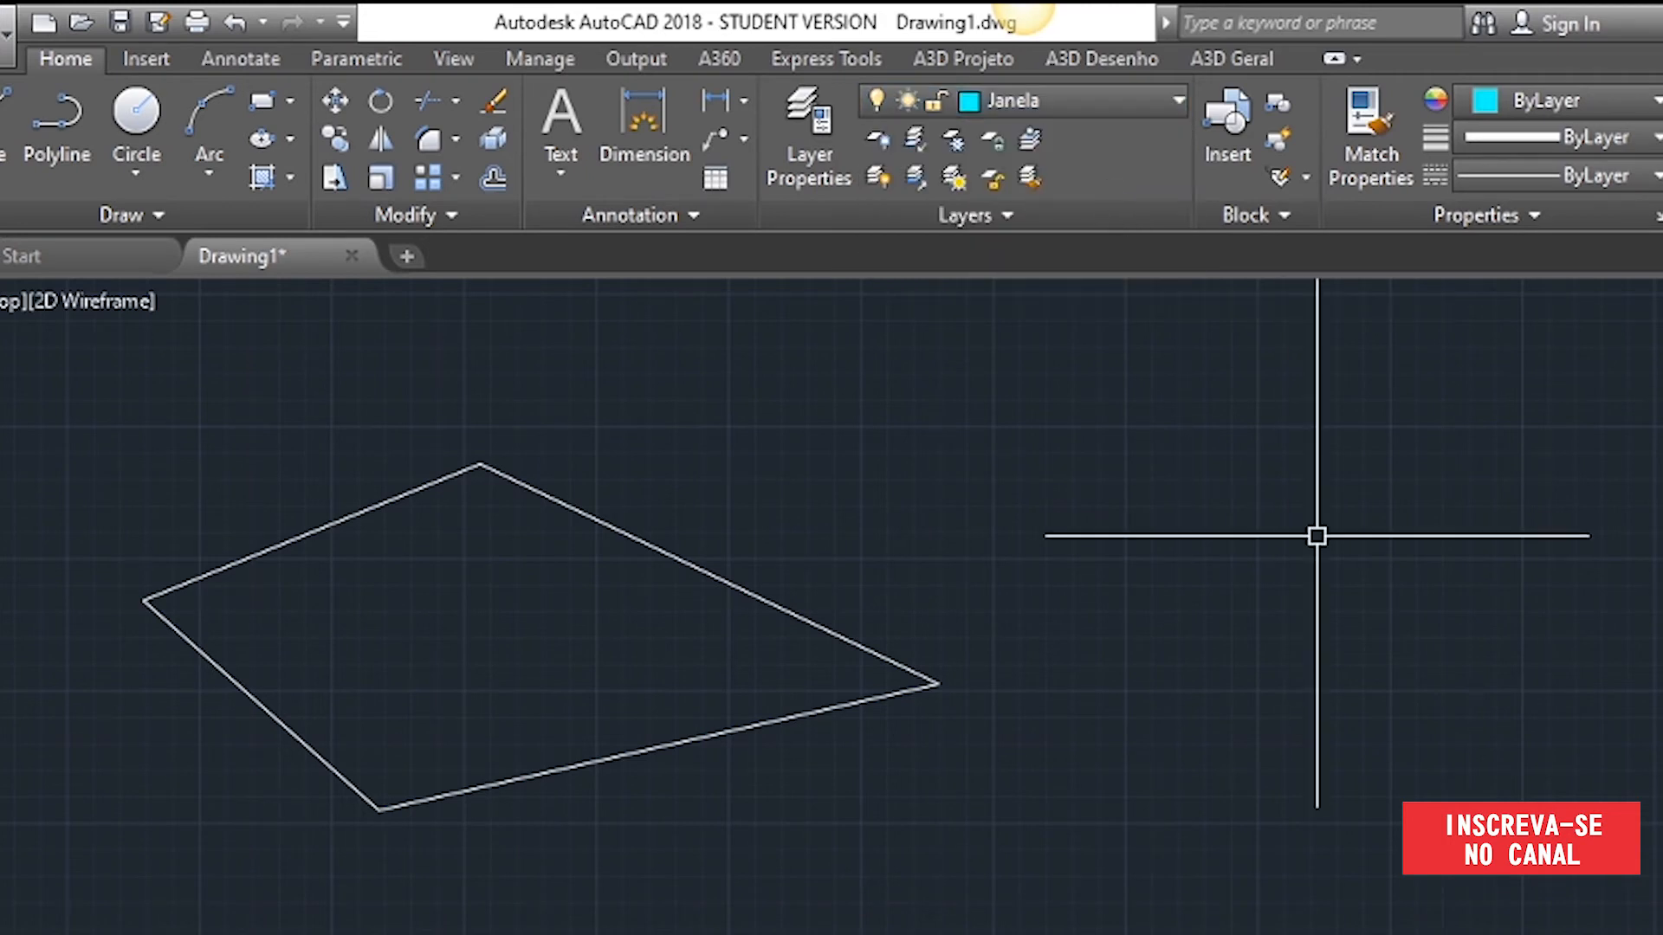
- Draw a closed, irregular five-sided outline with the Line command beside the white shape, on the Janela layer
{"action": "type", "text": "l"}
{"action": "key", "text": "Return"}
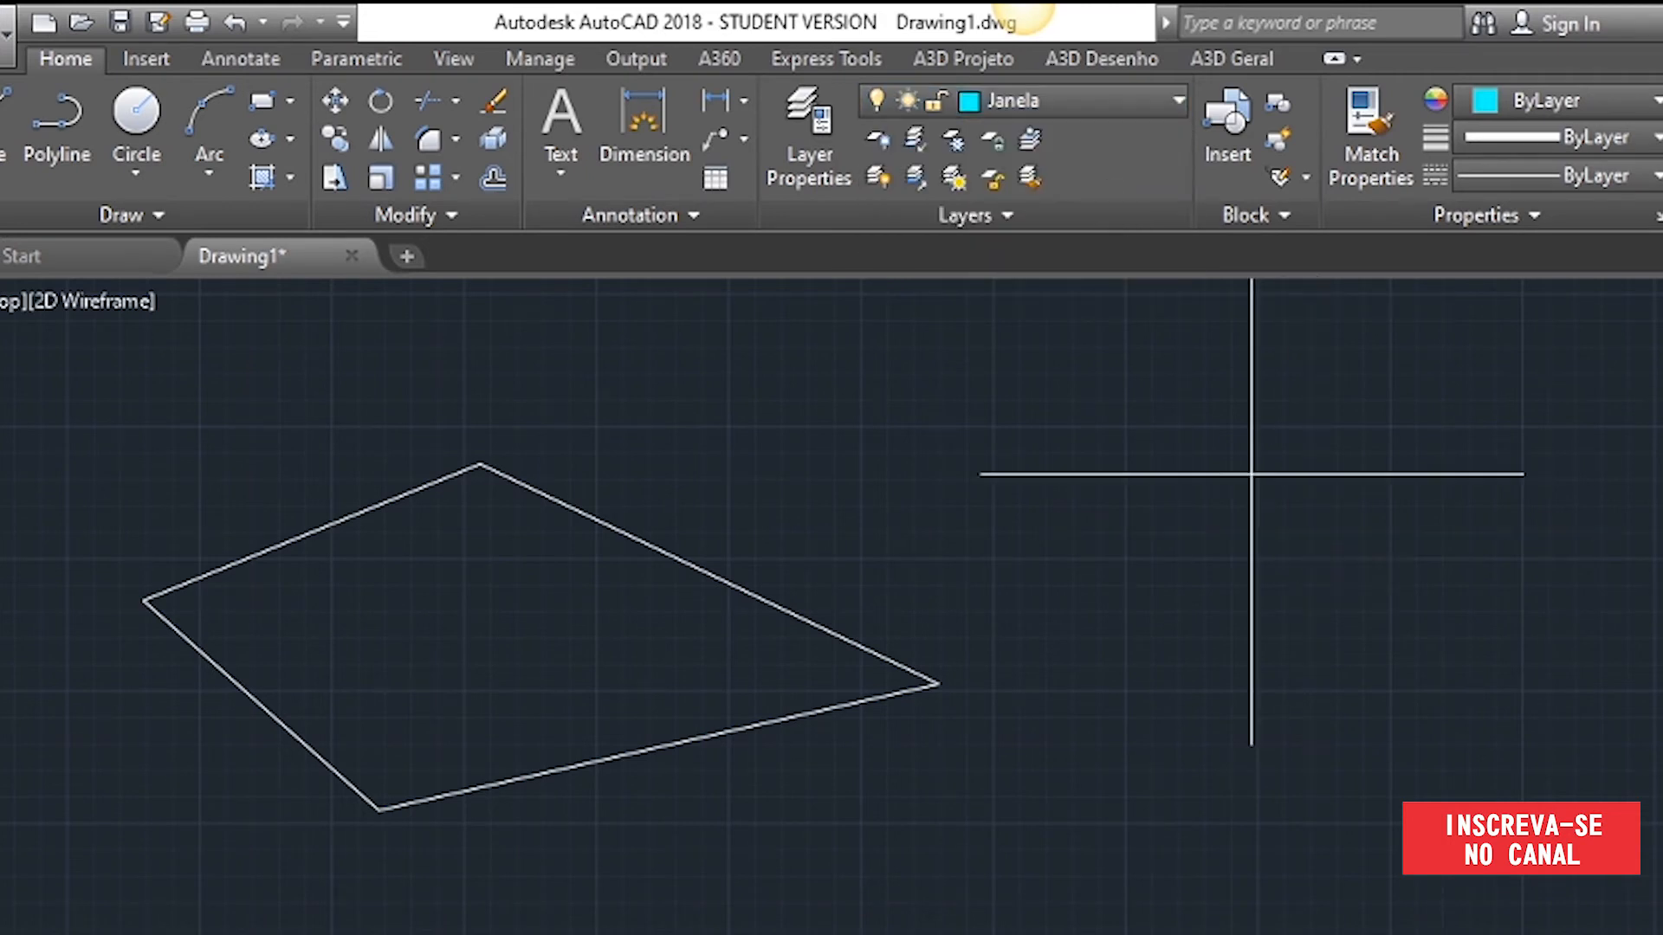
{"action": "left_click", "coordinate": [1188, 409]}
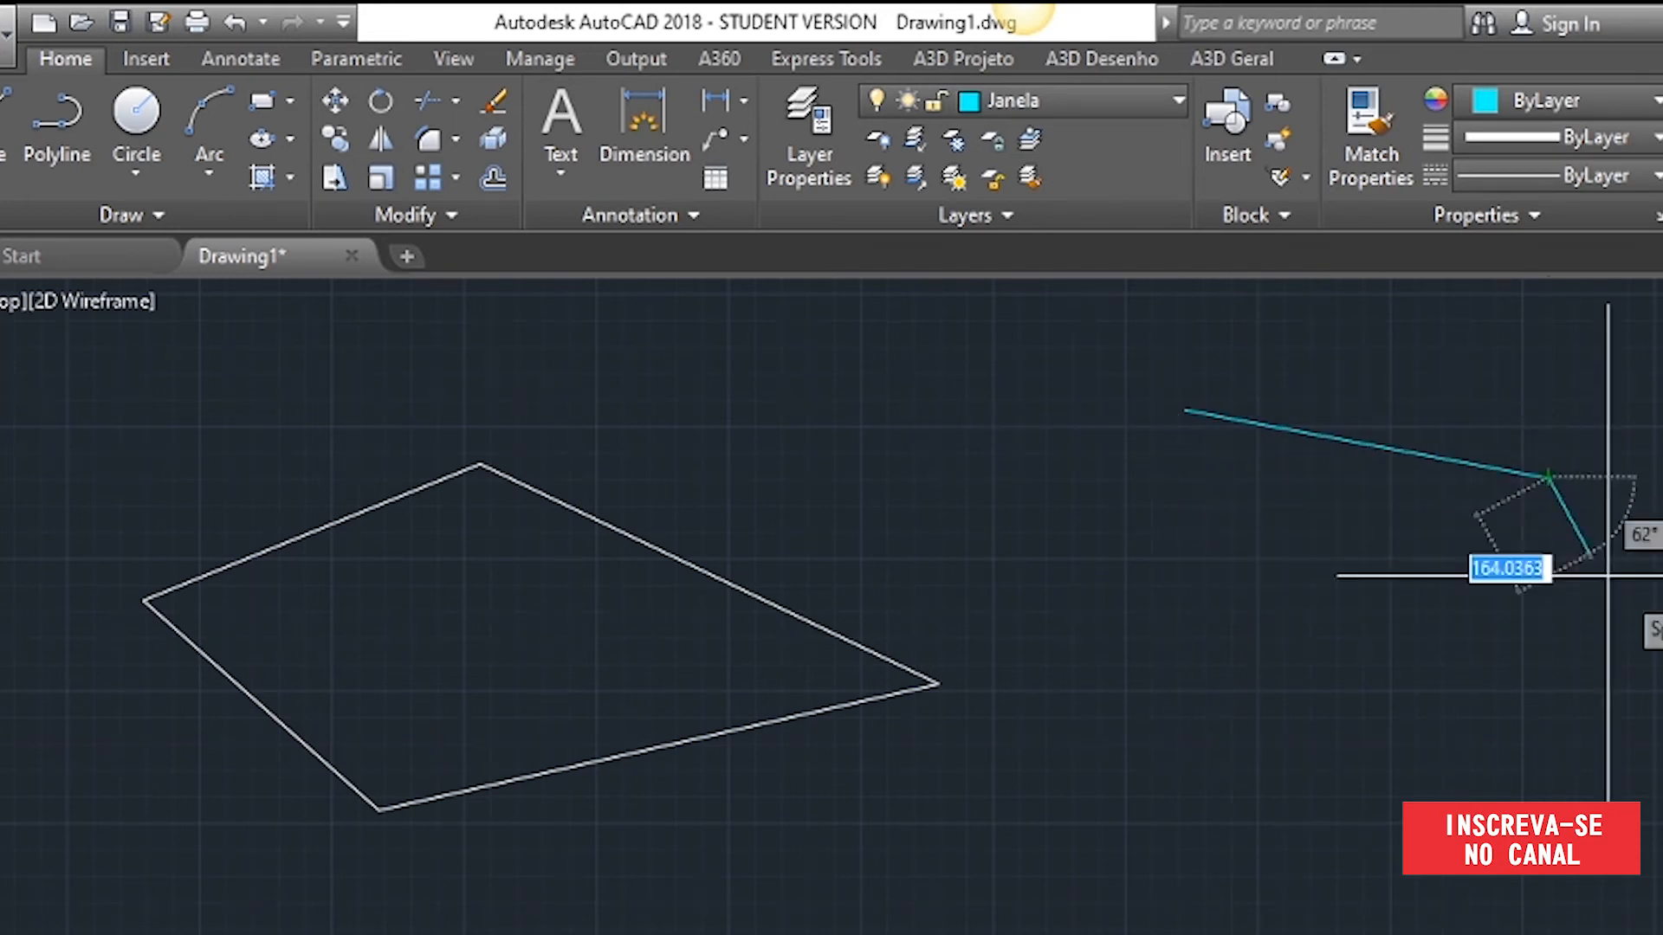
{"action": "left_click", "coordinate": [1545, 475]}
{"action": "left_click", "coordinate": [1662, 655]}
{"action": "left_click", "coordinate": [1444, 760]}
{"action": "left_click", "coordinate": [1170, 629]}
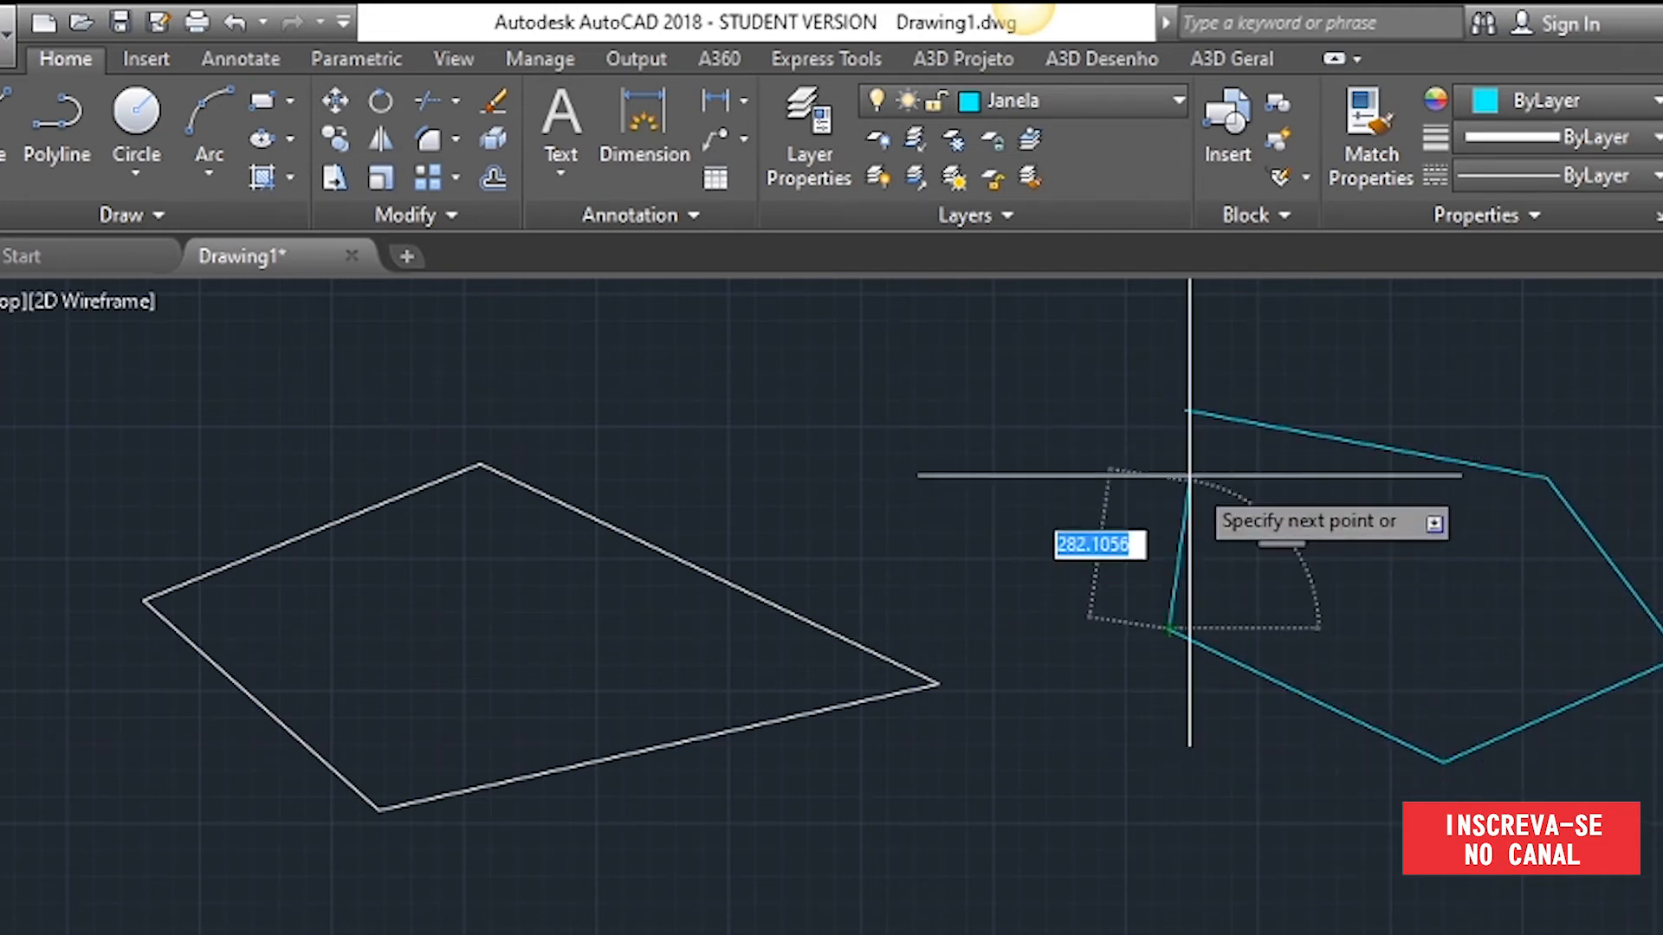
{"action": "left_click", "coordinate": [1184, 410]}
{"action": "key", "text": "Return"}
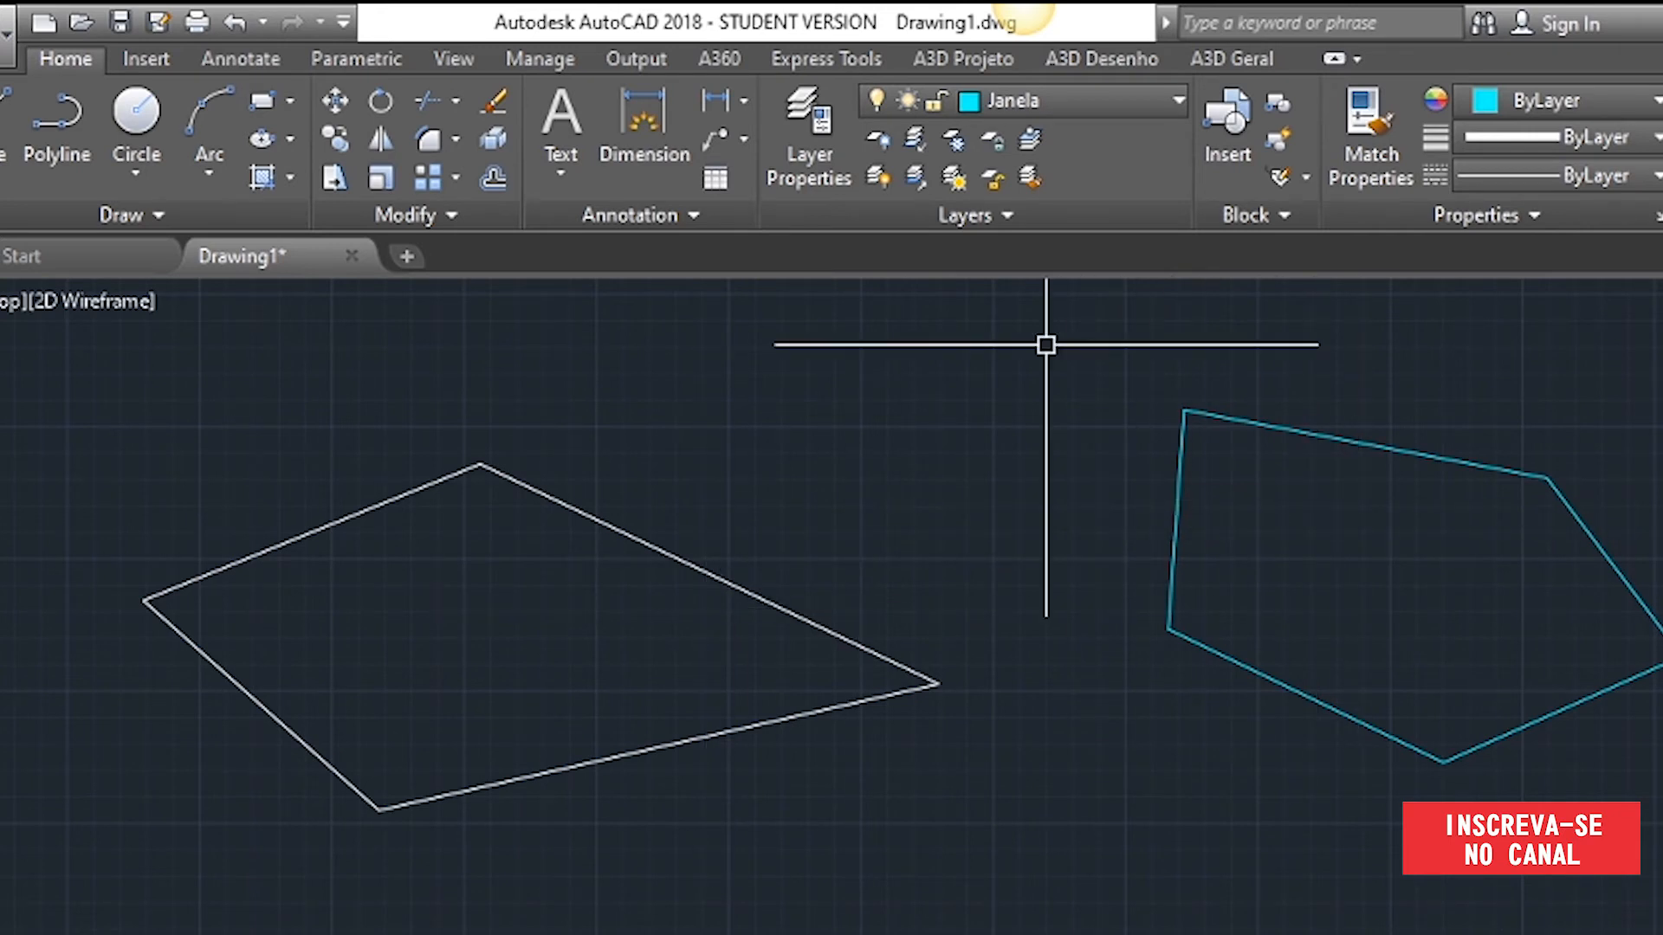
- Make Porta the current layer and draw a closed, irregular five-sided outline with the Line command below the other two shapes
{"action": "left_click", "coordinate": [1068, 100]}
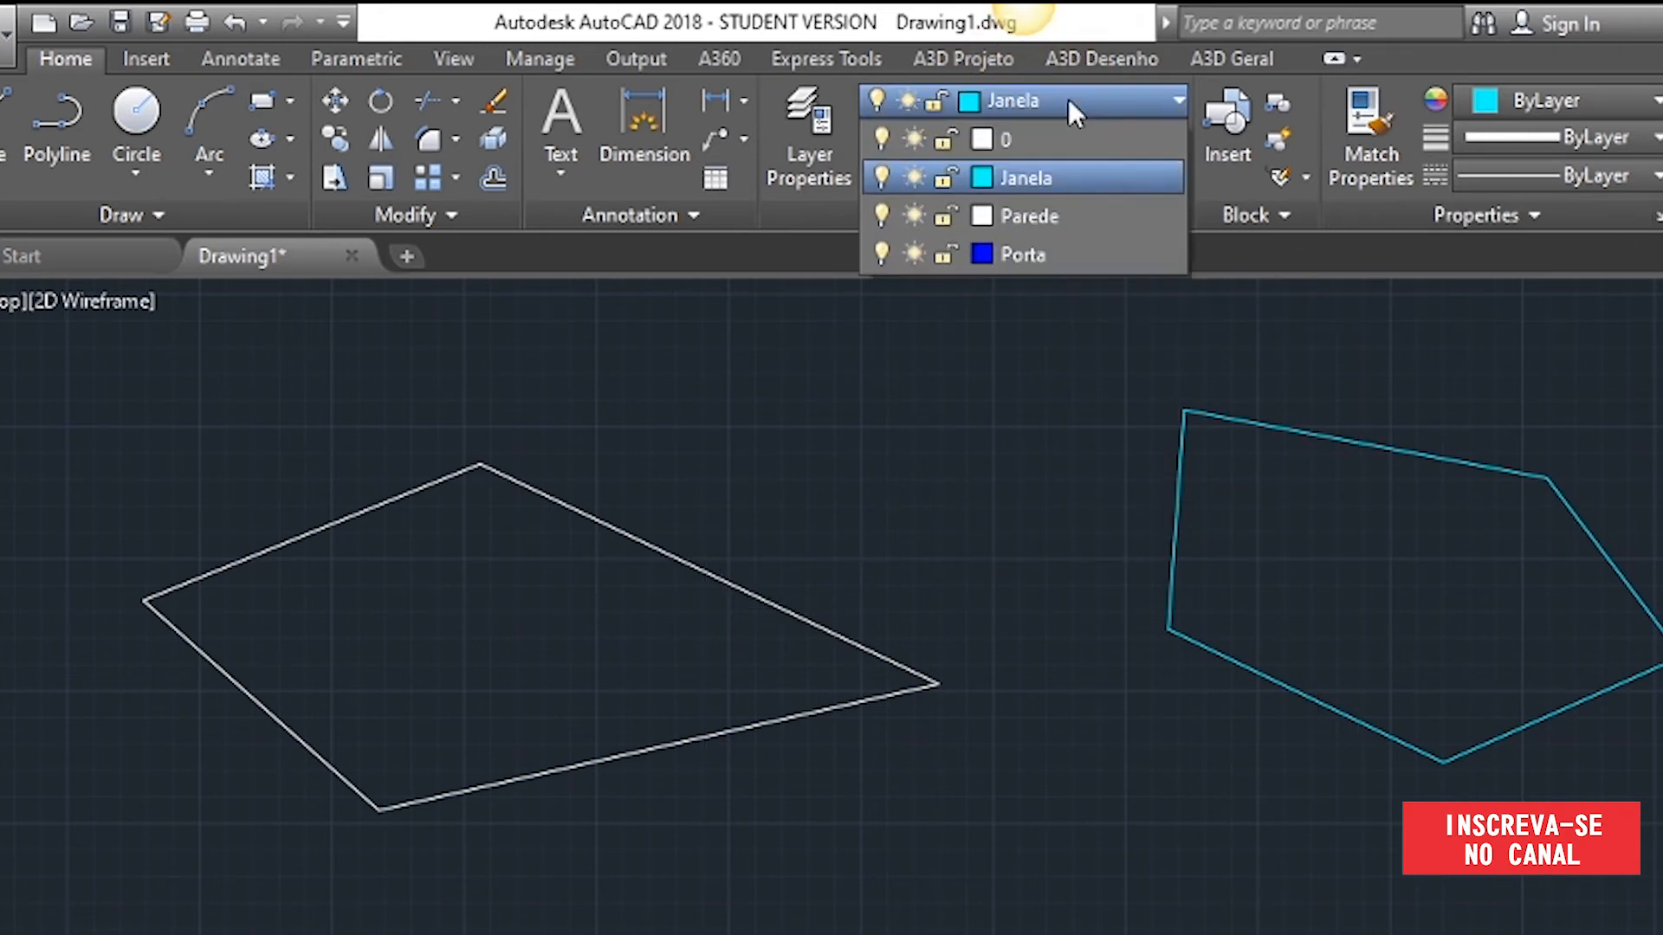
{"action": "left_click", "coordinate": [1095, 255]}
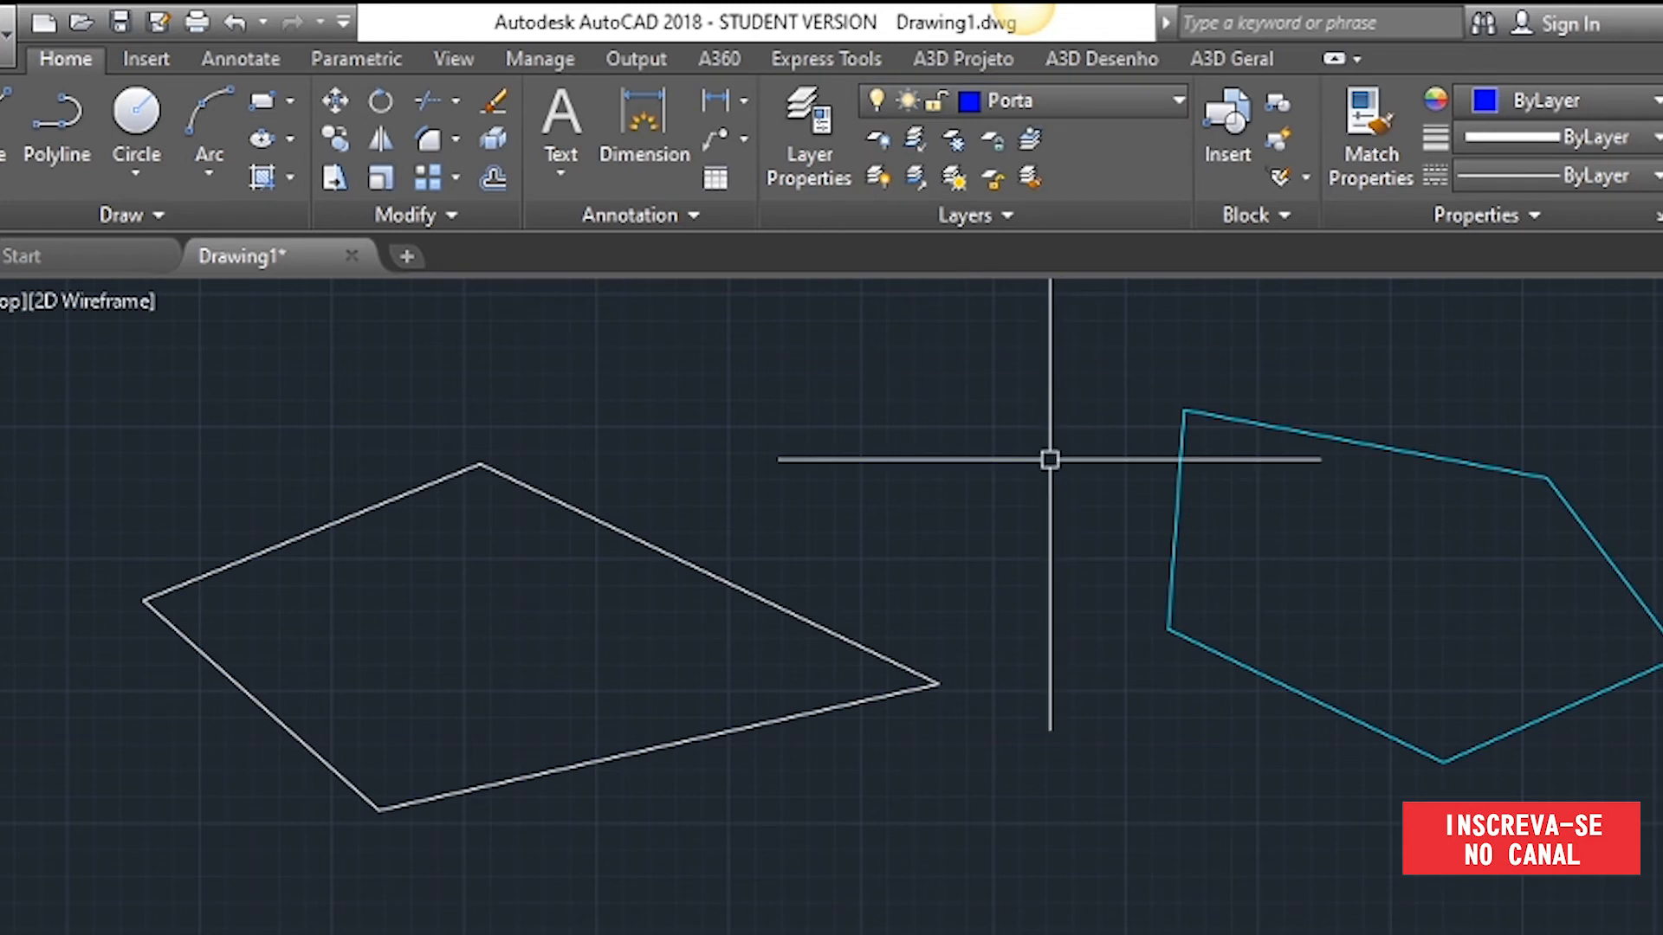
{"action": "scroll", "coordinate": [1050, 460], "scroll_direction": "down", "scroll_amount": 2}
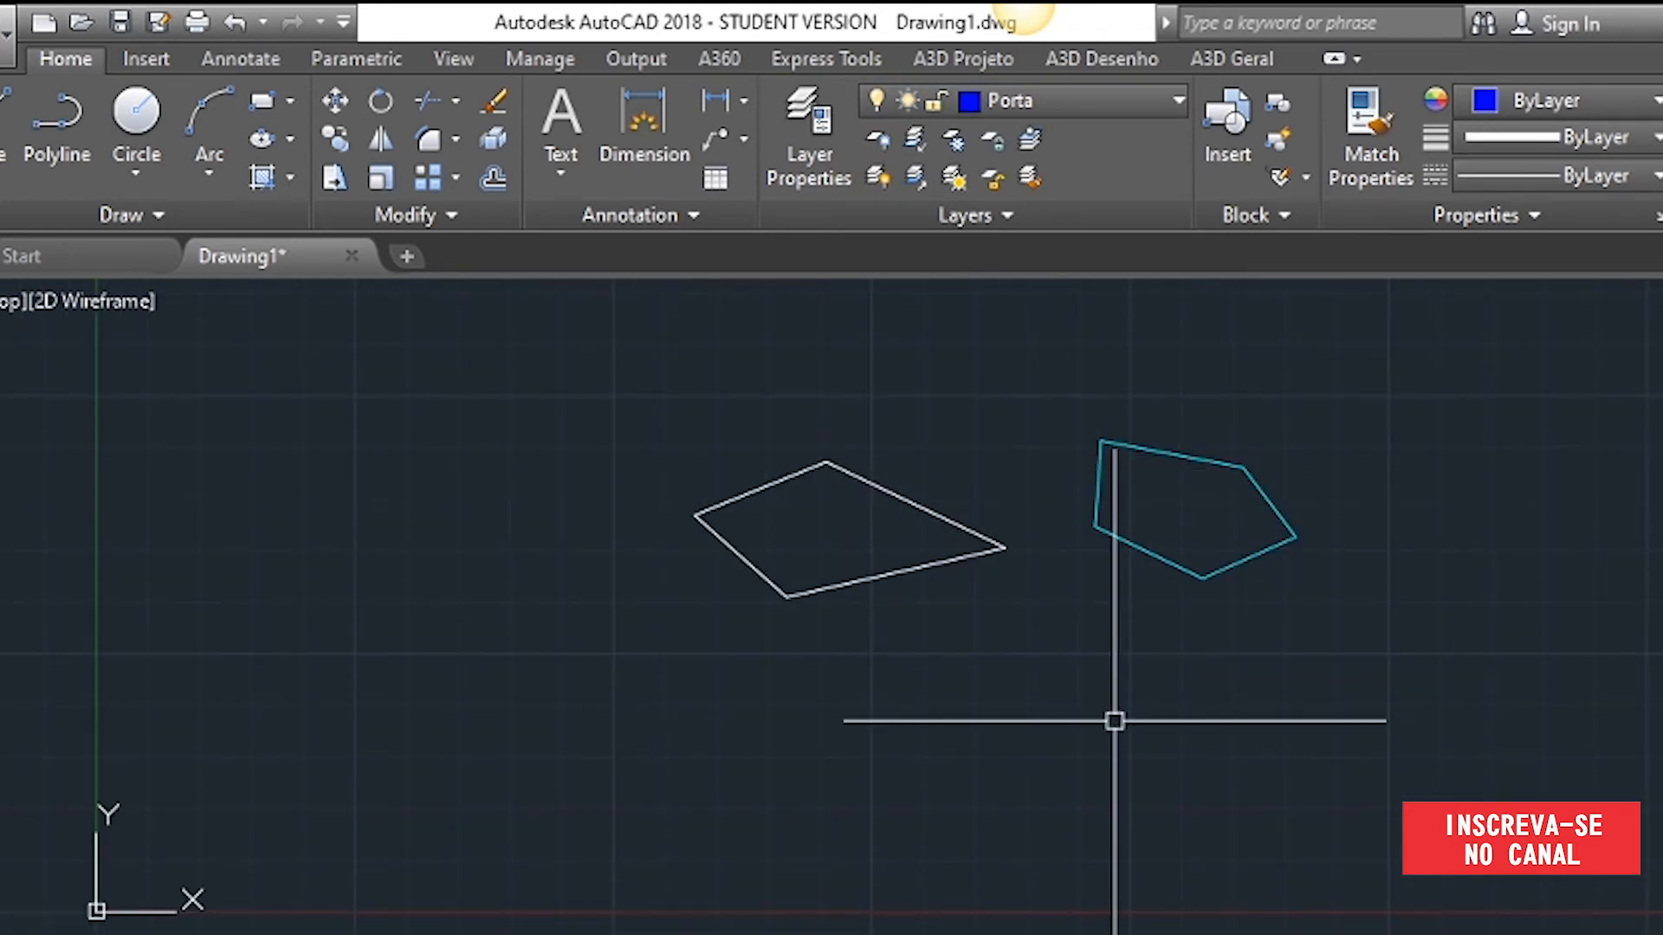
{"action": "type", "text": "l"}
{"action": "key", "text": "Return"}
{"action": "left_click", "coordinate": [880, 802]}
{"action": "left_click", "coordinate": [1220, 810]}
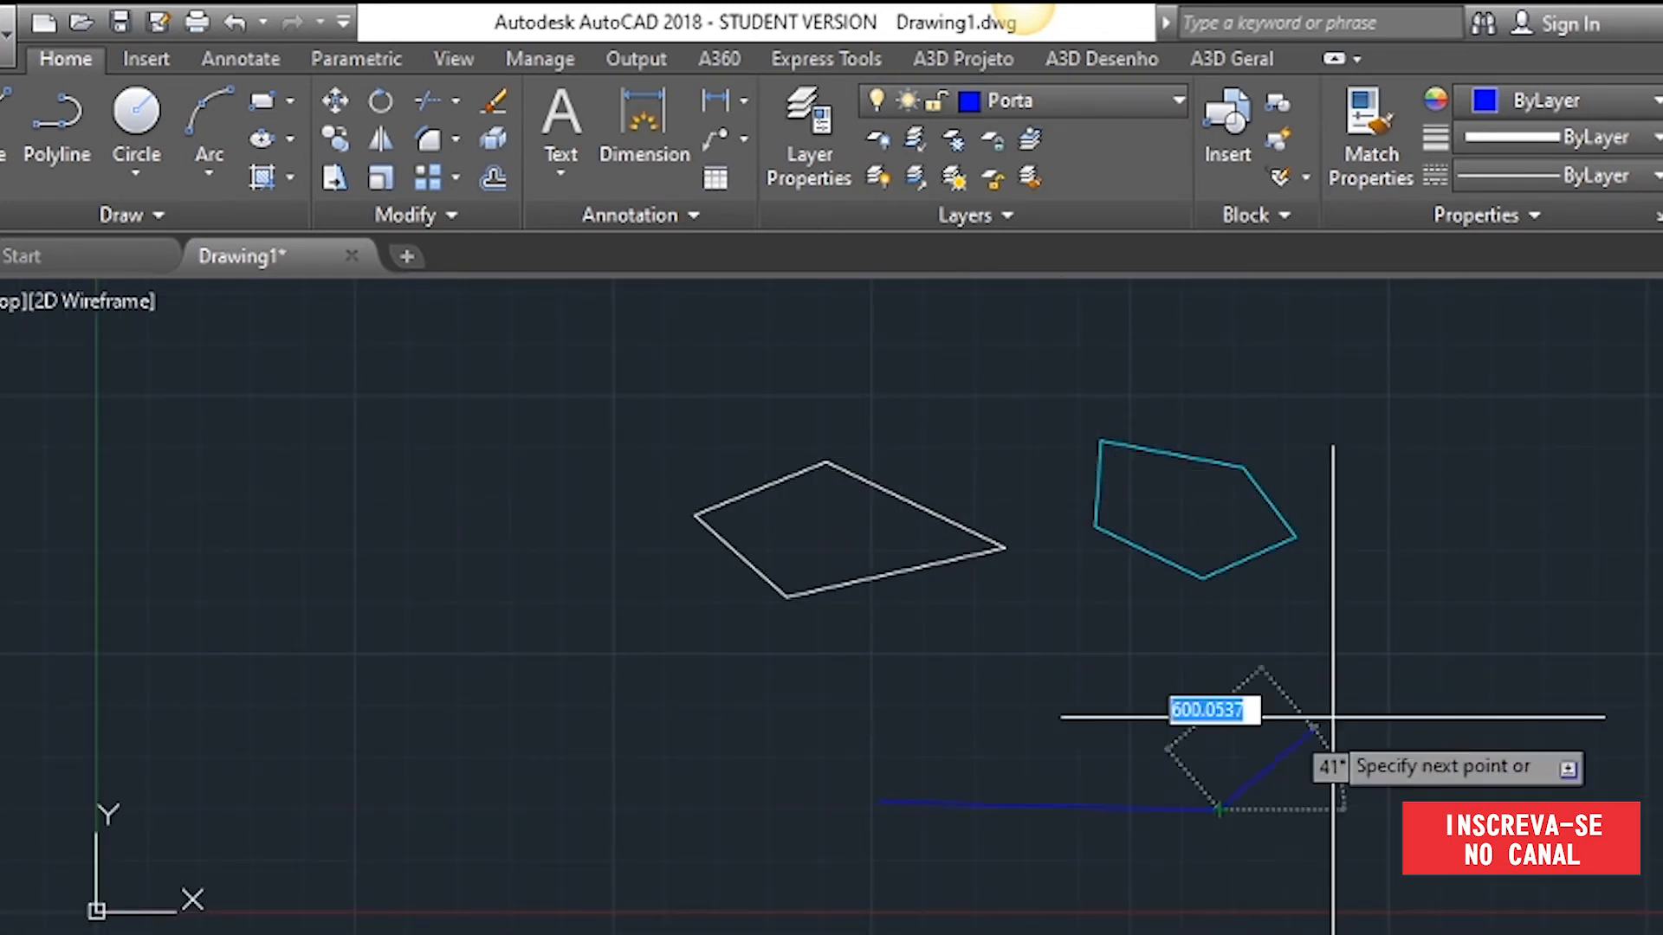
{"action": "left_click", "coordinate": [1367, 708]}
{"action": "left_click", "coordinate": [1390, 839]}
{"action": "left_click", "coordinate": [1048, 926]}
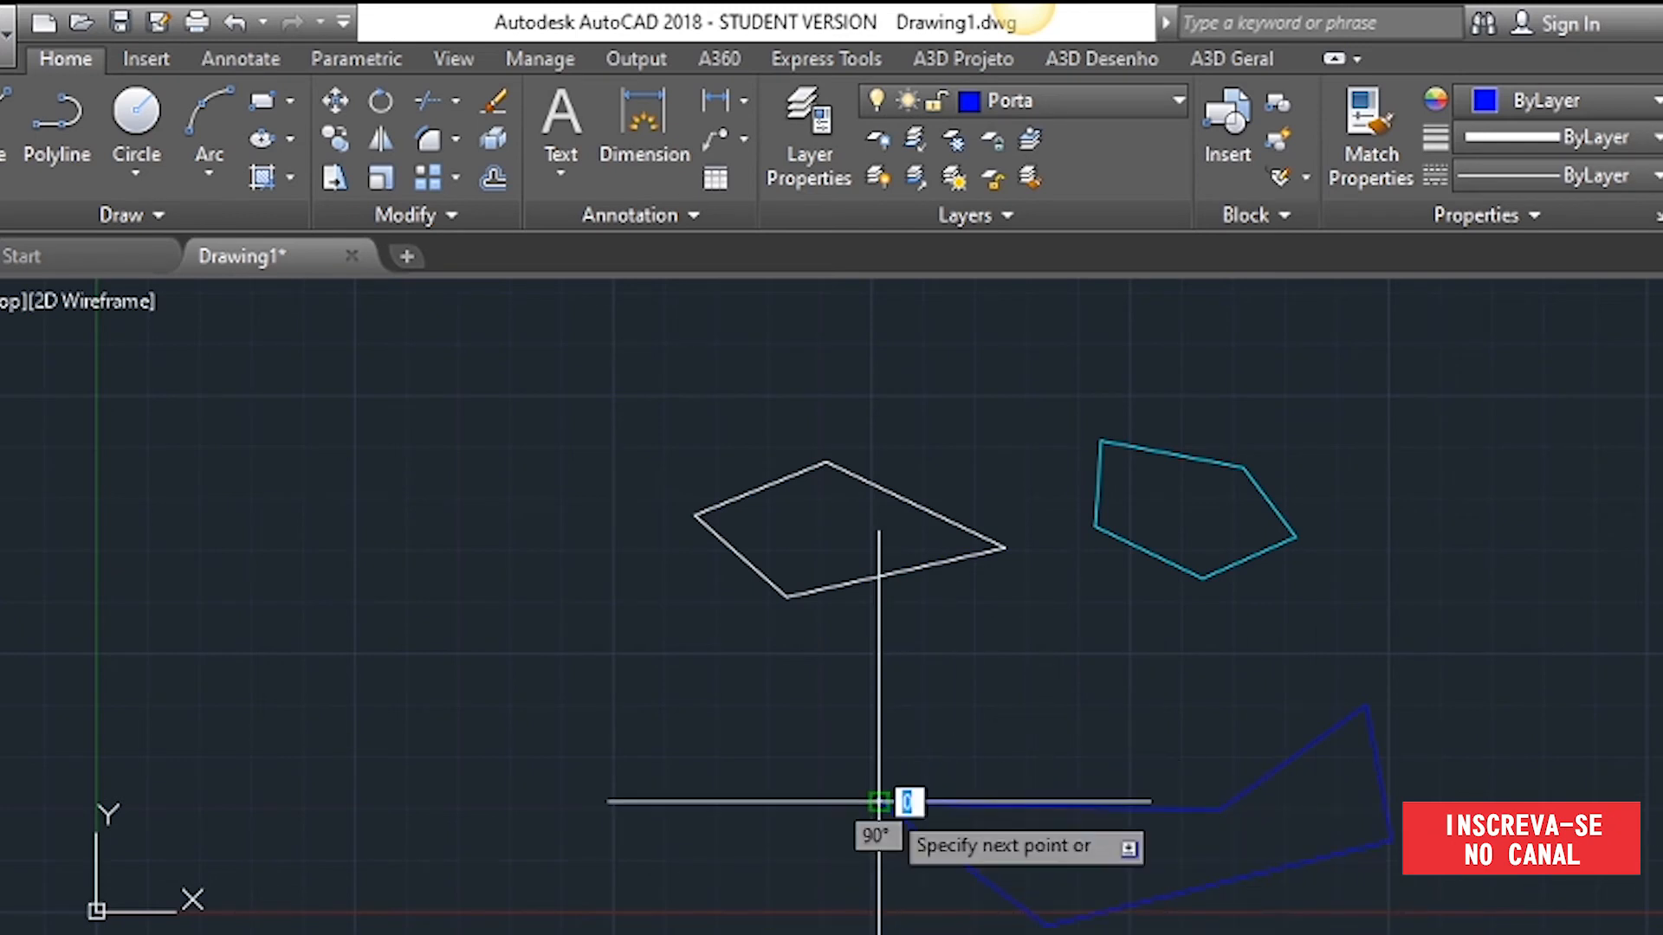
{"action": "left_click", "coordinate": [880, 802]}
{"action": "key", "text": "Return"}
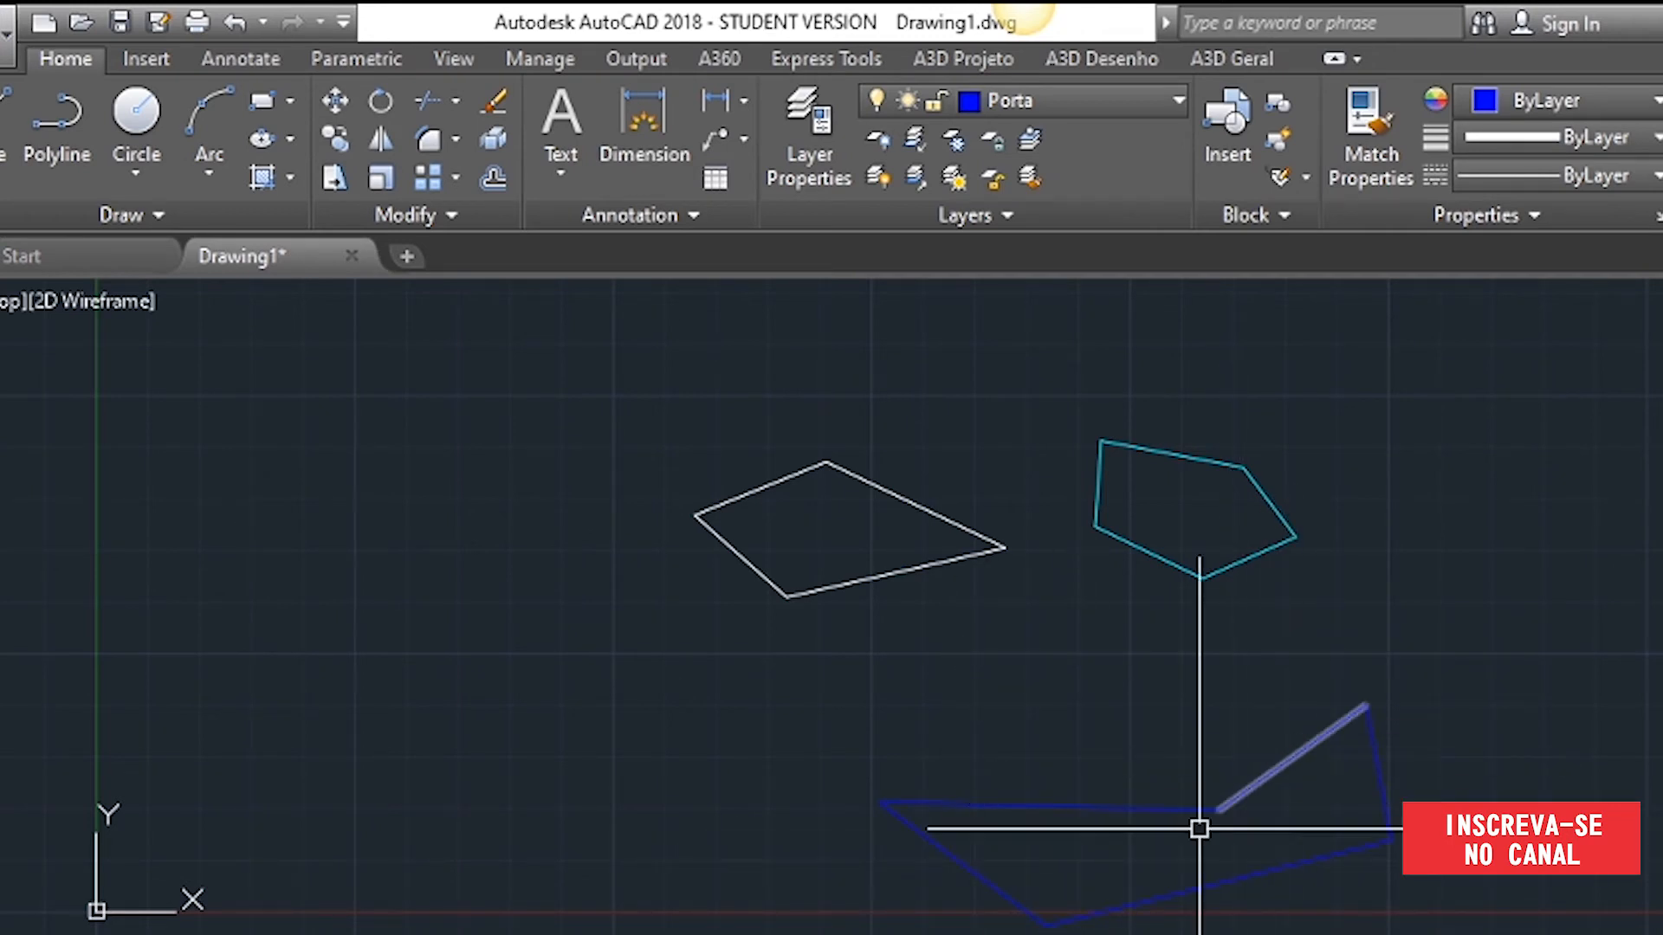
{"action": "scroll", "coordinate": [1040, 555], "scroll_direction": "down", "scroll_amount": 3}
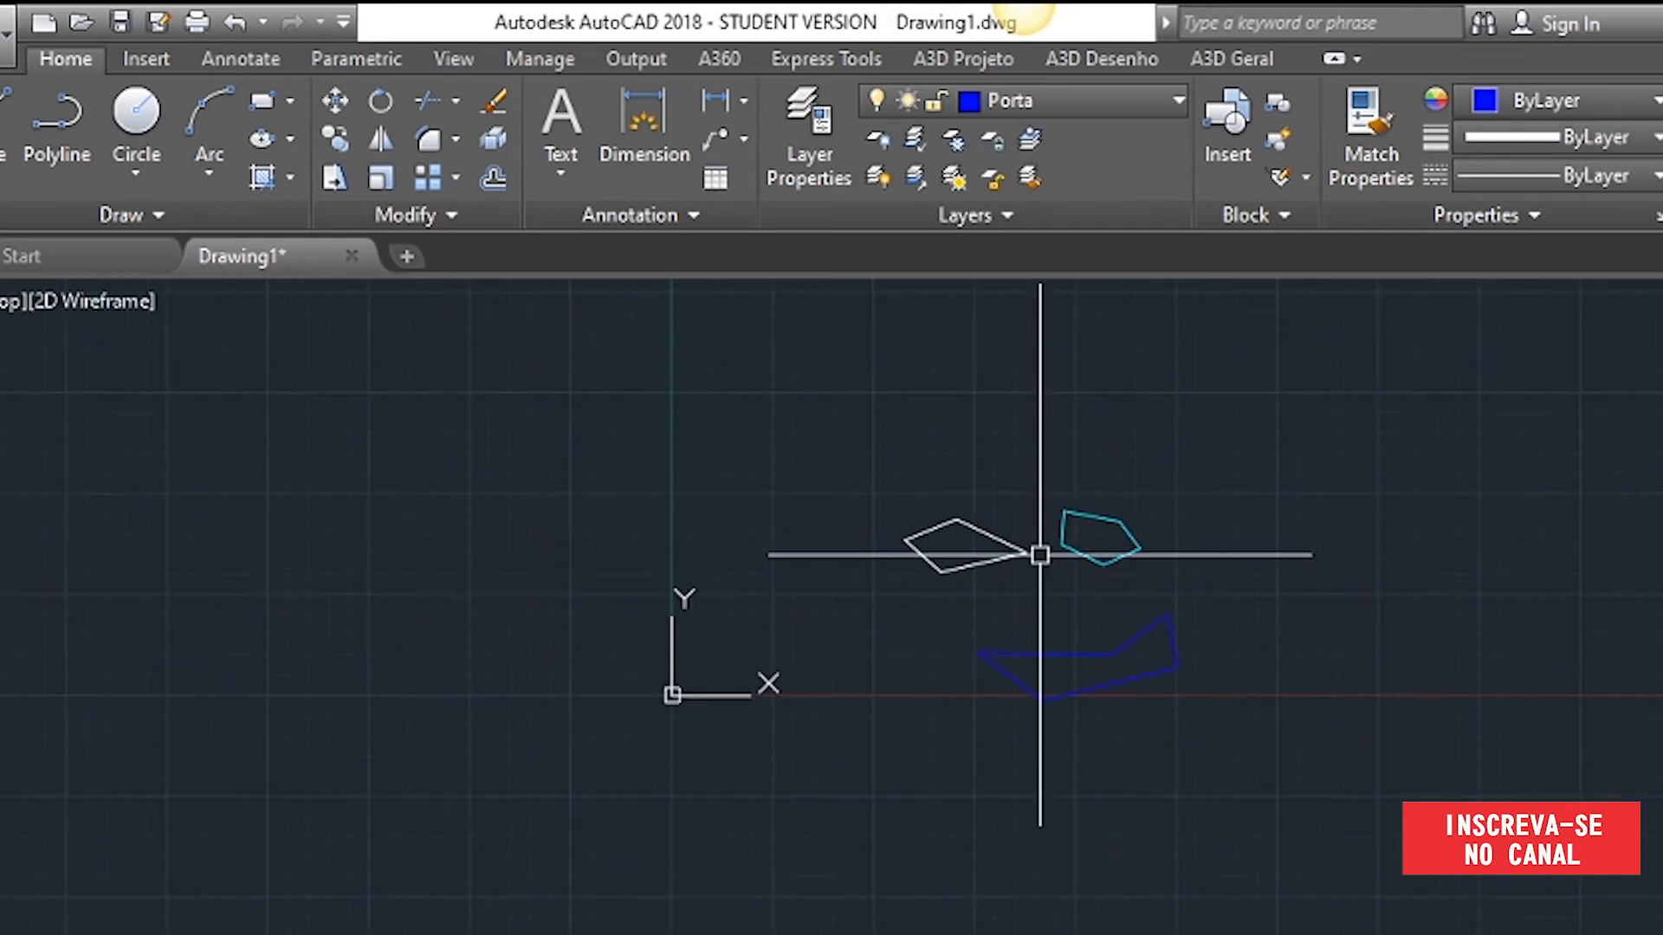
{"action": "scroll", "coordinate": [1041, 556], "scroll_direction": "down", "scroll_amount": 5}
{"action": "scroll", "coordinate": [1522, 649], "scroll_direction": "up", "scroll_amount": 4}
{"action": "scroll", "coordinate": [928, 490], "scroll_direction": "down", "scroll_amount": 2}
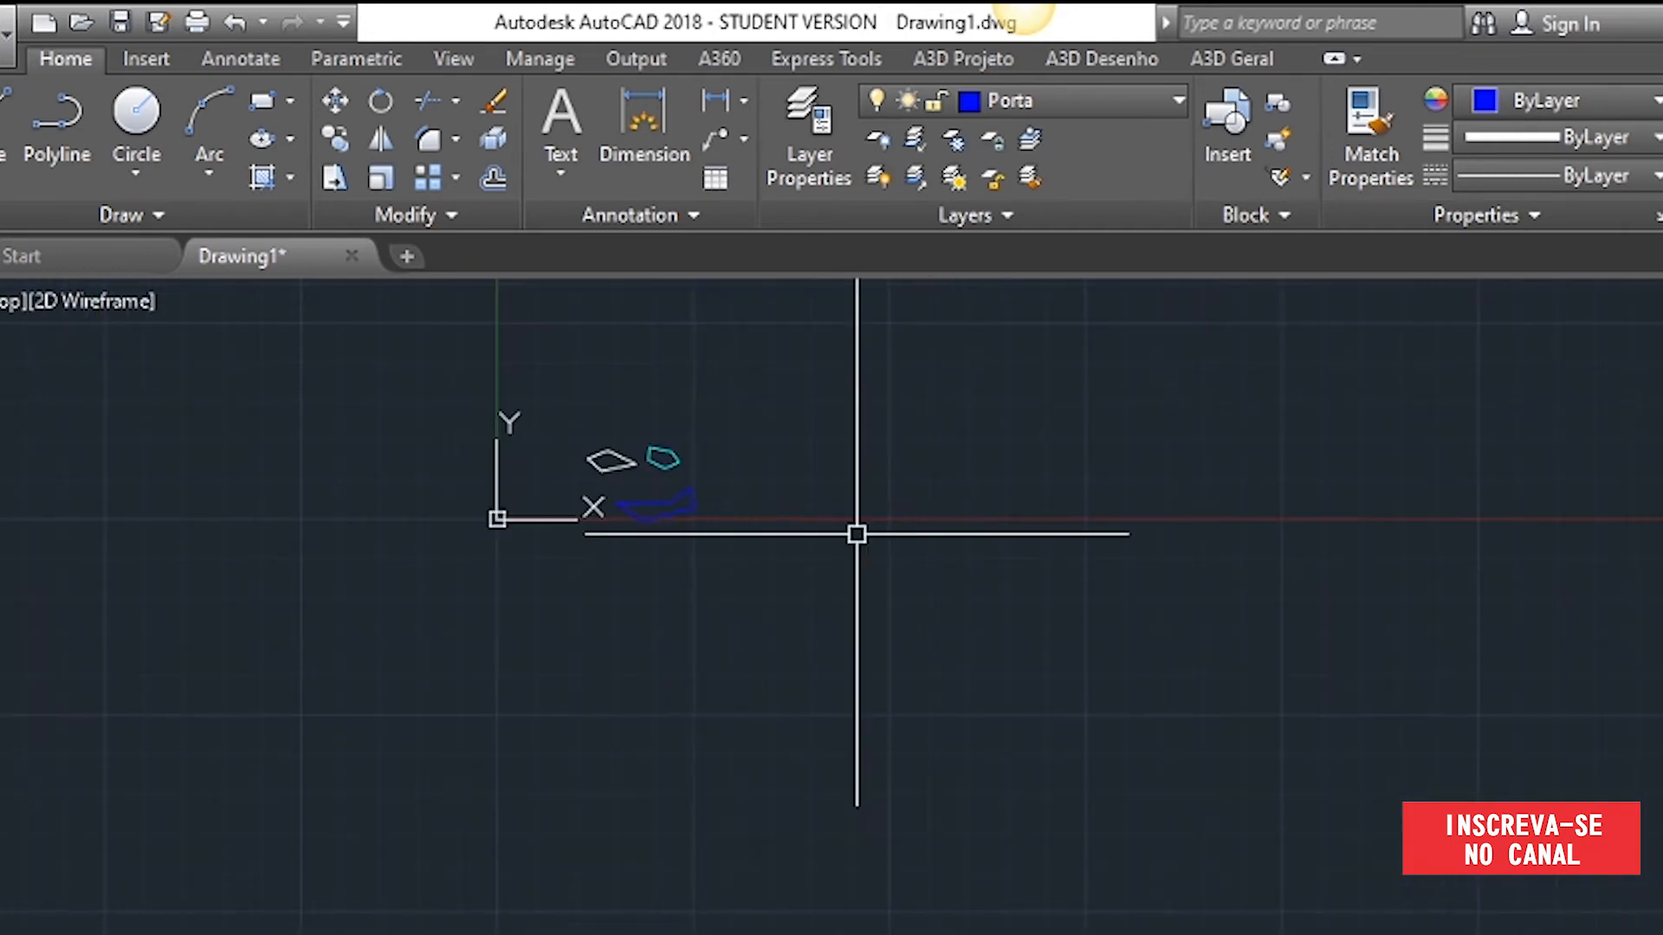
{"action": "scroll", "coordinate": [635, 415], "scroll_direction": "up", "scroll_amount": 8}
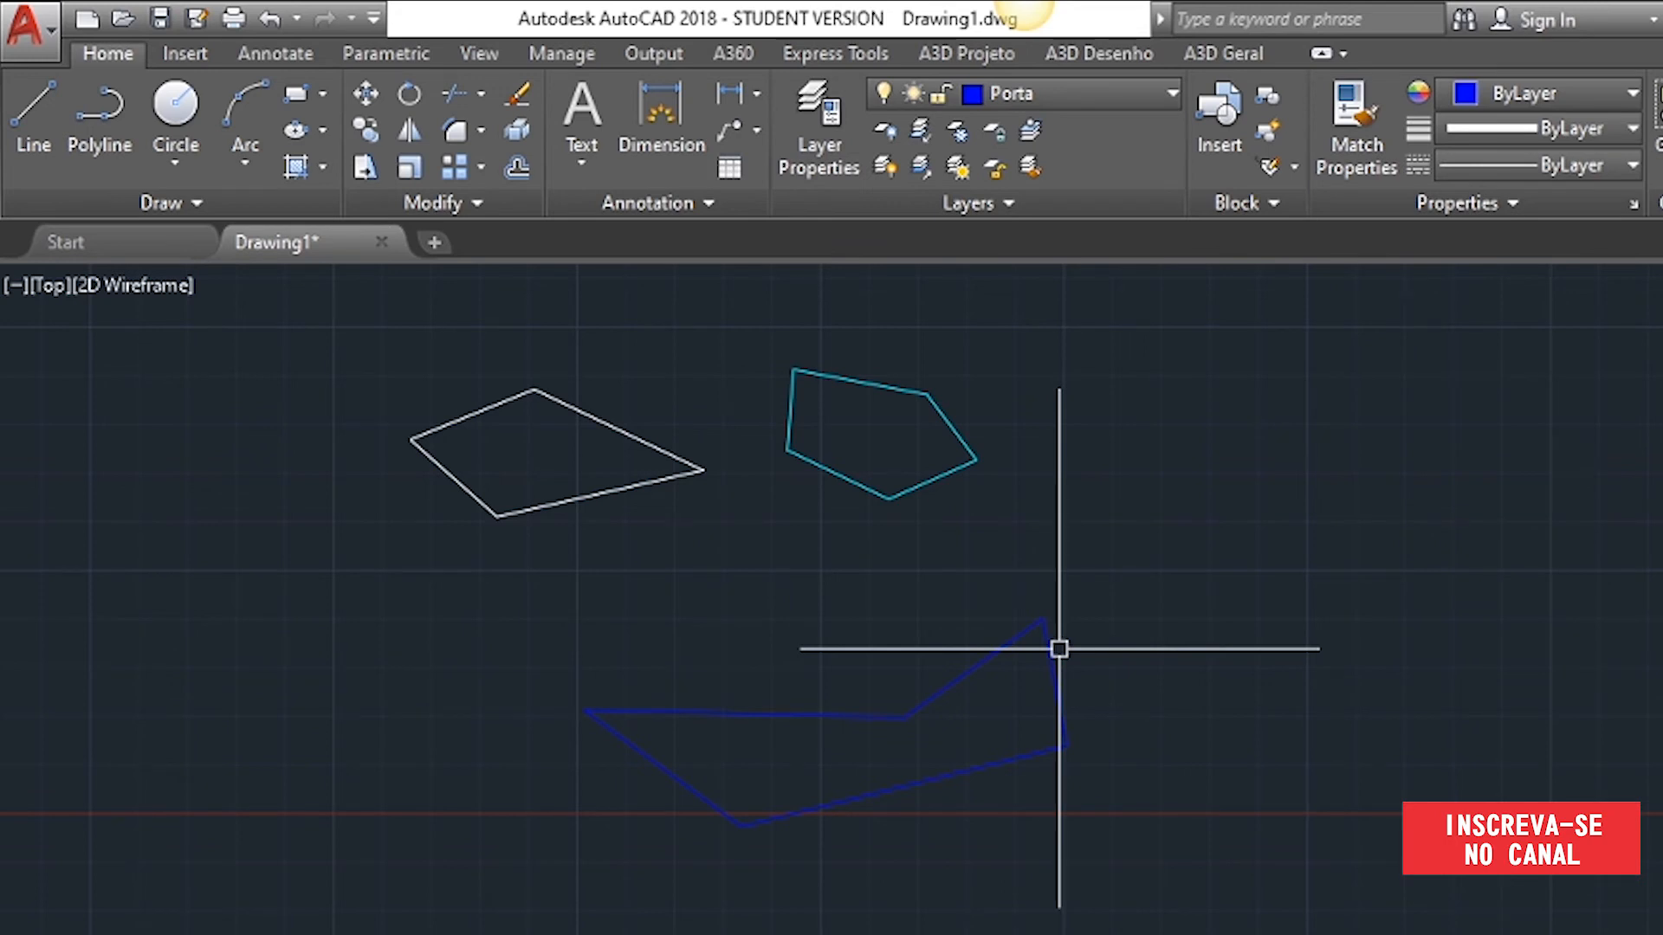
- Set the object color to 229,232,120 and draw a closed, irregular outline on the Porta layer to the right of the cyan shape
{"action": "left_click", "coordinate": [1626, 93]}
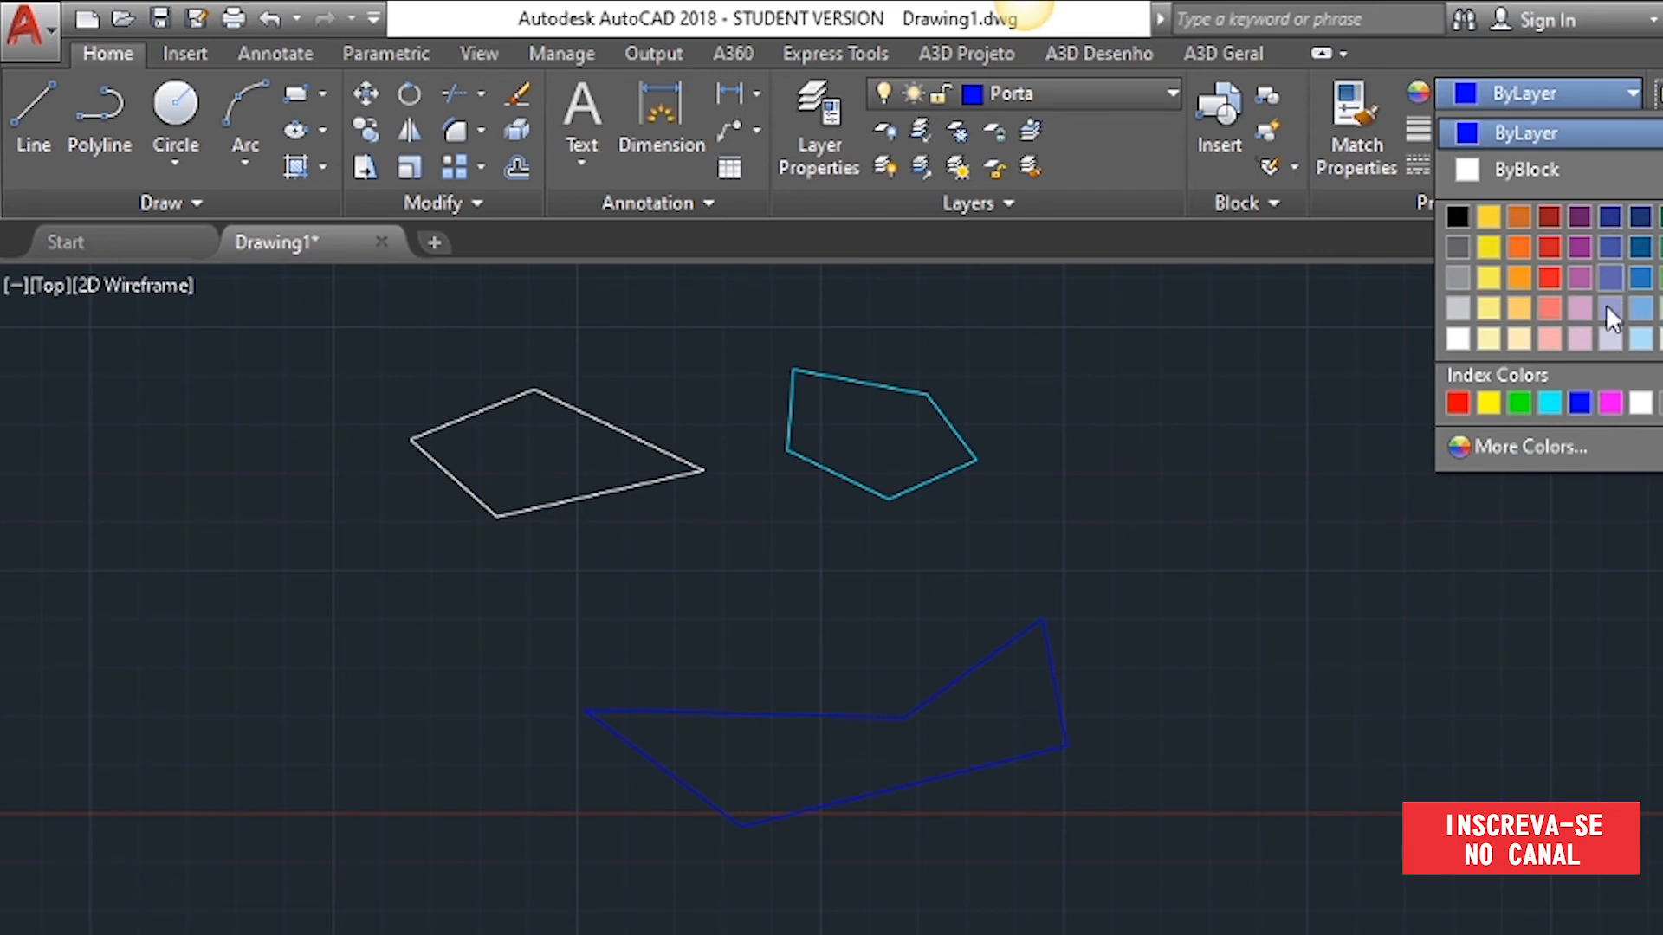
{"action": "left_click", "coordinate": [1661, 308]}
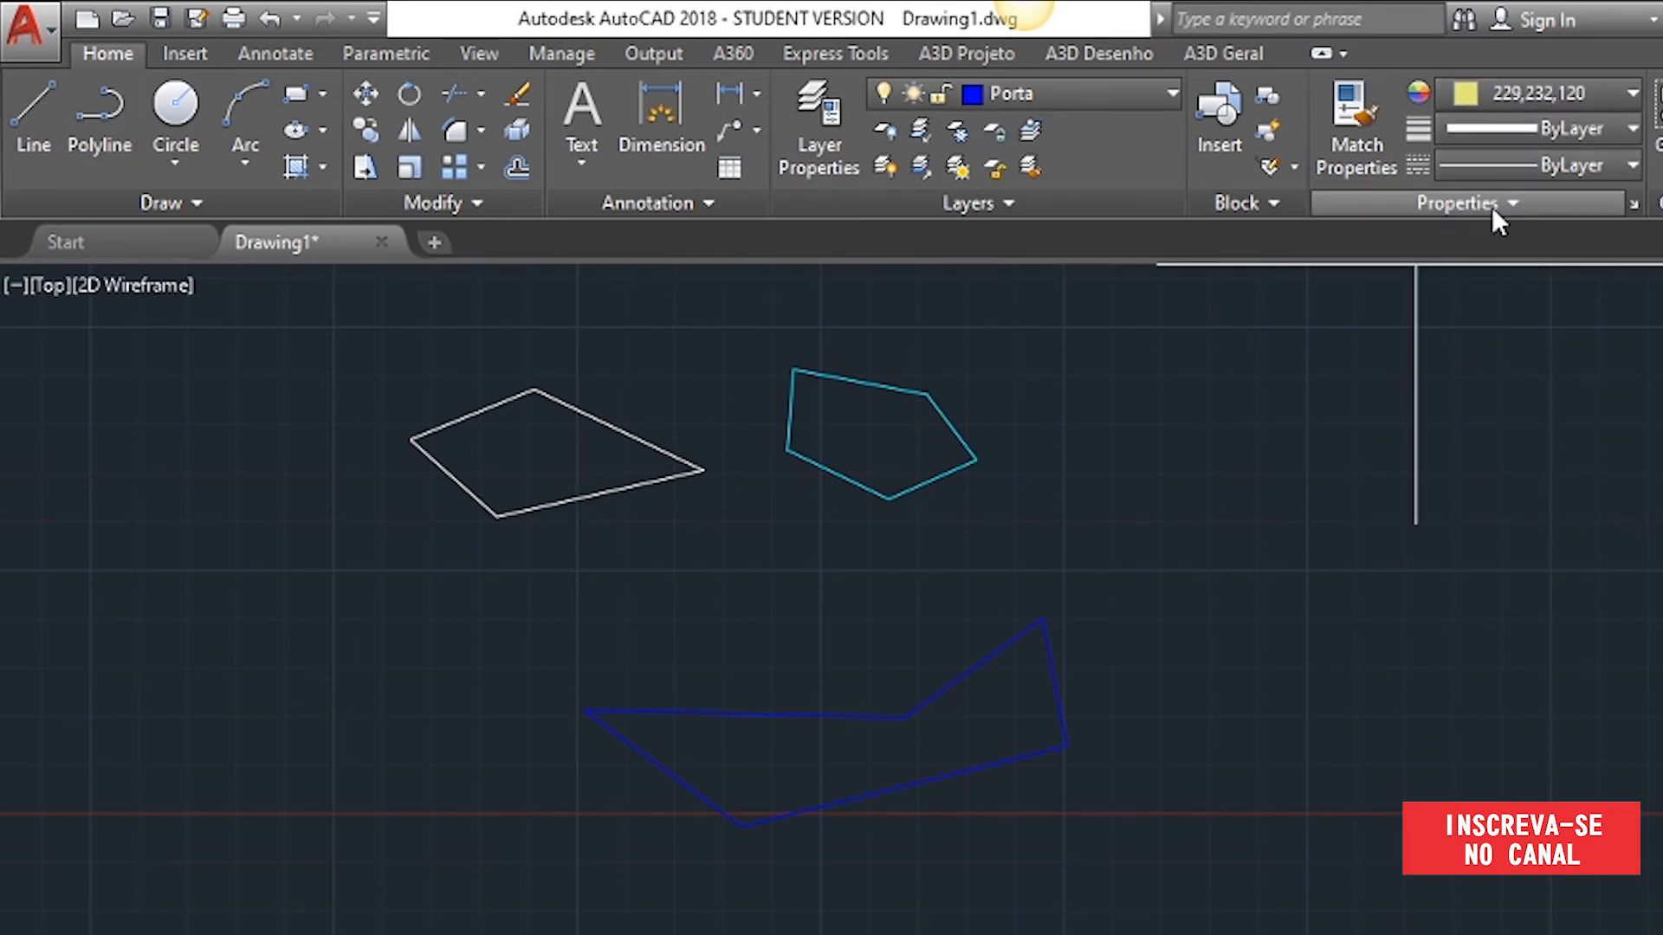
{"action": "left_click", "coordinate": [1423, 365]}
{"action": "left_click", "coordinate": [1609, 495]}
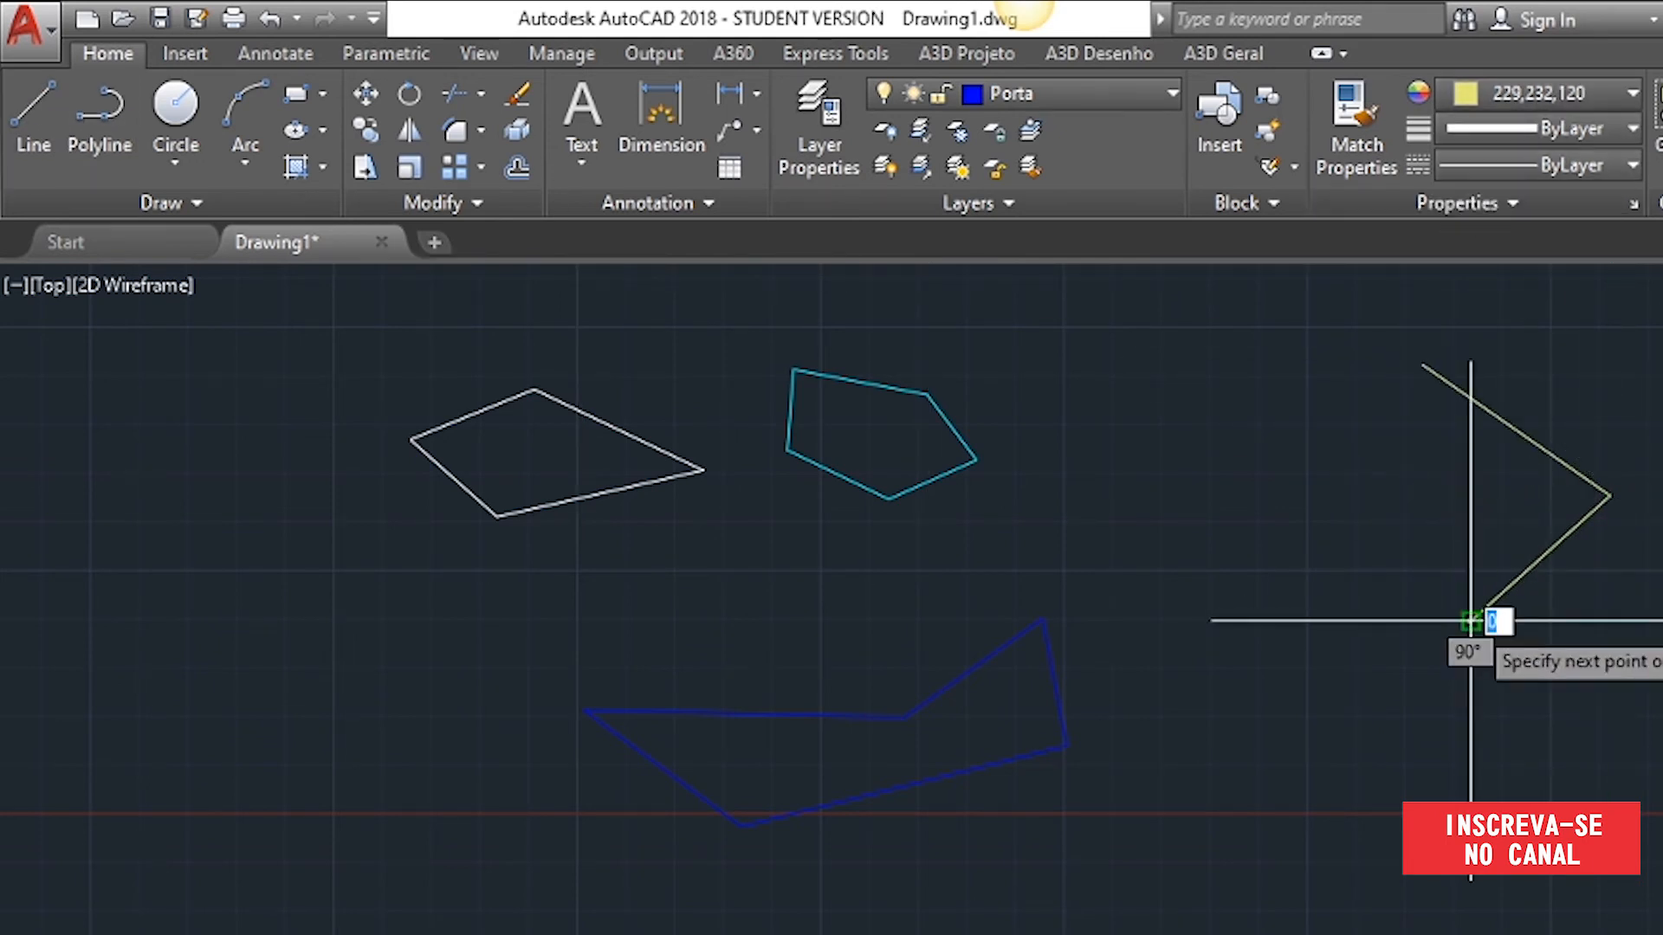
{"action": "left_click", "coordinate": [1470, 621]}
{"action": "left_click", "coordinate": [1276, 526]}
{"action": "left_click", "coordinate": [1356, 431]}
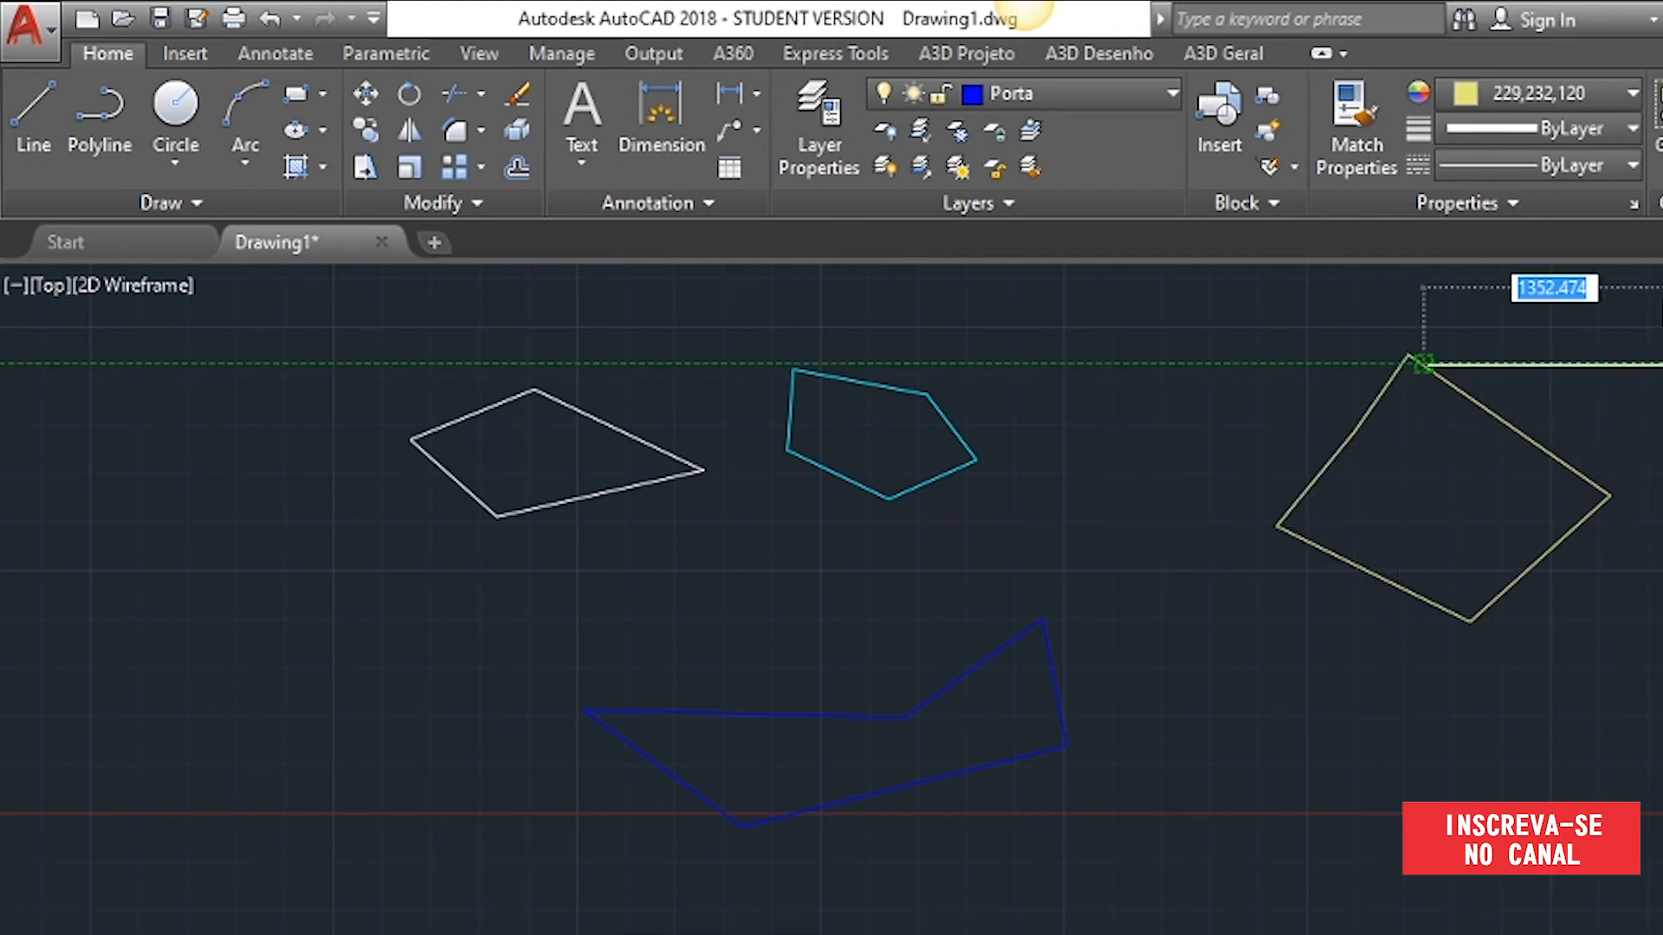
{"action": "left_click", "coordinate": [1409, 355]}
{"action": "key", "text": "Return"}
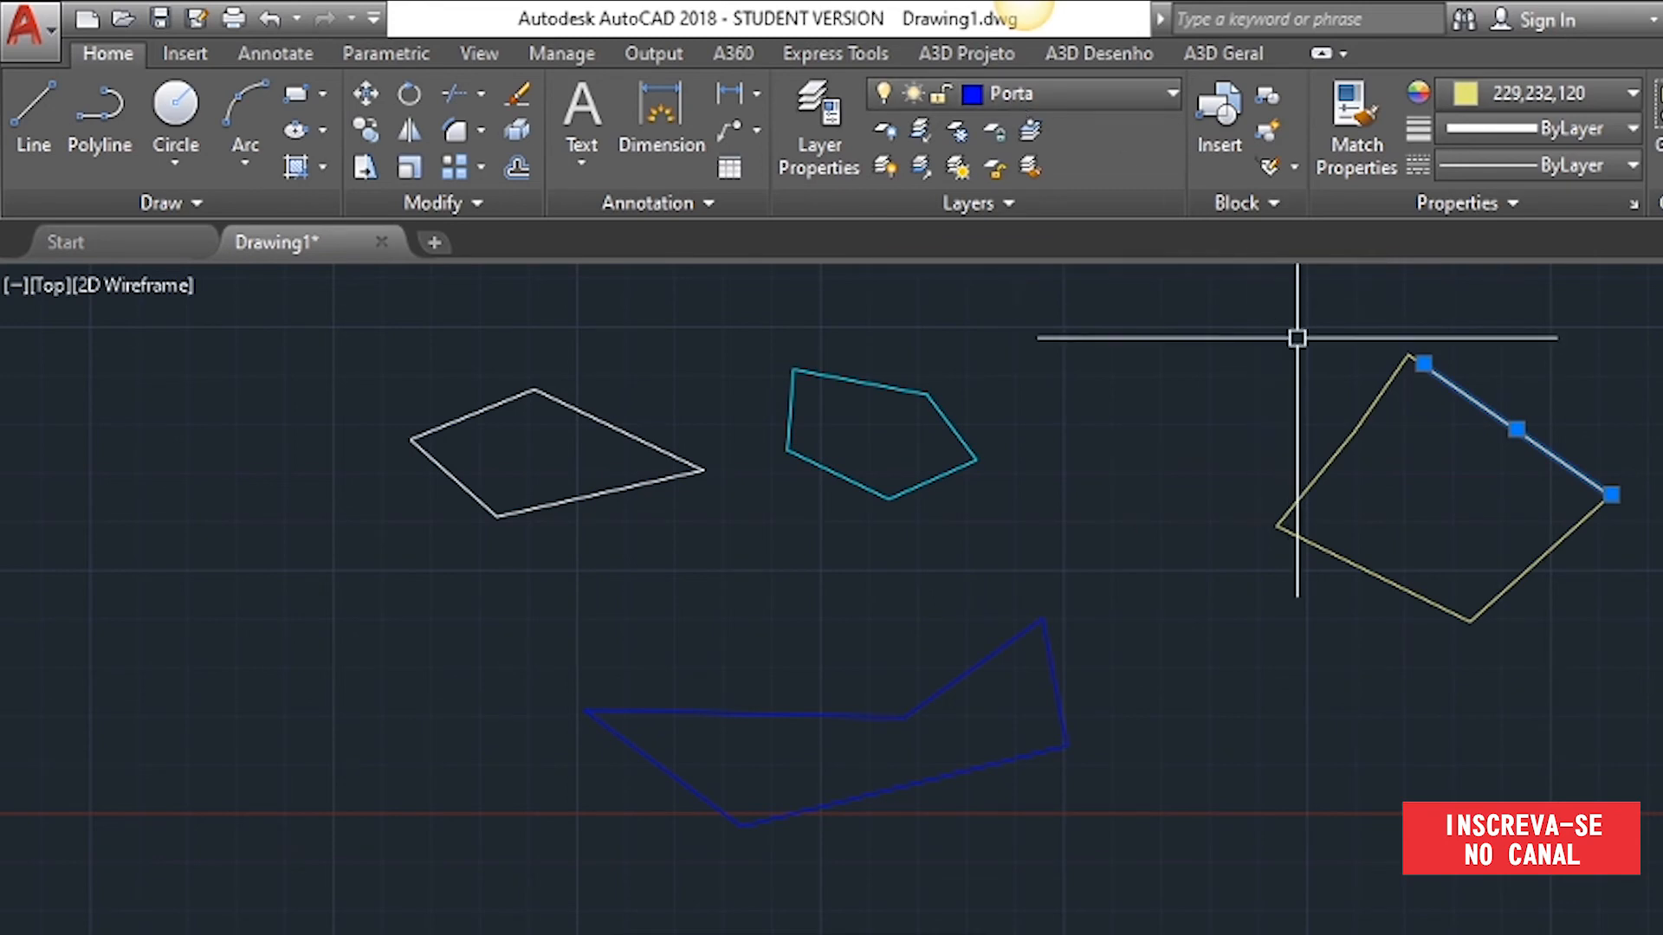
{"action": "key", "text": "Escape"}
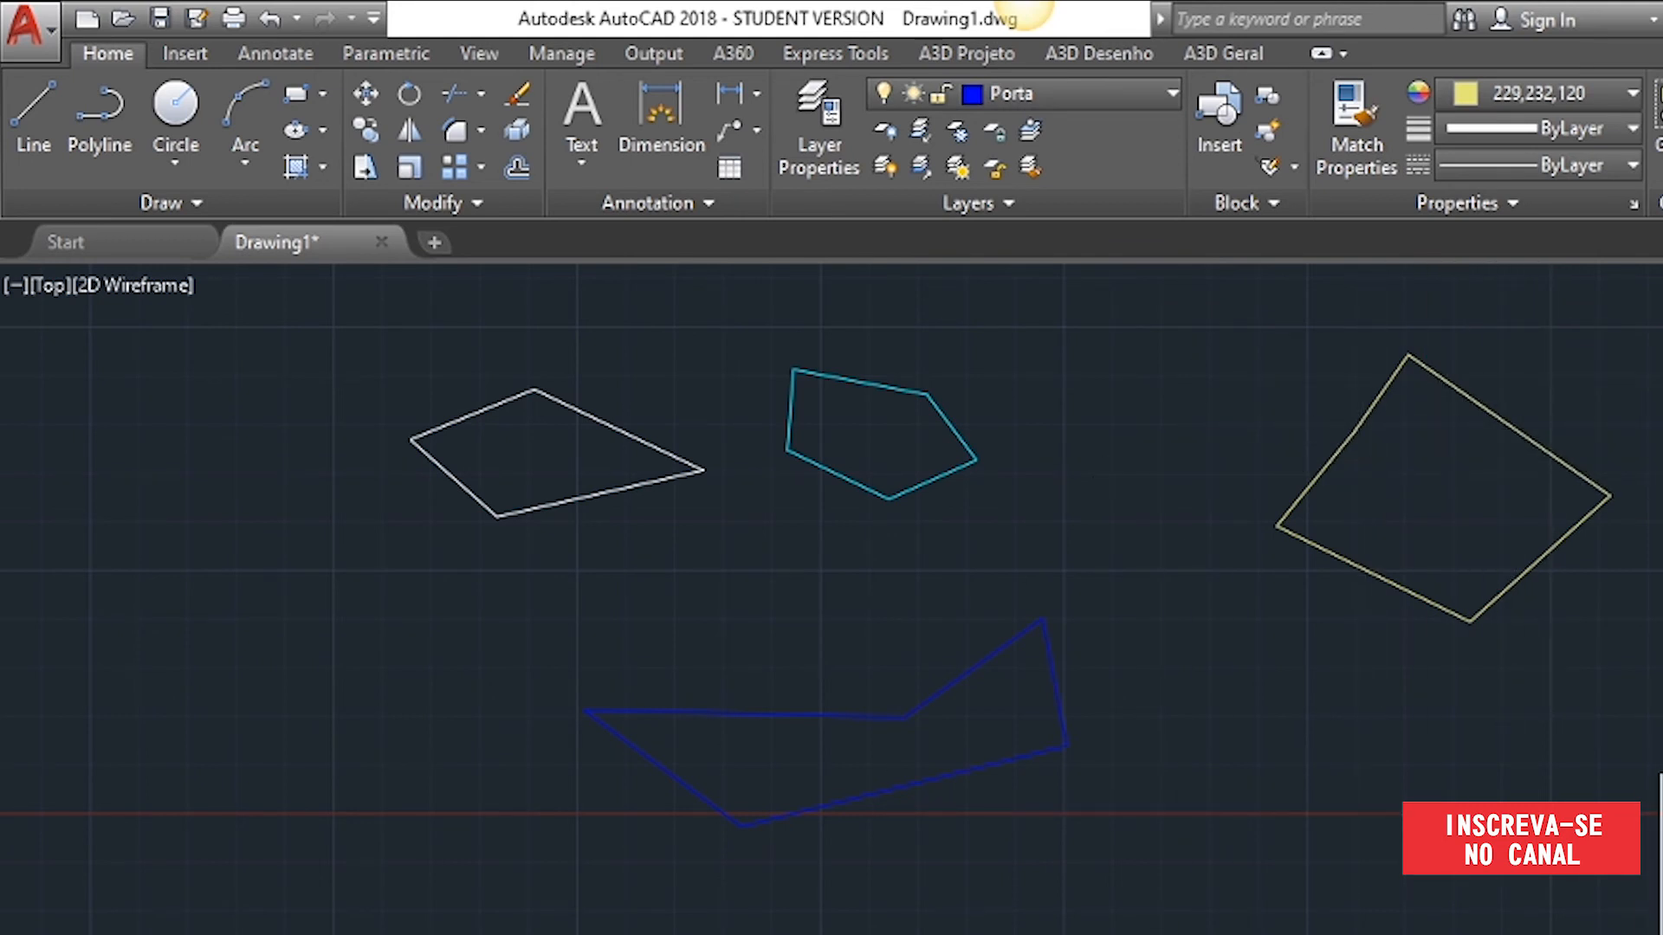
- Make Janela the current layer and draw a closed five-sided outline below the pale yellow shape, keeping the 229,232,120 color override
{"action": "left_click", "coordinate": [1105, 97]}
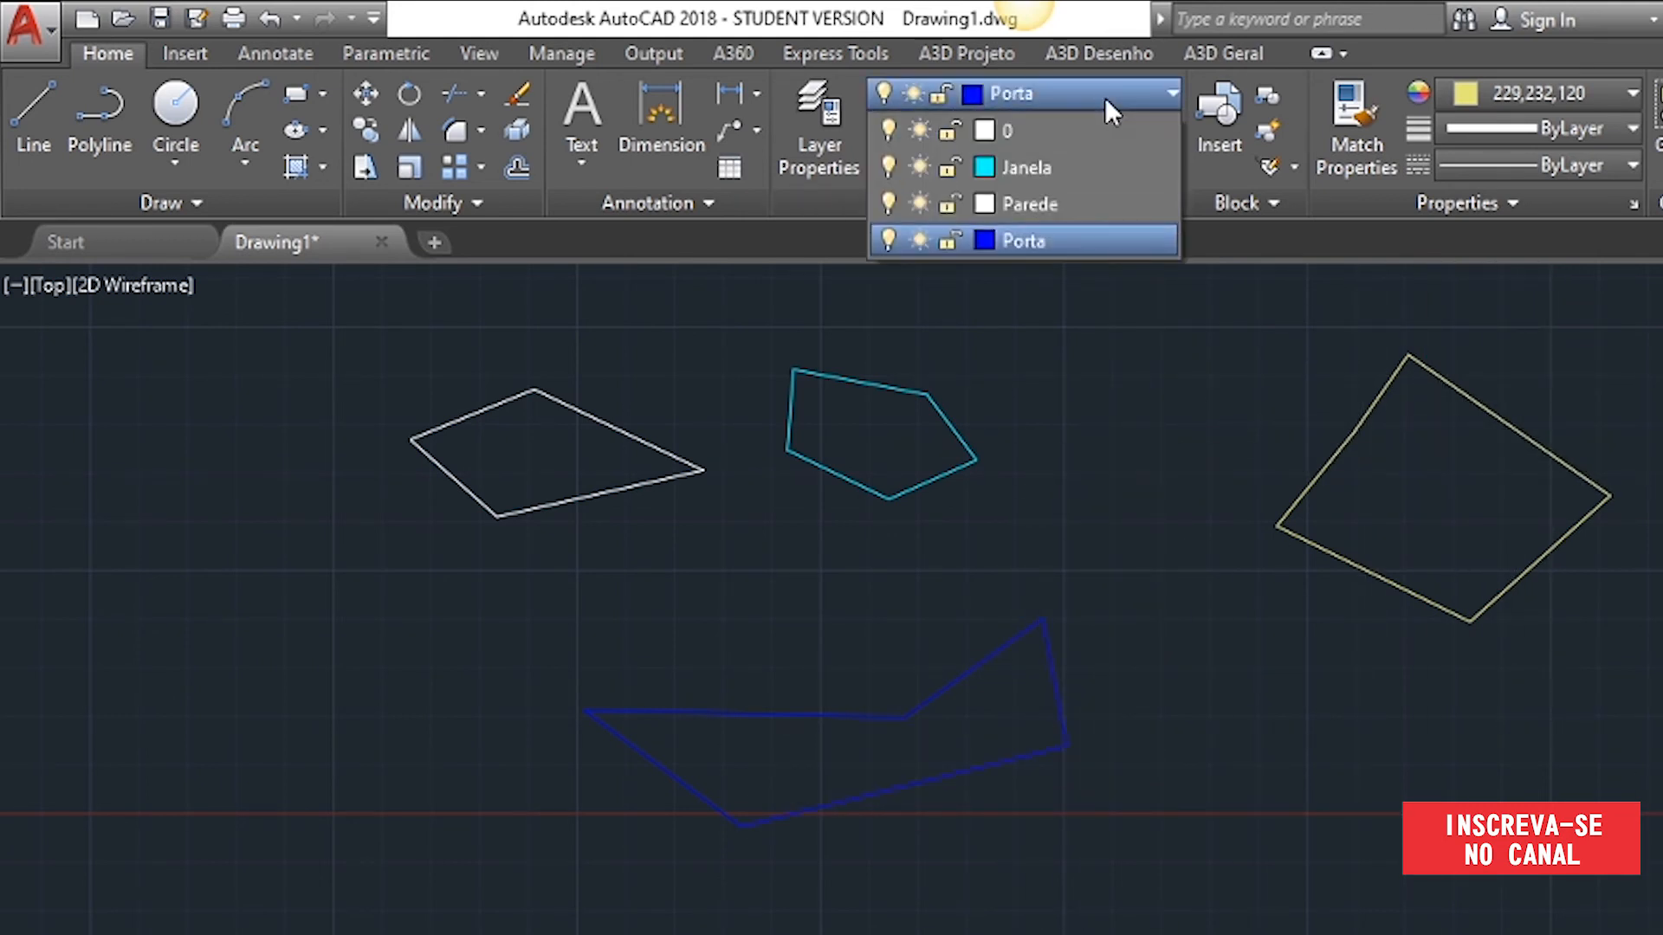
{"action": "left_click", "coordinate": [1095, 167]}
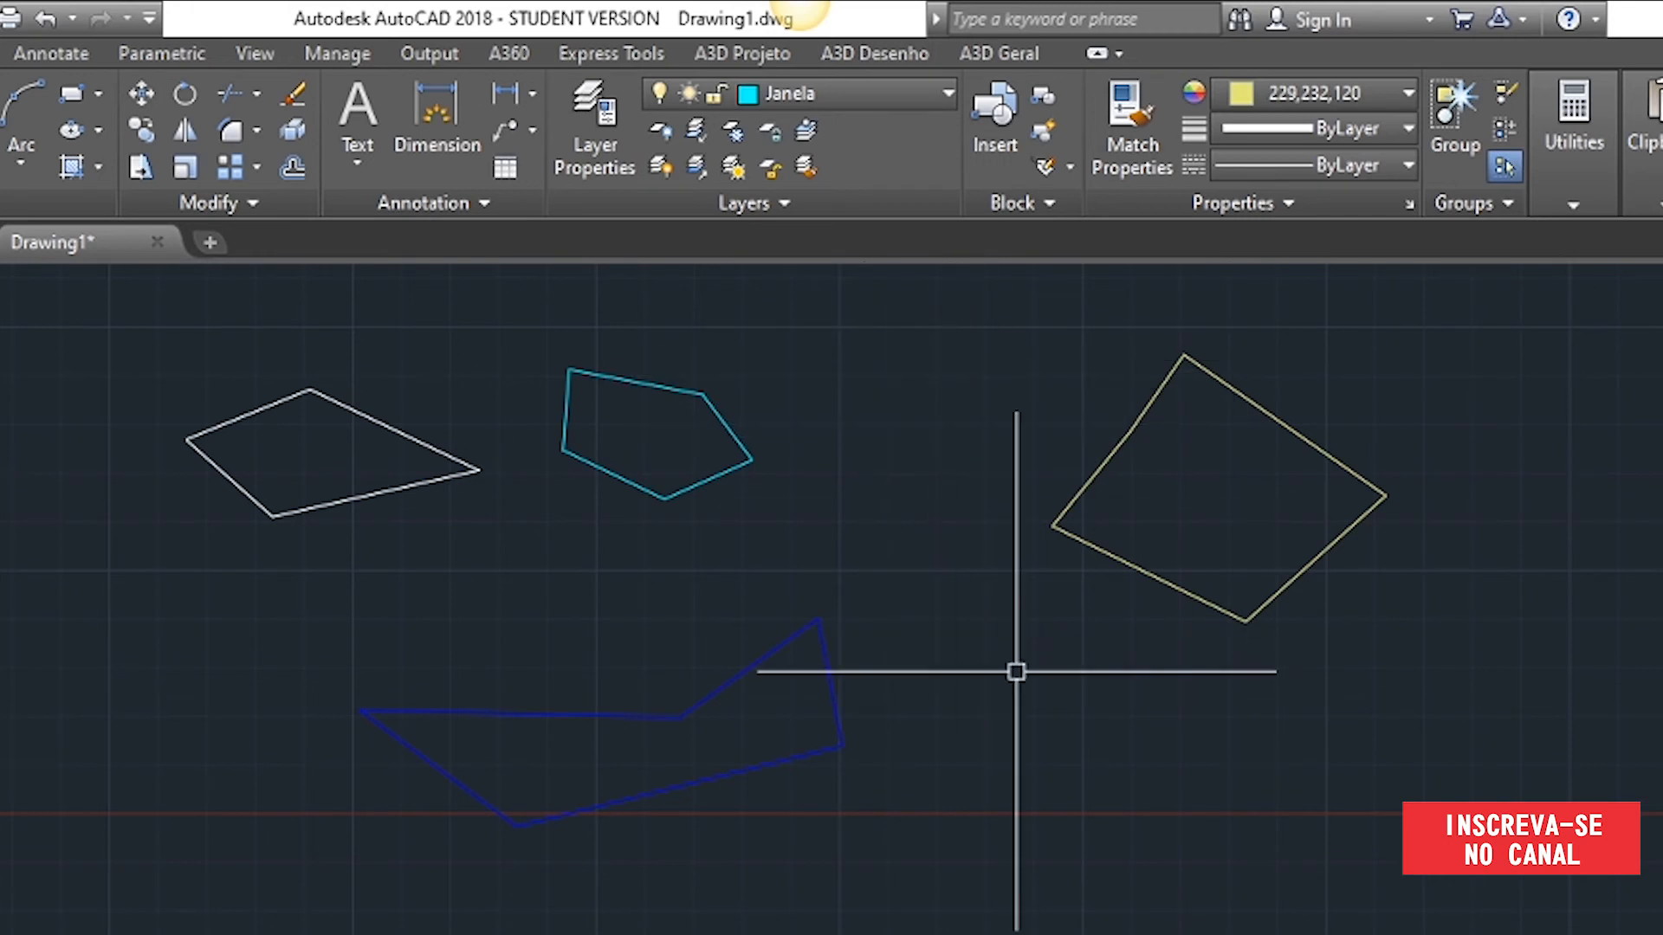
{"action": "key", "text": "Return"}
{"action": "left_click", "coordinate": [997, 777]}
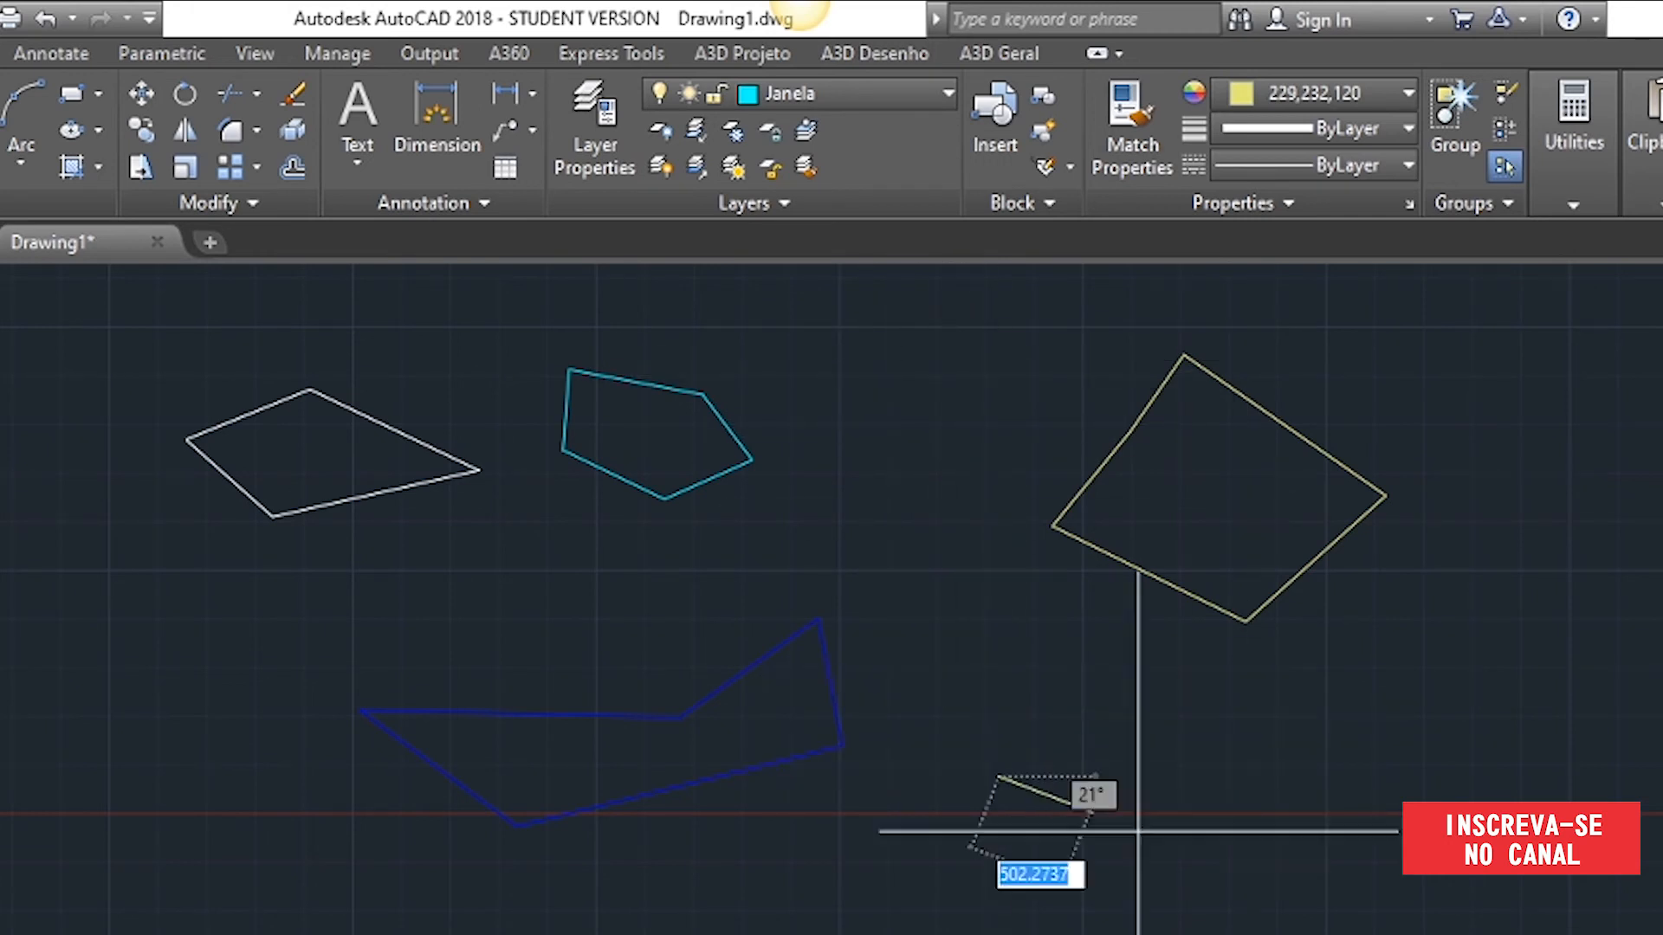
{"action": "left_click", "coordinate": [1178, 882]}
{"action": "left_click", "coordinate": [1276, 792]}
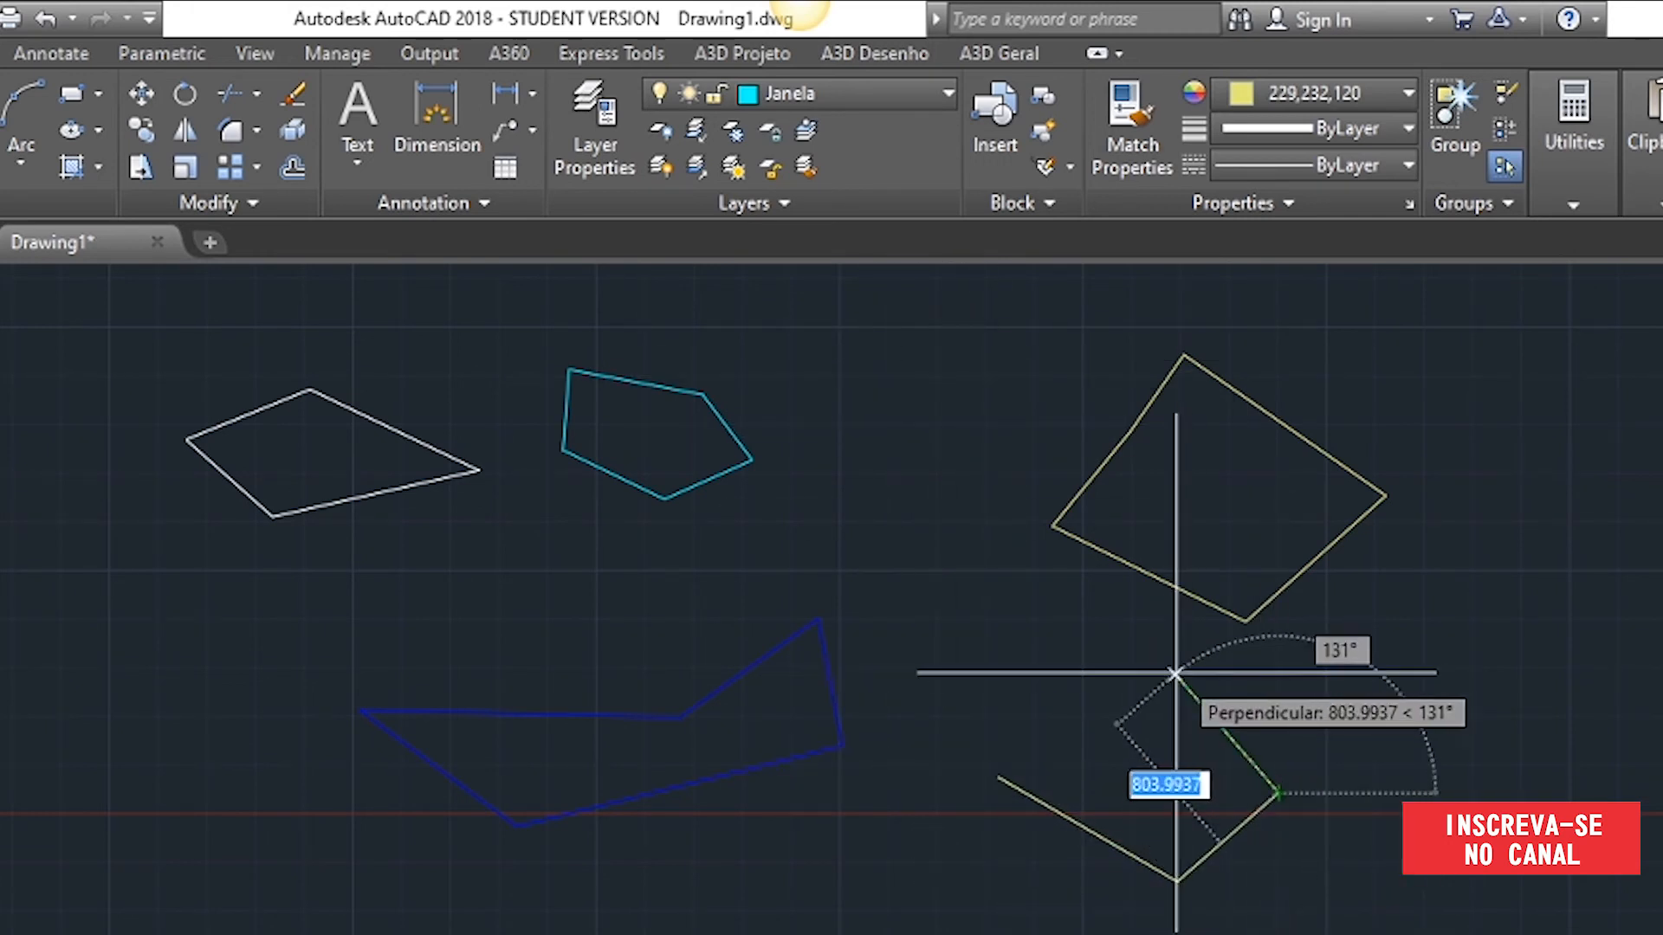
{"action": "left_click", "coordinate": [1174, 676]}
{"action": "left_click", "coordinate": [1064, 717]}
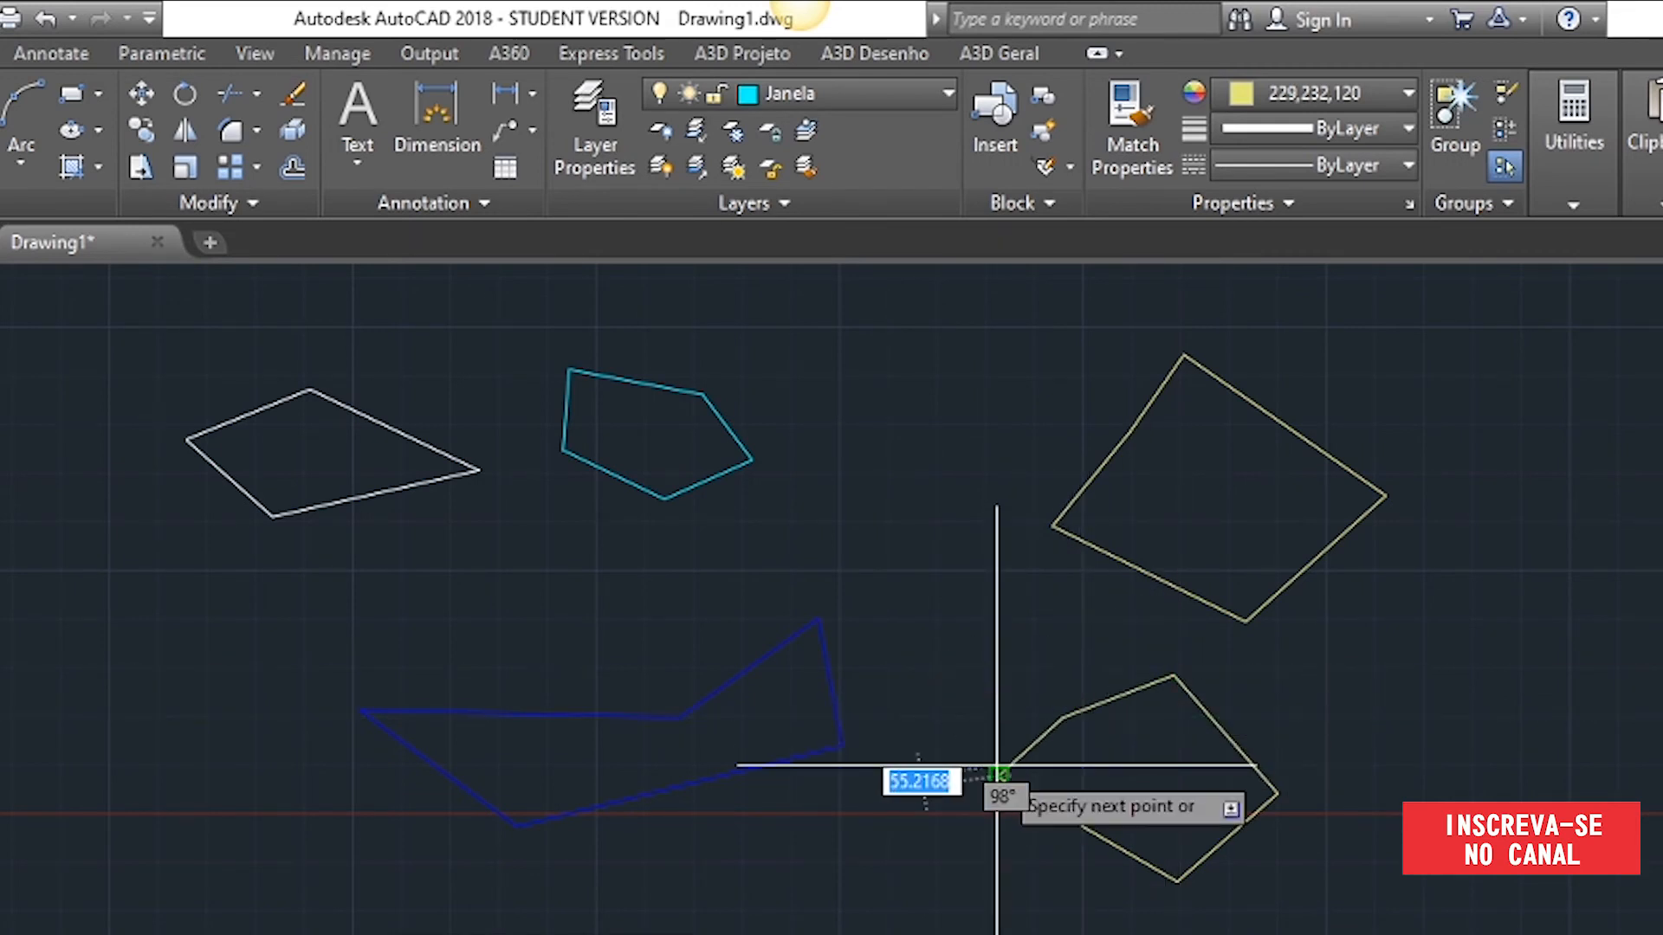
{"action": "left_click", "coordinate": [996, 778]}
{"action": "key", "text": "Return"}
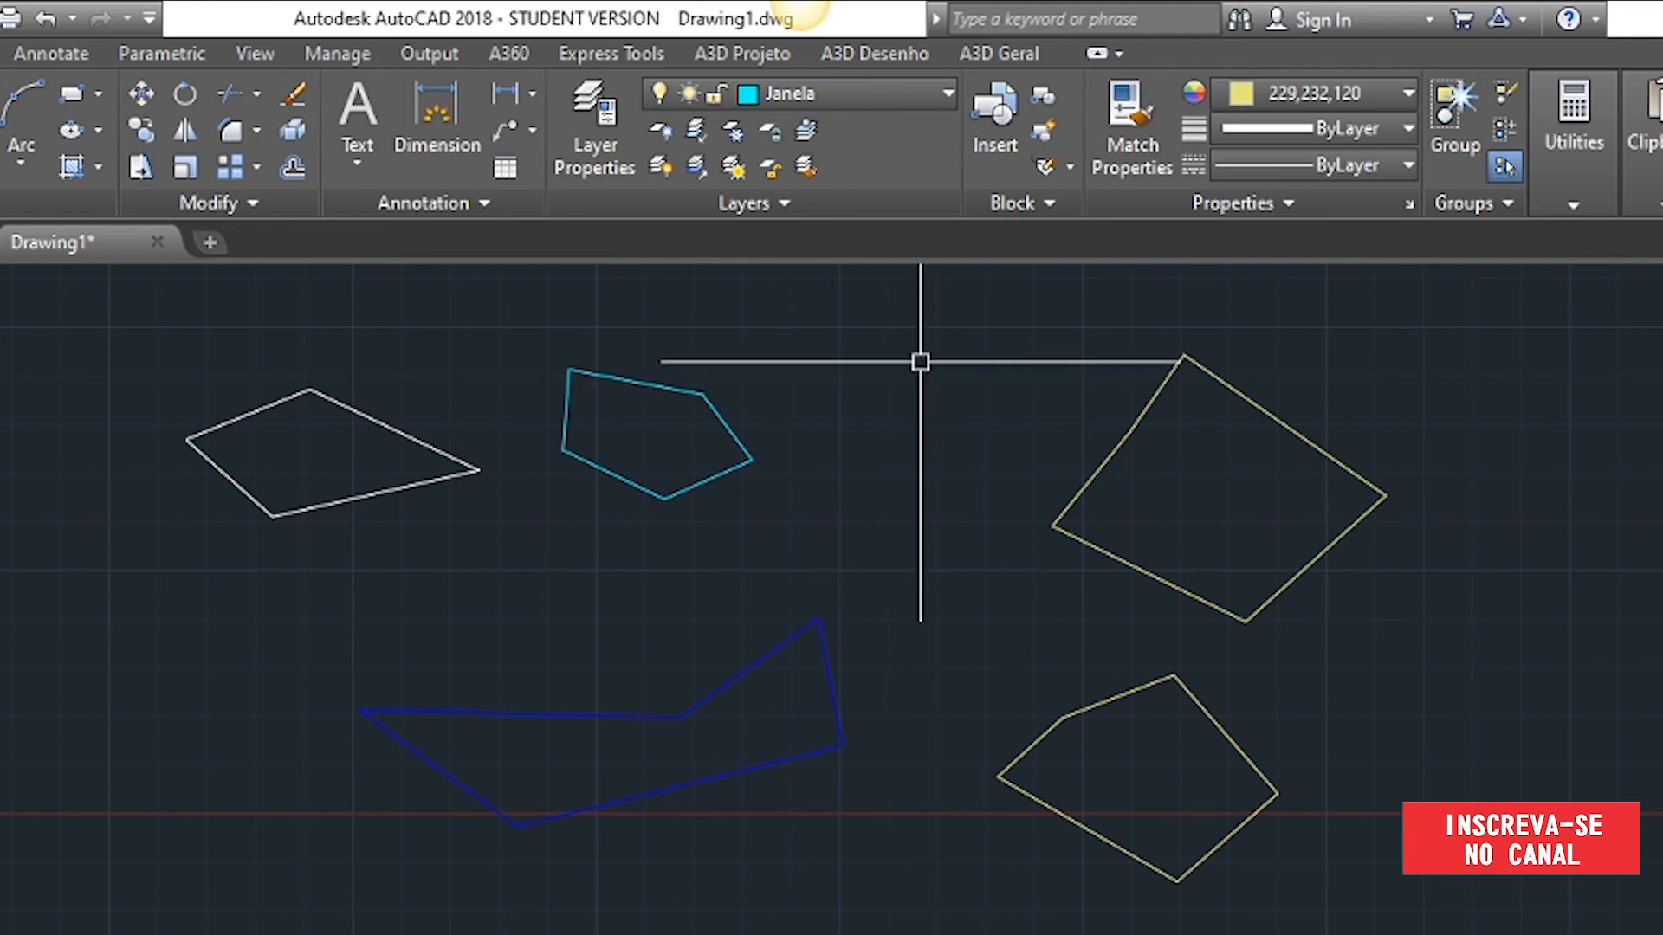
- Set the object color back to ByLayer and draw a narrow, closed four-sided outline on the Janela layer beside the upper pale yellow shape
{"action": "left_click", "coordinate": [1402, 94]}
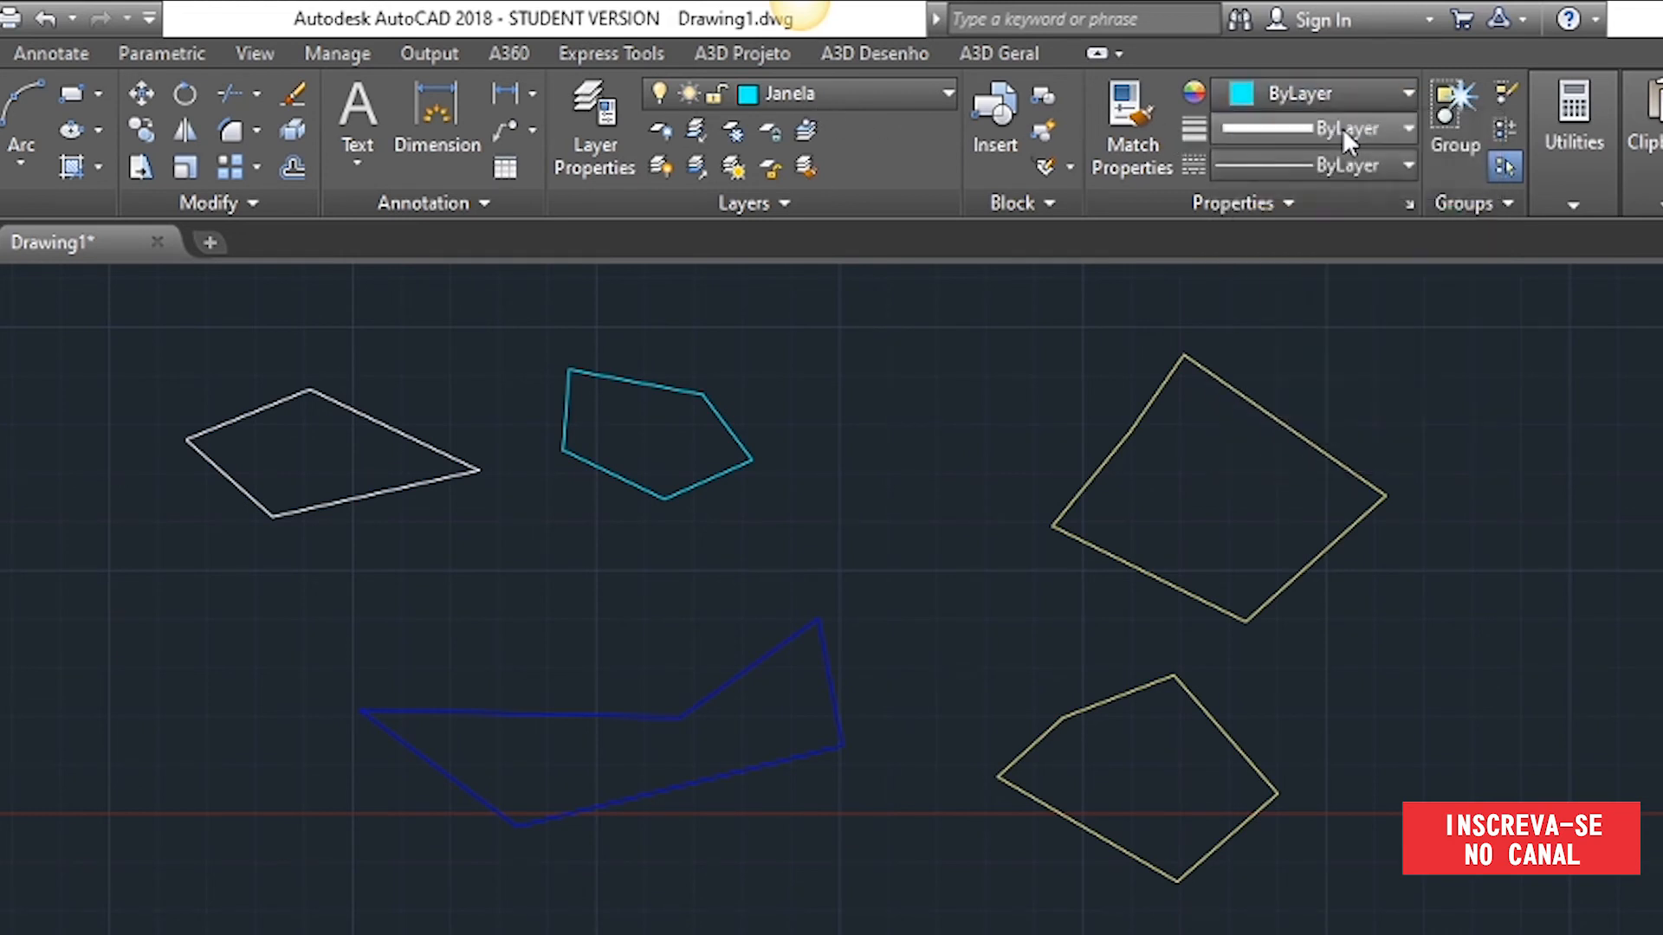
{"action": "left_click", "coordinate": [1343, 134]}
{"action": "type", "text": "l"}
{"action": "key", "text": "Return"}
{"action": "left_click", "coordinate": [1442, 371]}
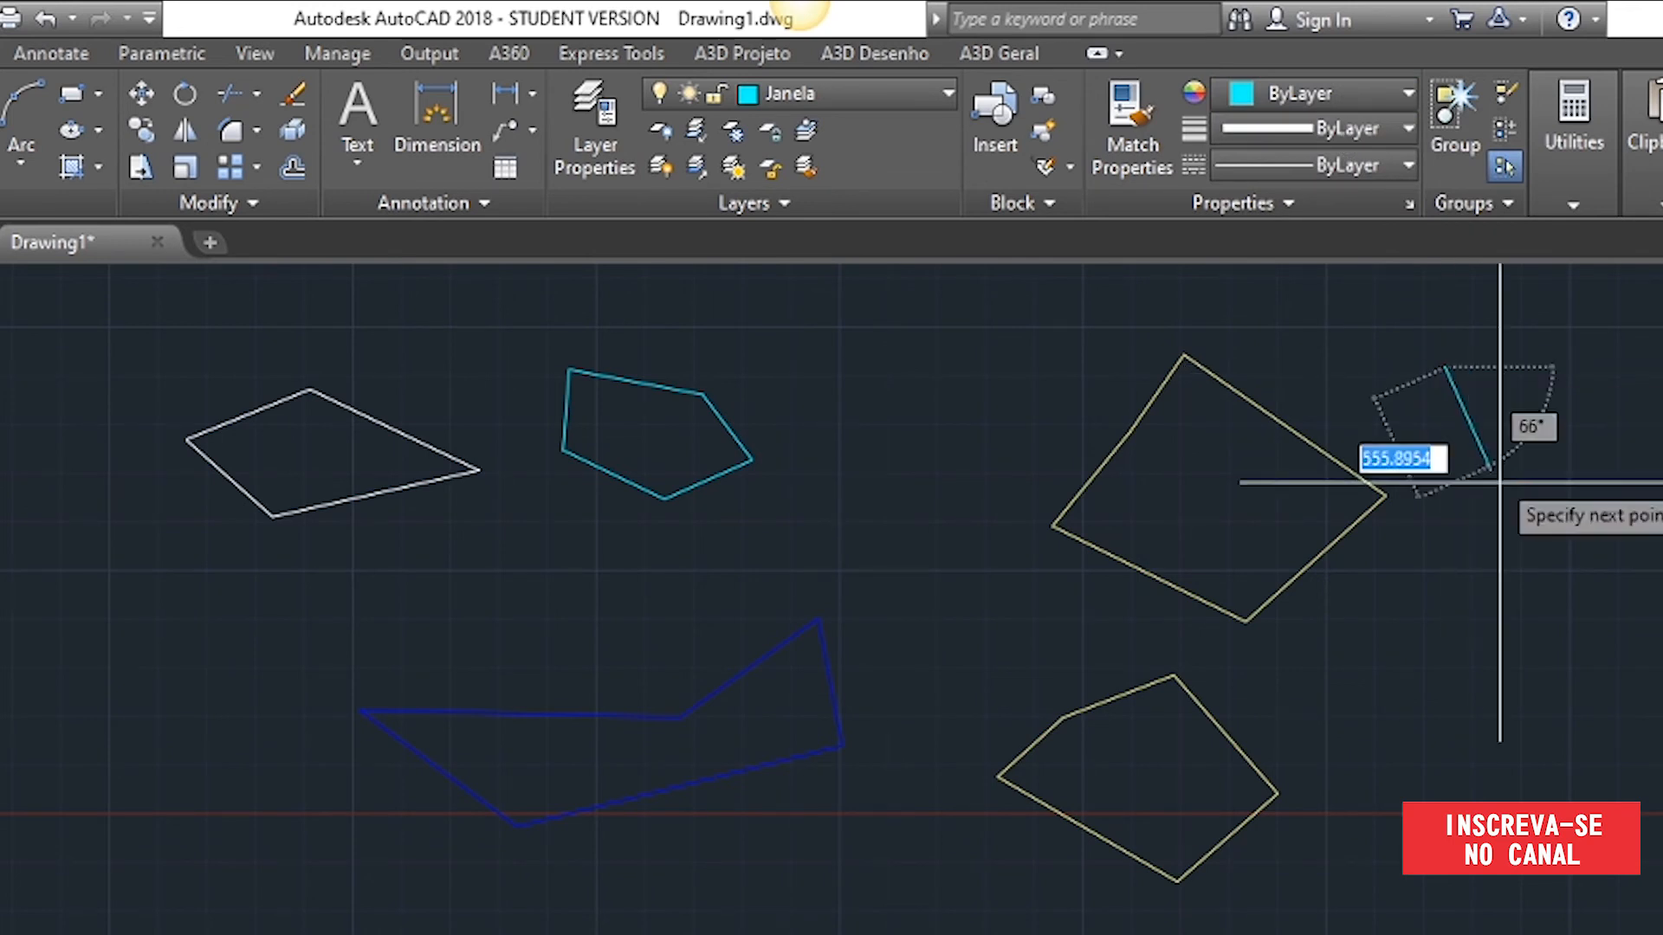
{"action": "left_click", "coordinate": [1535, 544]}
{"action": "left_click", "coordinate": [1445, 592]}
{"action": "left_click", "coordinate": [1420, 435]}
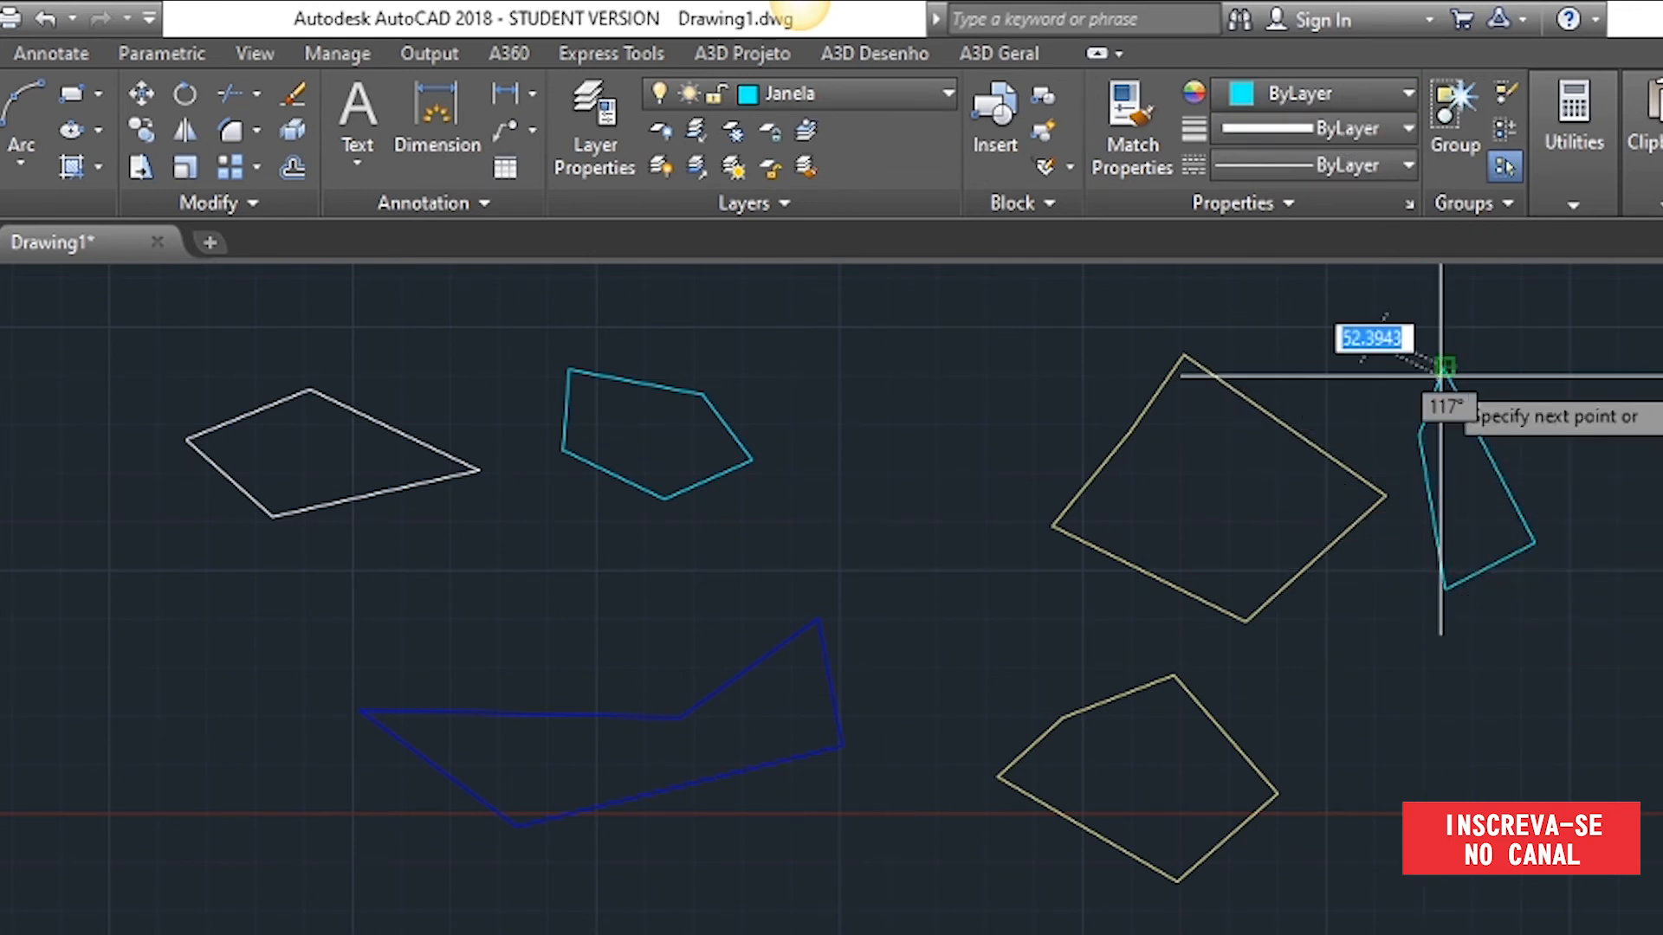
{"action": "left_click", "coordinate": [1442, 371]}
{"action": "key", "text": "Return"}
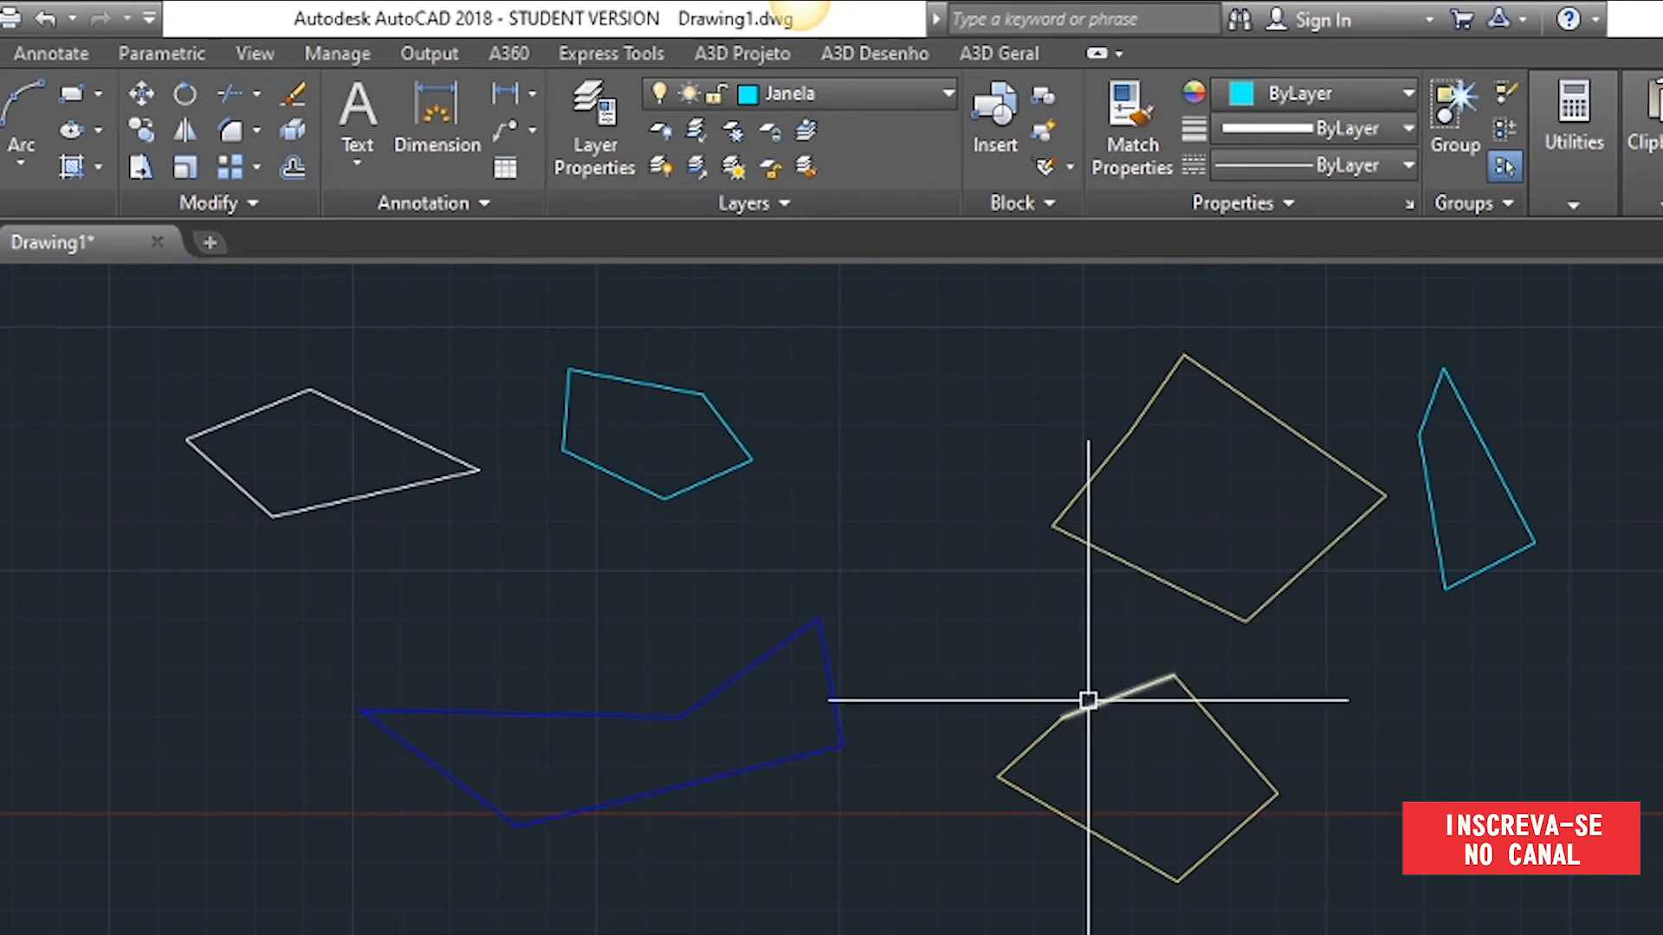
- Inspect the layer and color properties of one line in each of the two pale yellow shapes
{"action": "mouse_move", "coordinate": [1089, 701]}
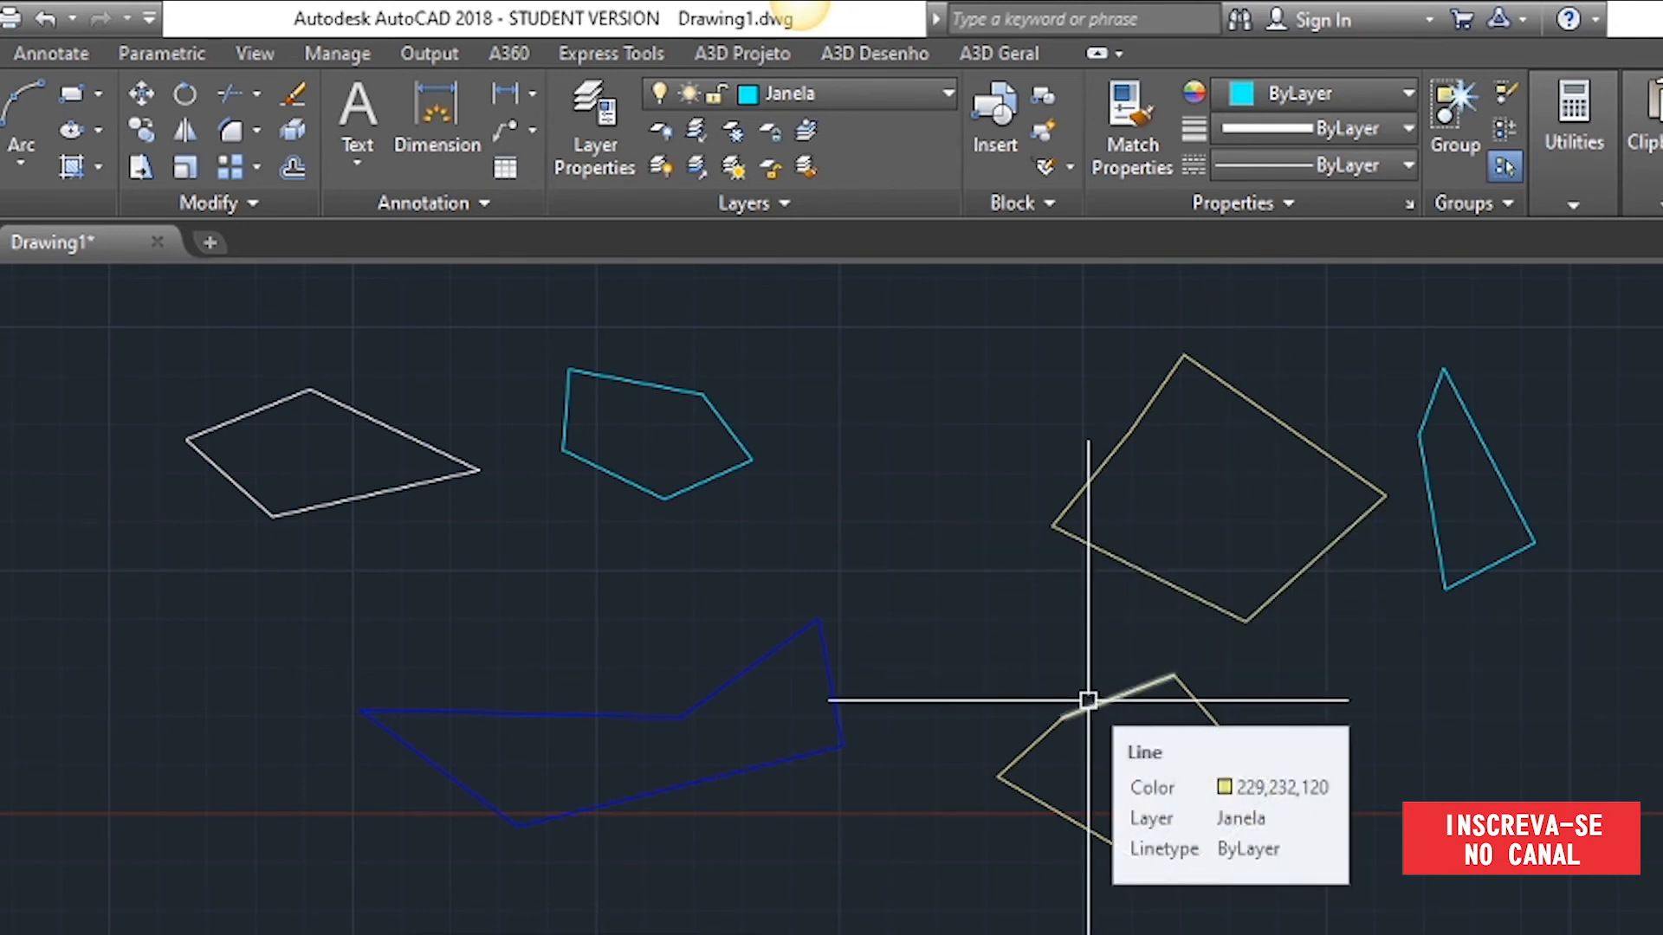
{"action": "left_click", "coordinate": [1089, 701]}
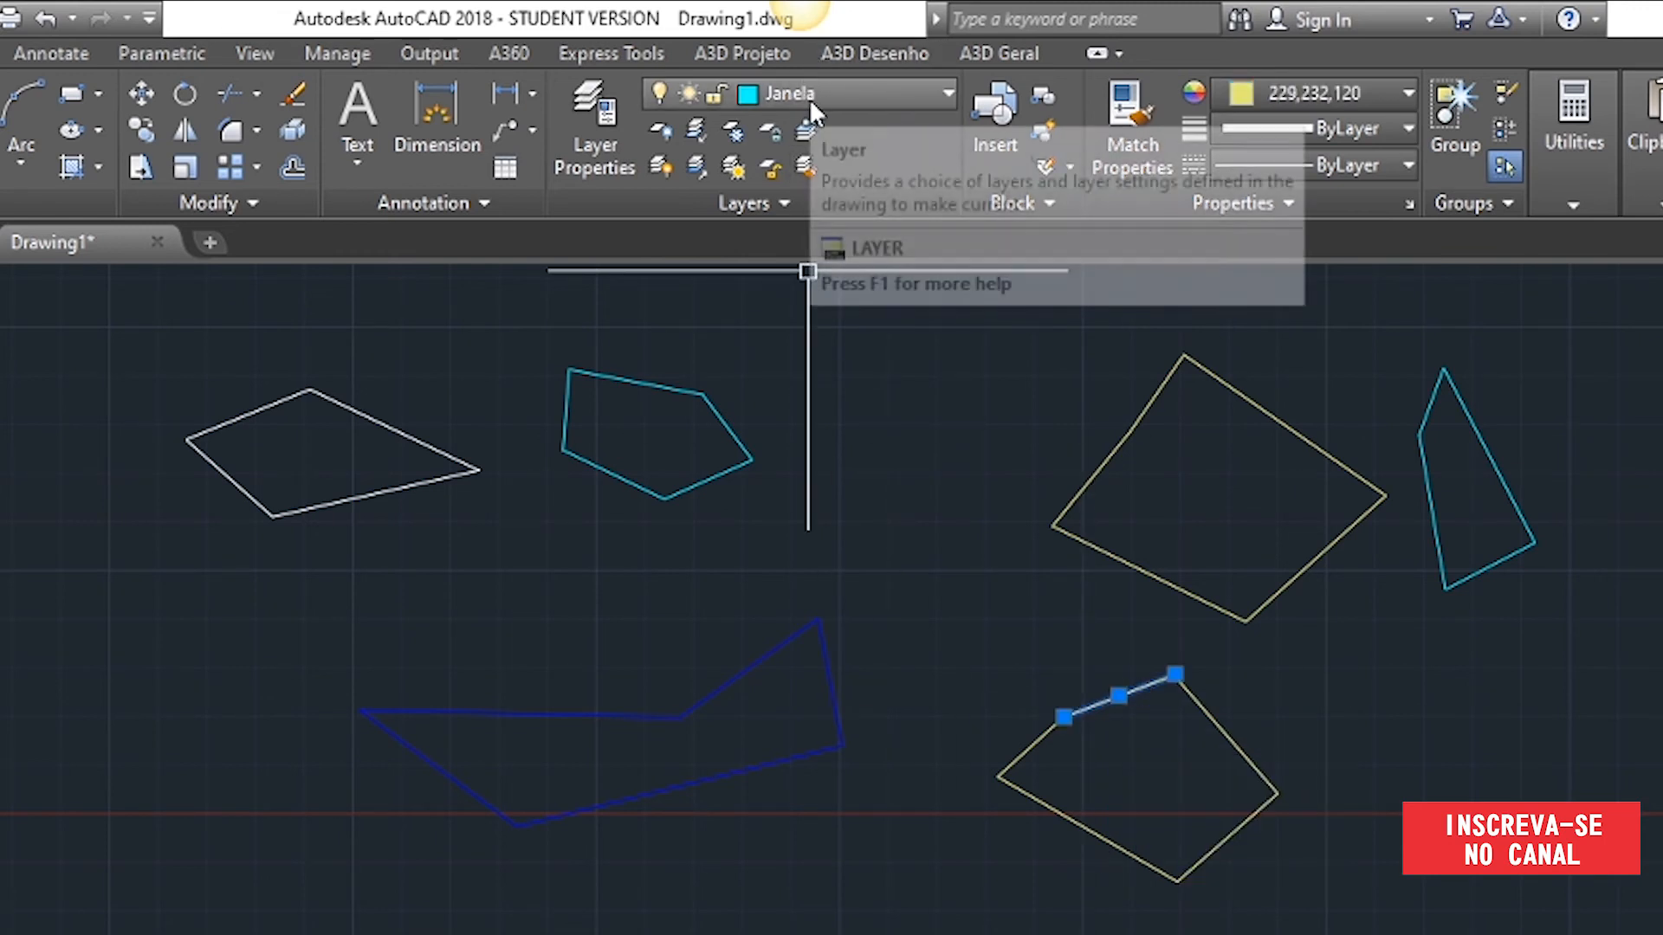
{"action": "key", "text": "Escape"}
{"action": "left_click", "coordinate": [1161, 398]}
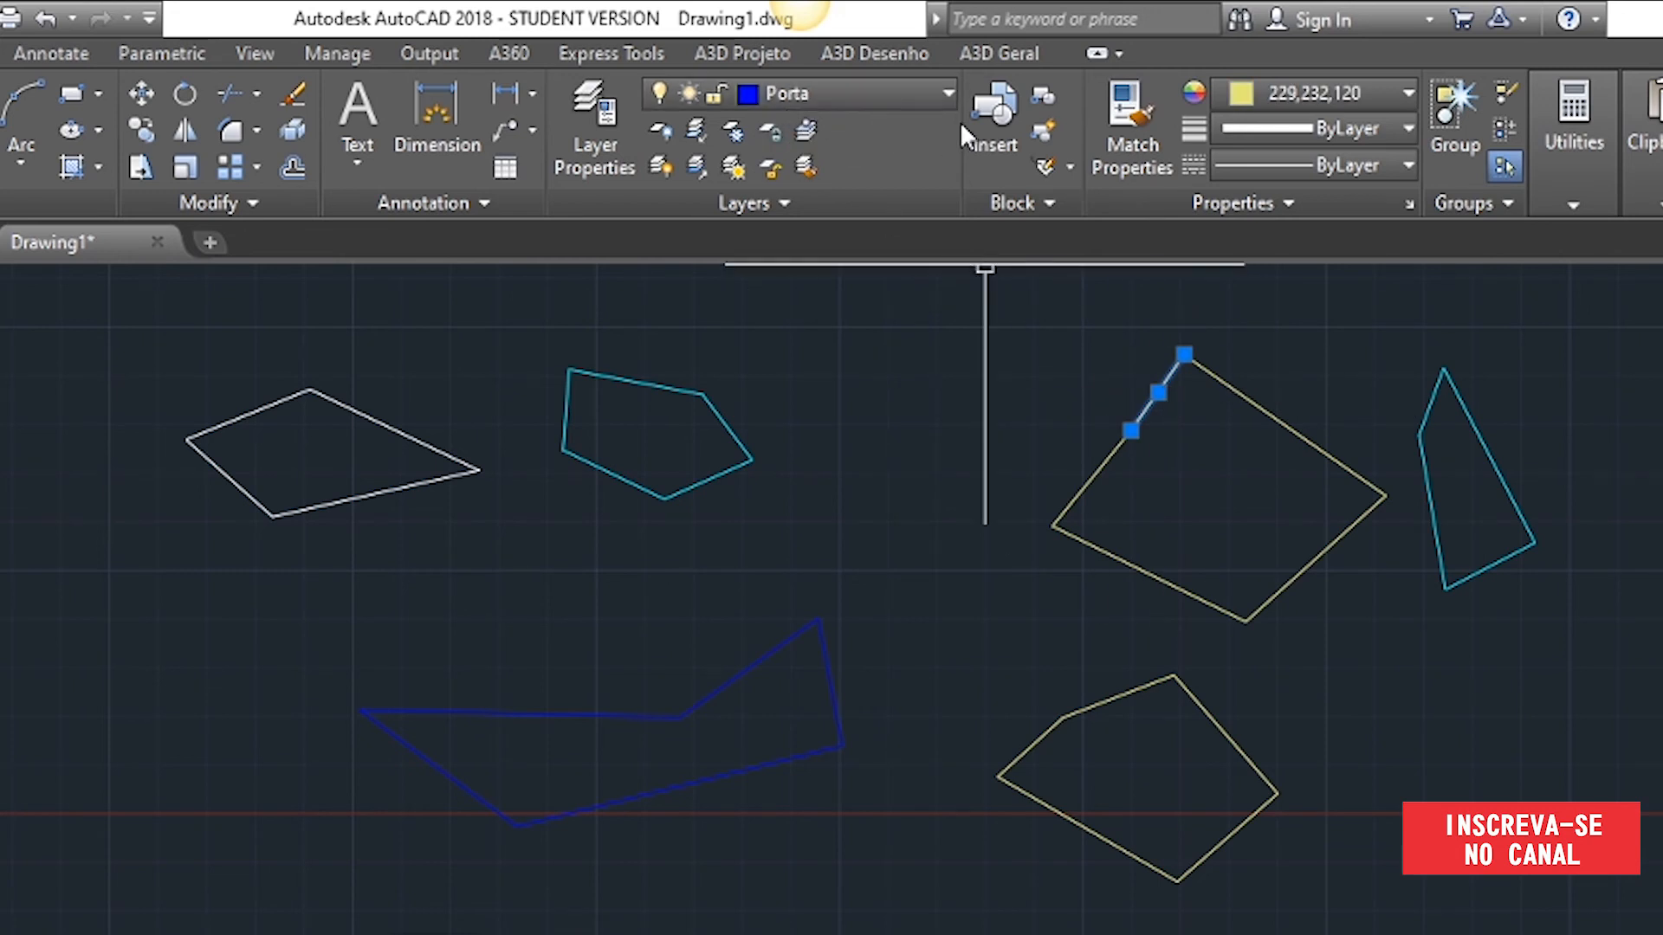
{"action": "key", "text": "Escape"}
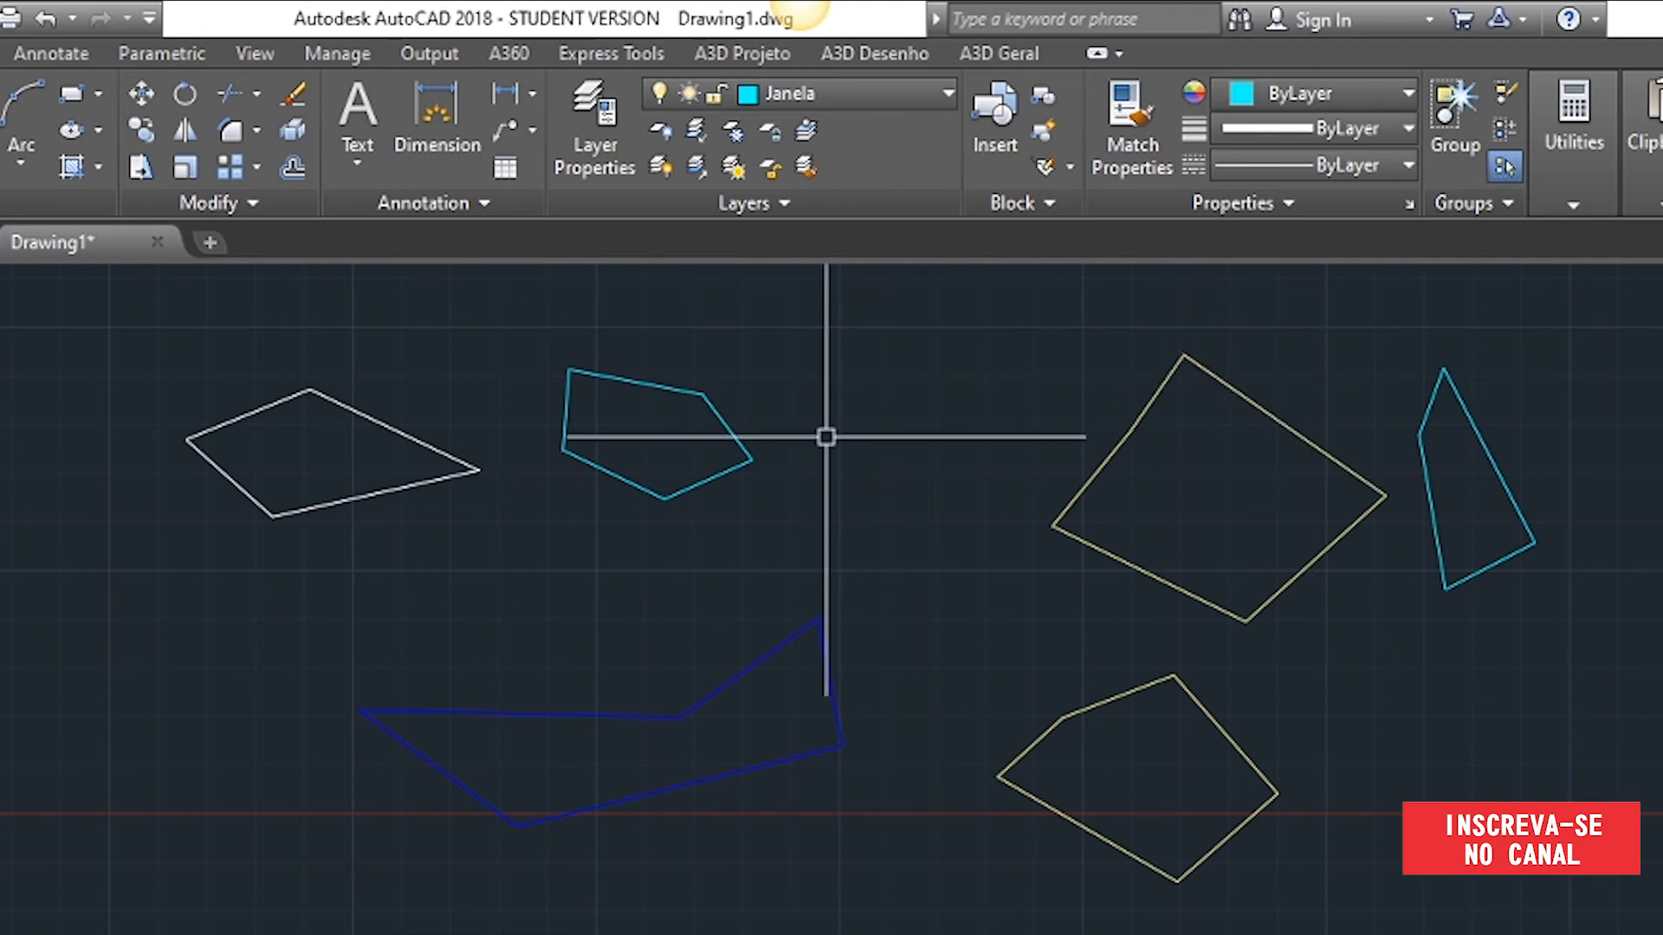
- Turn off the current layer Janela, accepting that new objects on it will be hidden
{"action": "left_click", "coordinate": [719, 97]}
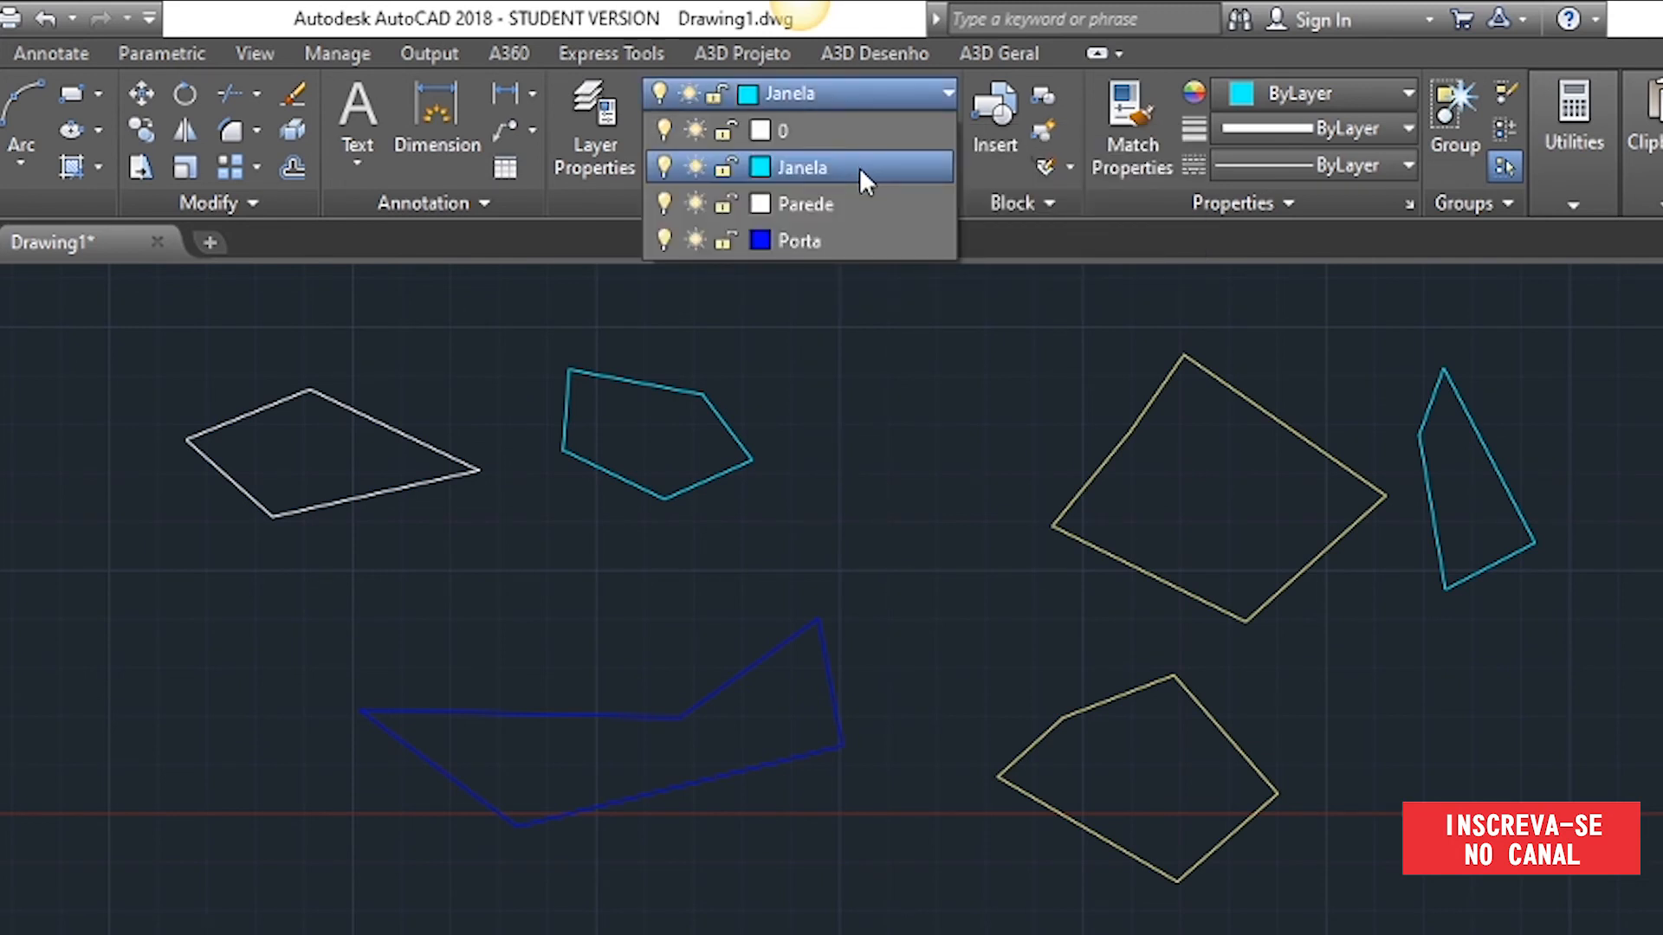
{"action": "left_click", "coordinate": [665, 167]}
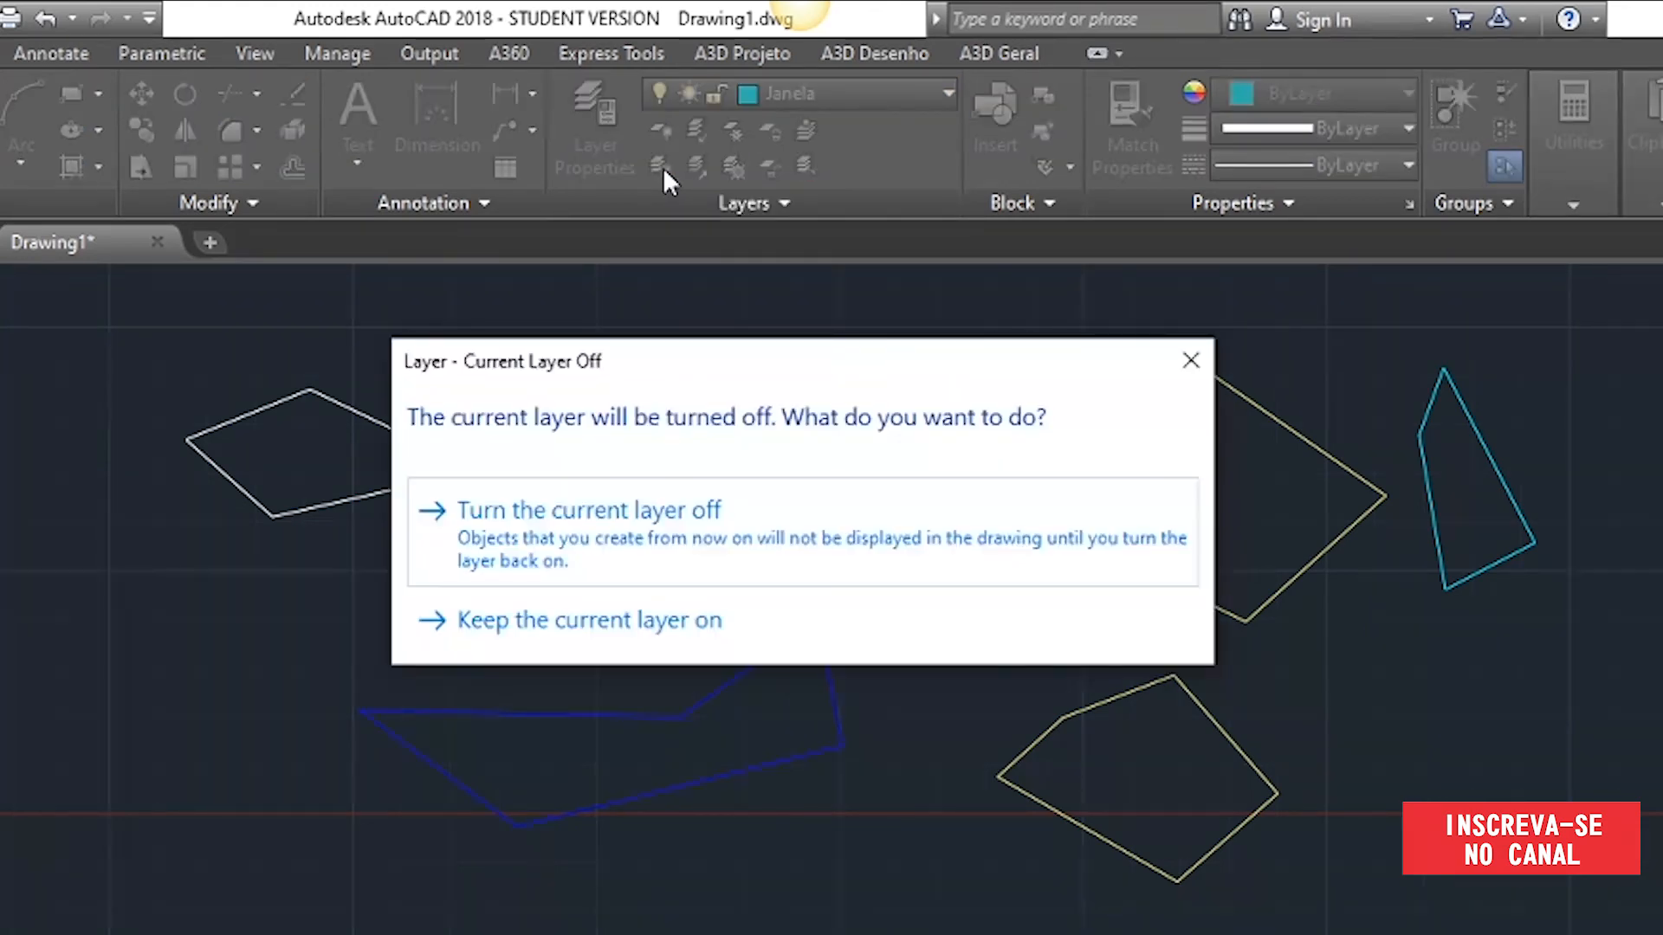
{"action": "left_click", "coordinate": [676, 511]}
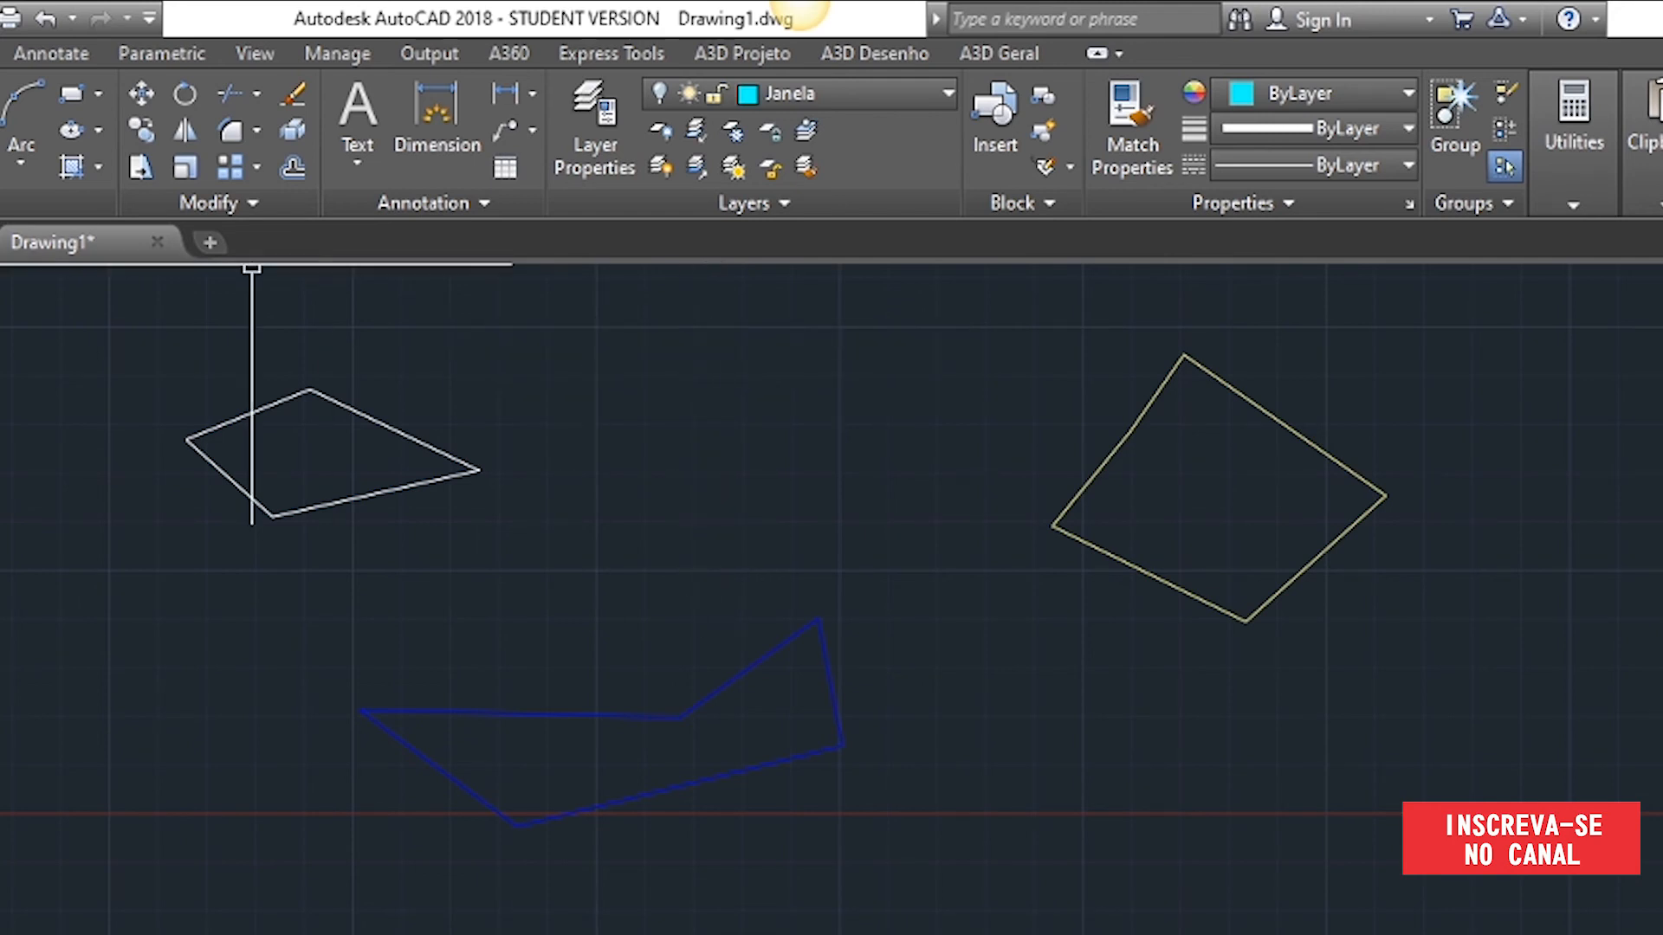
- Draw a few trial segments with the Line command between the white and upper pale yellow shapes while Janela is off
{"action": "key", "text": "l"}
{"action": "key", "text": "Return"}
{"action": "left_click", "coordinate": [616, 373]}
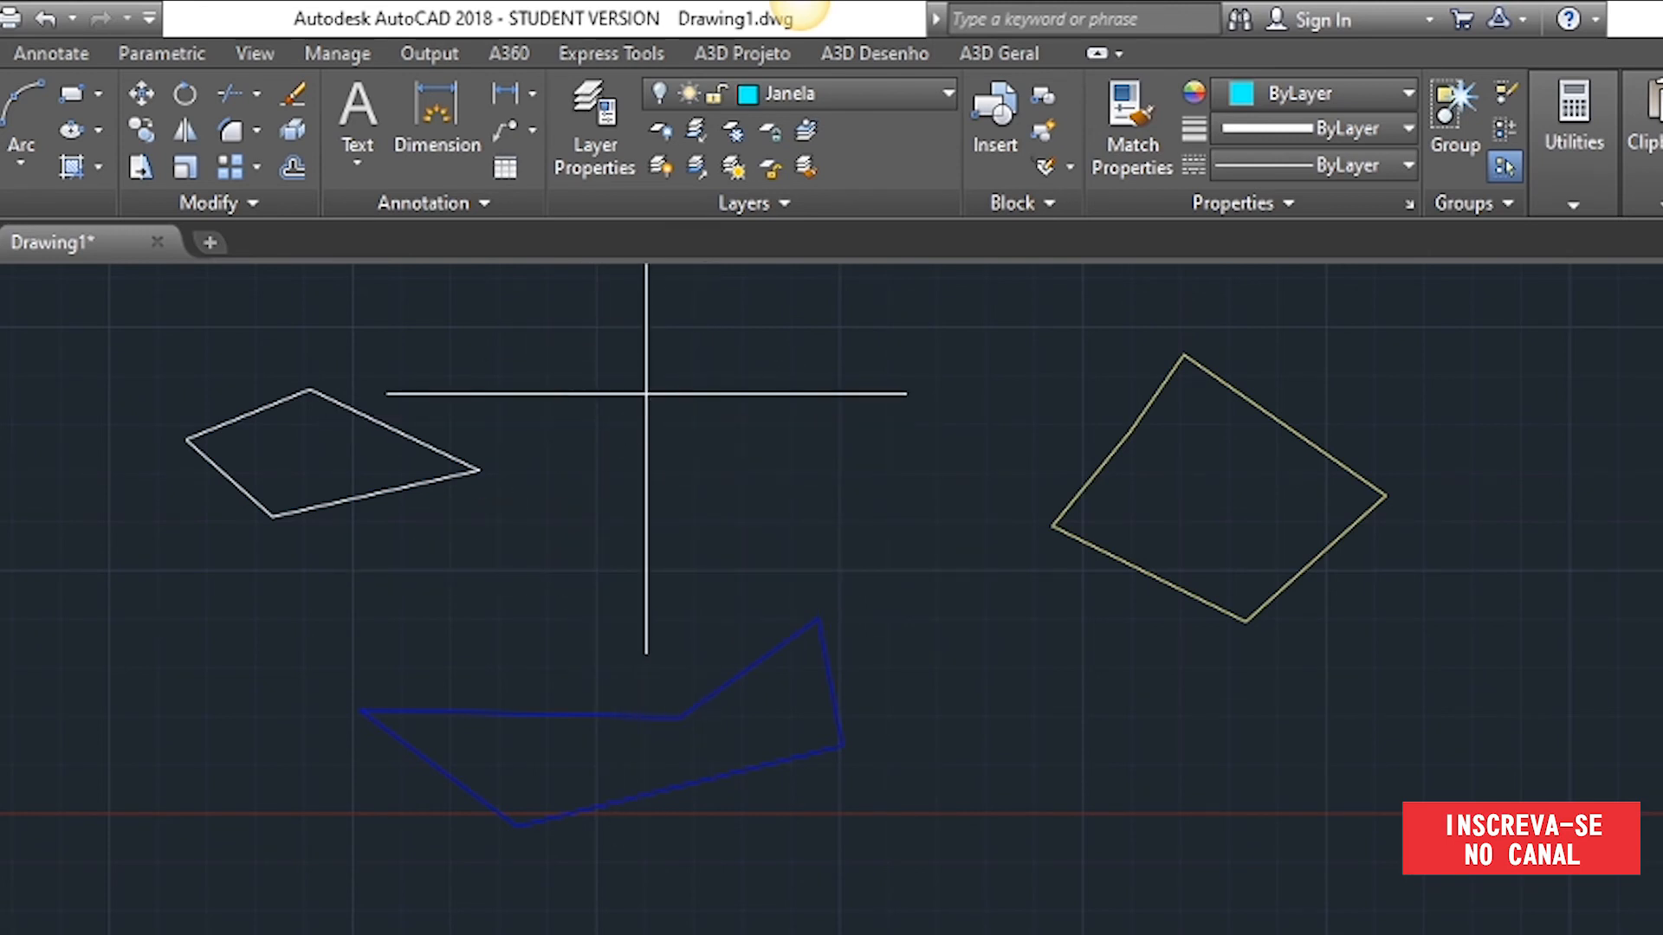
{"action": "key", "text": "Escape"}
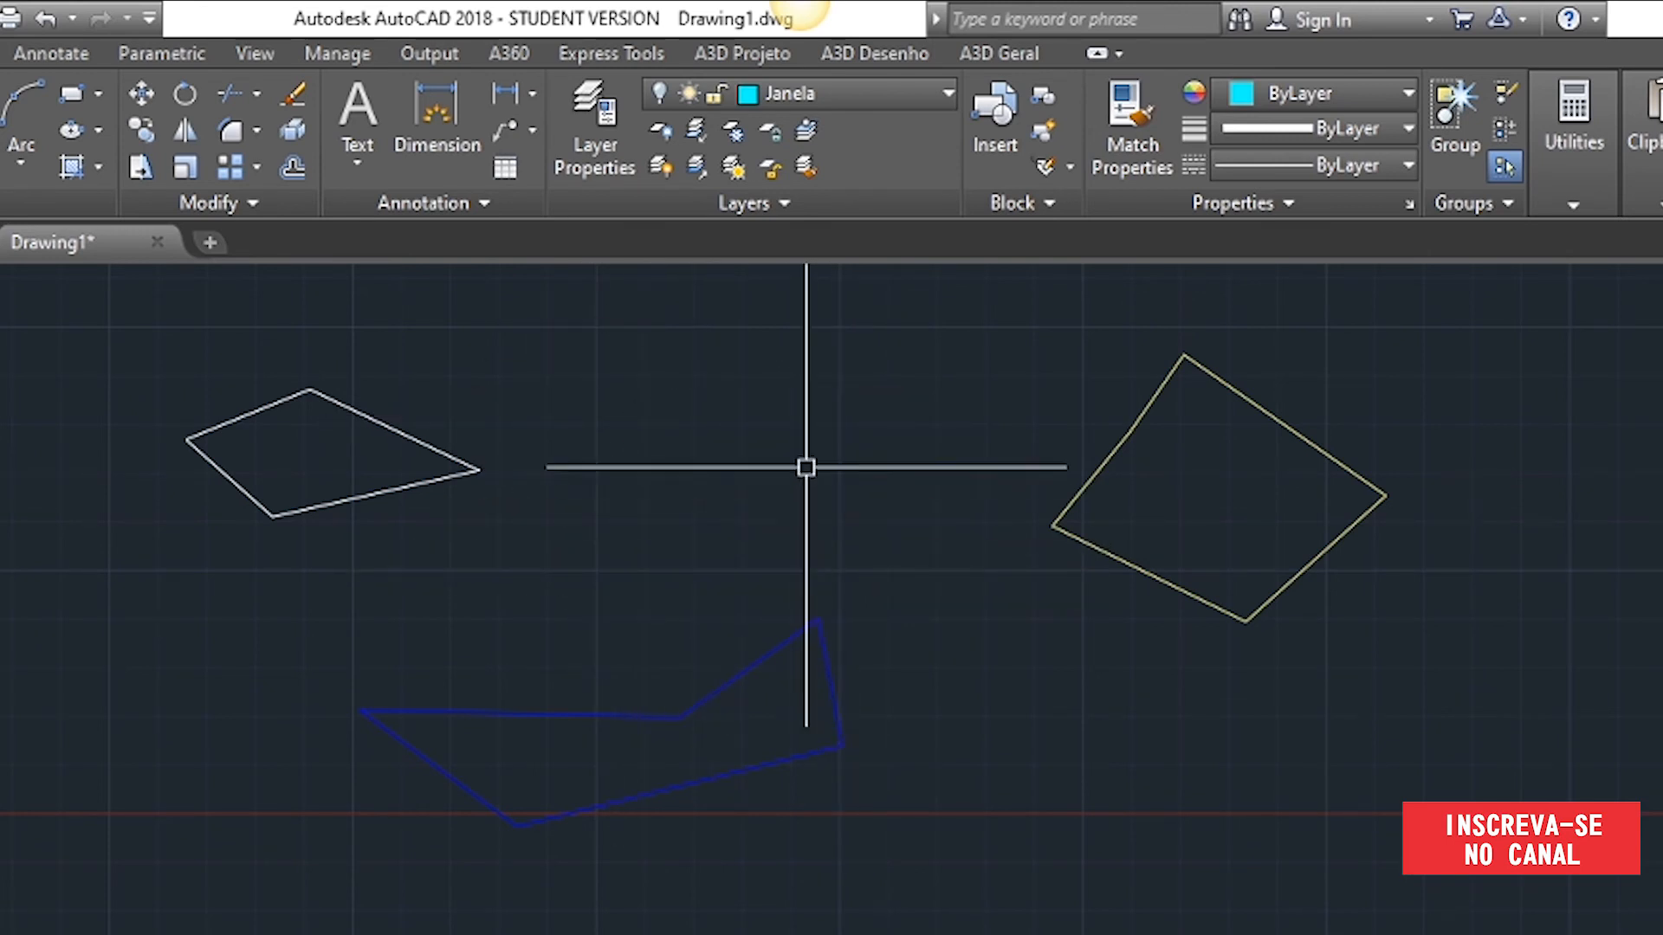
- Turn the Janela layer back on and erase the trial lines overlapping the cyan five-sided shape
{"action": "left_click", "coordinate": [653, 89]}
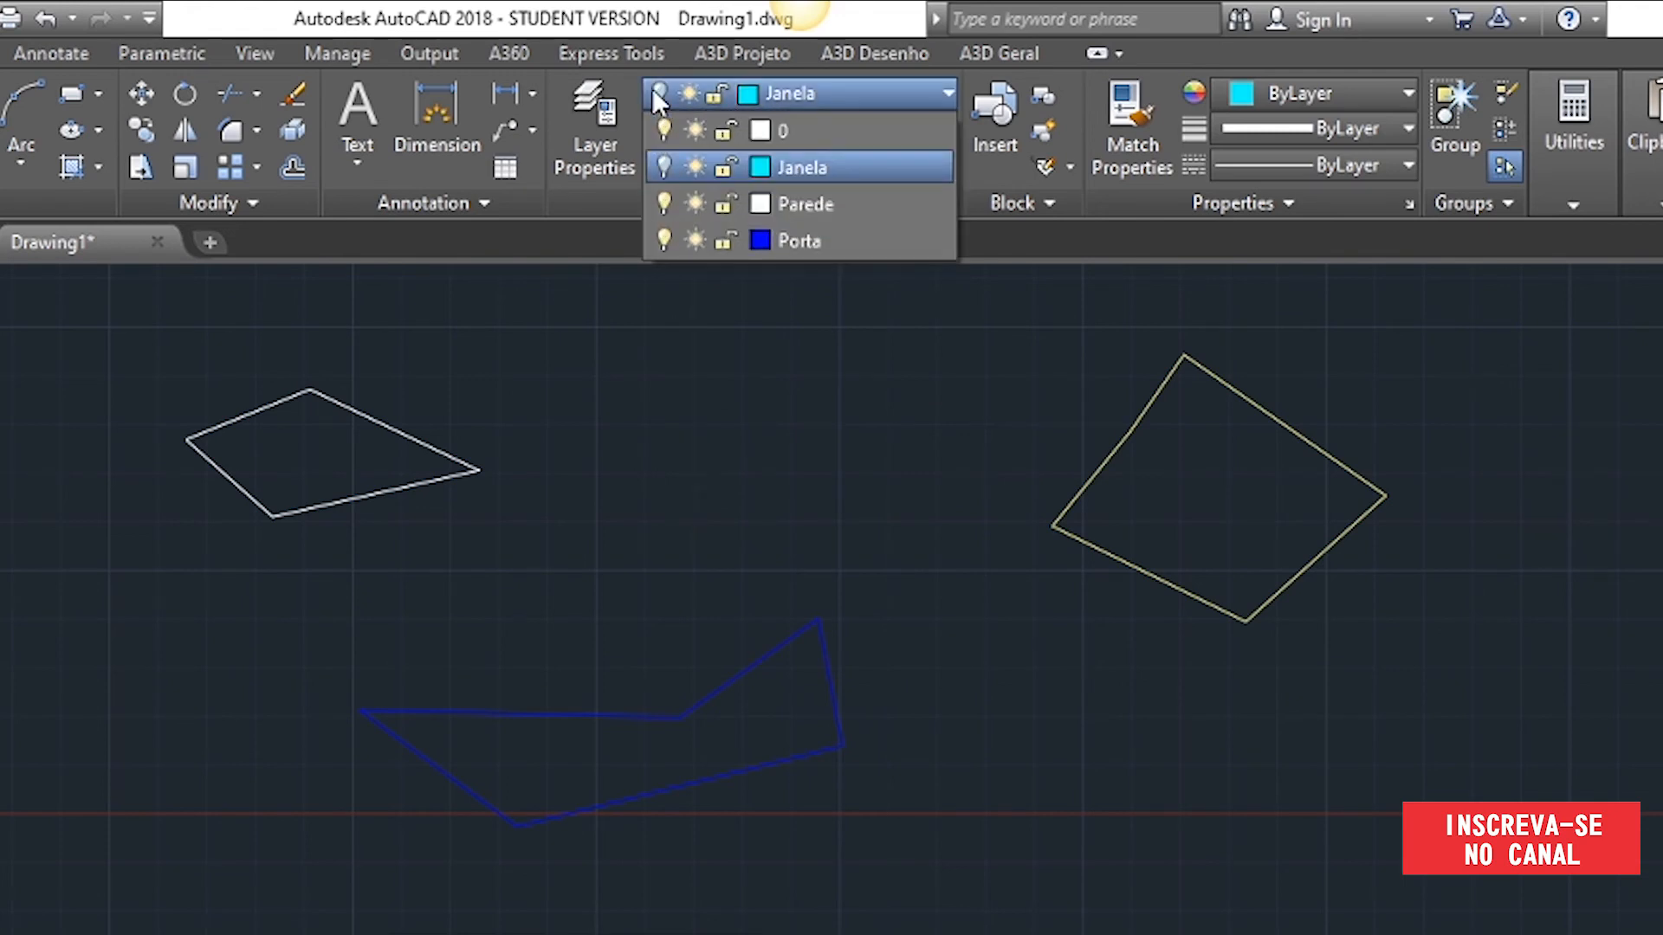
{"action": "left_click", "coordinate": [664, 165]}
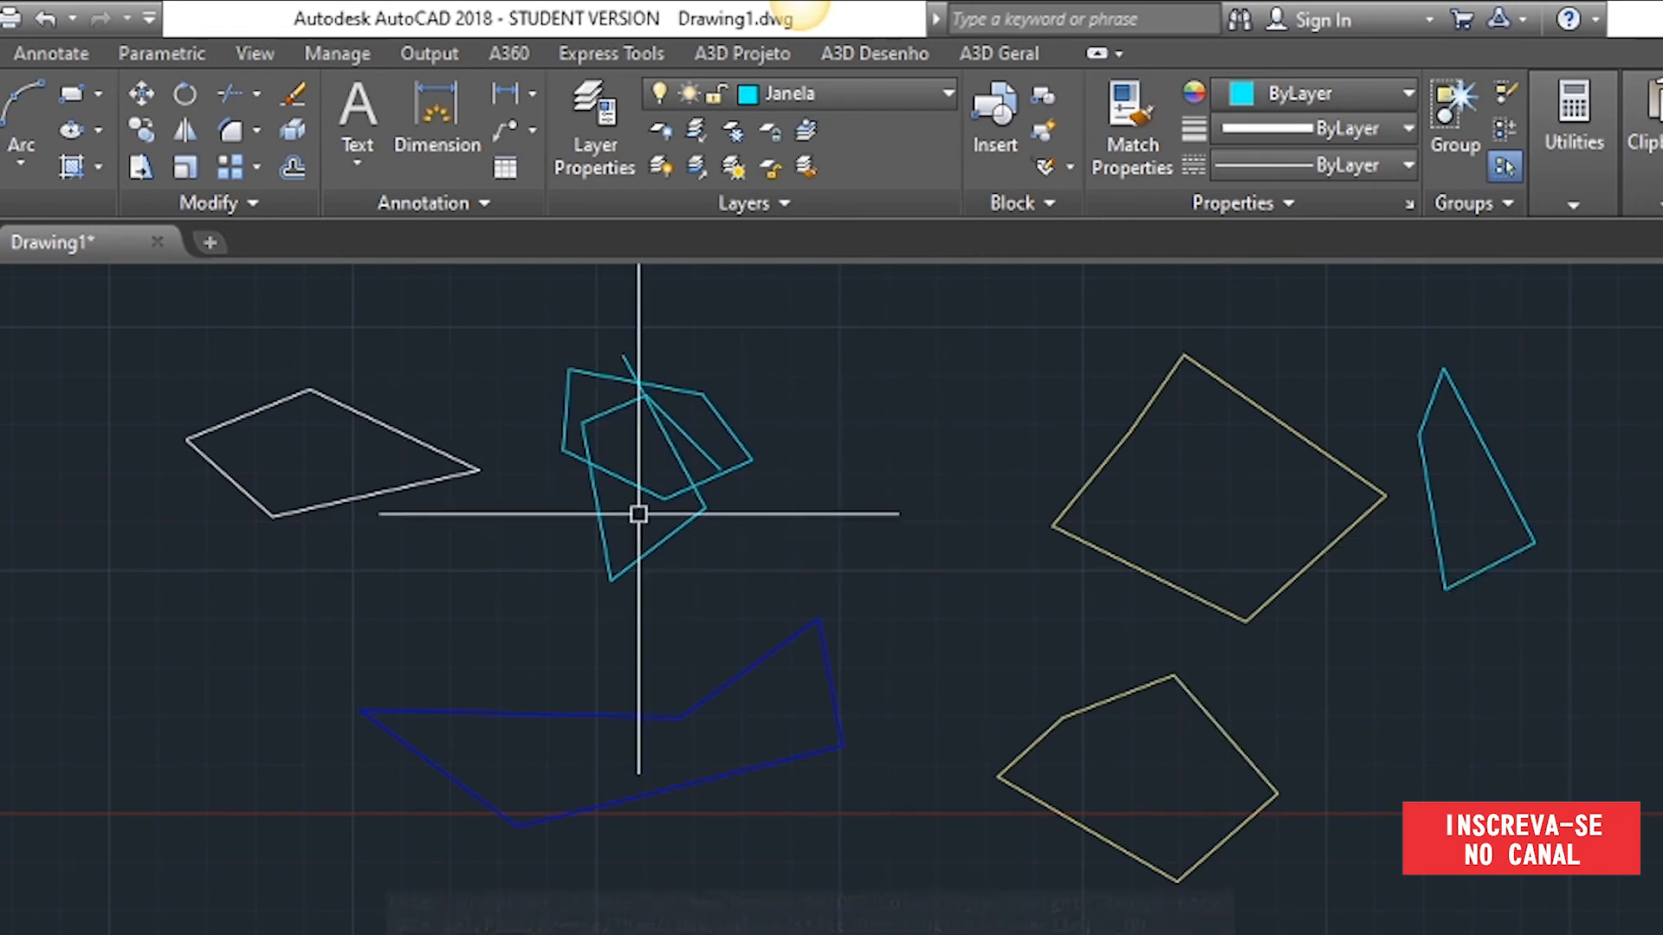
{"action": "left_click", "coordinate": [654, 439]}
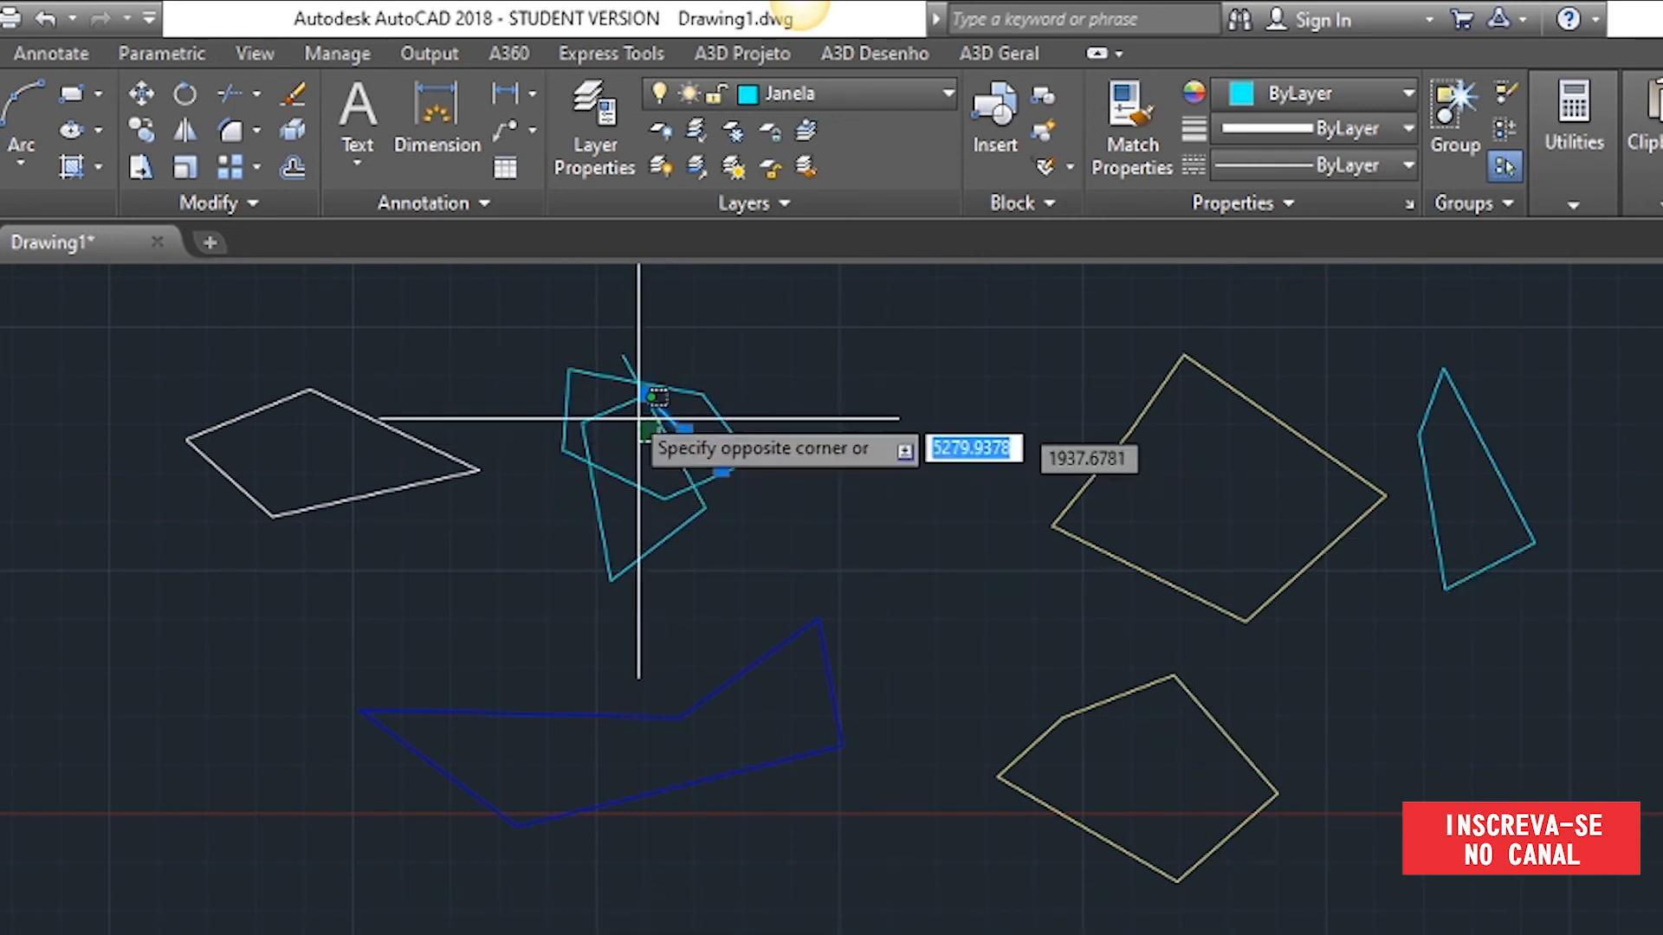
{"action": "left_click", "coordinate": [702, 609]}
{"action": "left_click", "coordinate": [609, 554]}
{"action": "key", "text": "Delete"}
{"action": "left_click", "coordinate": [683, 547]}
{"action": "left_click", "coordinate": [672, 545]}
{"action": "key", "text": "Delete"}
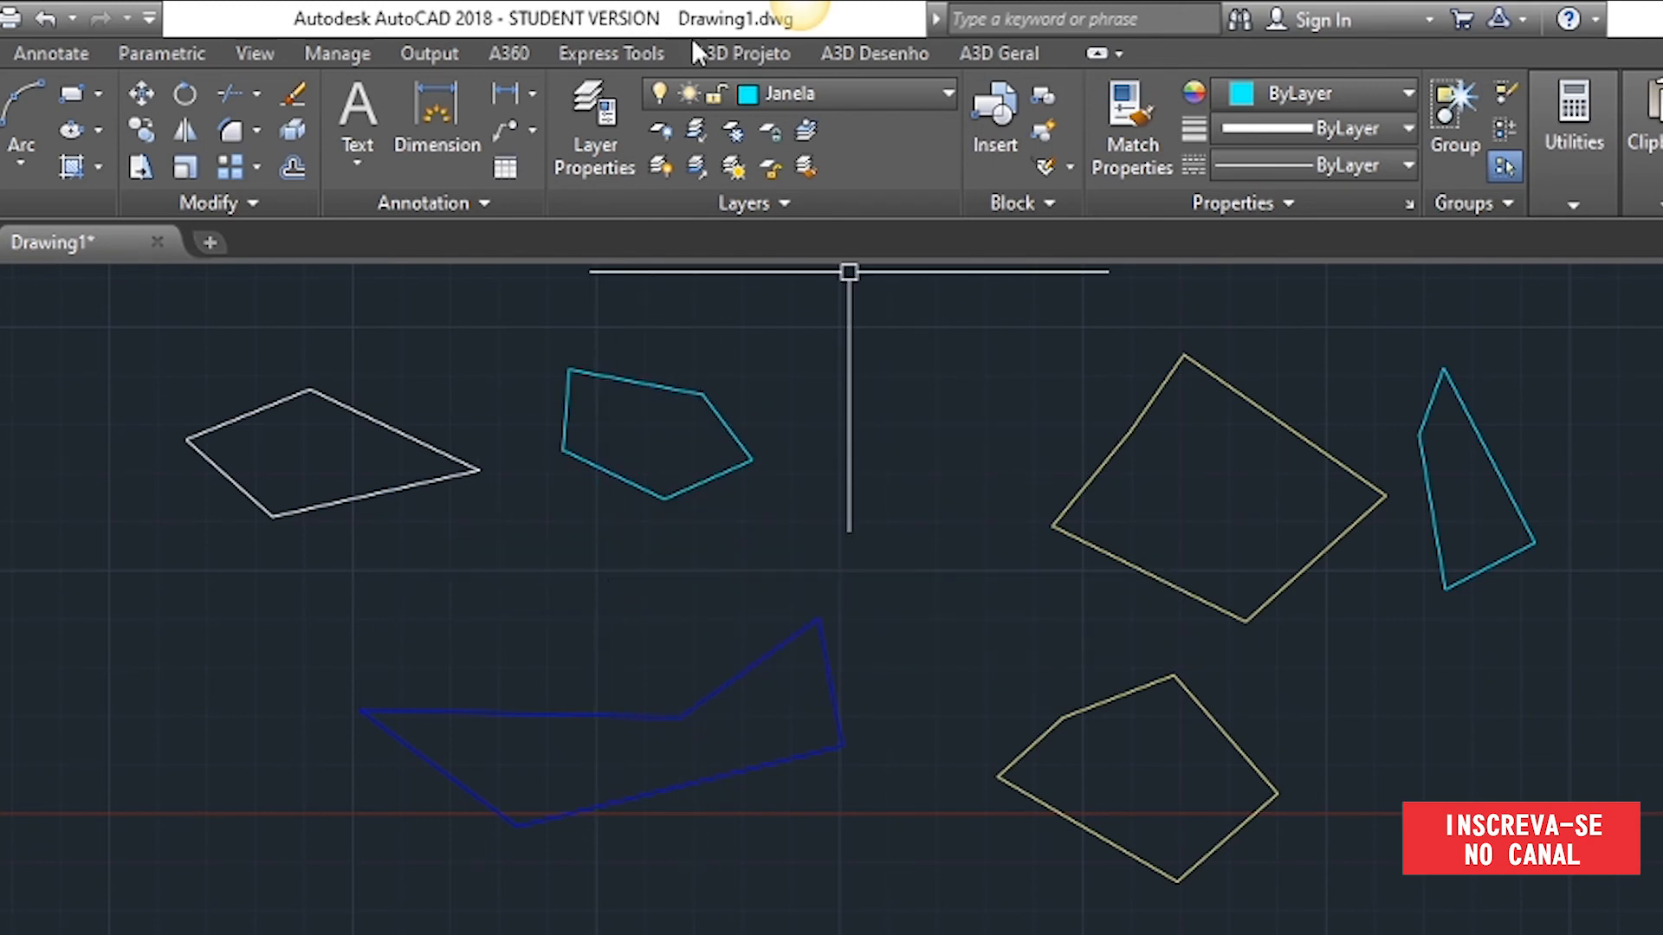
- Try to freeze the Janela layer while it is the current layer
{"action": "left_click", "coordinate": [948, 94]}
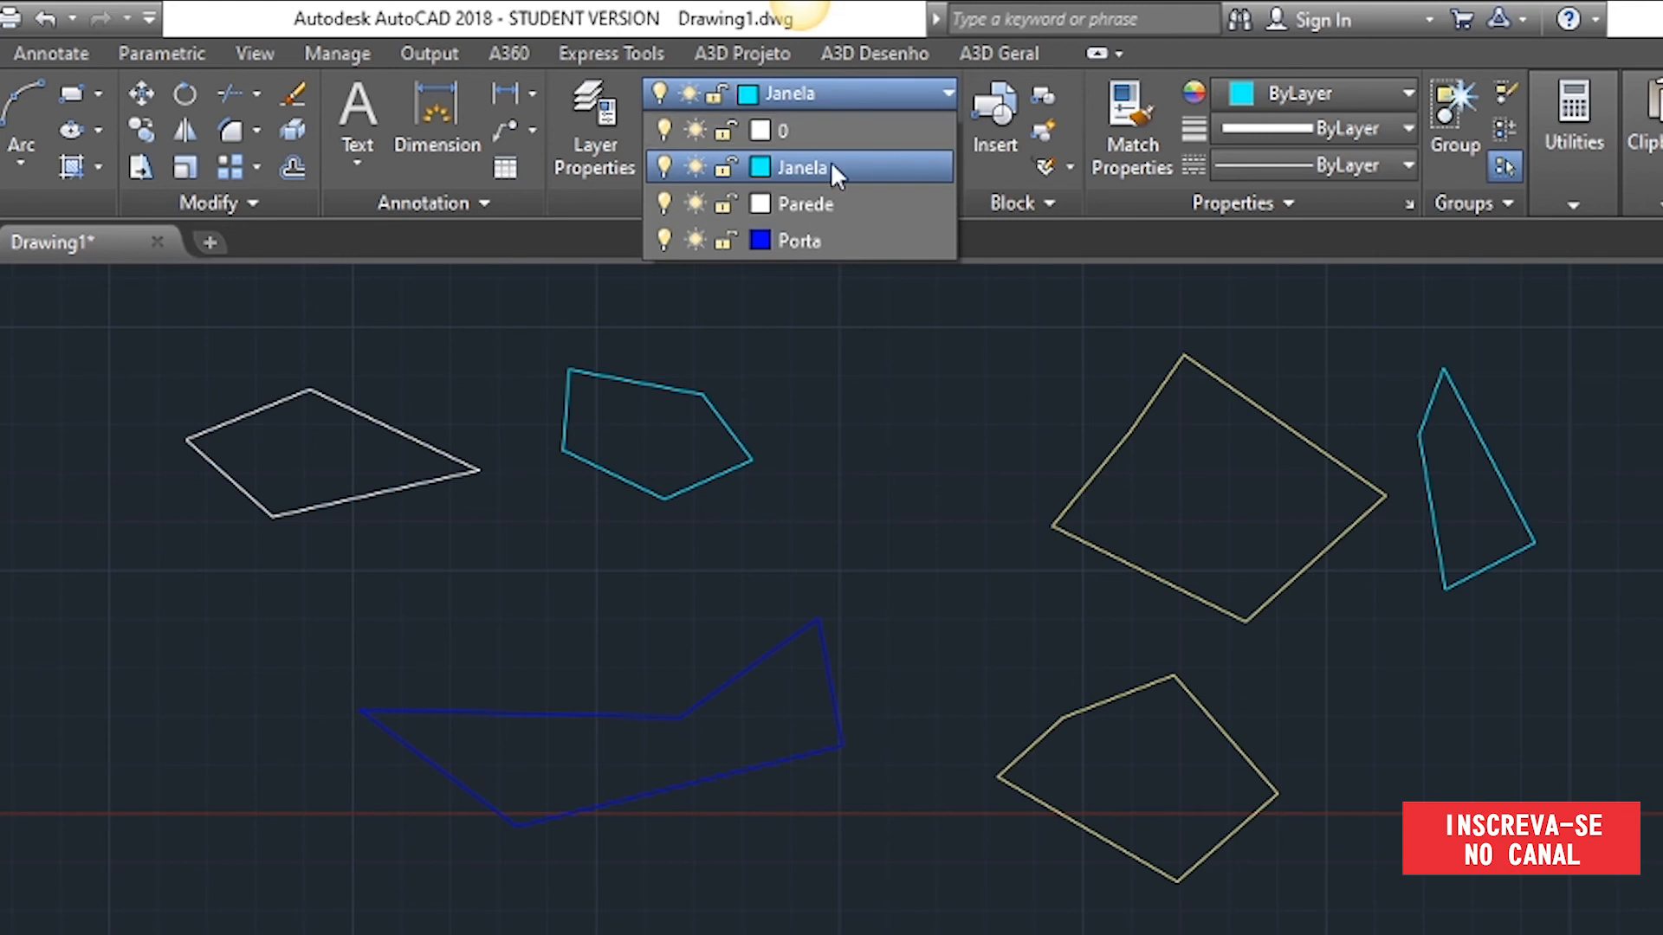
{"action": "left_click", "coordinate": [690, 164]}
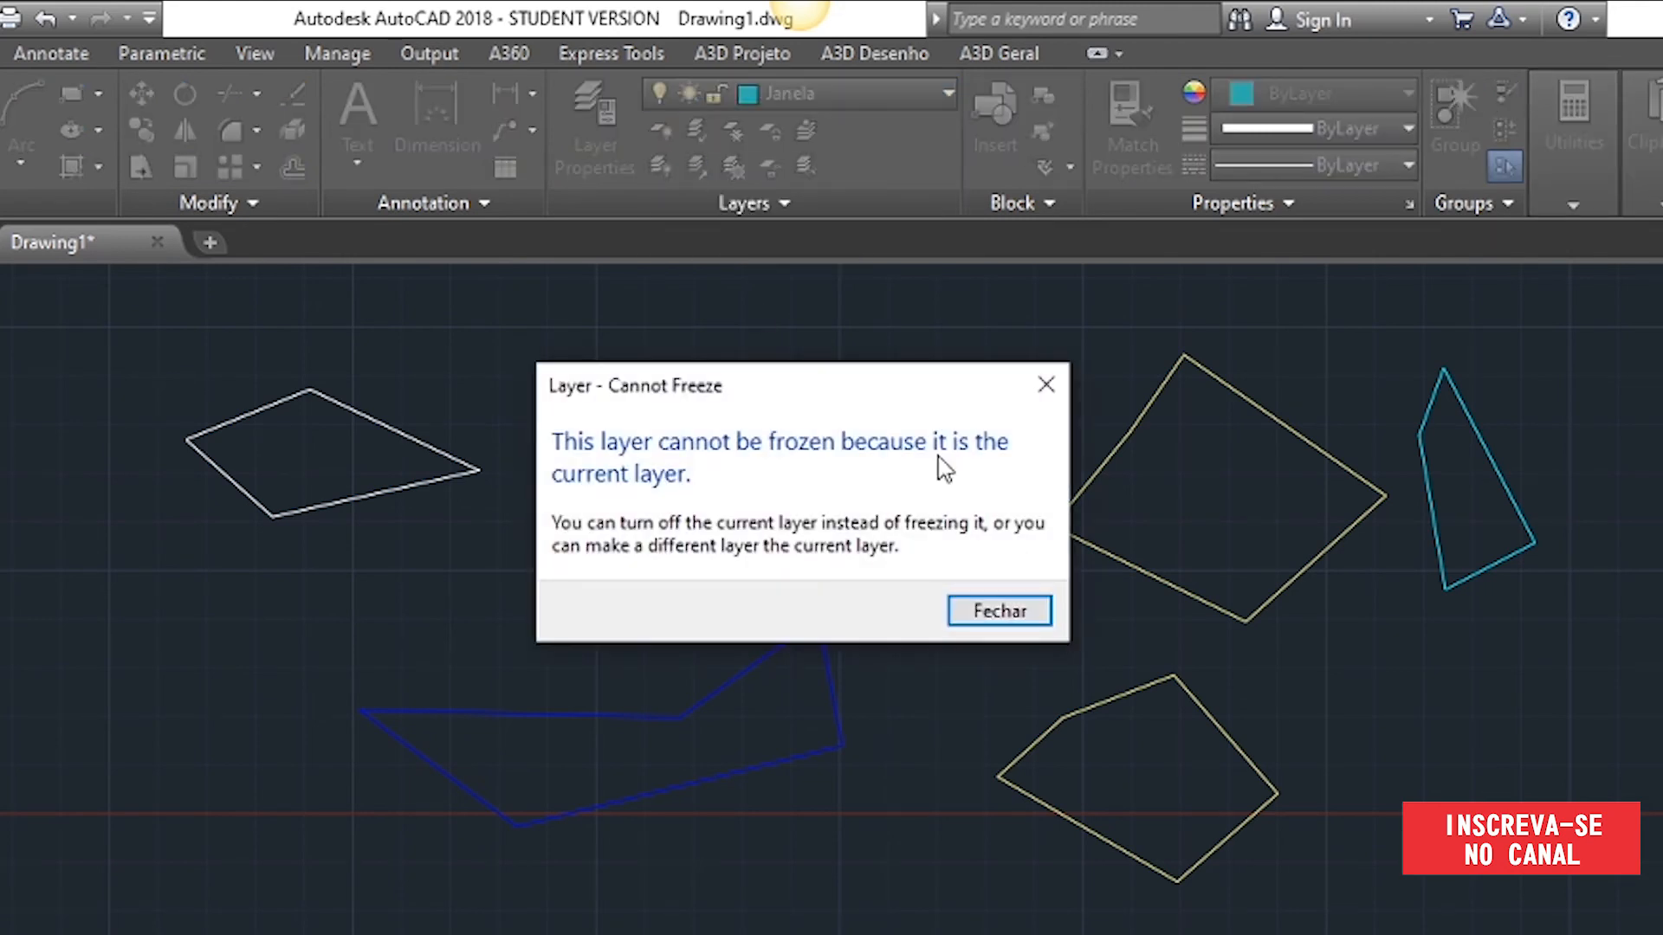
{"action": "key", "text": "Return"}
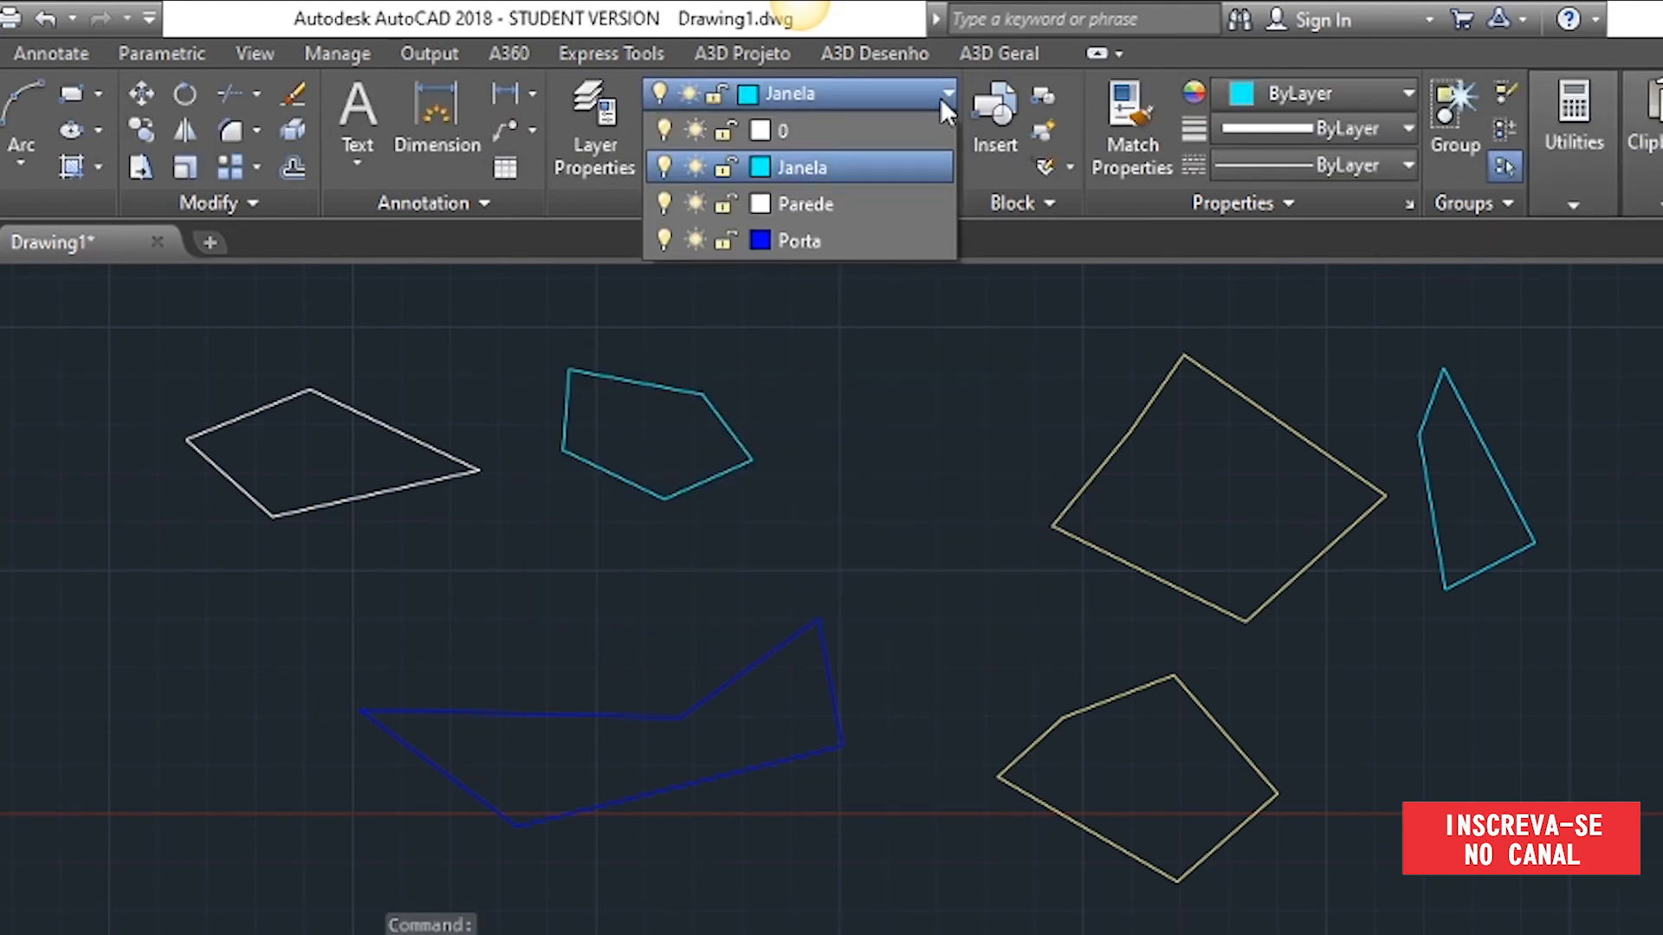
- Freeze the Porta layer to hide its shapes and thaw it again
{"action": "left_click", "coordinate": [693, 240]}
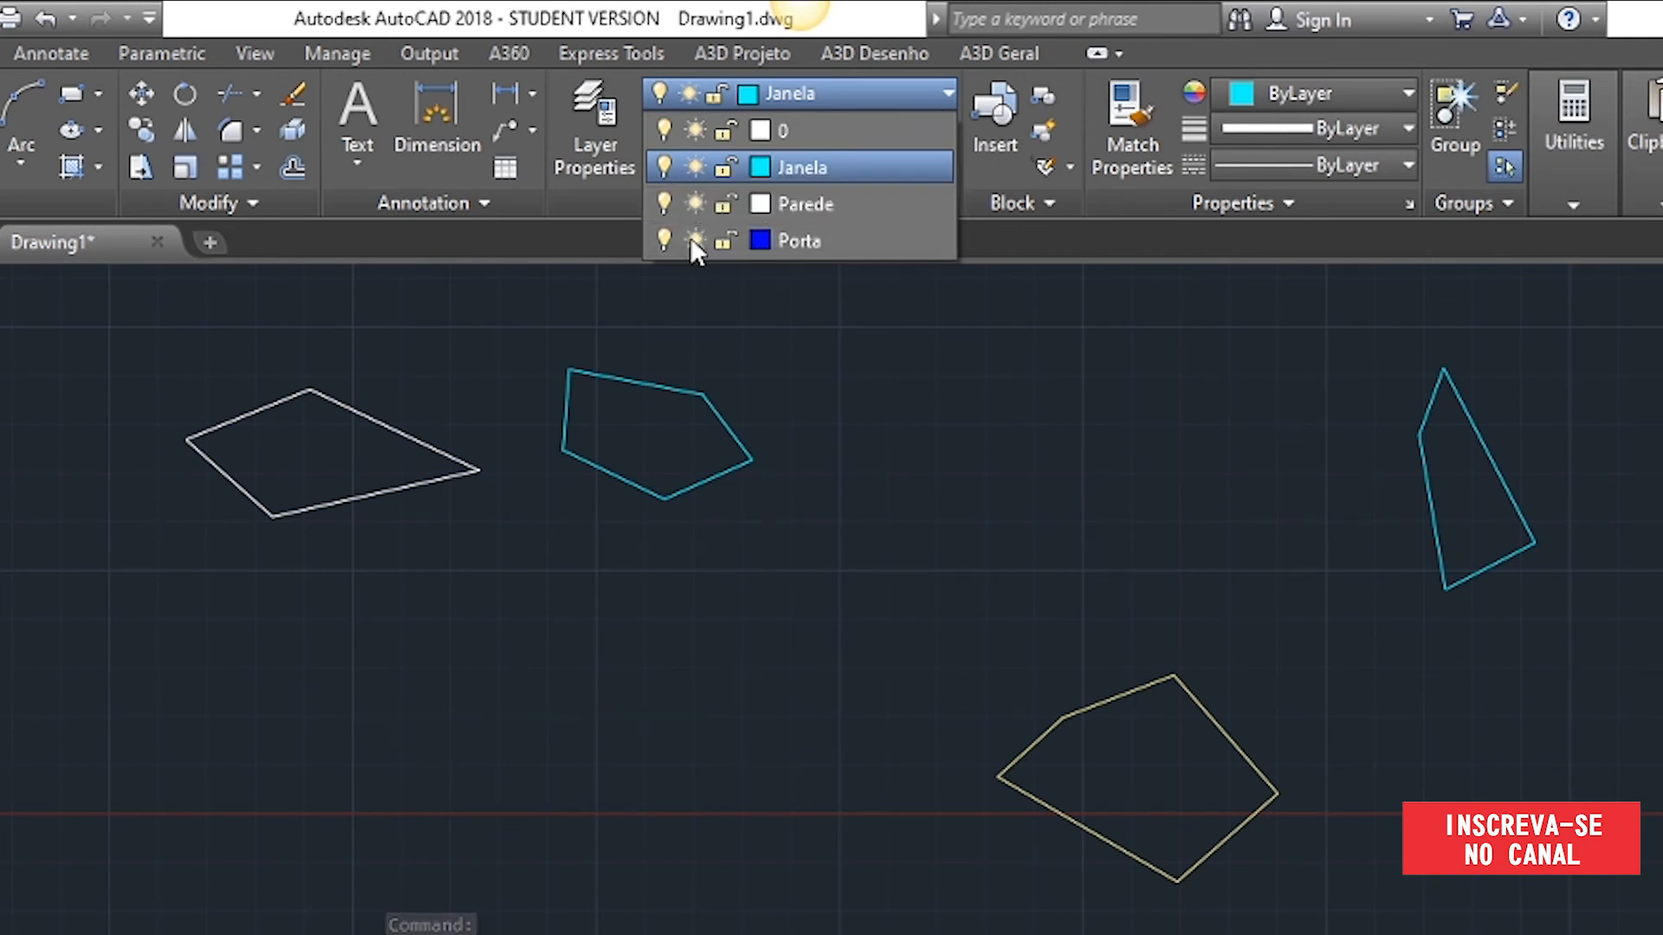
{"action": "left_click", "coordinate": [1190, 420]}
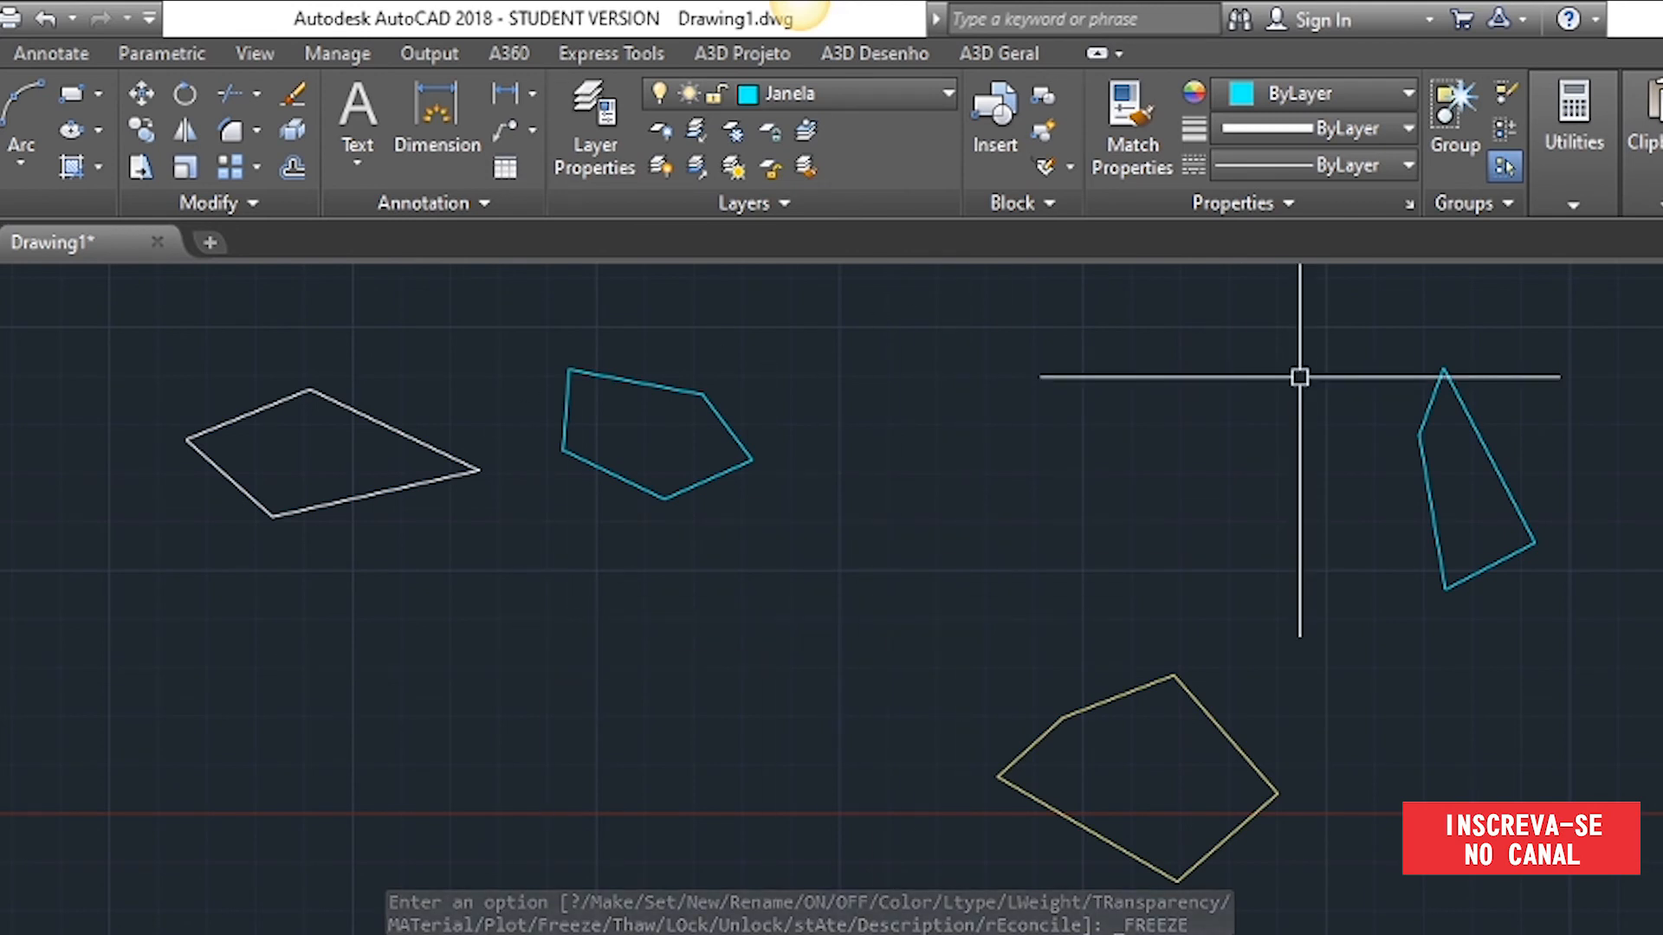
{"action": "left_click", "coordinate": [866, 99]}
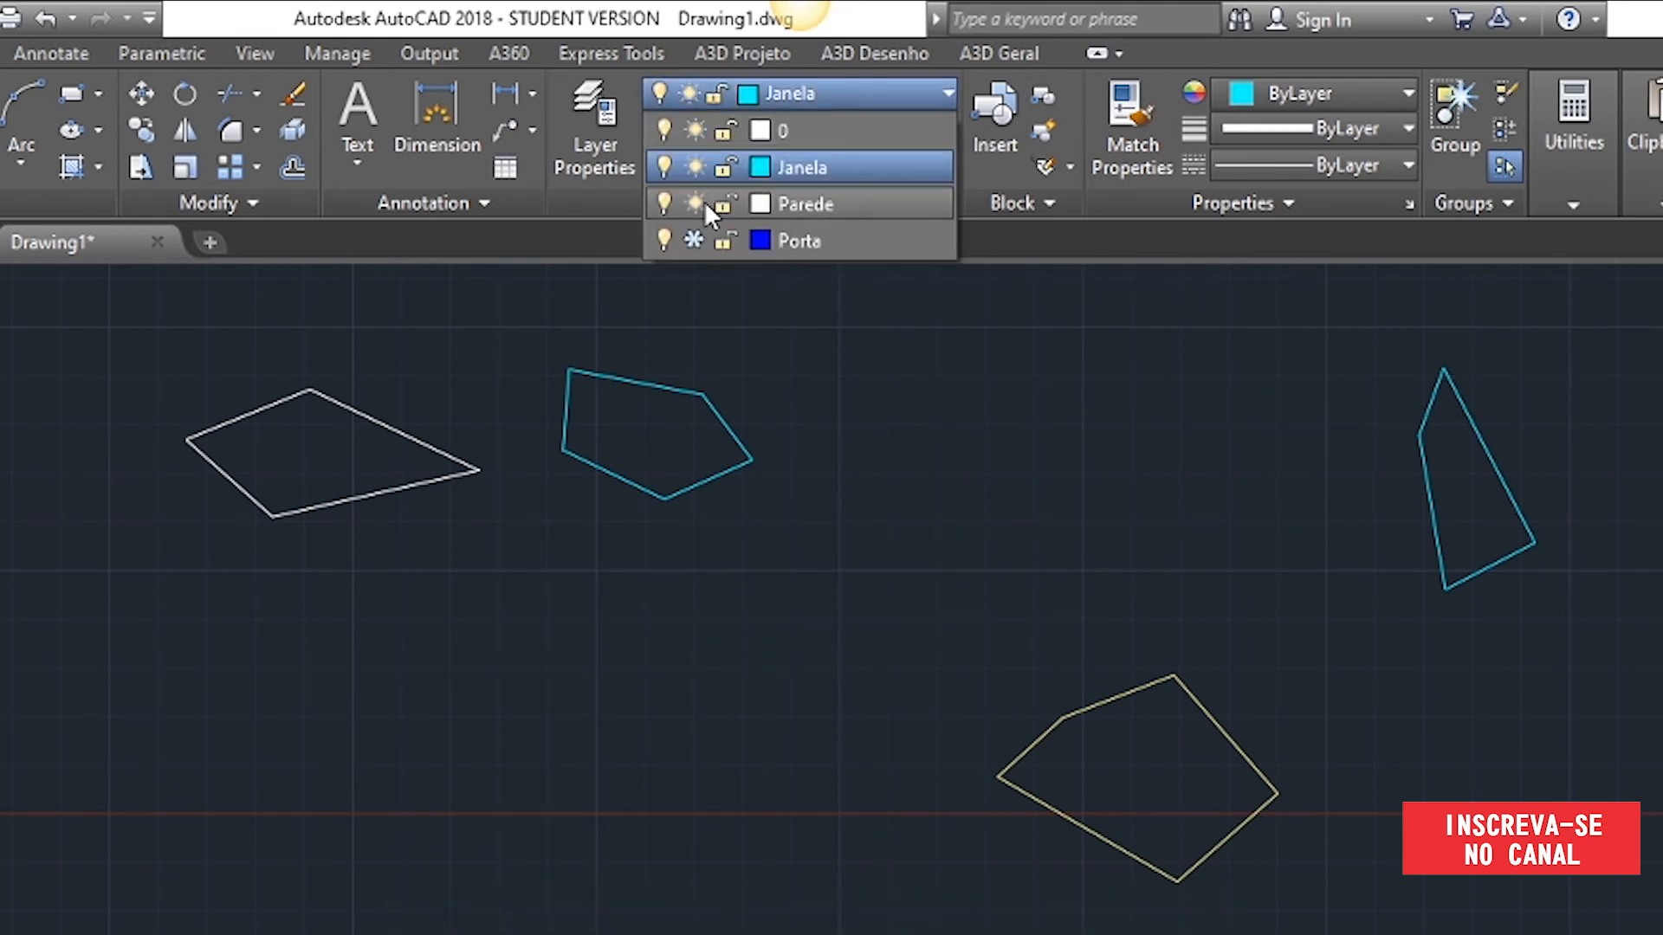
{"action": "left_click", "coordinate": [697, 236]}
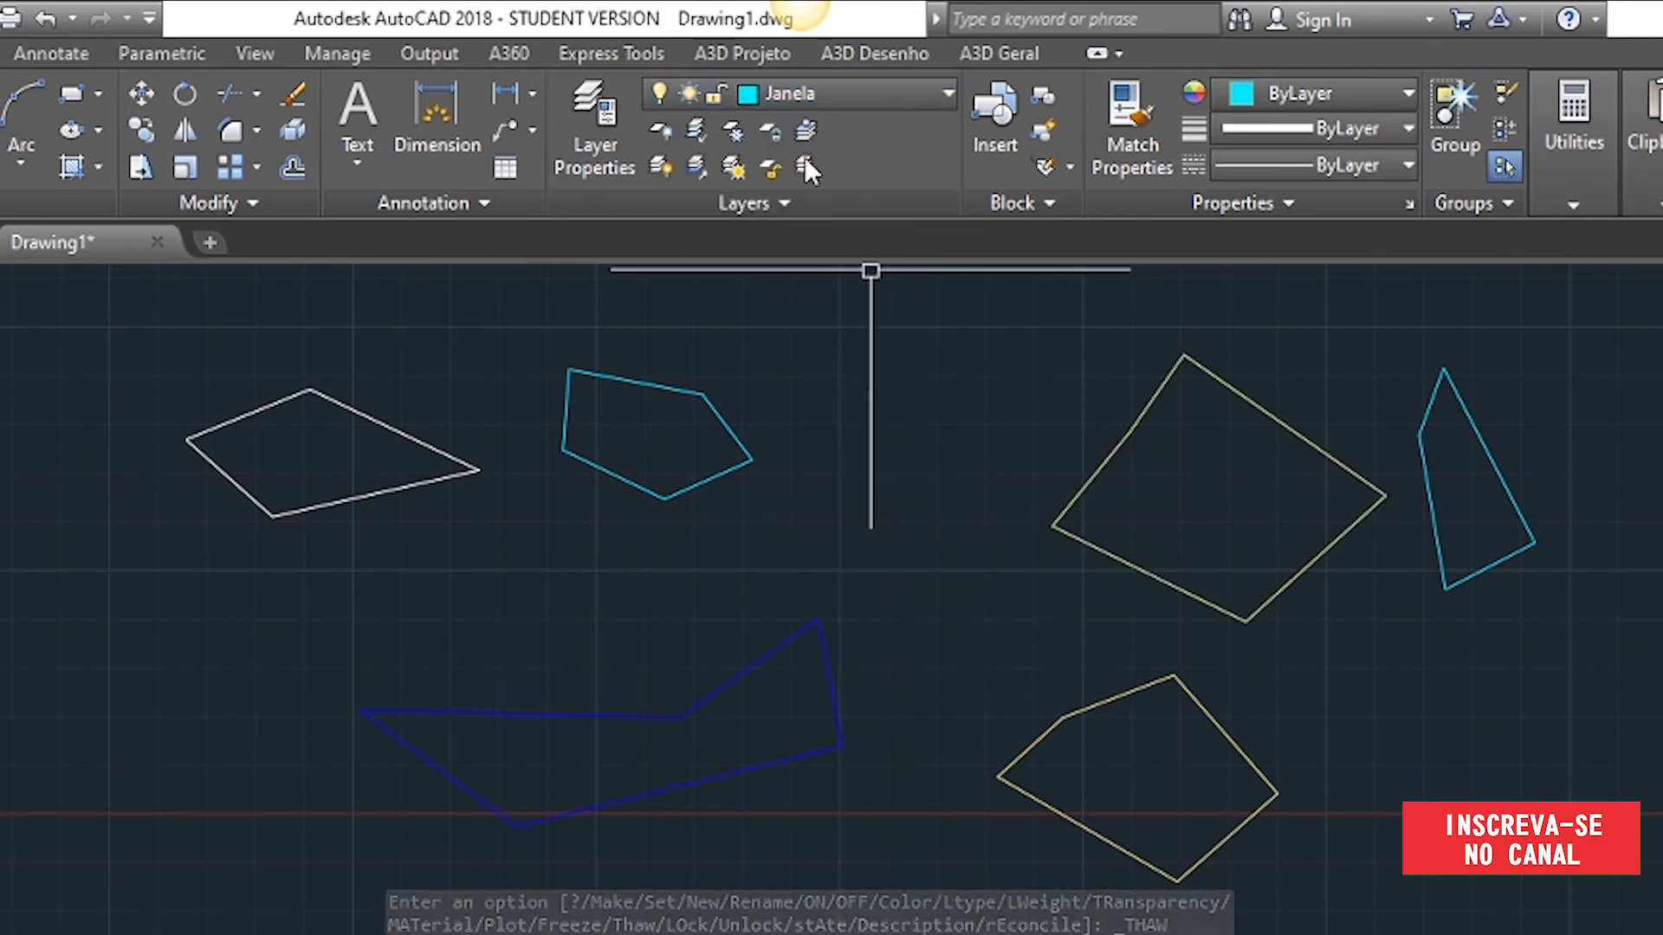
- Lock the Porta and Parede layers
{"action": "left_click", "coordinate": [928, 91]}
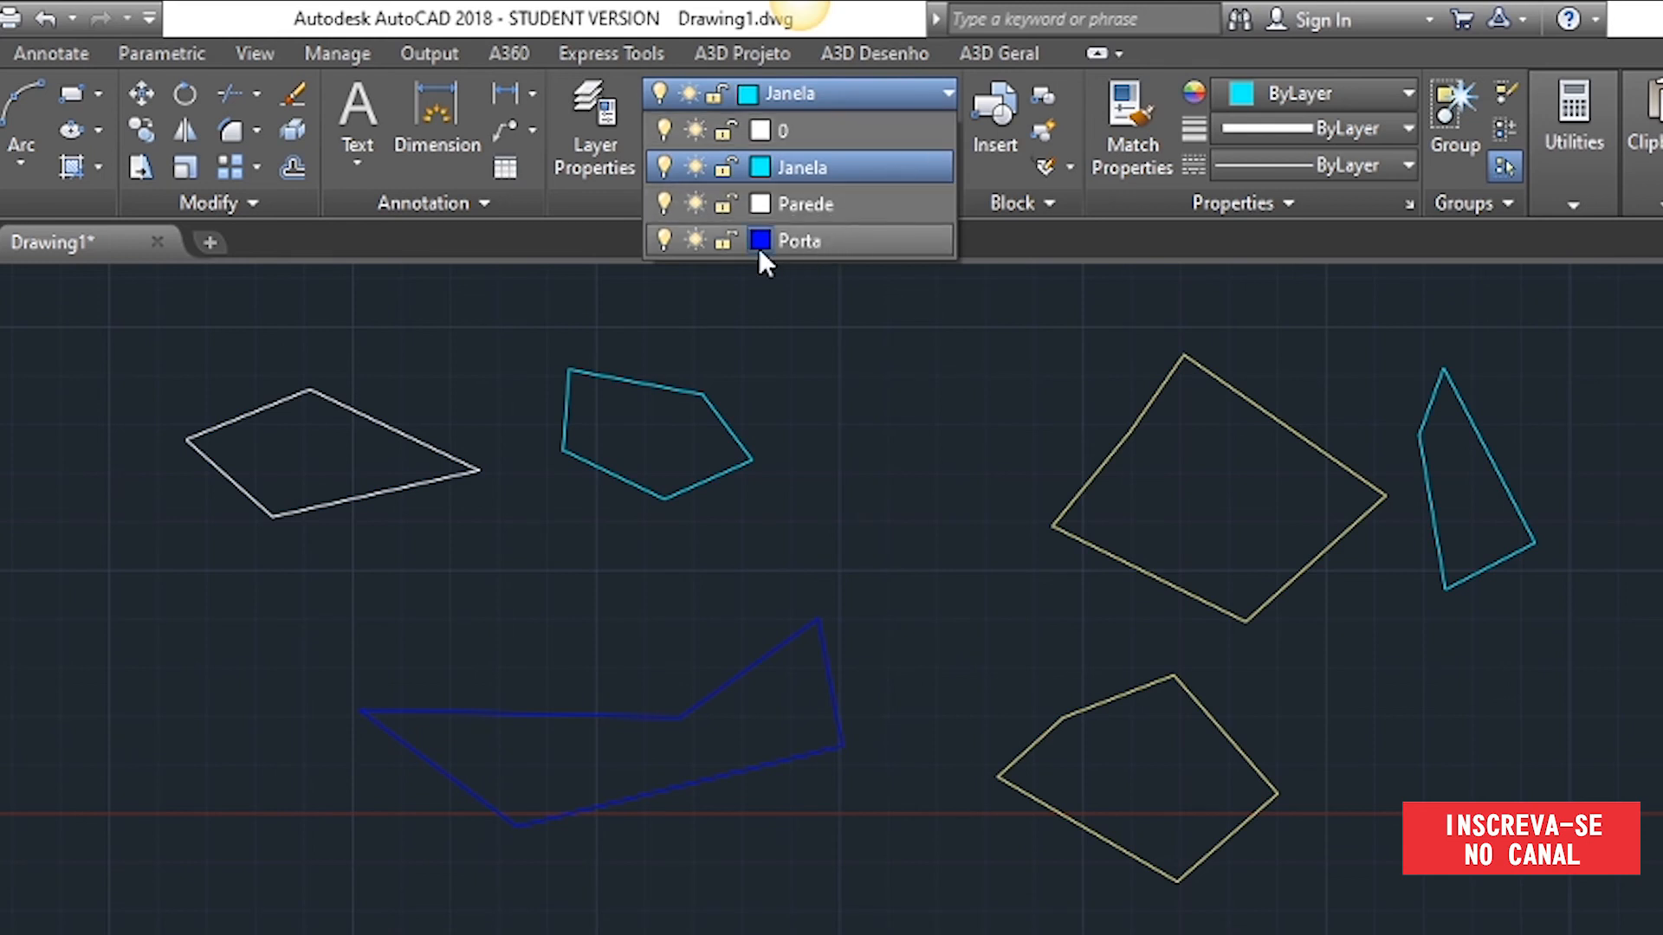
{"action": "left_click", "coordinate": [715, 243]}
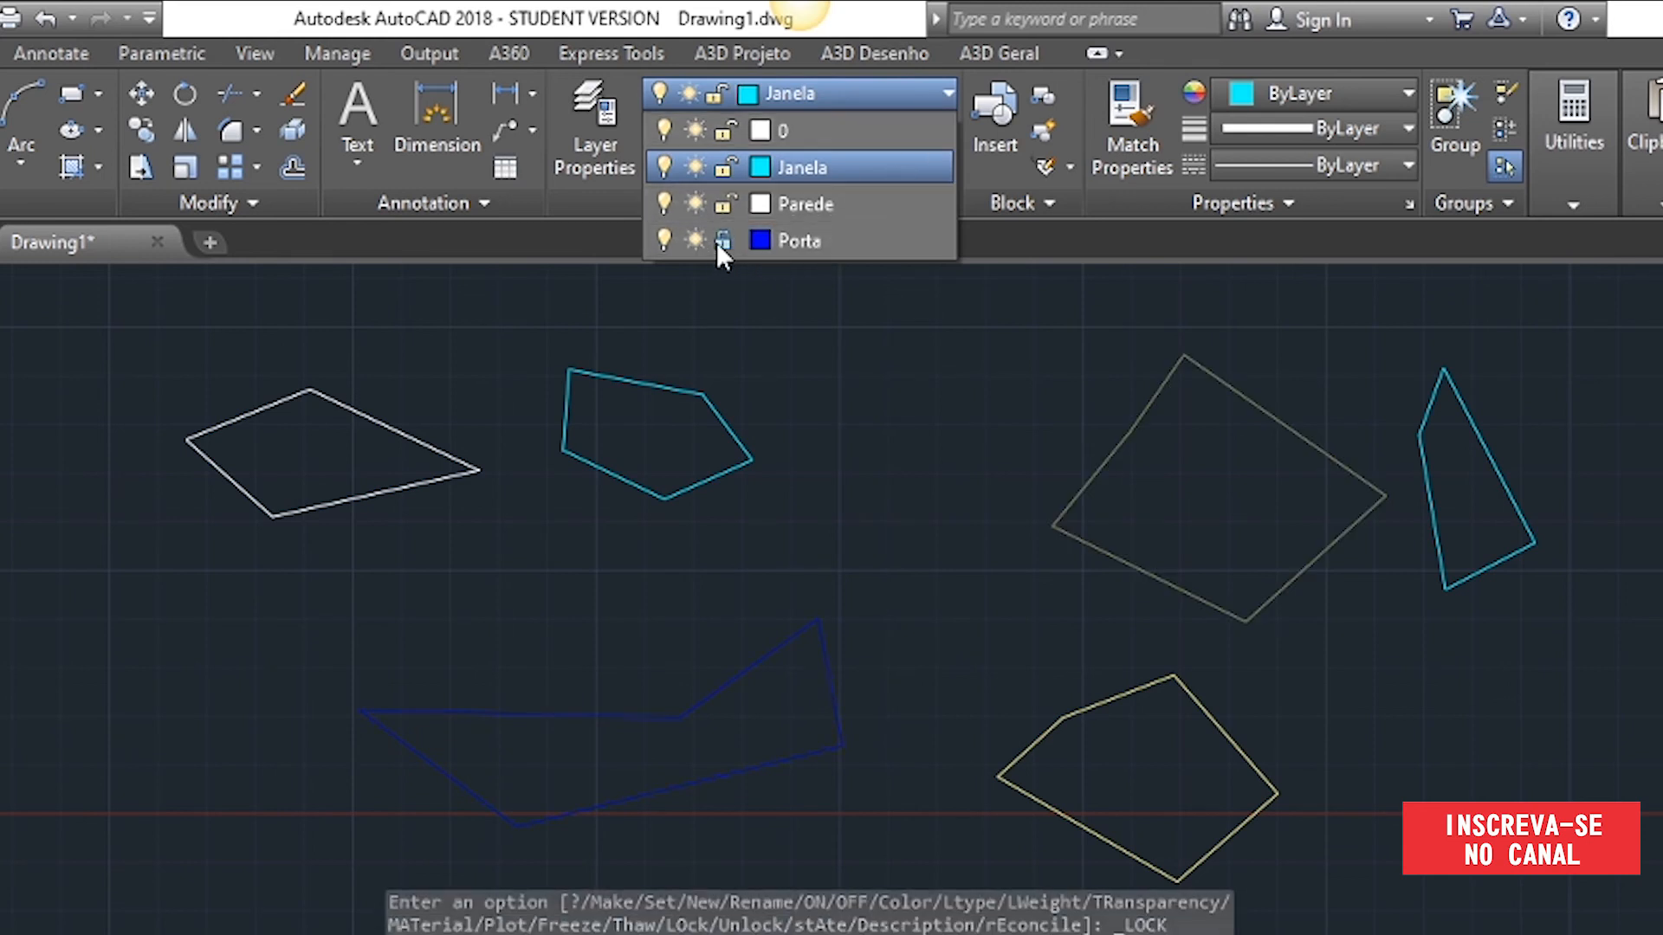
{"action": "left_click", "coordinate": [730, 196]}
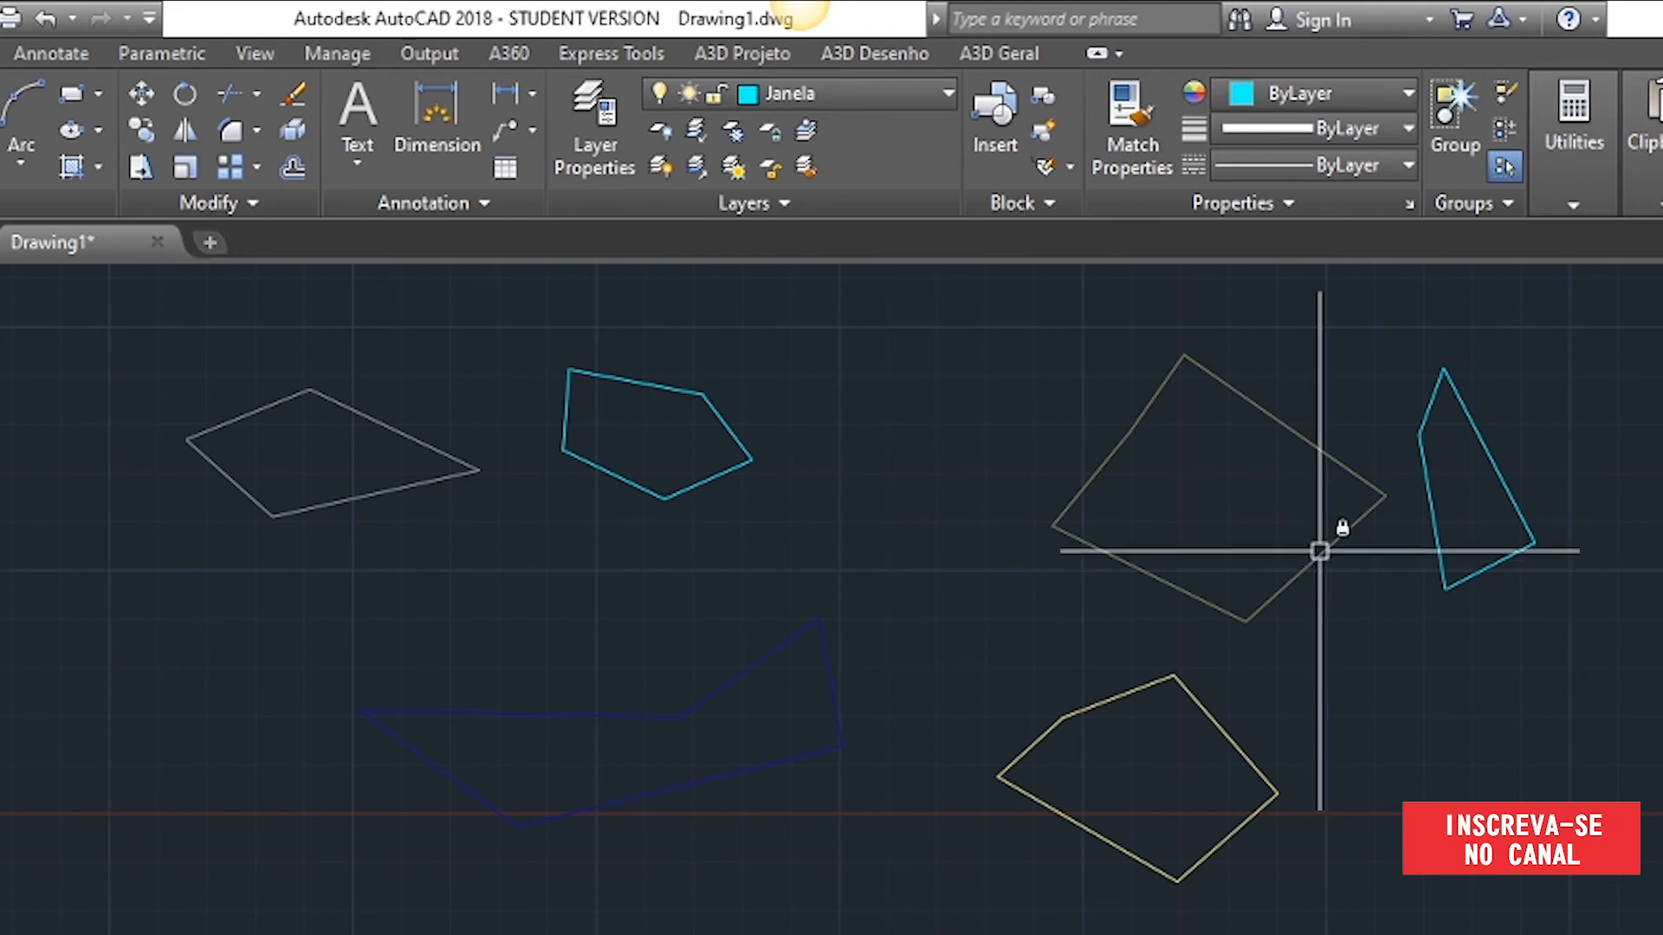
{"action": "mouse_move", "coordinate": [406, 491]}
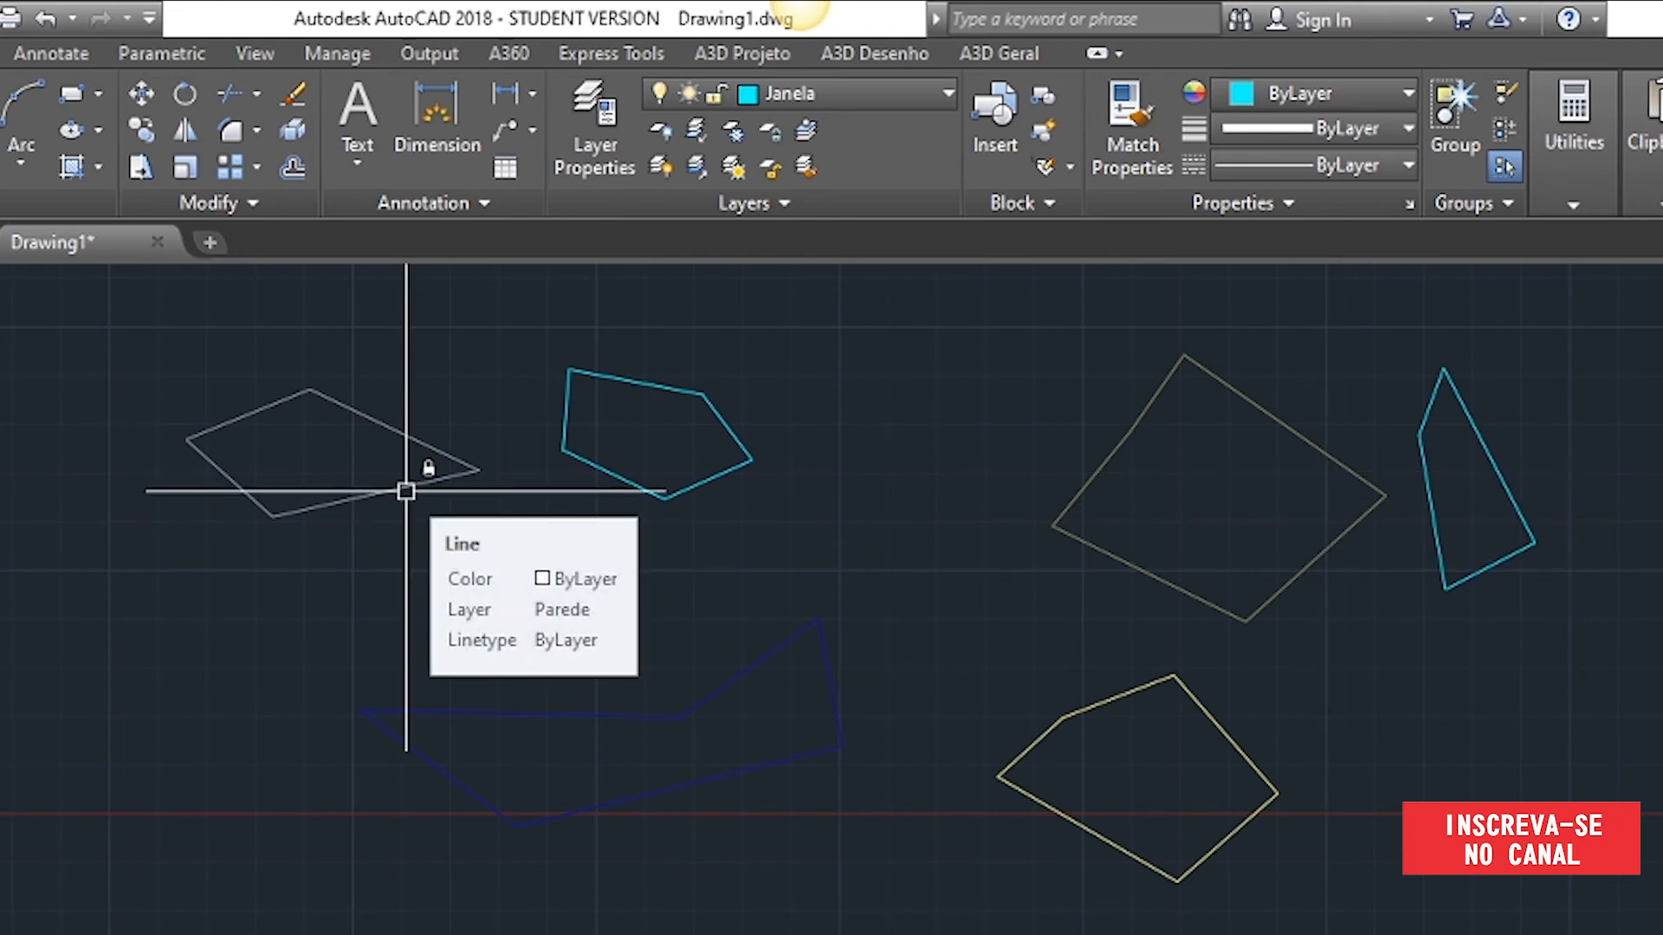
- Try to erase all the shapes with one window selection and undo the deletion
{"action": "scroll", "coordinate": [406, 491], "scroll_direction": "down", "scroll_amount": 5}
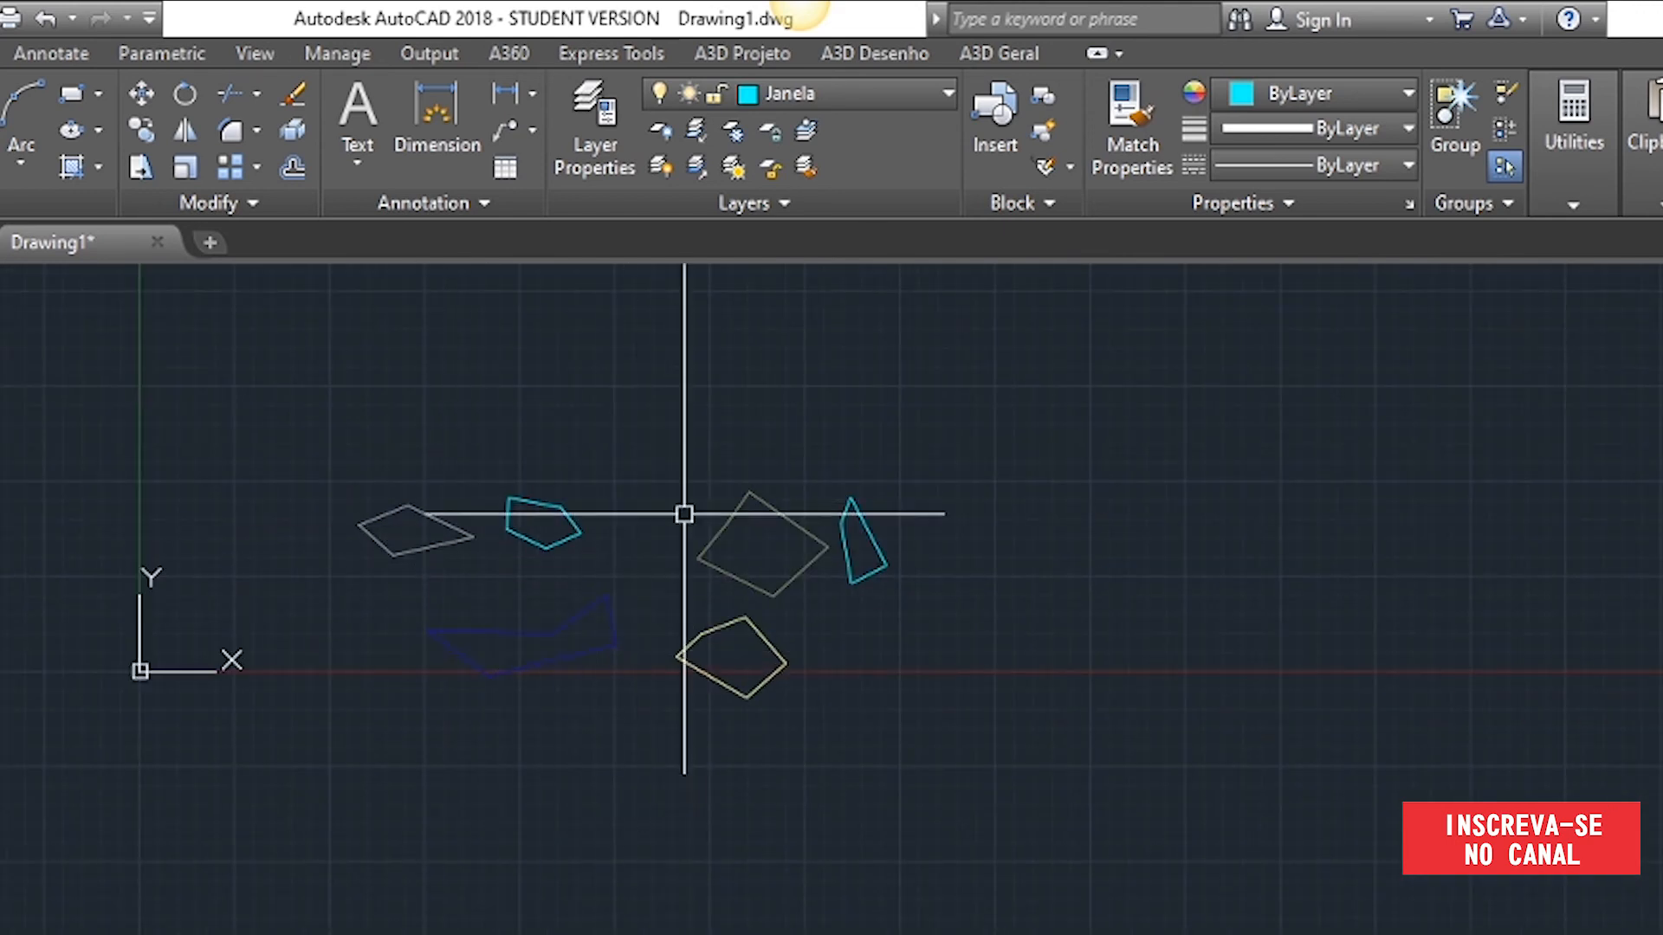
{"action": "scroll", "coordinate": [592, 643], "scroll_direction": "up", "scroll_amount": 2}
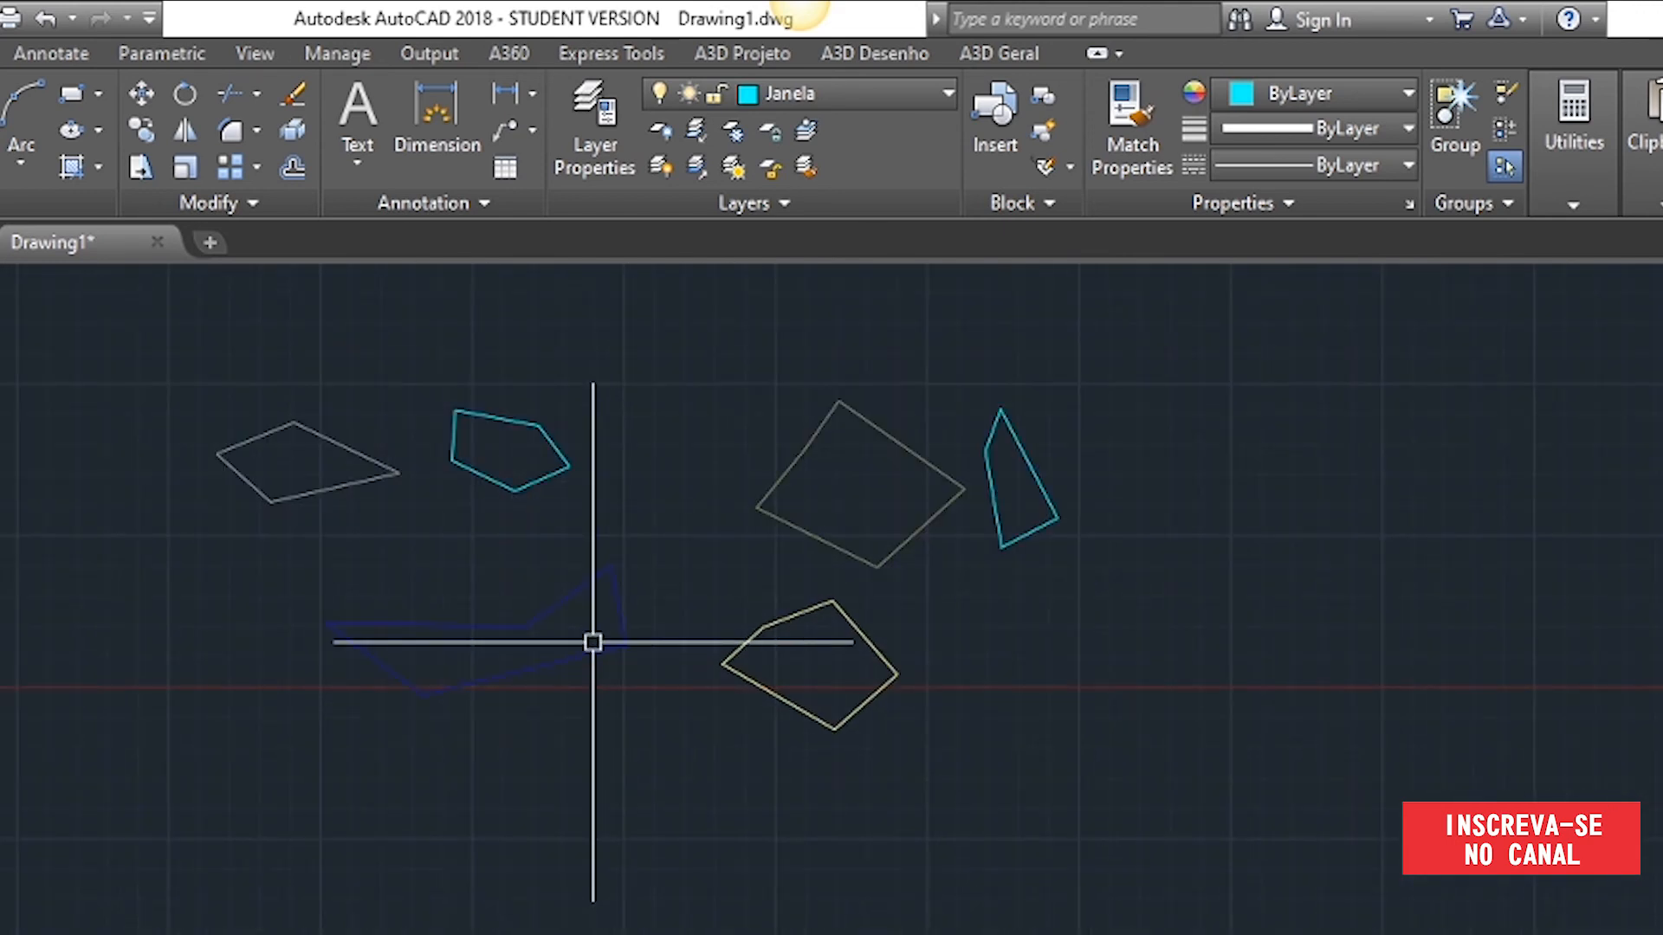
{"action": "left_click", "coordinate": [142, 305]}
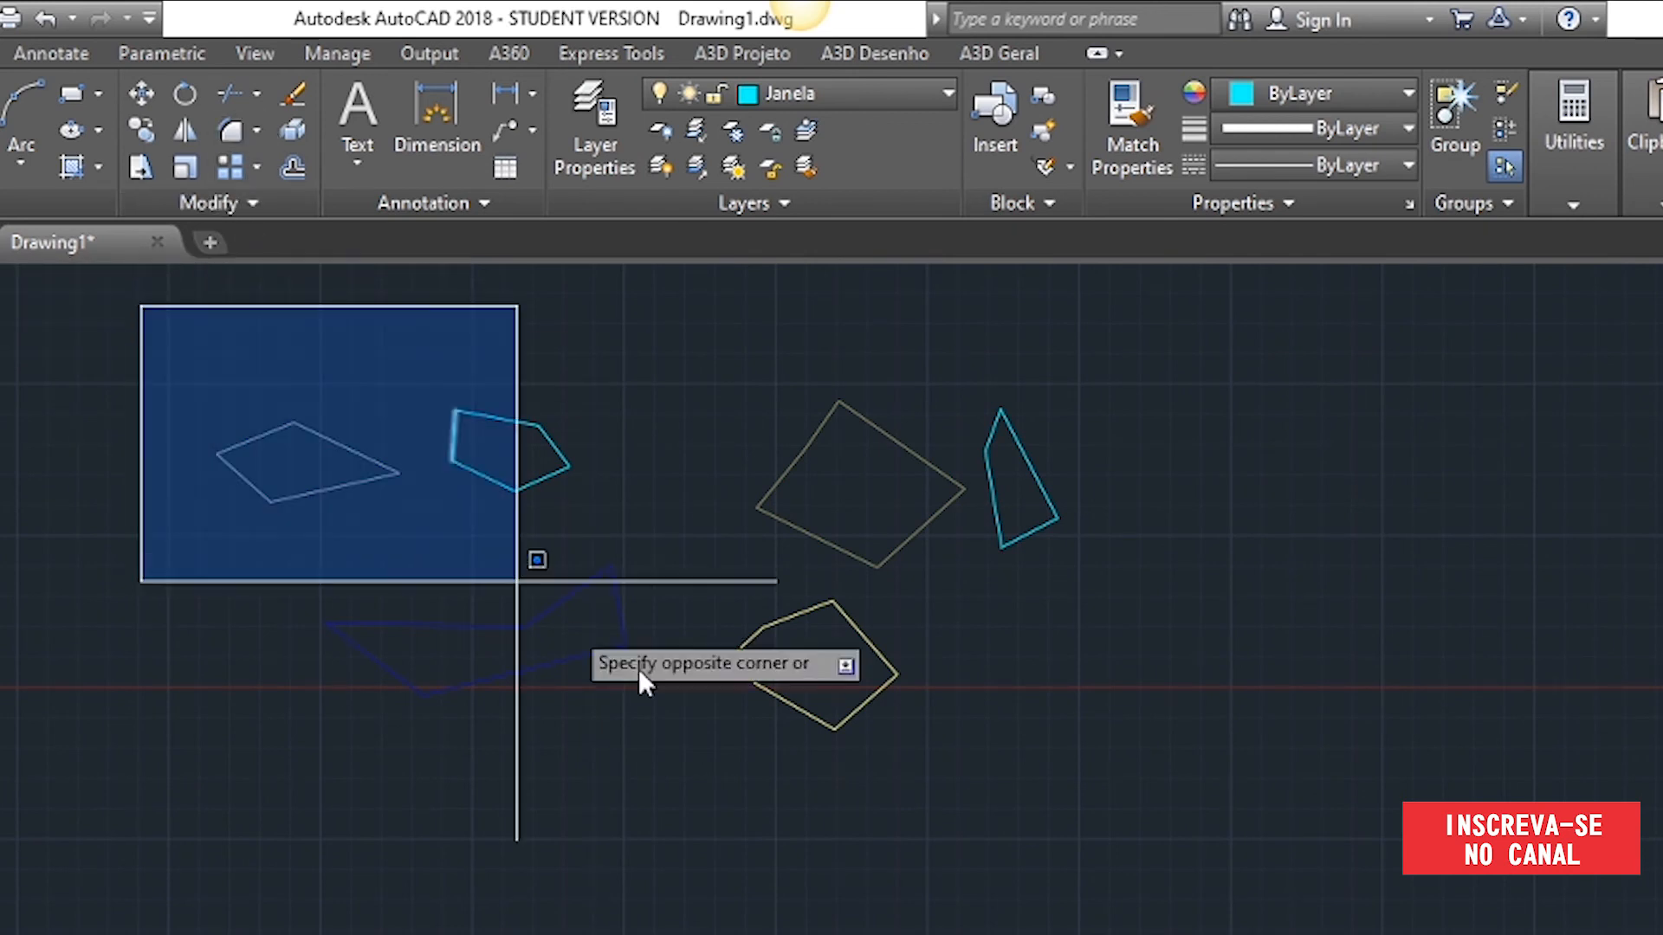
{"action": "left_click", "coordinate": [1385, 890]}
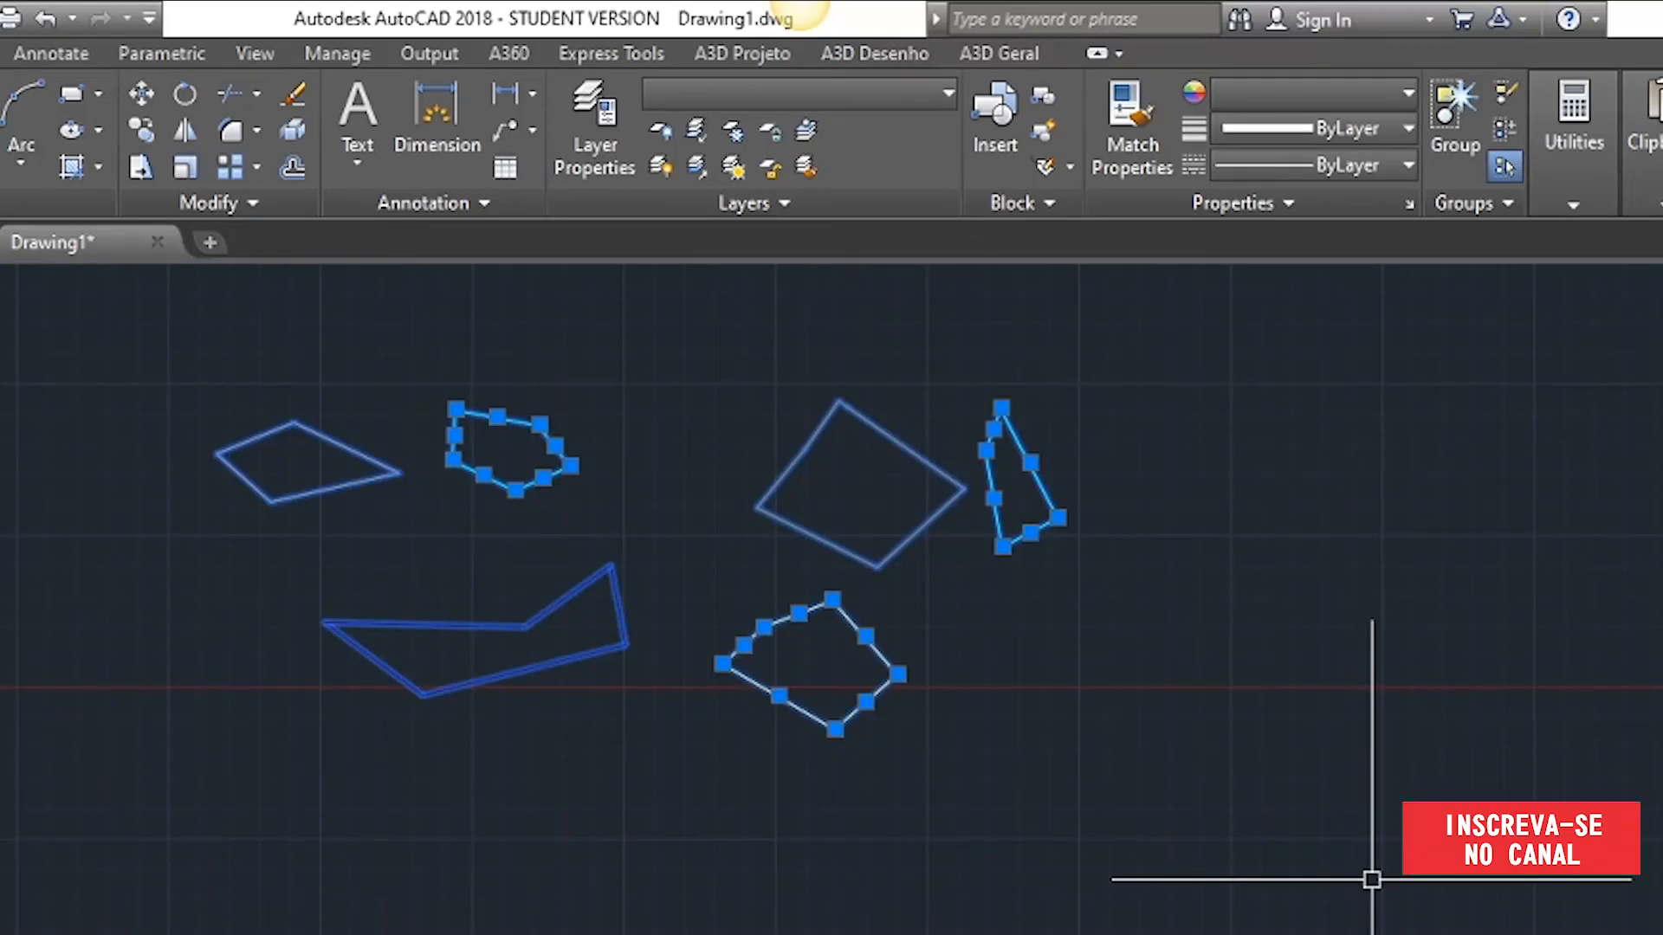
{"action": "key", "text": "Delete"}
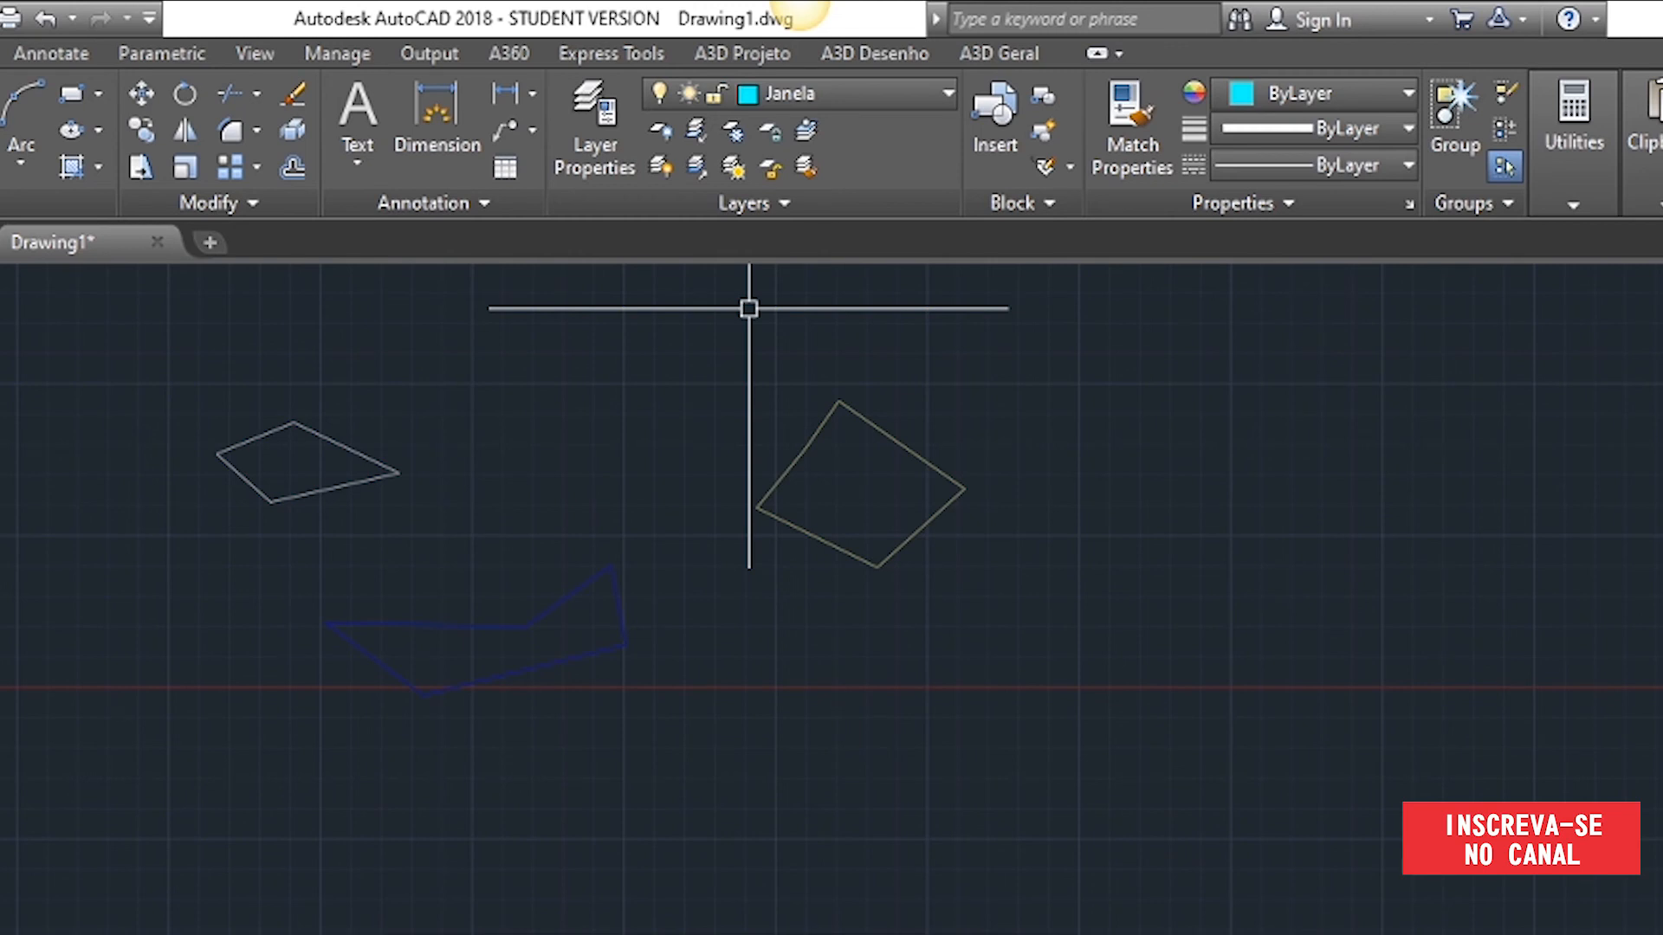
{"action": "key", "text": "ctrl+z"}
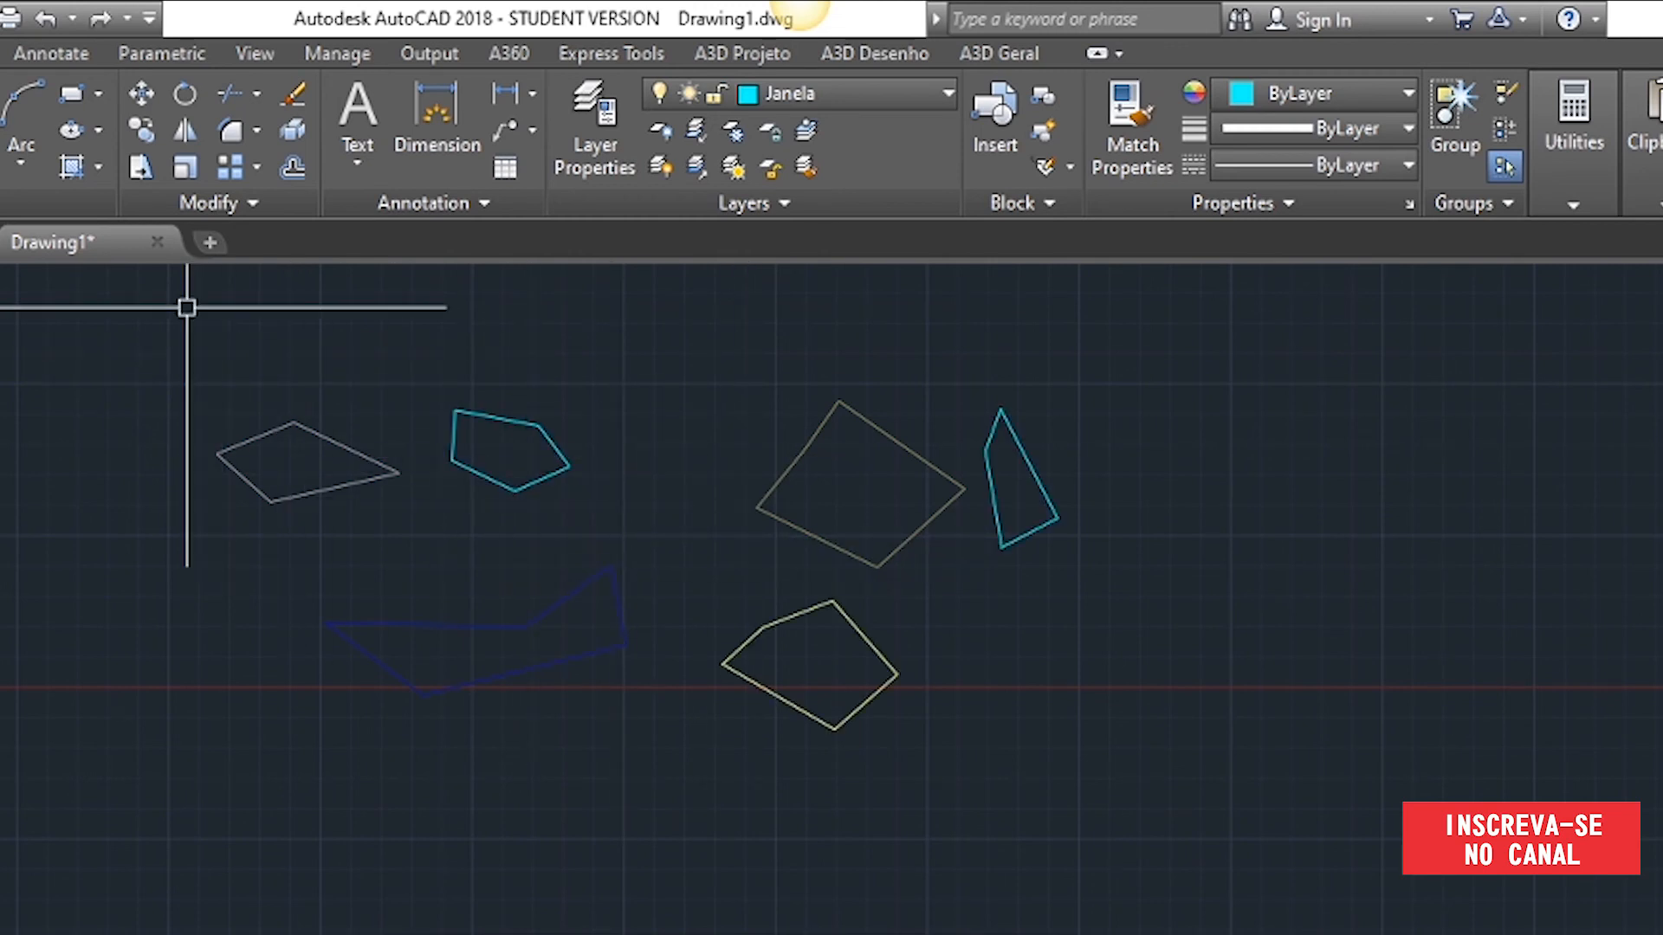
- Move the unlocked Janela shapes horizontally to the right with the Move command, using a window selection around all the shapes
{"action": "left_click", "coordinate": [141, 92]}
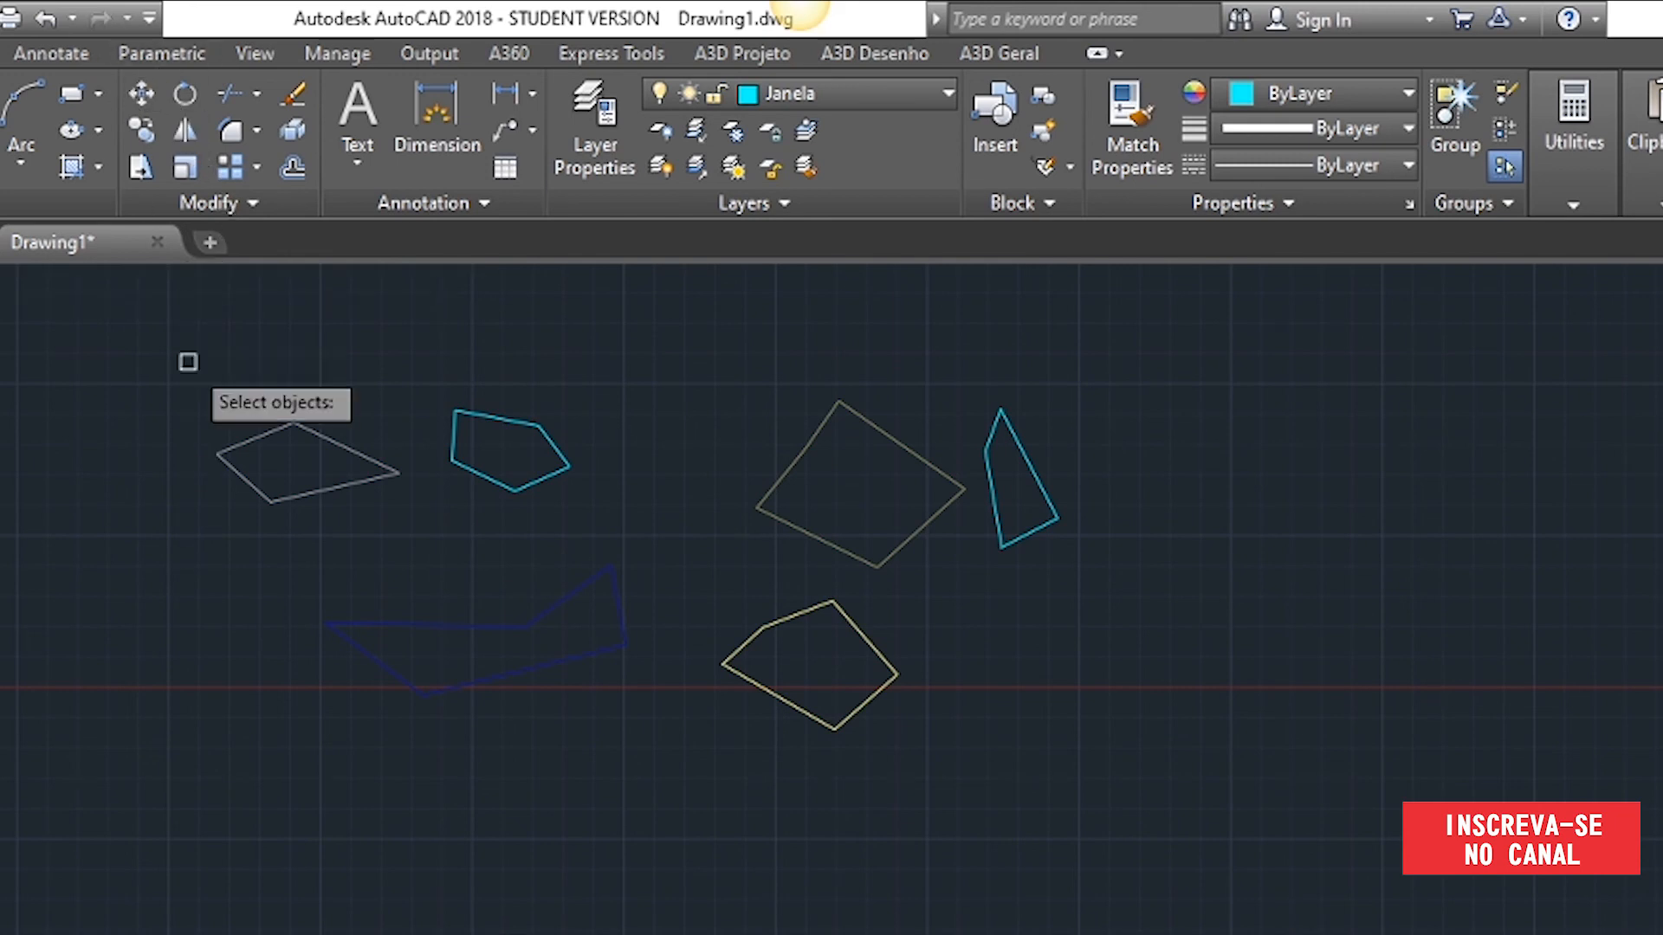
{"action": "left_click", "coordinate": [167, 359]}
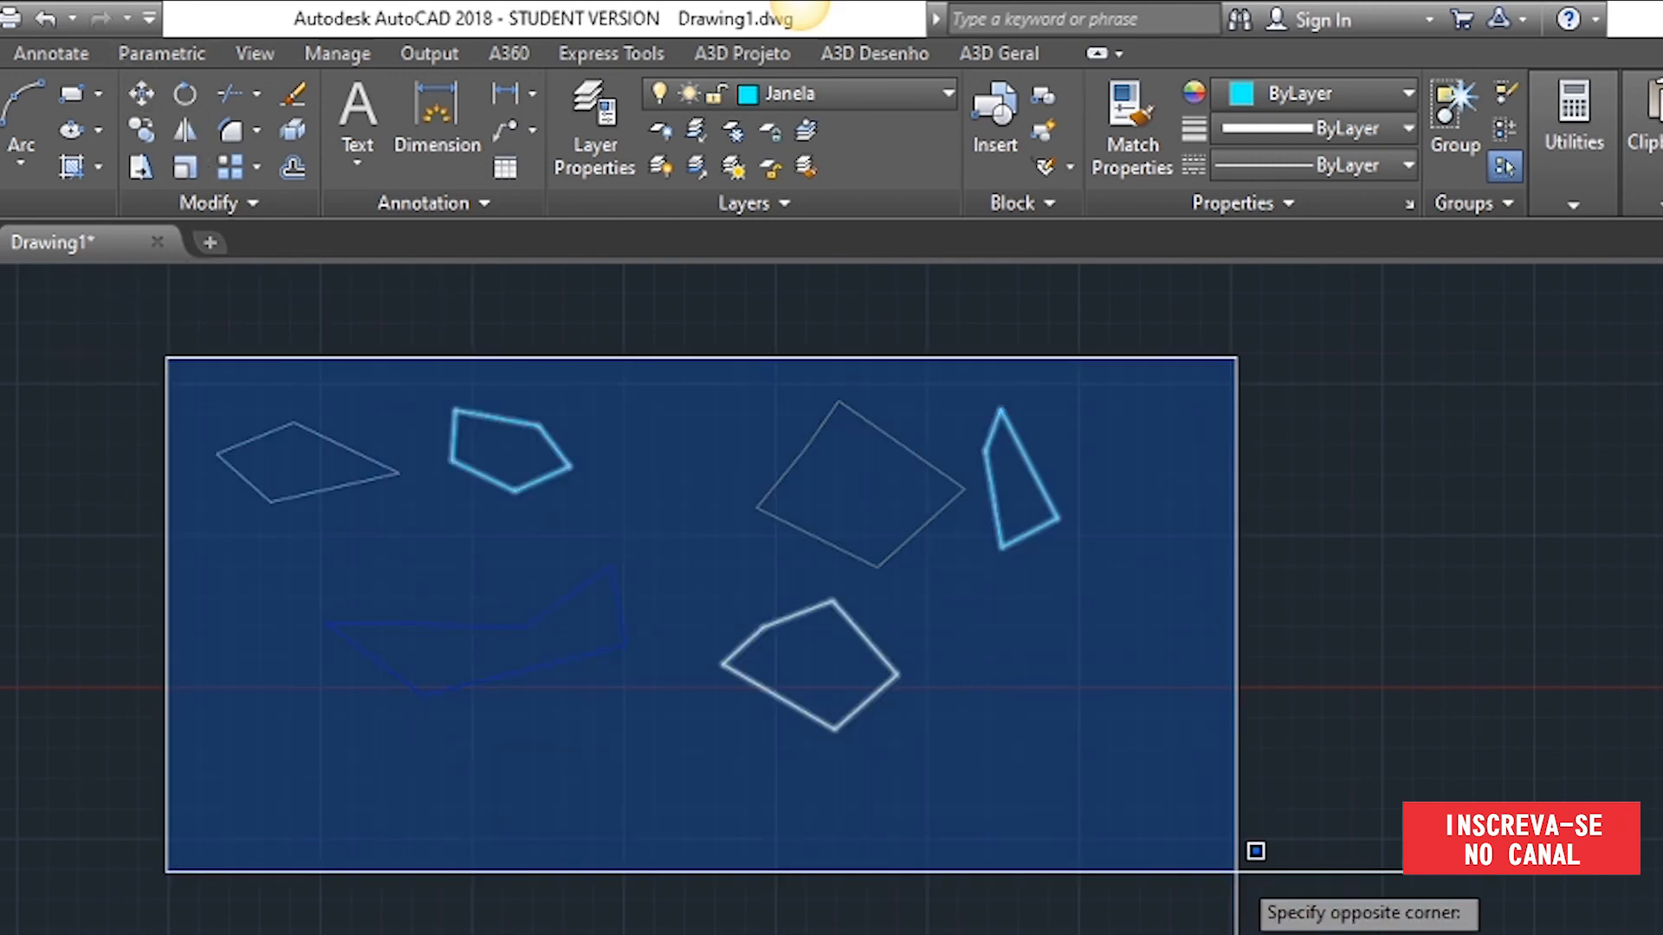
{"action": "left_click", "coordinate": [1236, 870]}
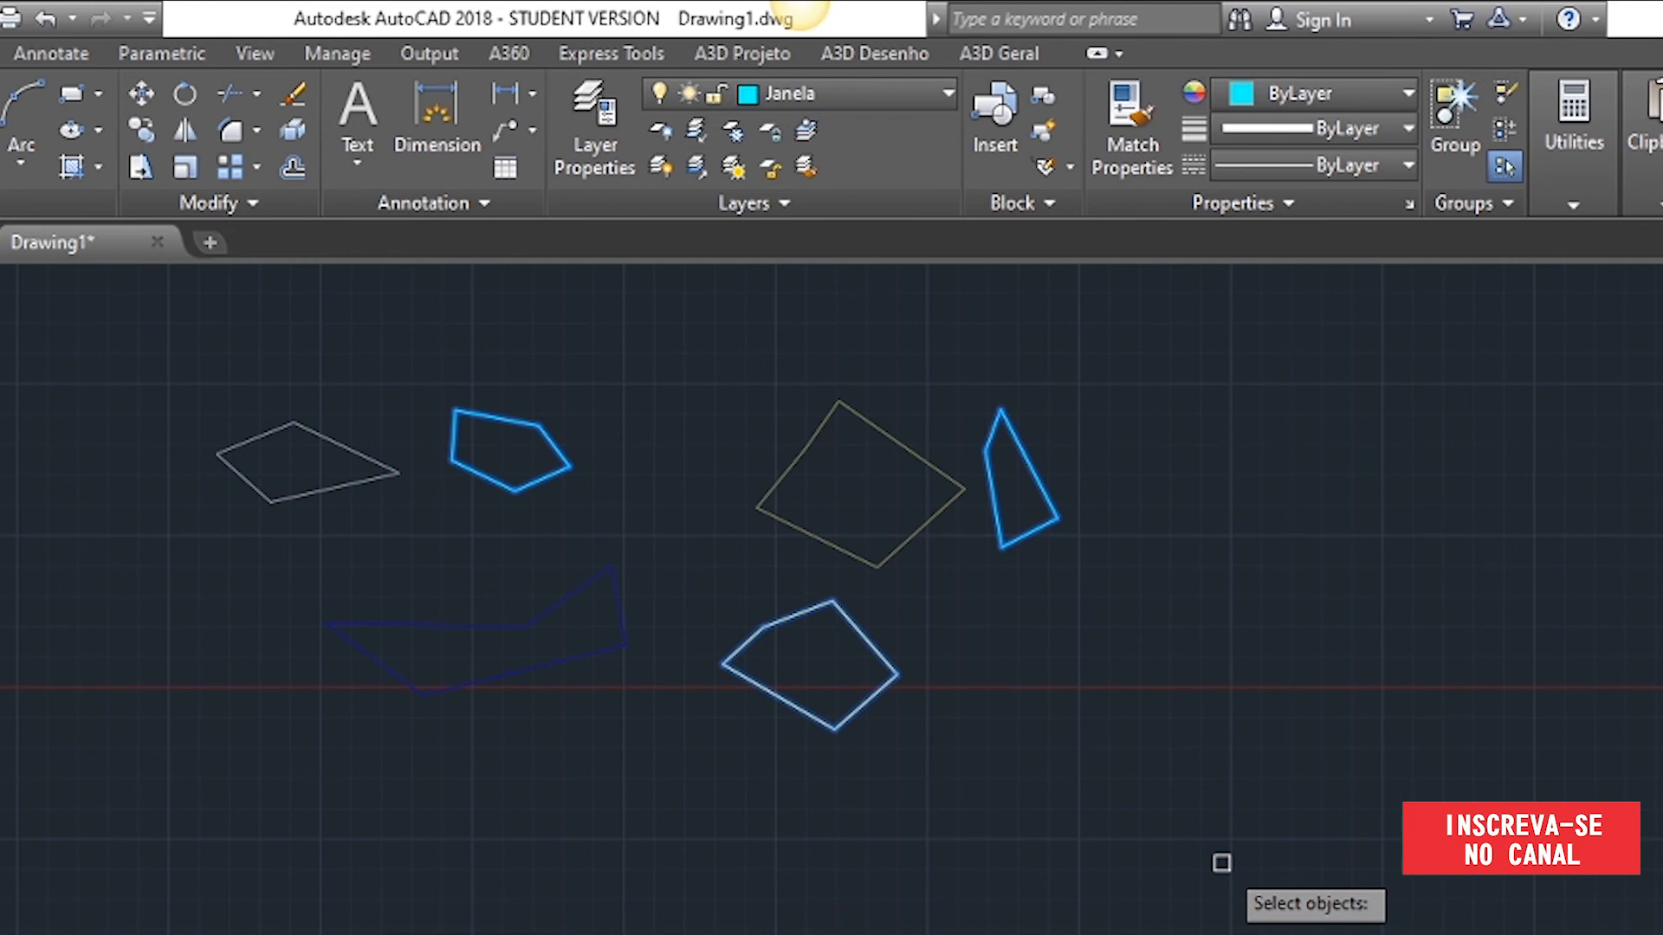
{"action": "key", "text": "Return"}
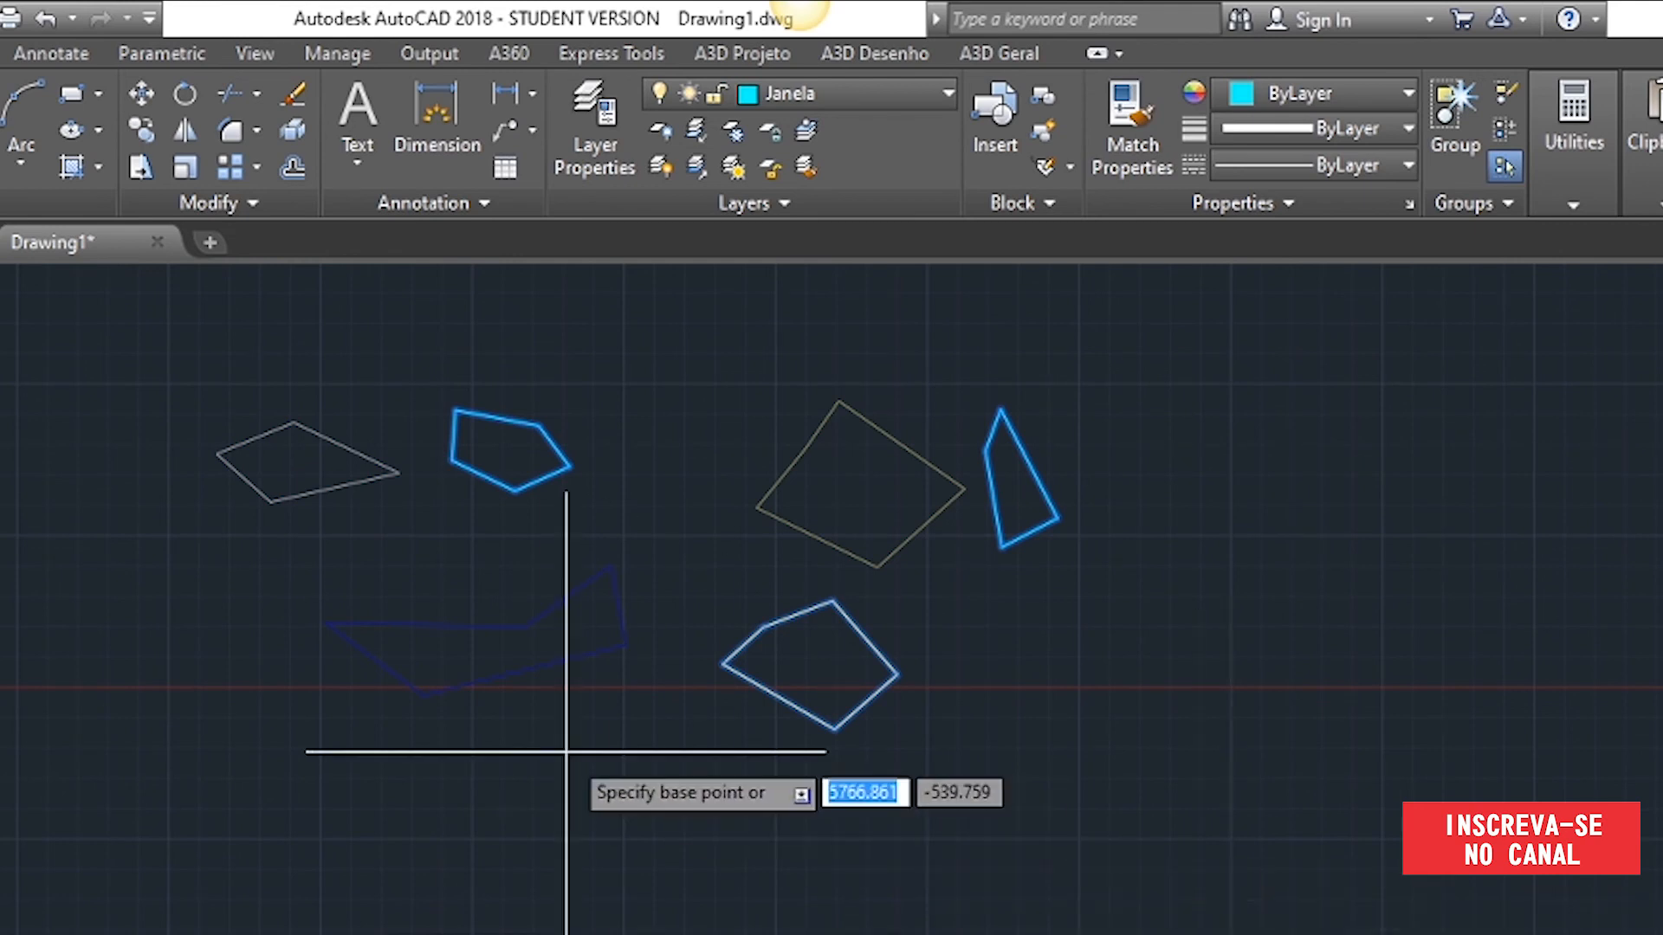
{"action": "left_click", "coordinate": [565, 752]}
{"action": "left_click", "coordinate": [1360, 756]}
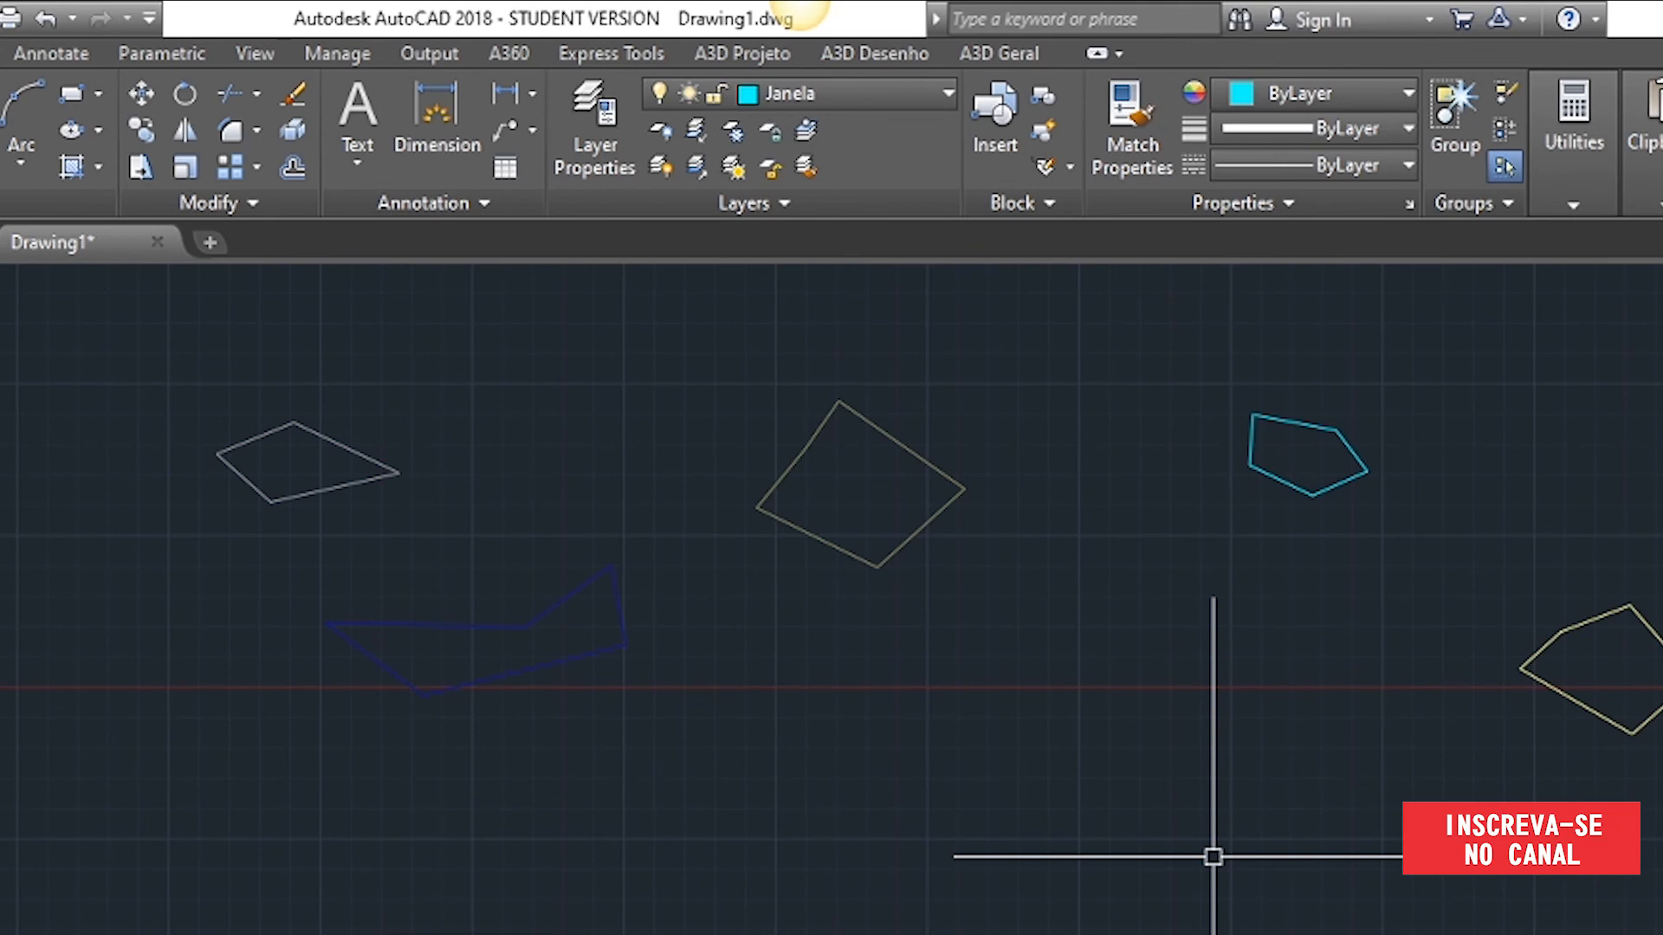
- Unlock the Porta and Parede layers so that all the shapes are editable
{"action": "left_click", "coordinate": [925, 87]}
{"action": "left_click", "coordinate": [726, 163]}
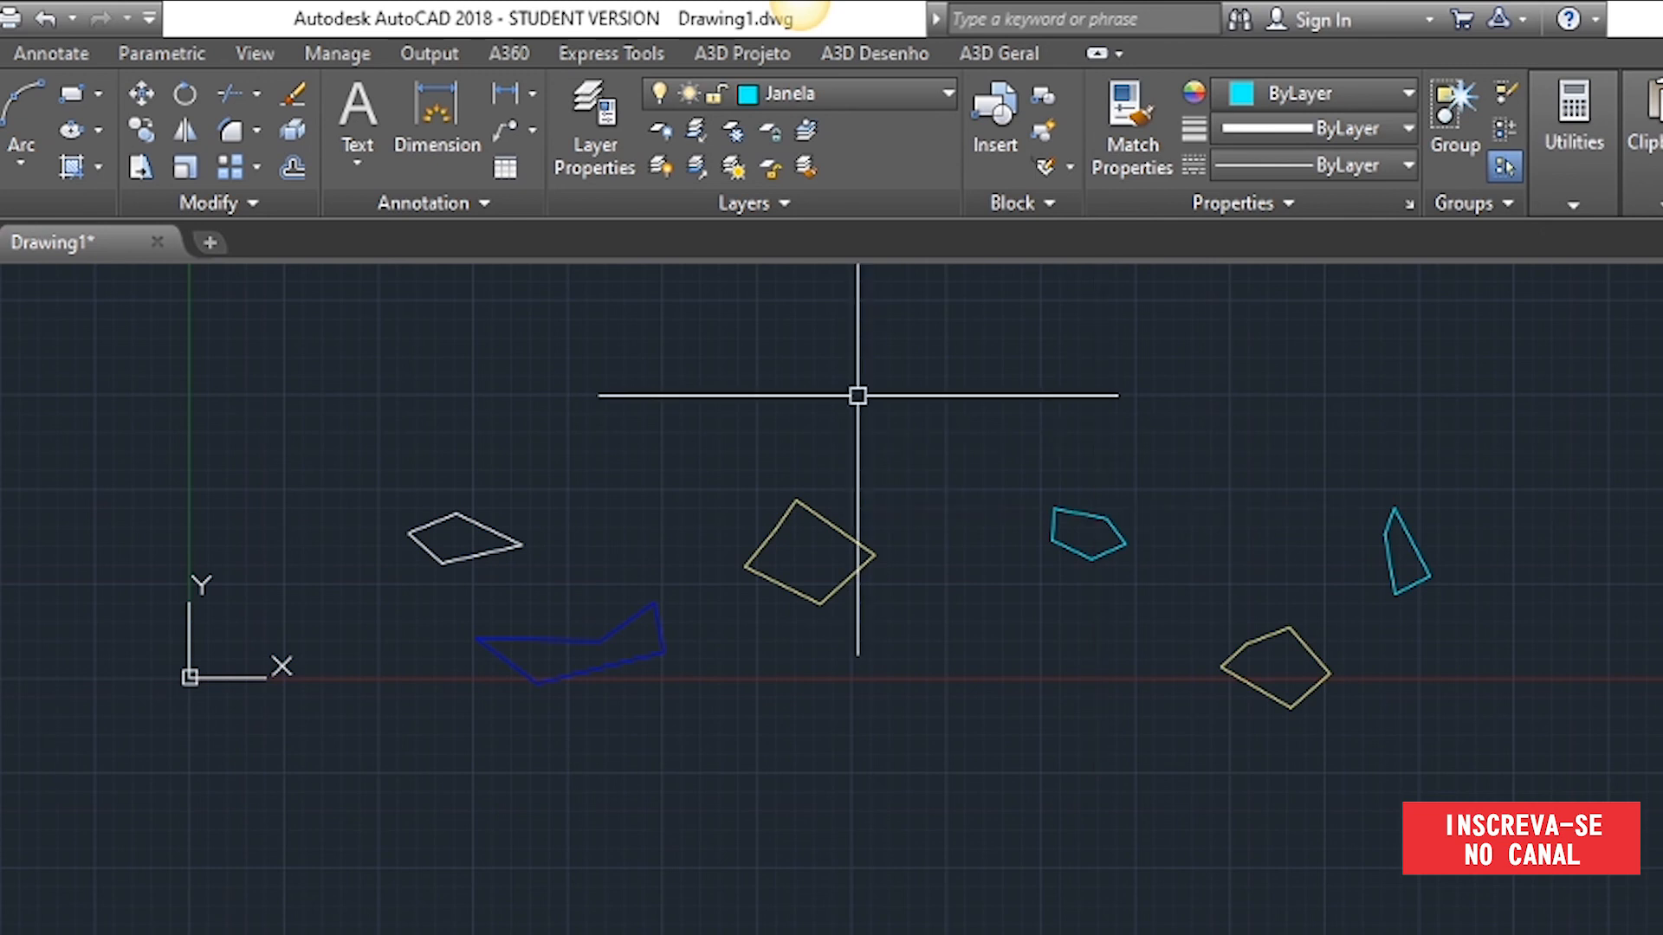
- Turn off the Porta, Parede and current Janela layers with the Layer Off command by picking their shapes, and turn all layers back on
{"action": "left_click", "coordinate": [662, 130]}
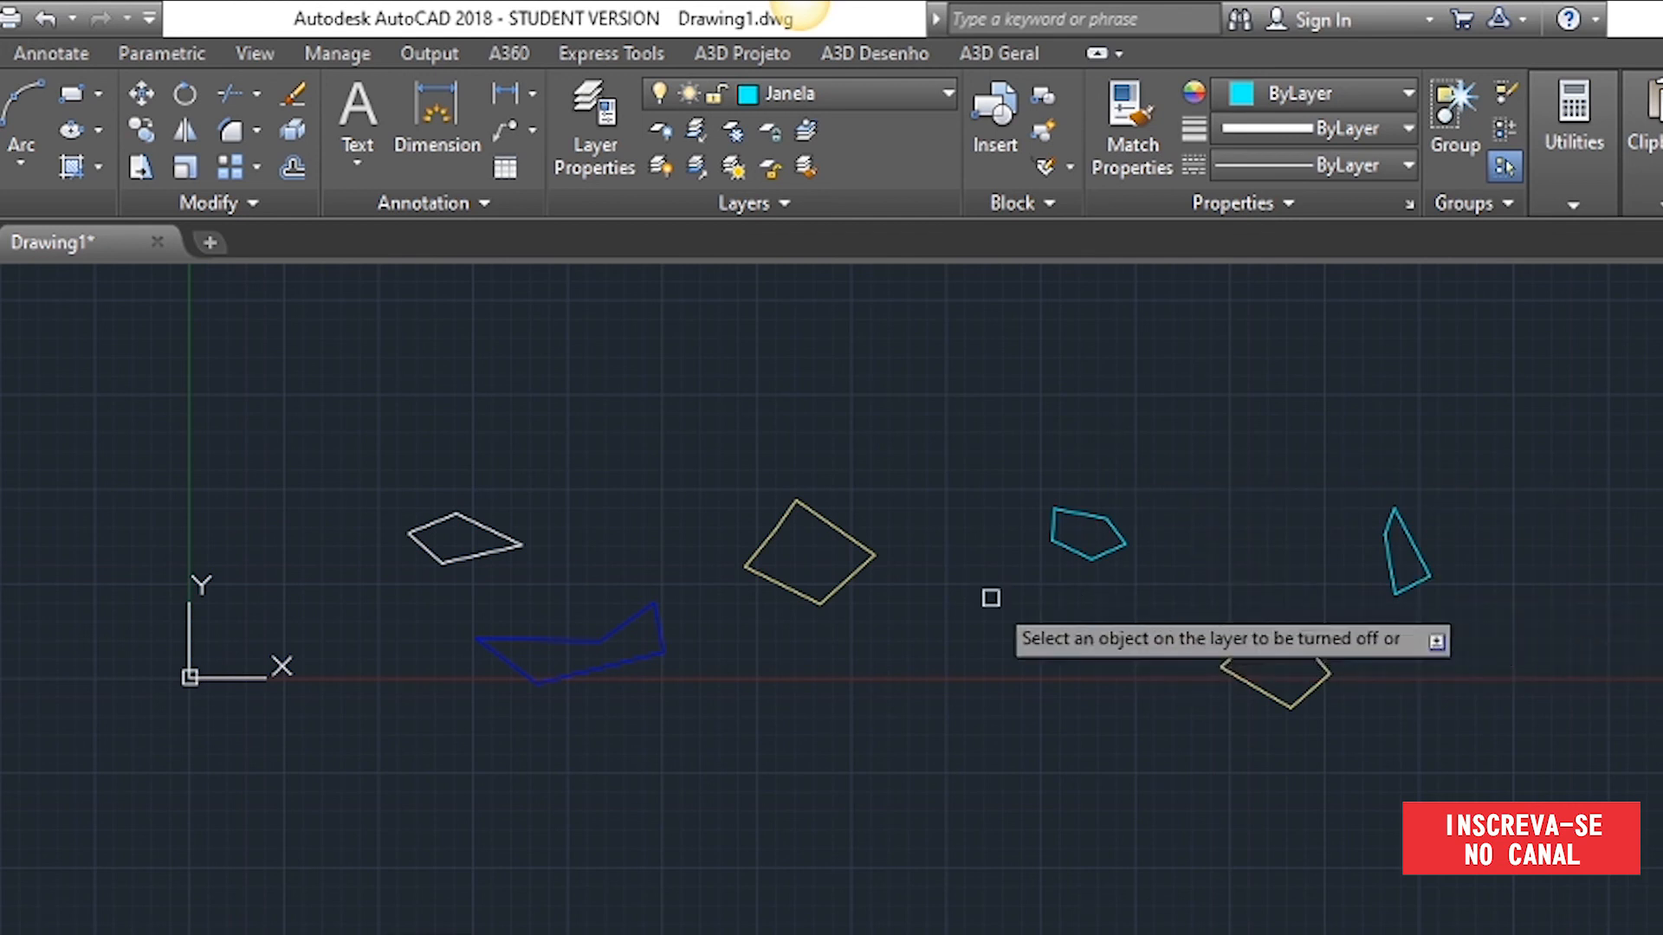
{"action": "left_click", "coordinate": [857, 575]}
{"action": "left_click", "coordinate": [505, 548]}
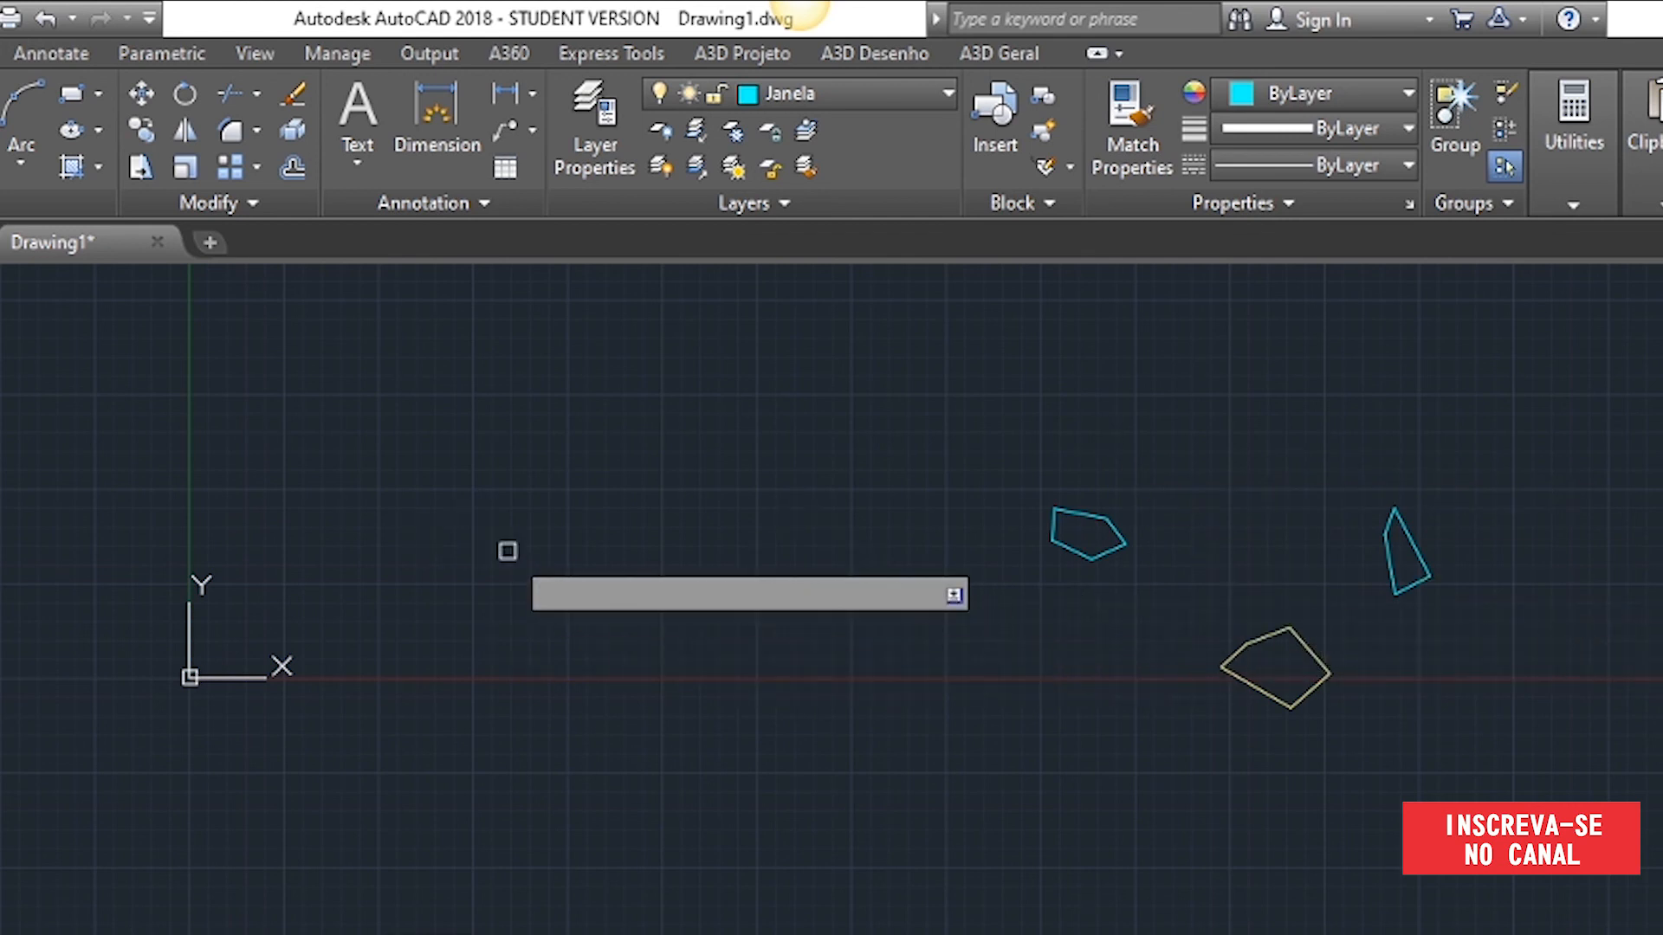
{"action": "key", "text": "Return"}
{"action": "type", "text": "y"}
{"action": "key", "text": "Return"}
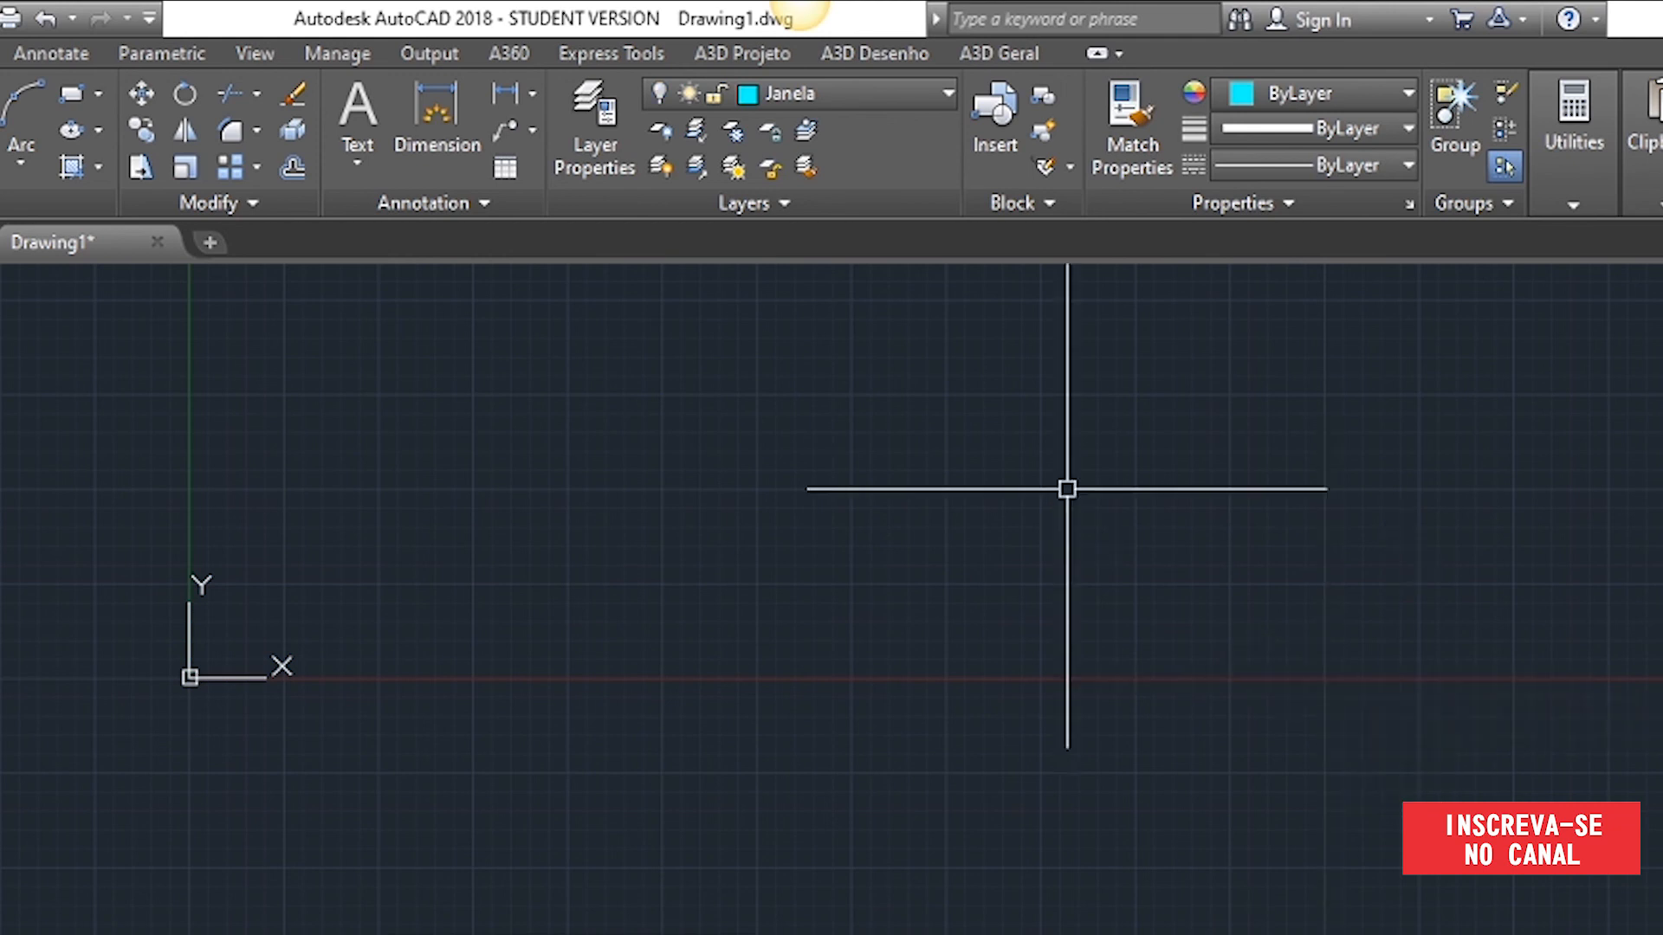
{"action": "left_click", "coordinate": [663, 167]}
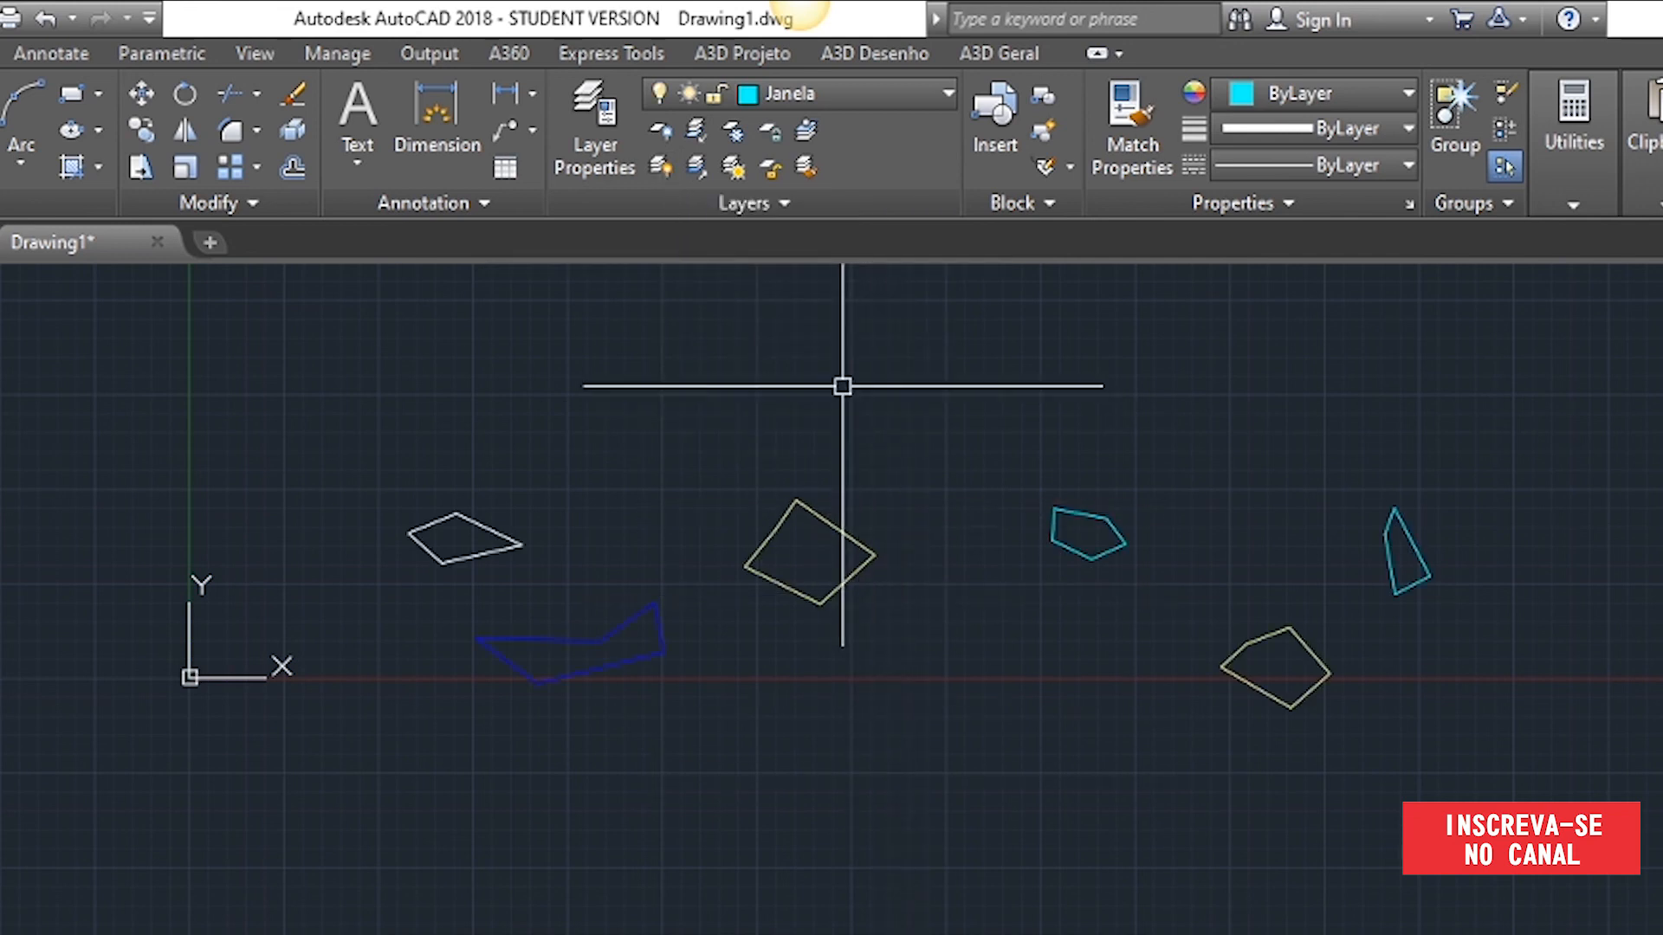
- Isolate the Porta layer by picking an edge of the blue shape, and restore the hidden layers
{"action": "left_click", "coordinate": [697, 135]}
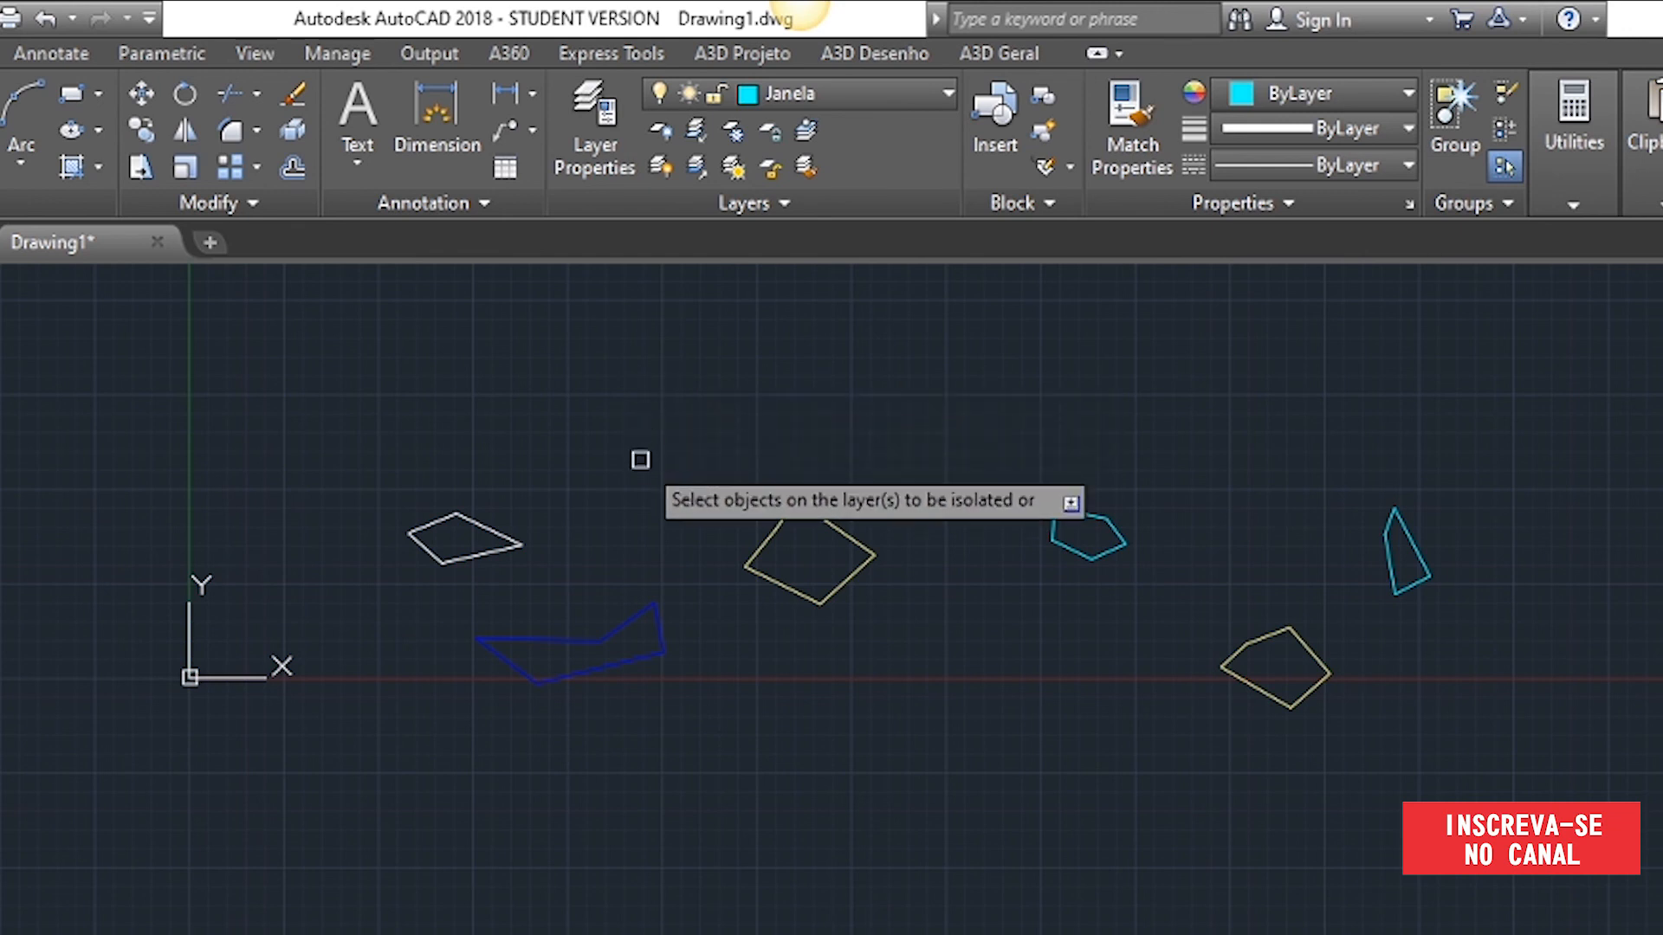
{"action": "left_click", "coordinate": [638, 618]}
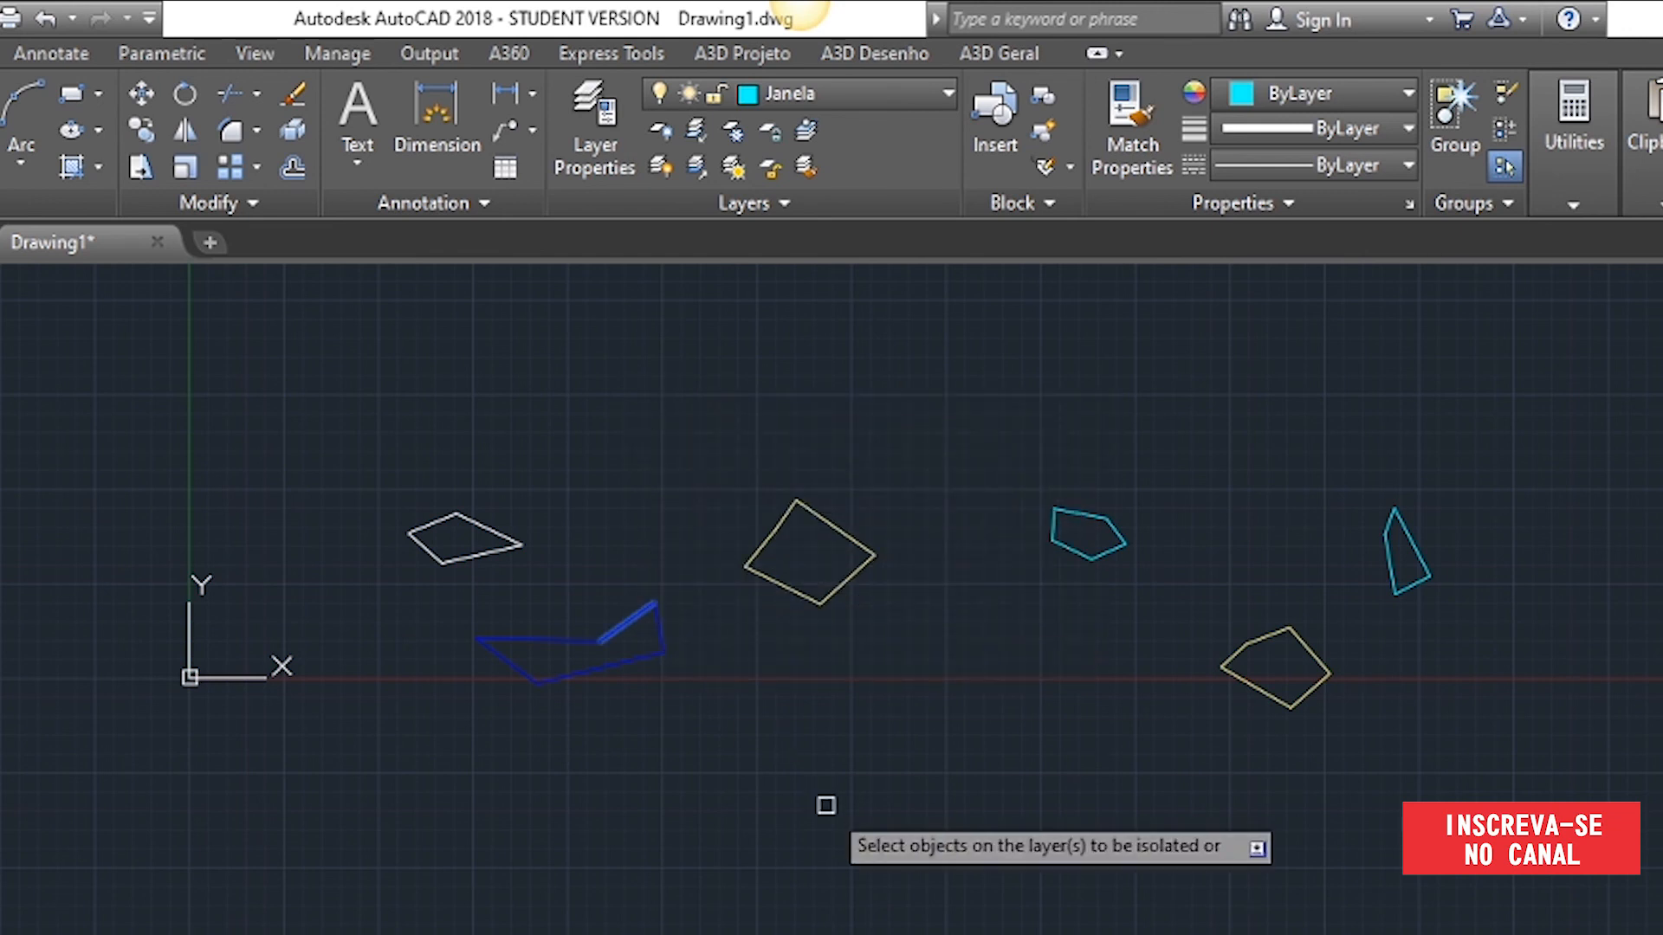
{"action": "key", "text": "Return"}
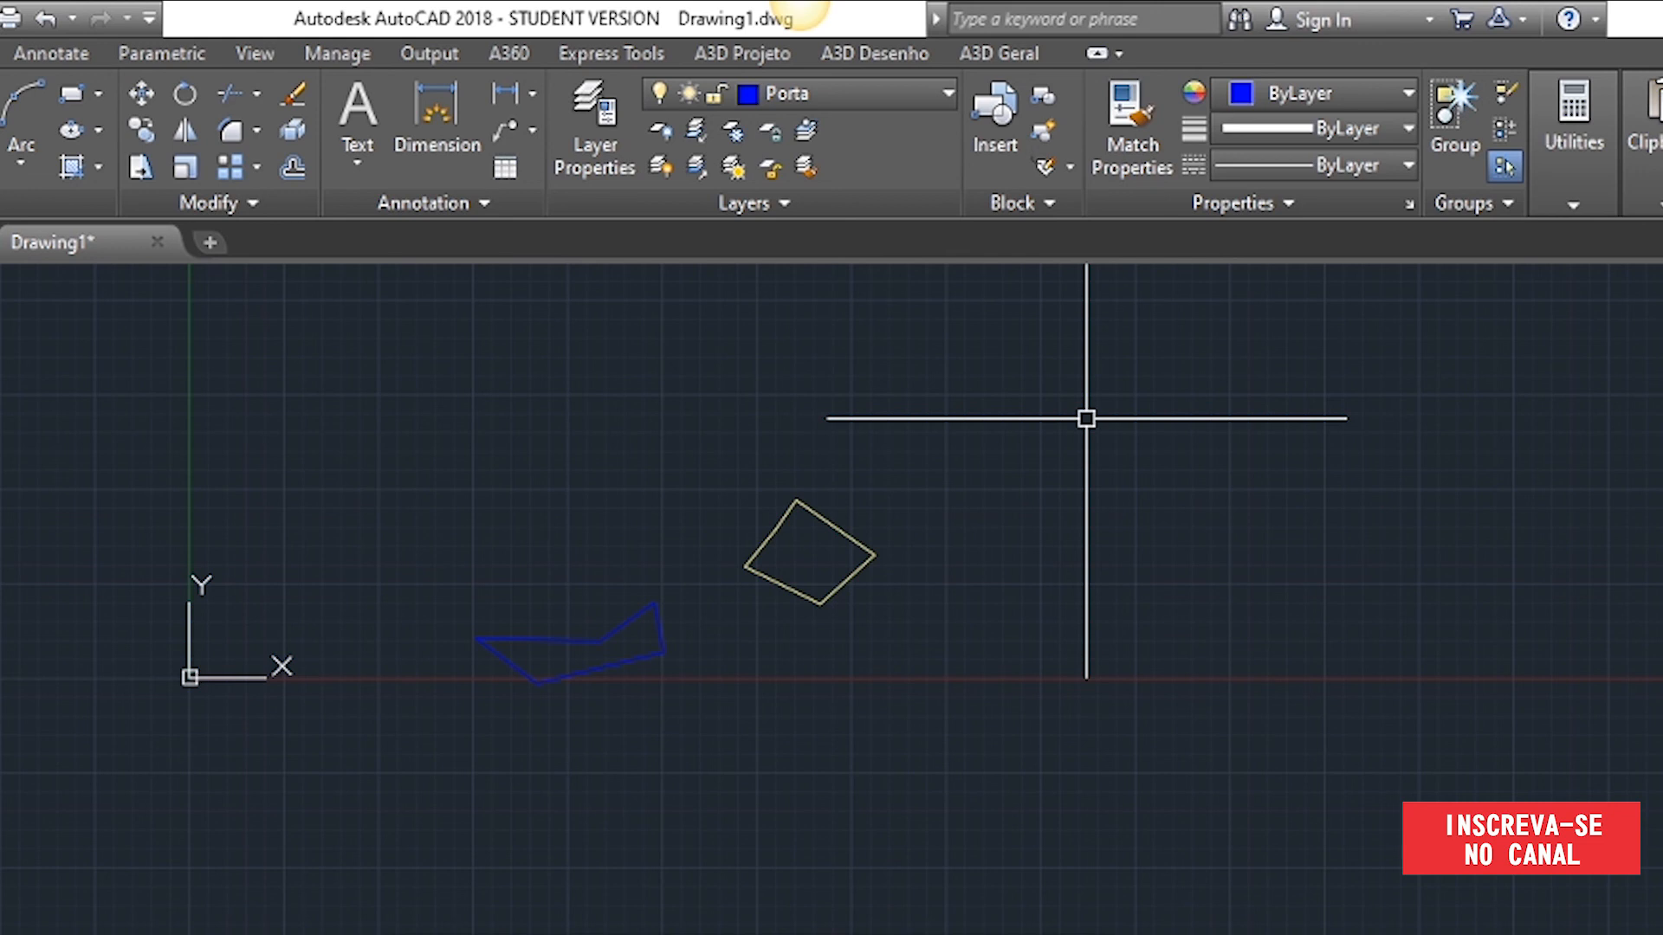
{"action": "left_click", "coordinate": [869, 102]}
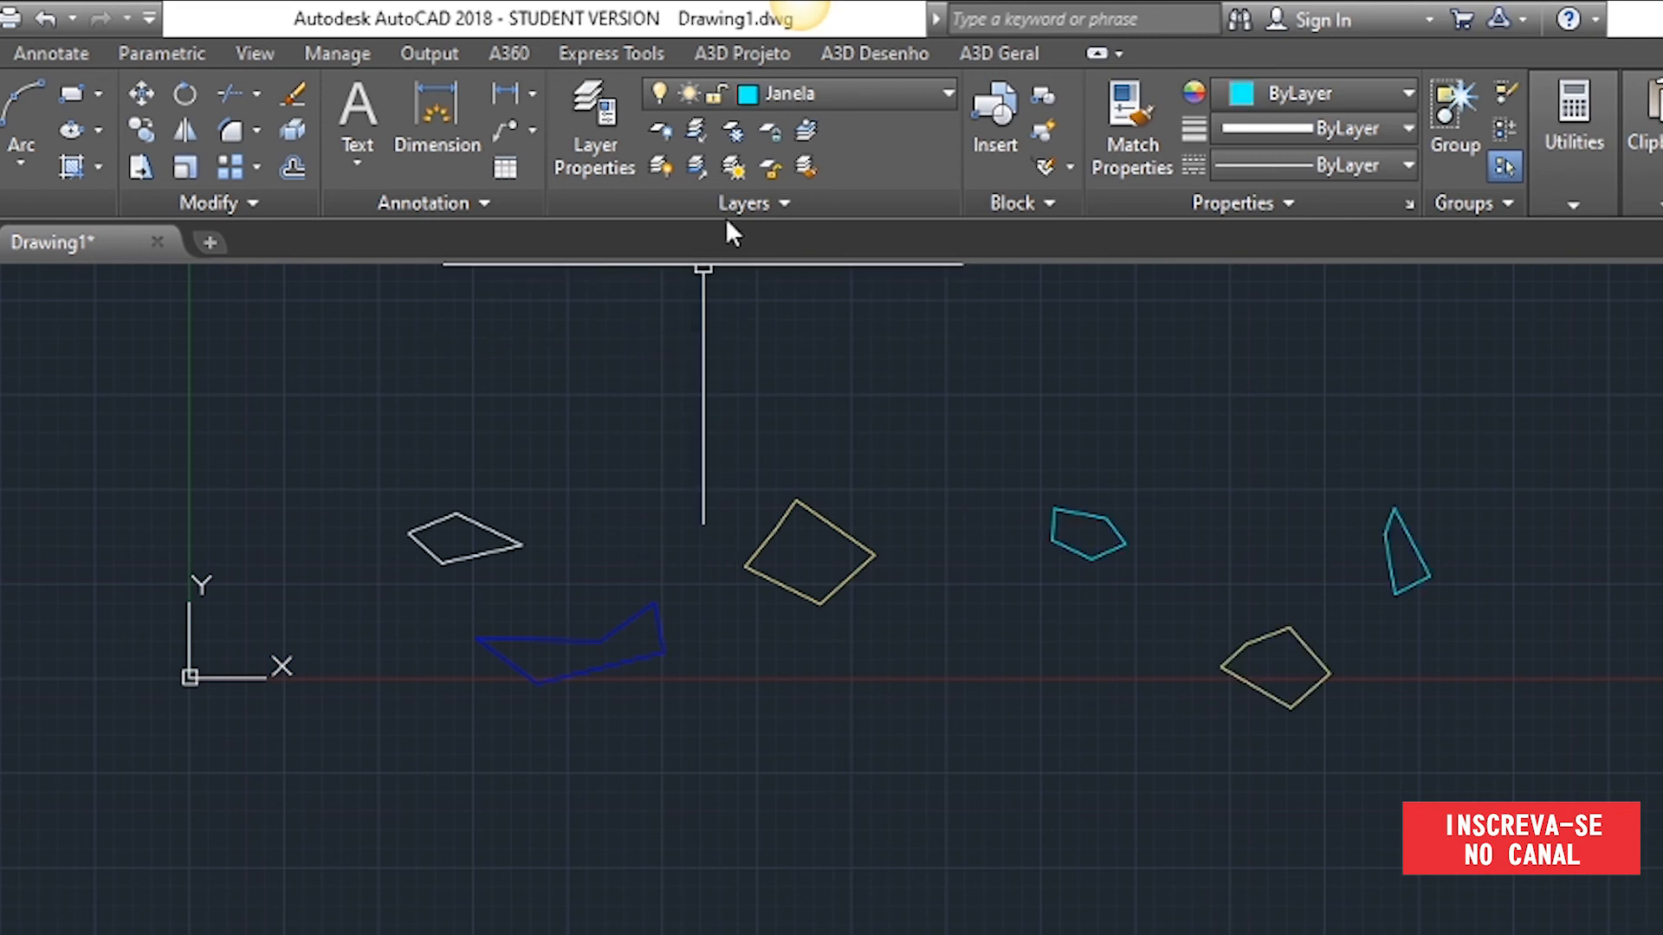
- Freeze the Parede and Porta layers by picking the white and blue shapes, and thaw all layers
{"action": "left_click", "coordinate": [738, 130]}
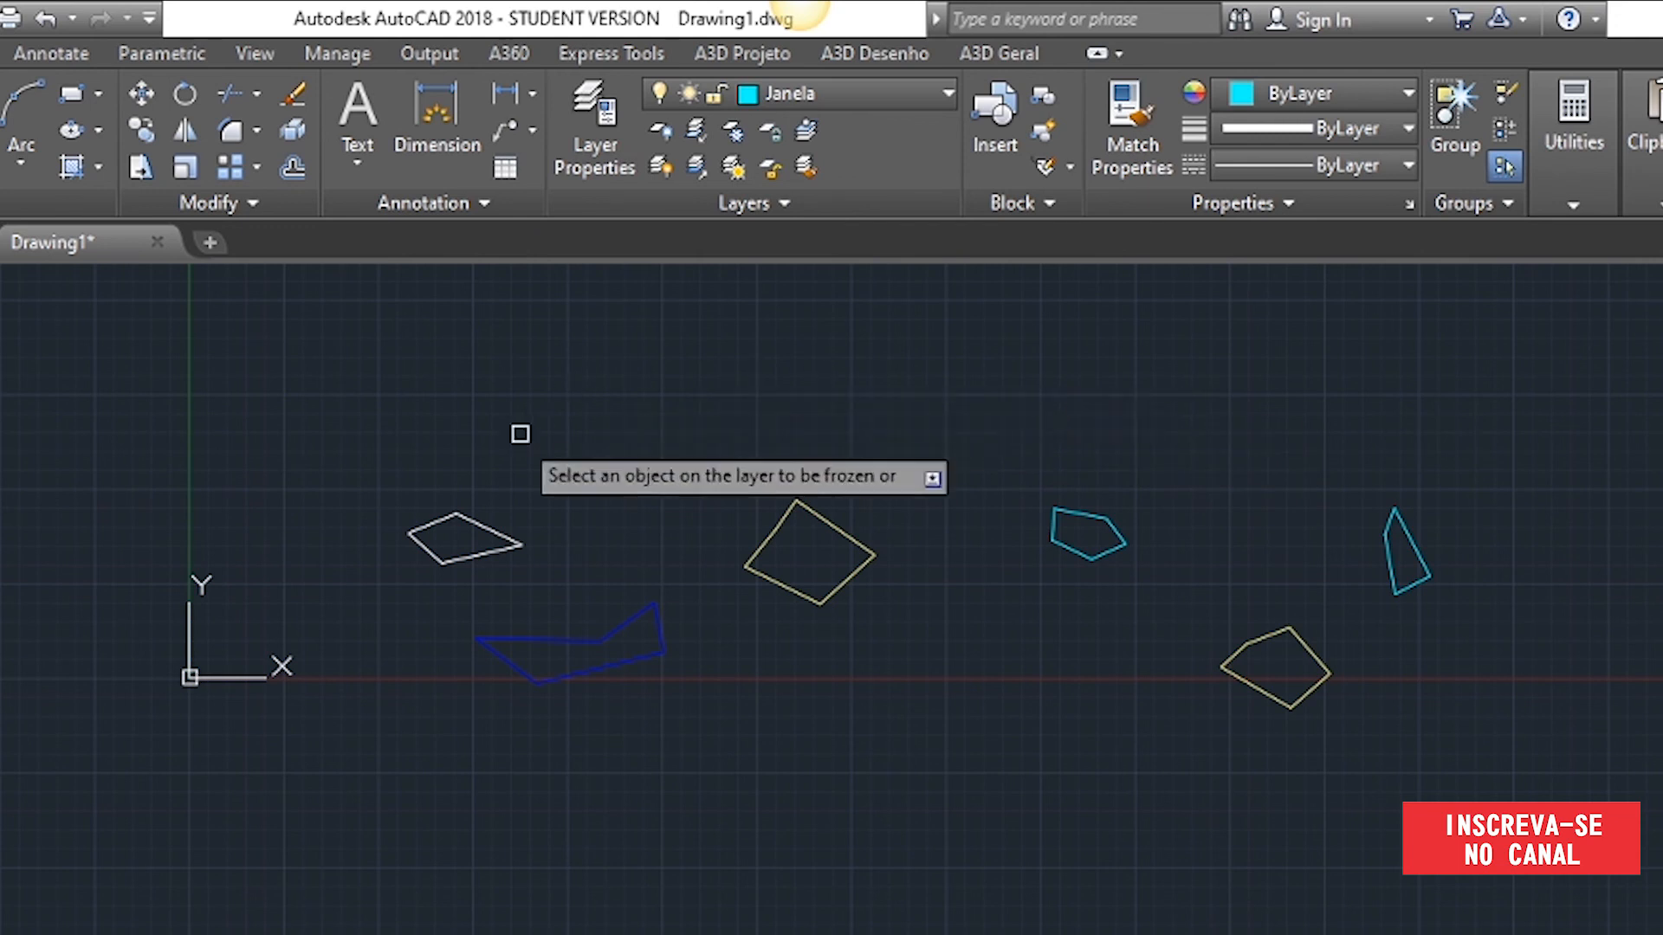
{"action": "left_click", "coordinate": [486, 531]}
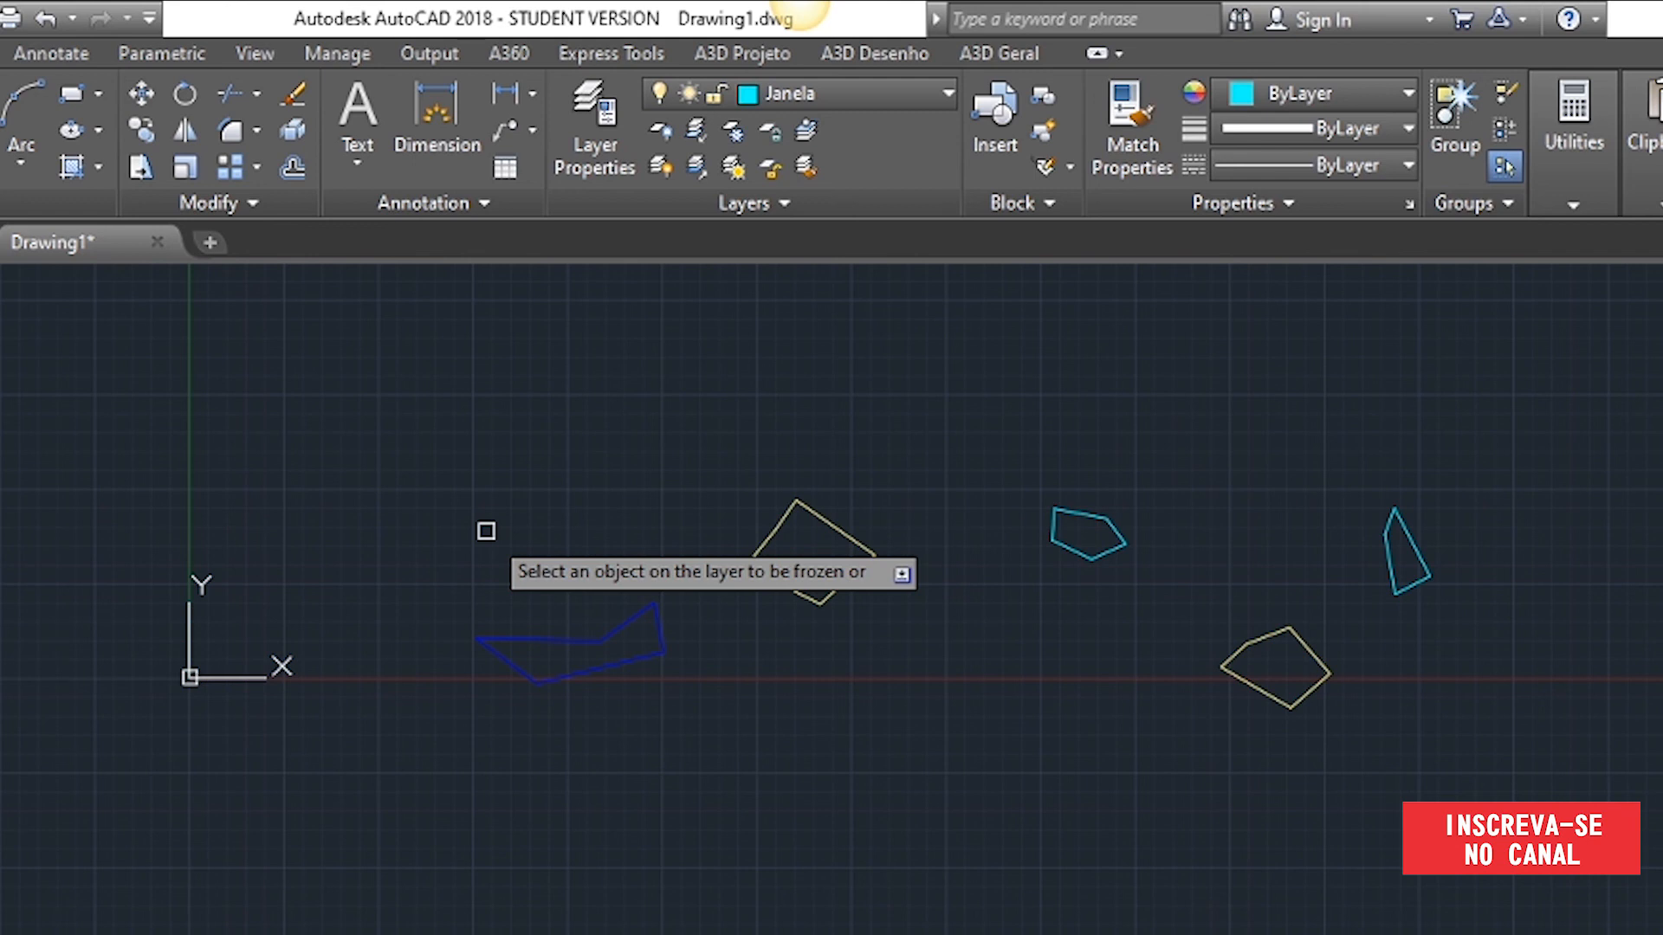
{"action": "left_click", "coordinate": [551, 640]}
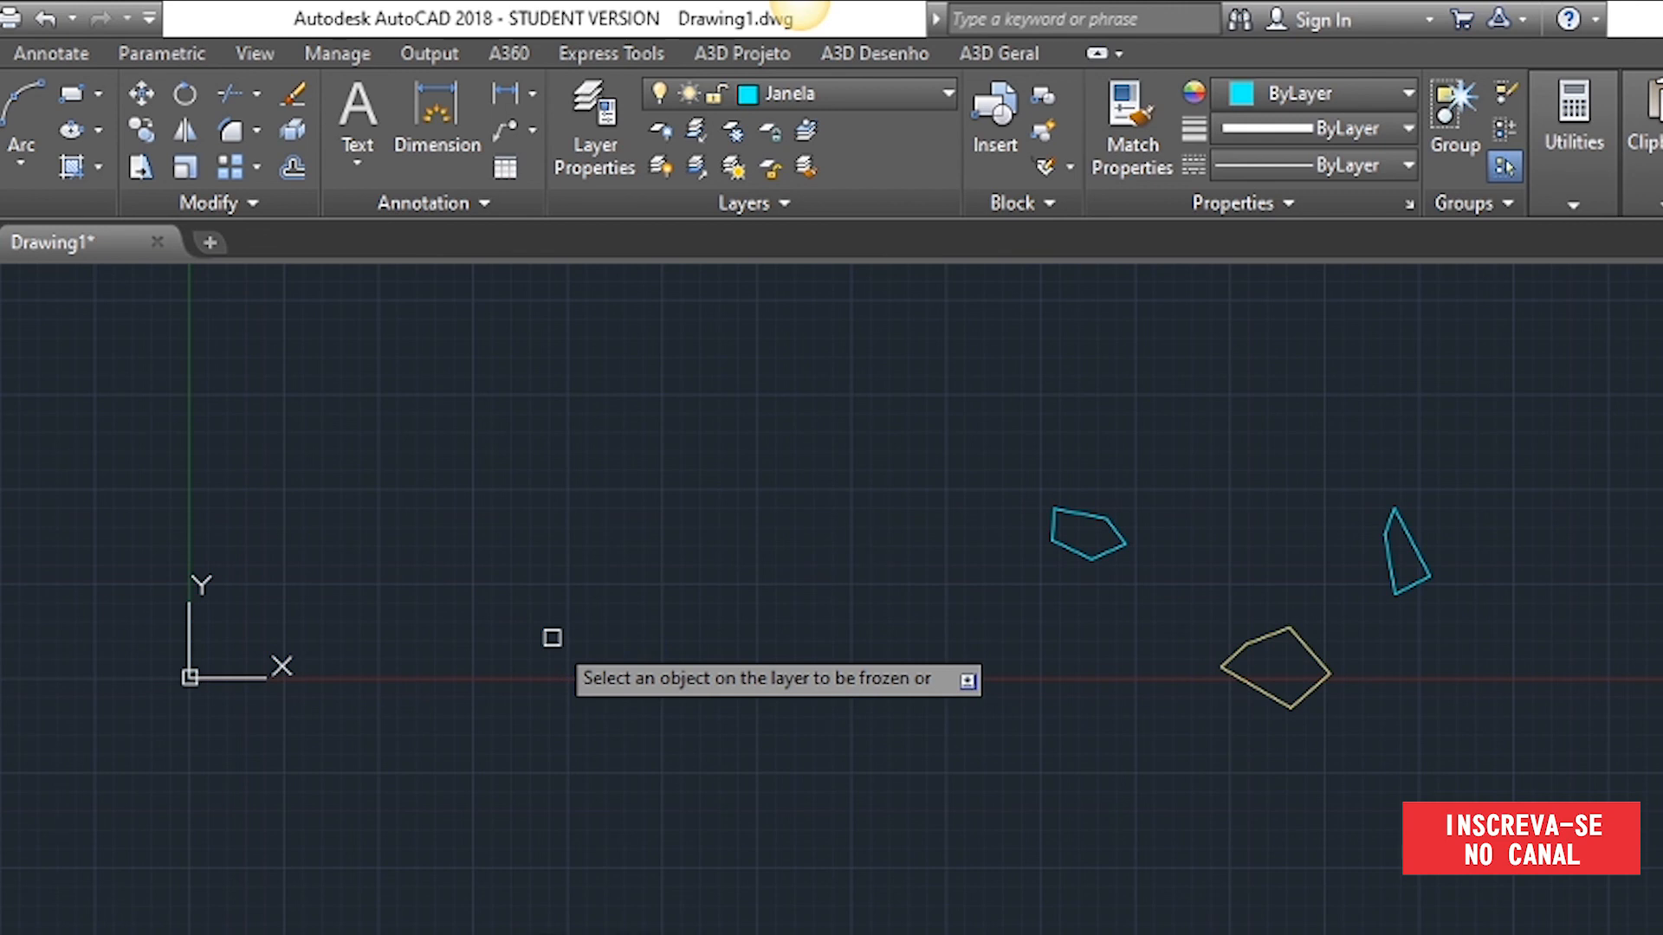
{"action": "key", "text": "Return"}
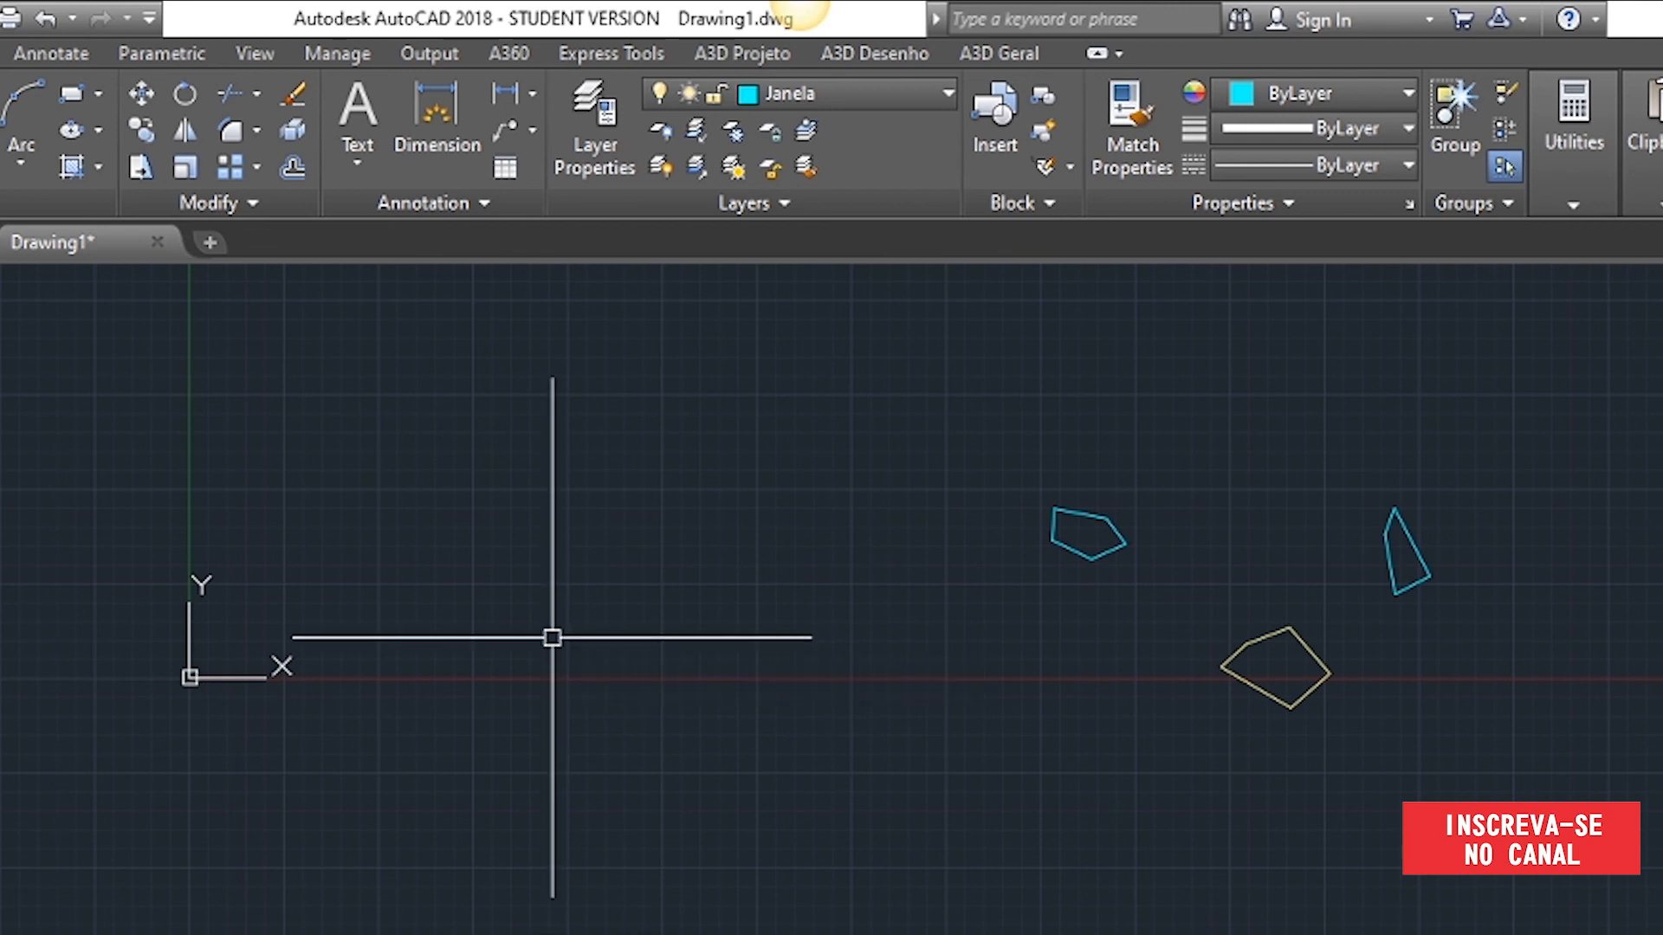
{"action": "left_click", "coordinate": [730, 170]}
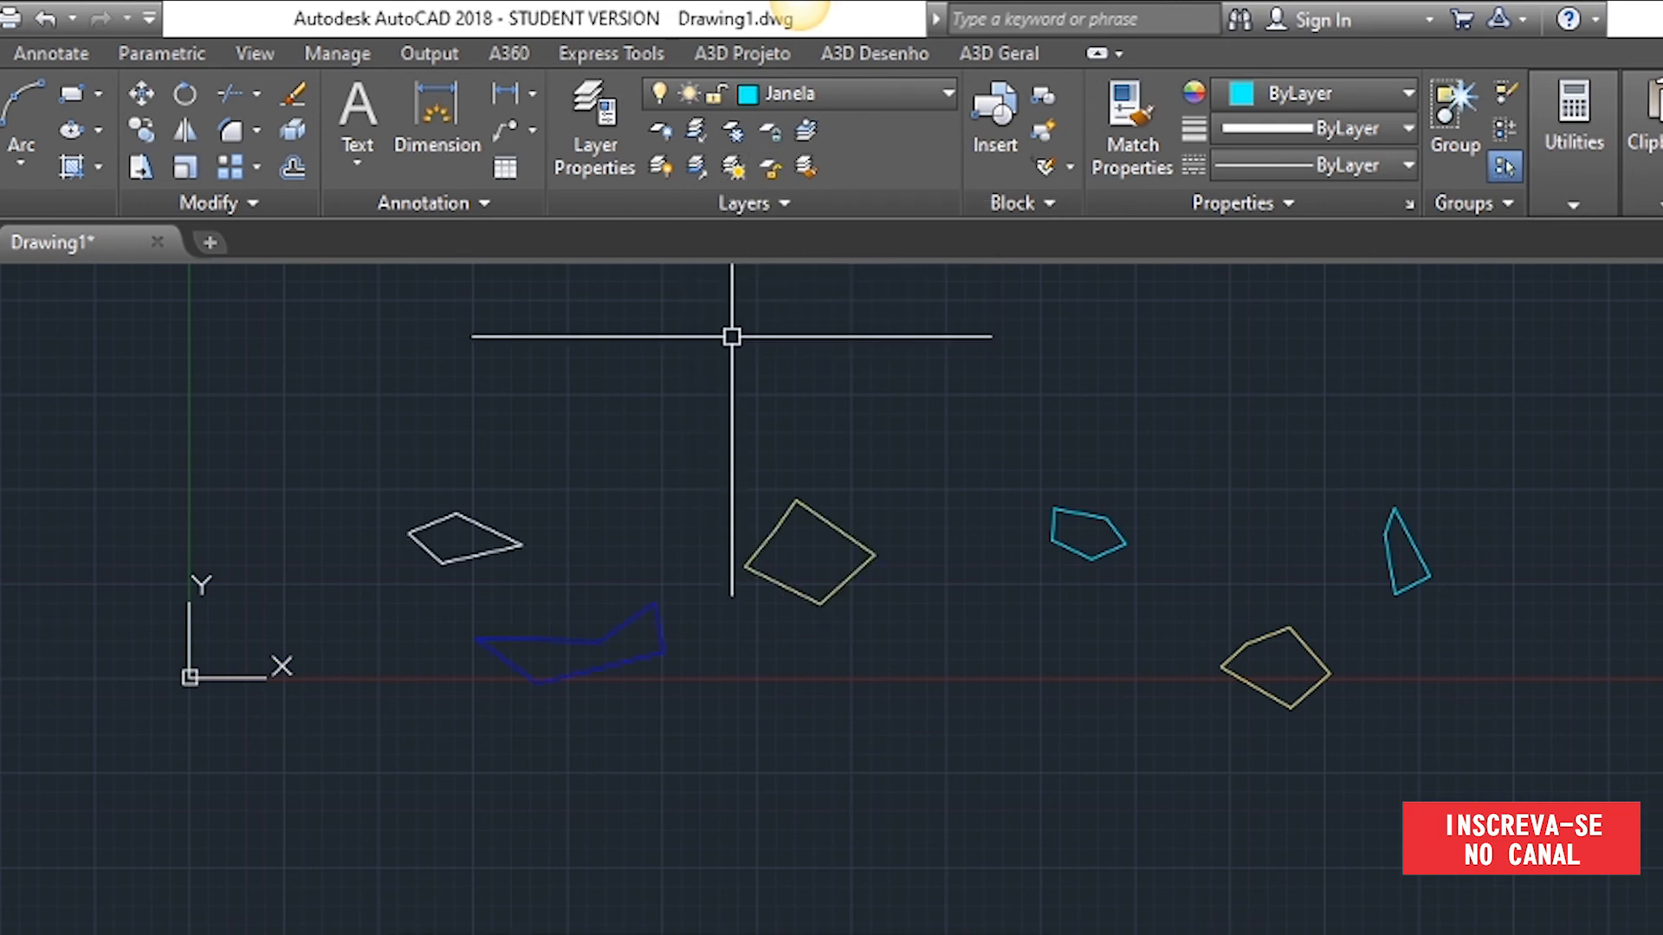
- Lock the Janela layer by picking the cyan pentagon, and unlock it by picking the same shape
{"action": "left_click", "coordinate": [770, 131]}
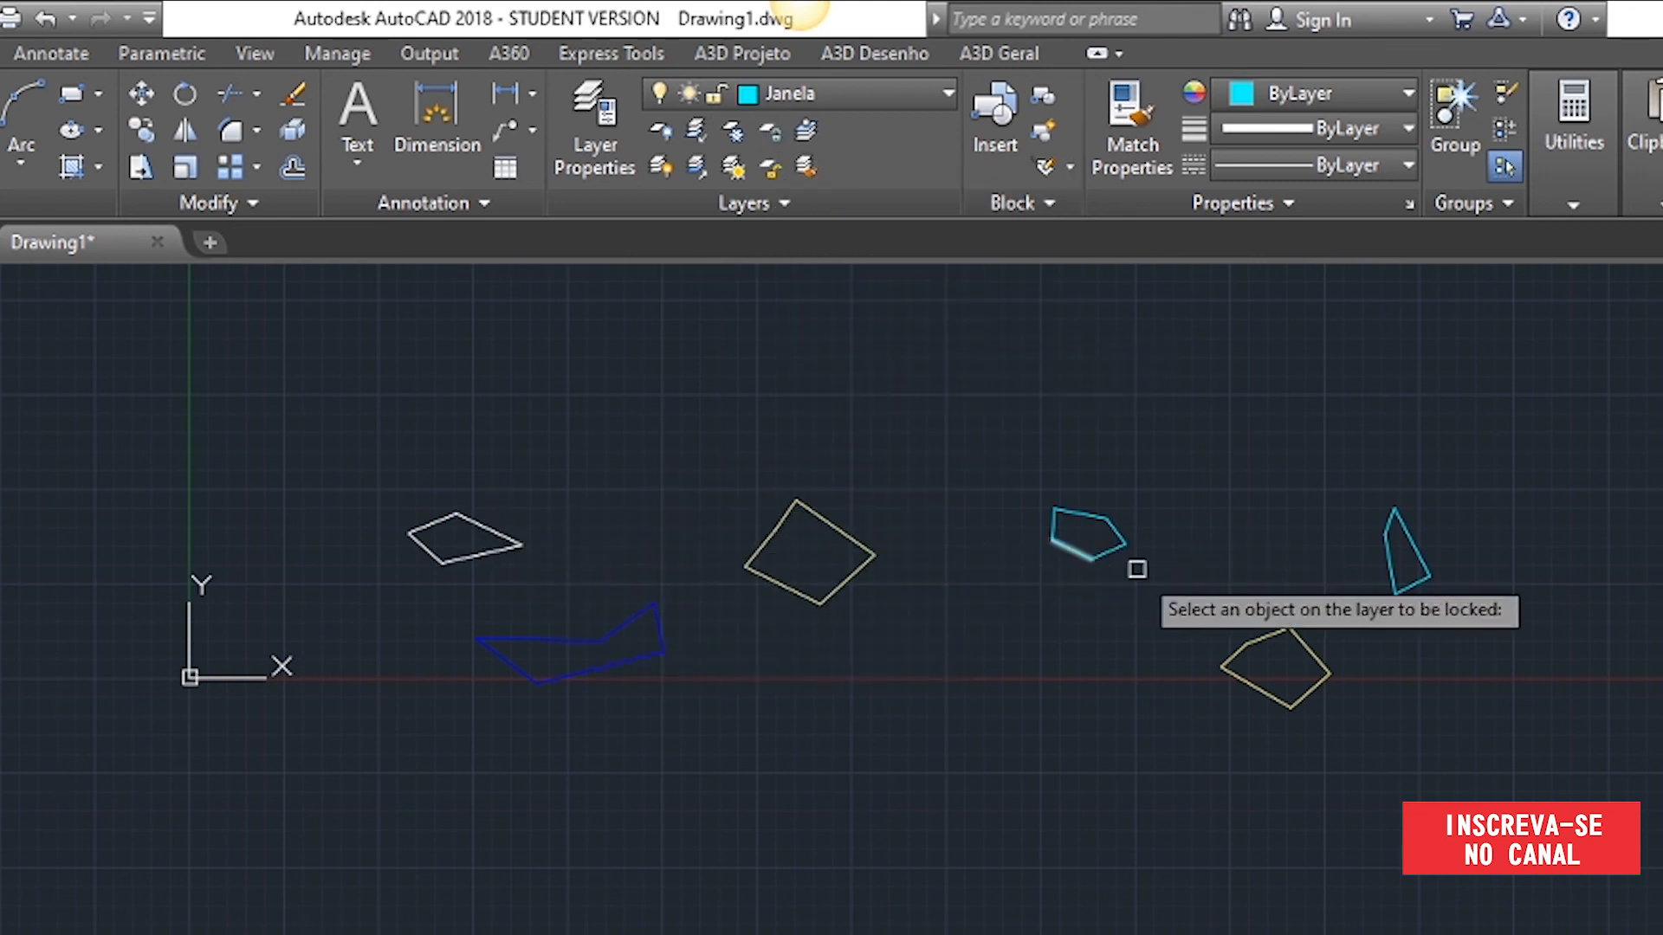
{"action": "left_click", "coordinate": [1083, 513]}
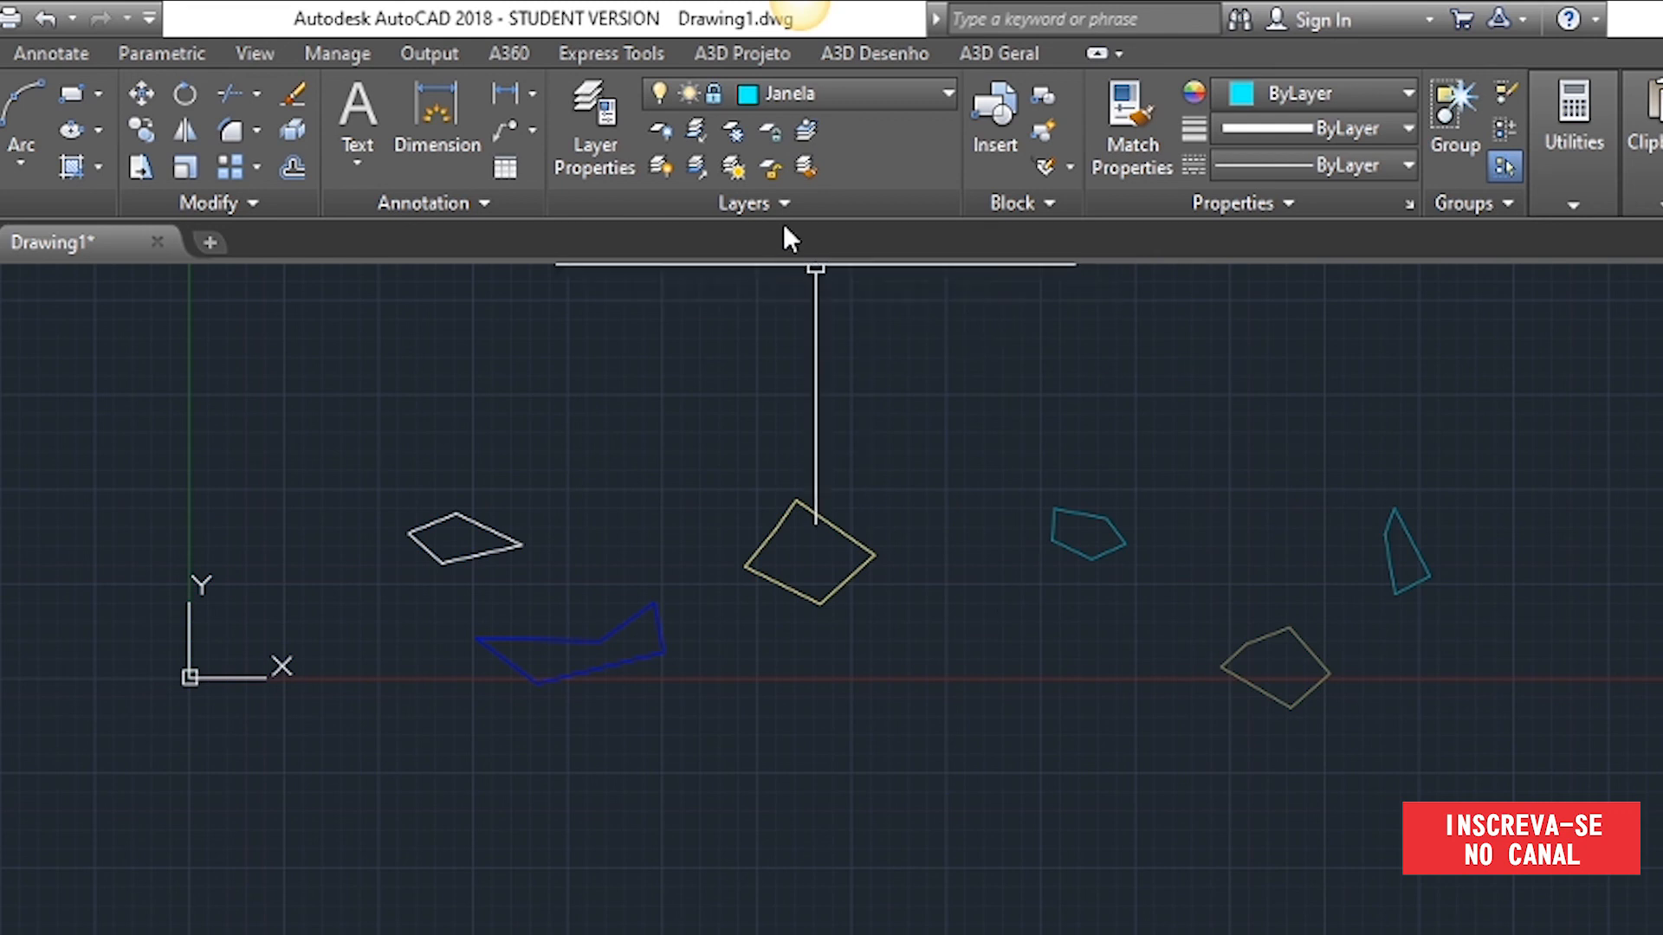
{"action": "left_click", "coordinate": [772, 172]}
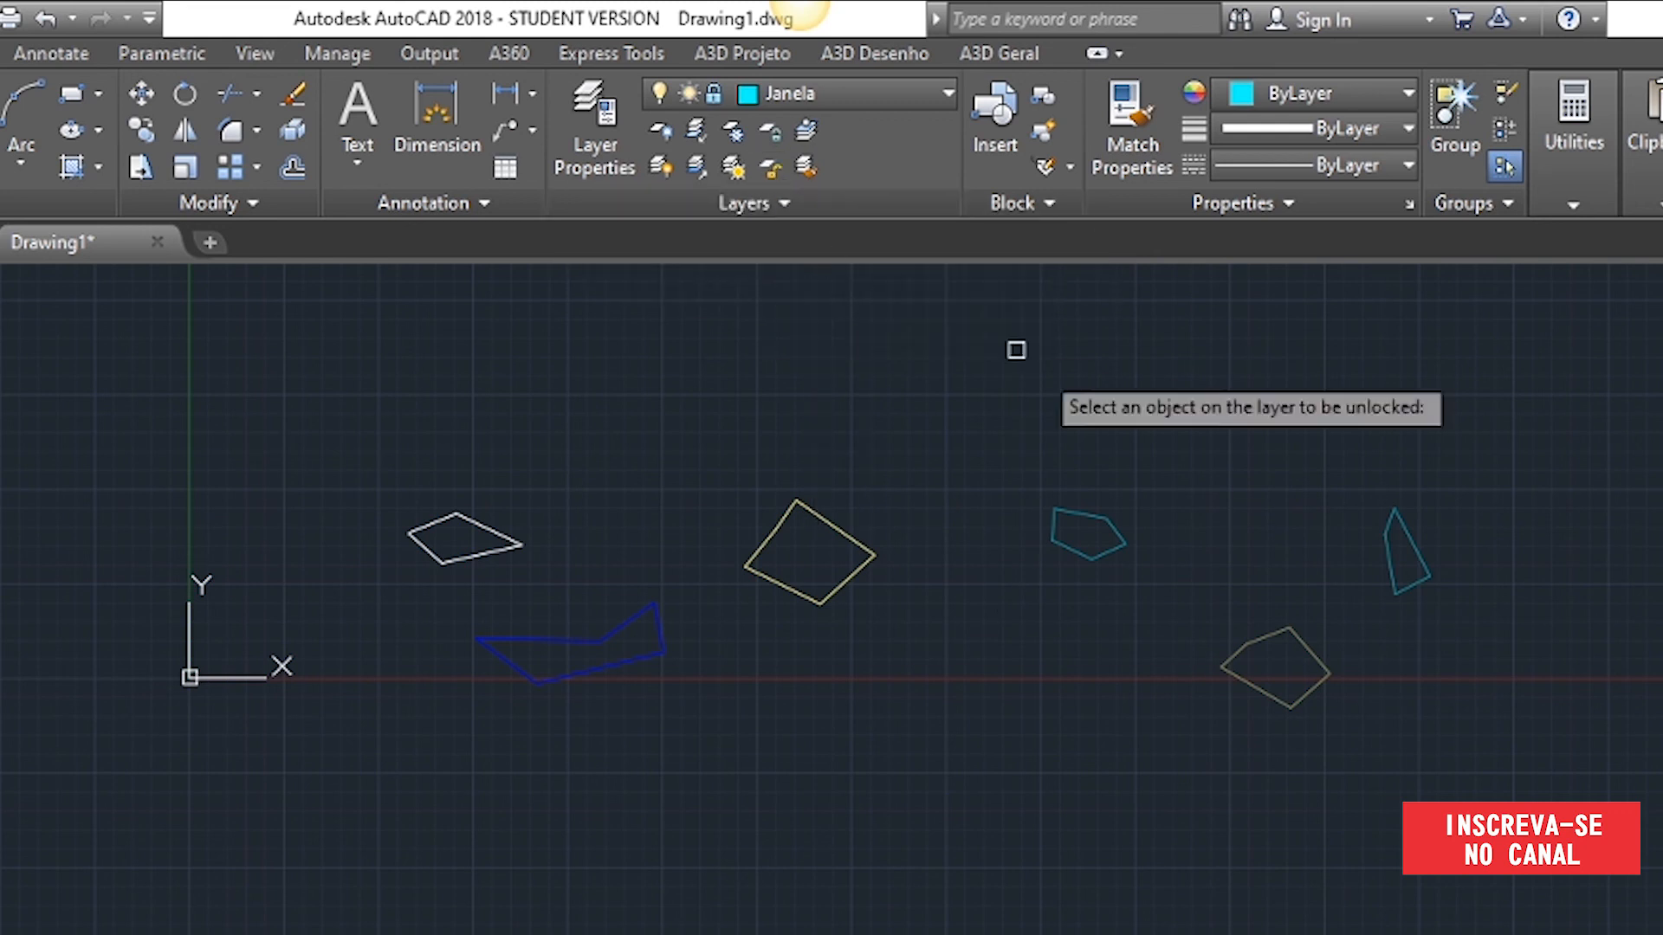
{"action": "left_click", "coordinate": [1062, 502]}
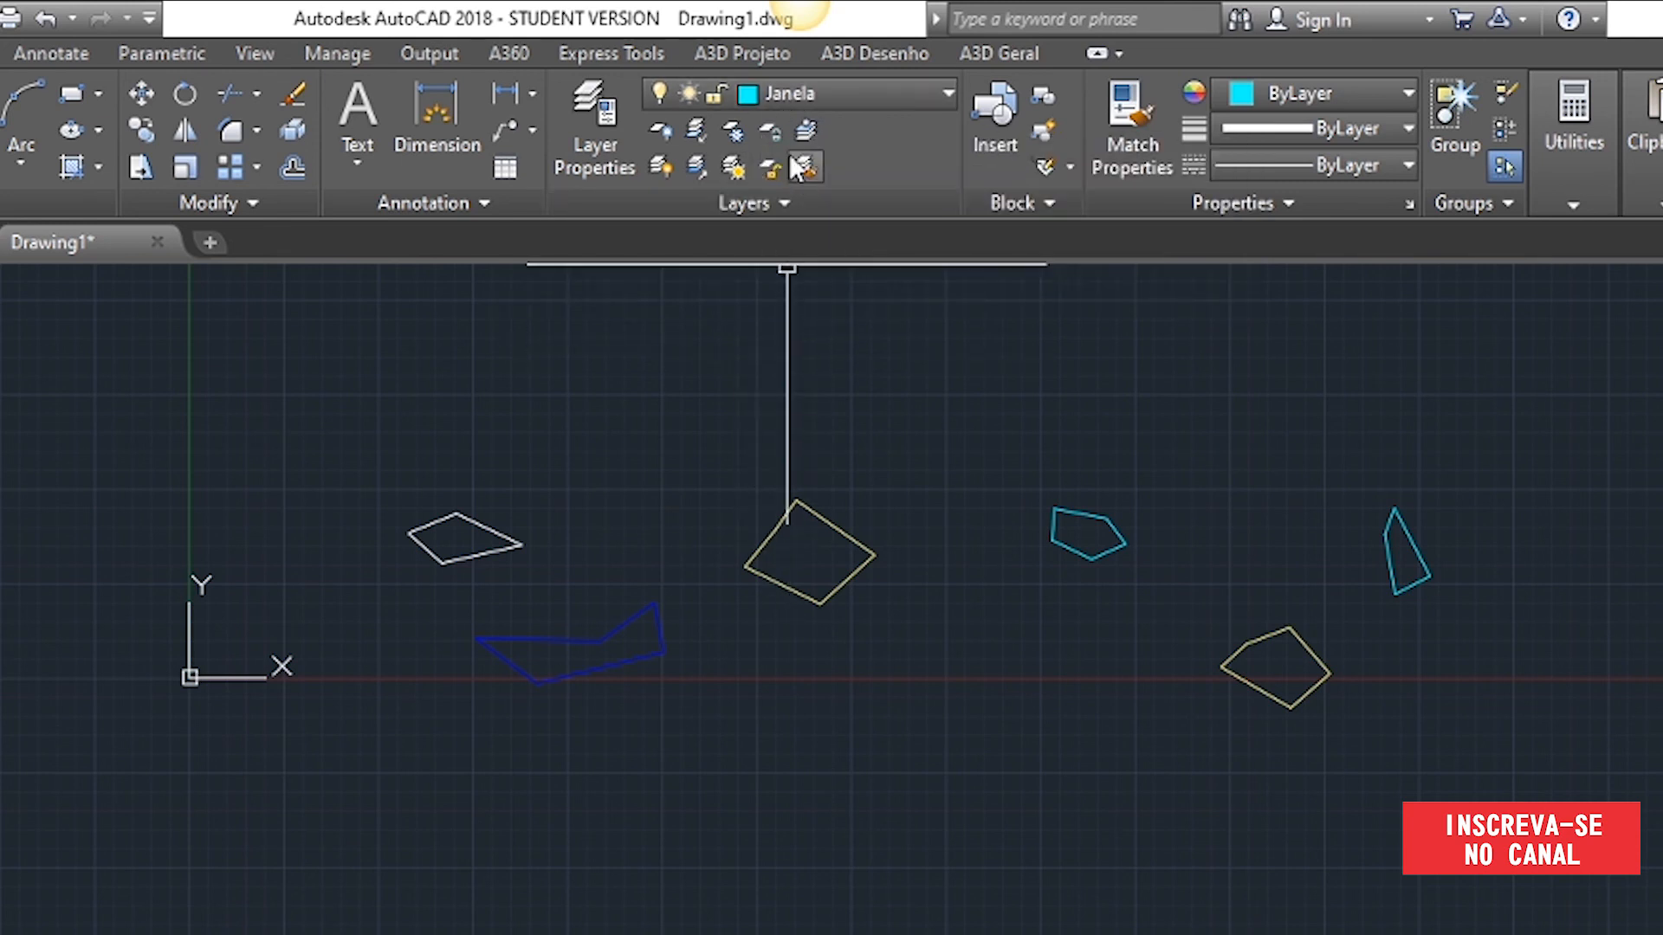
- Make the white shape's Parede layer current and assign one lower edge of the blue shape and of the cyan pentagon to it with Match Layer
{"action": "left_click", "coordinate": [798, 133]}
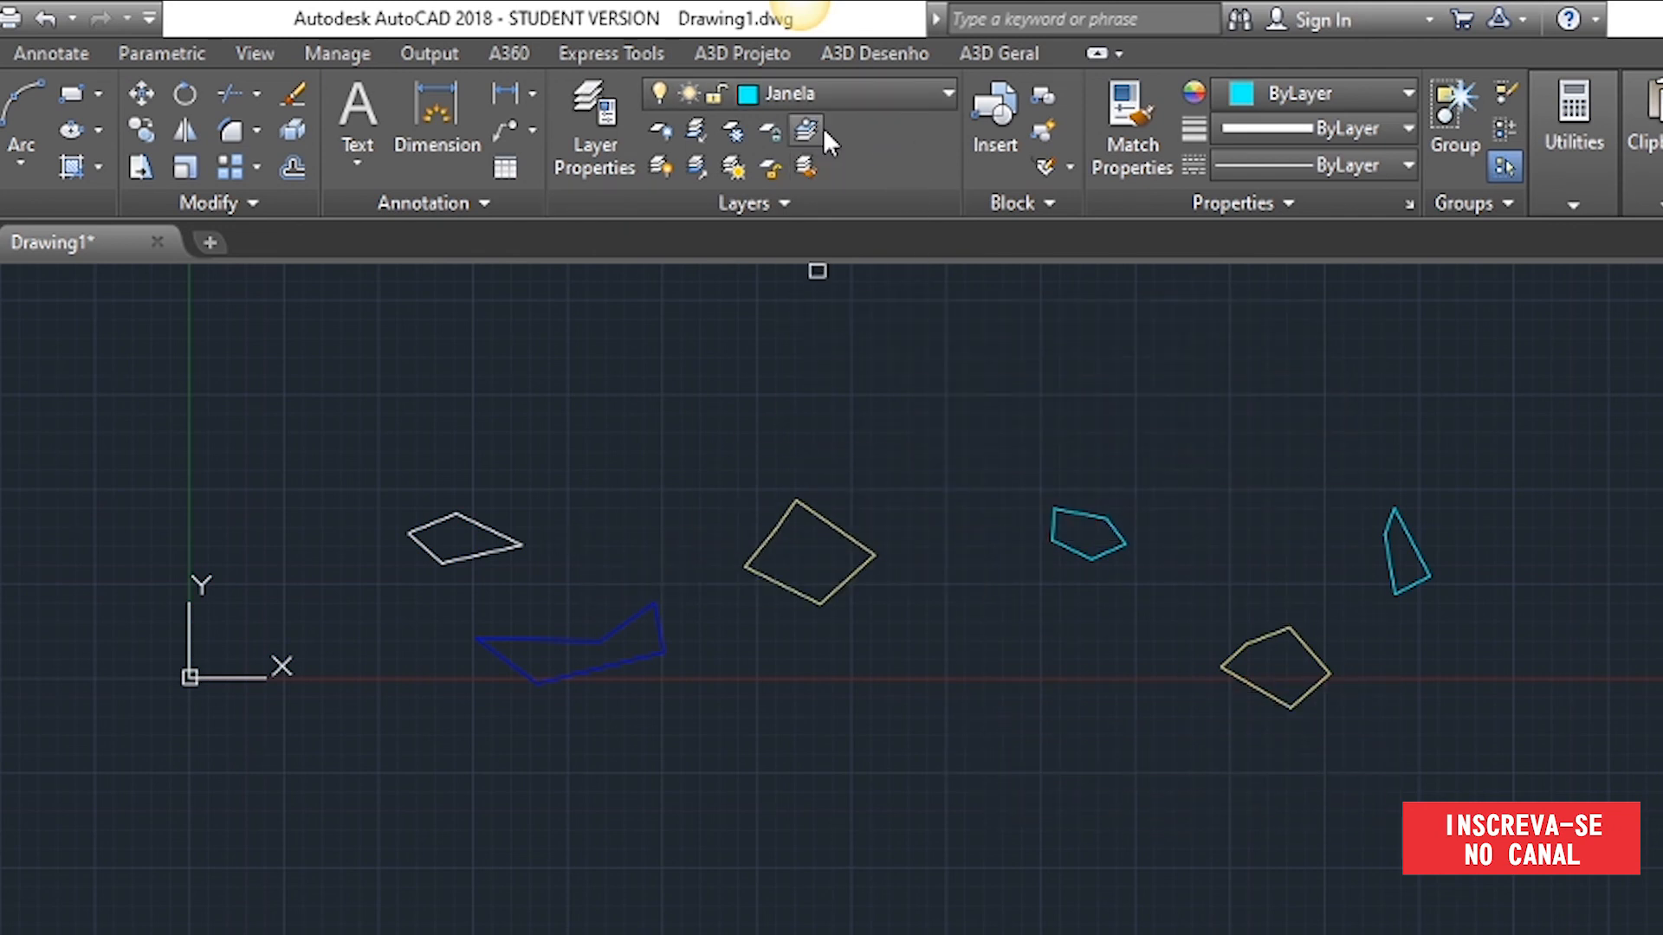
{"action": "left_click", "coordinate": [466, 521]}
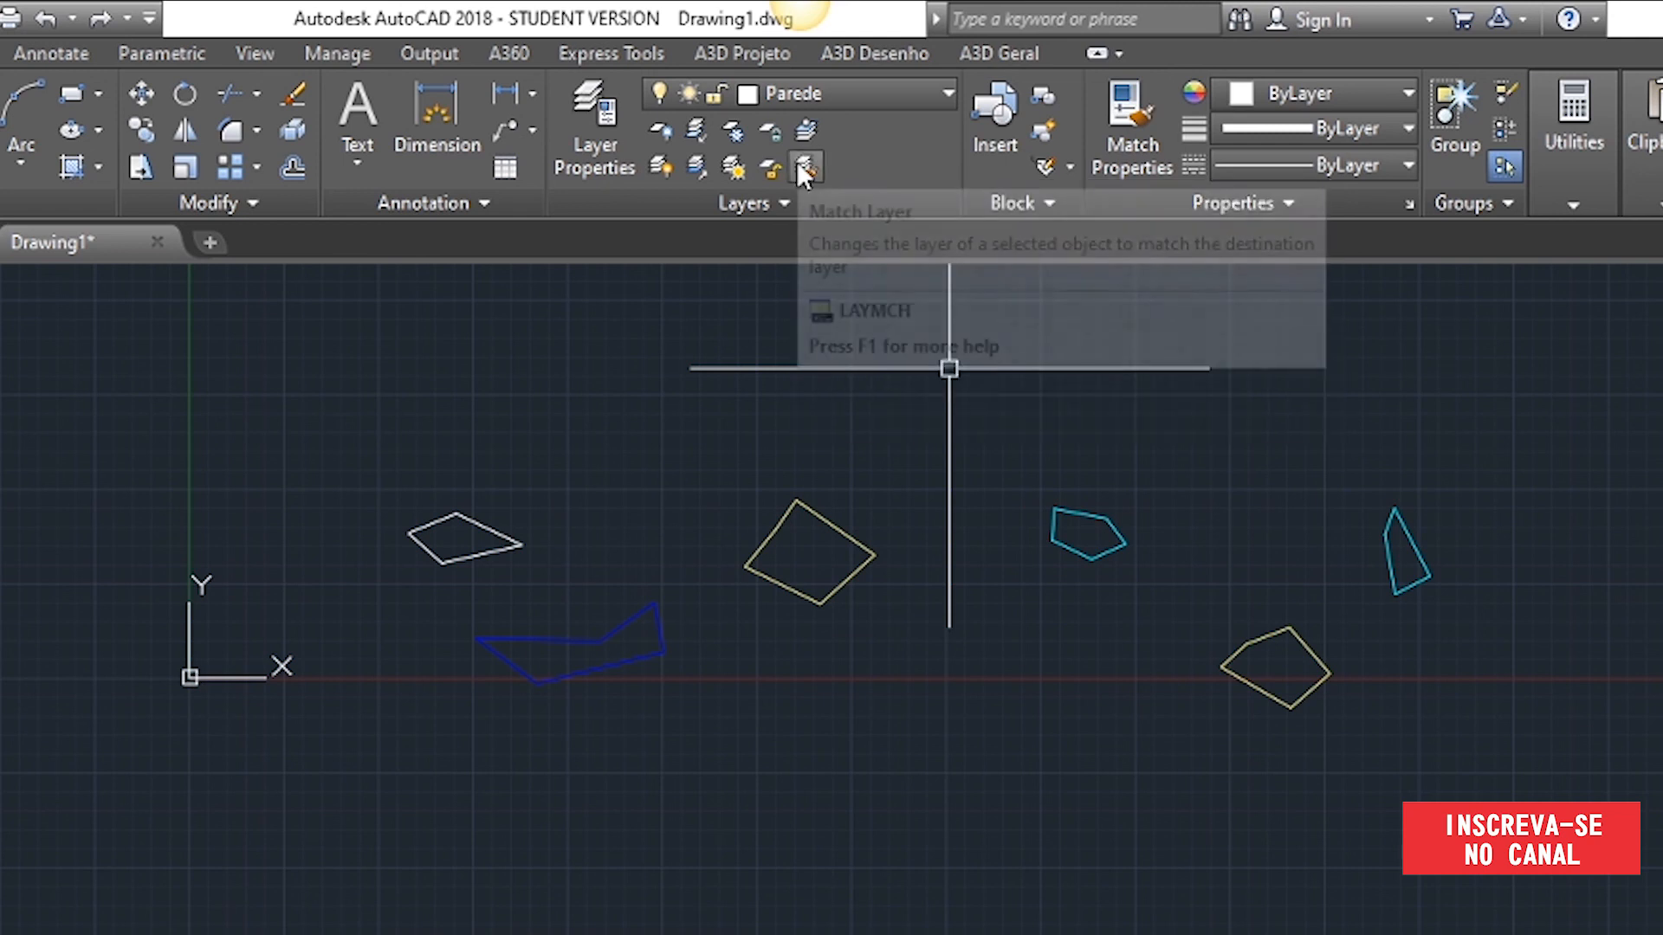
{"action": "left_click", "coordinate": [800, 166]}
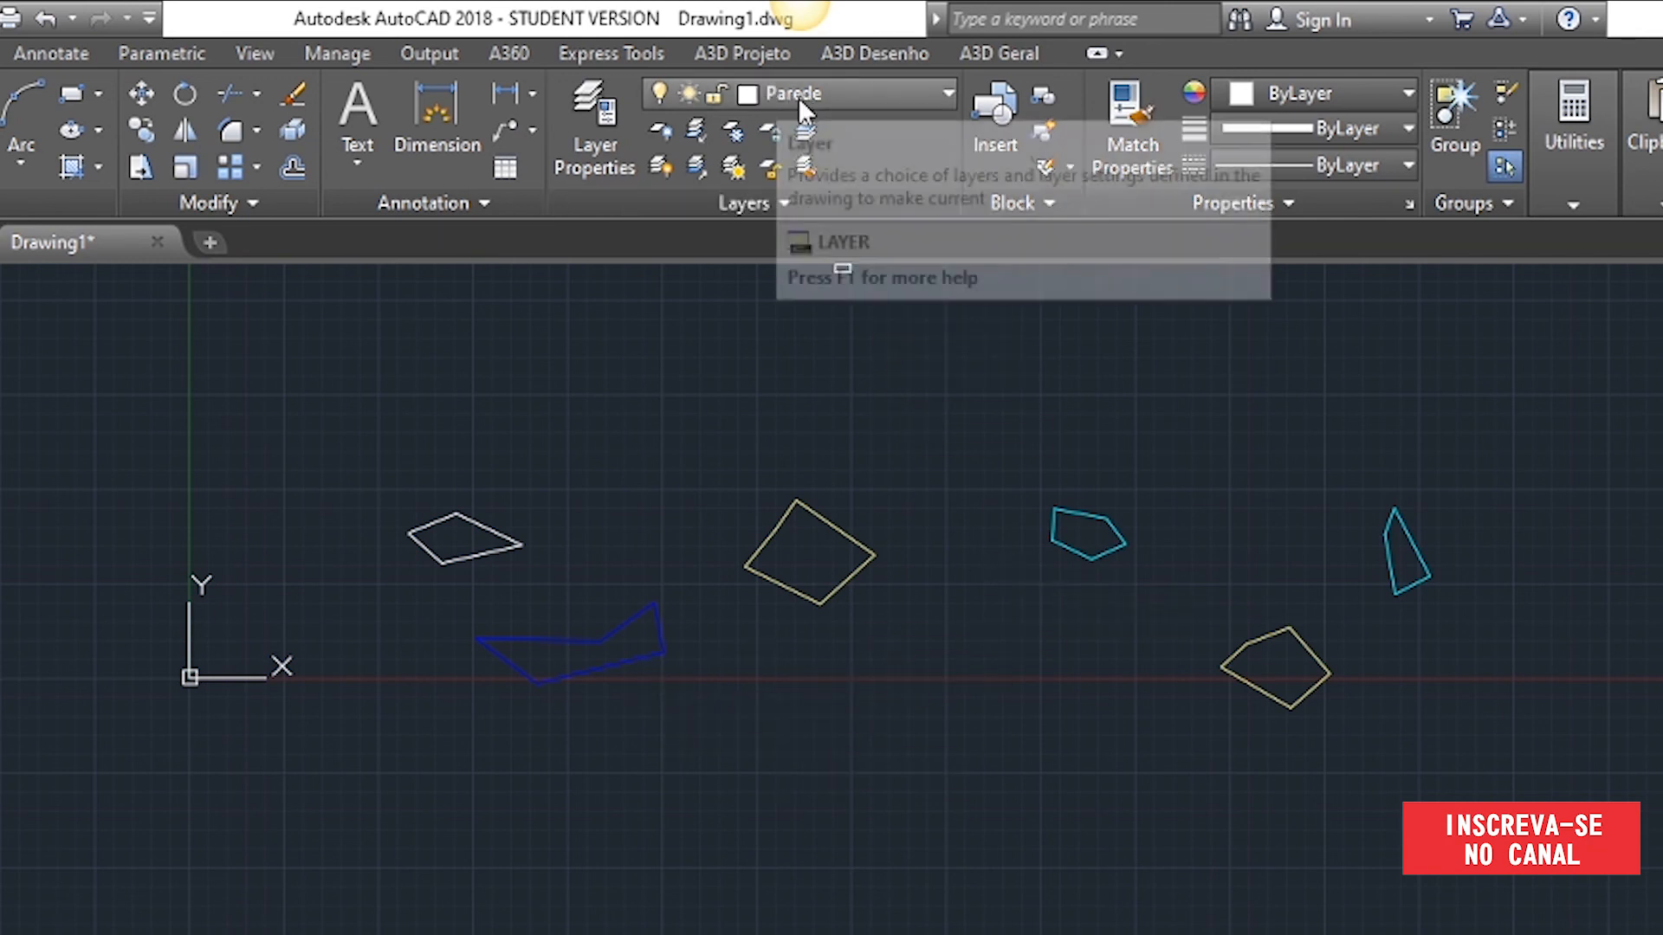
{"action": "left_click", "coordinate": [617, 664]}
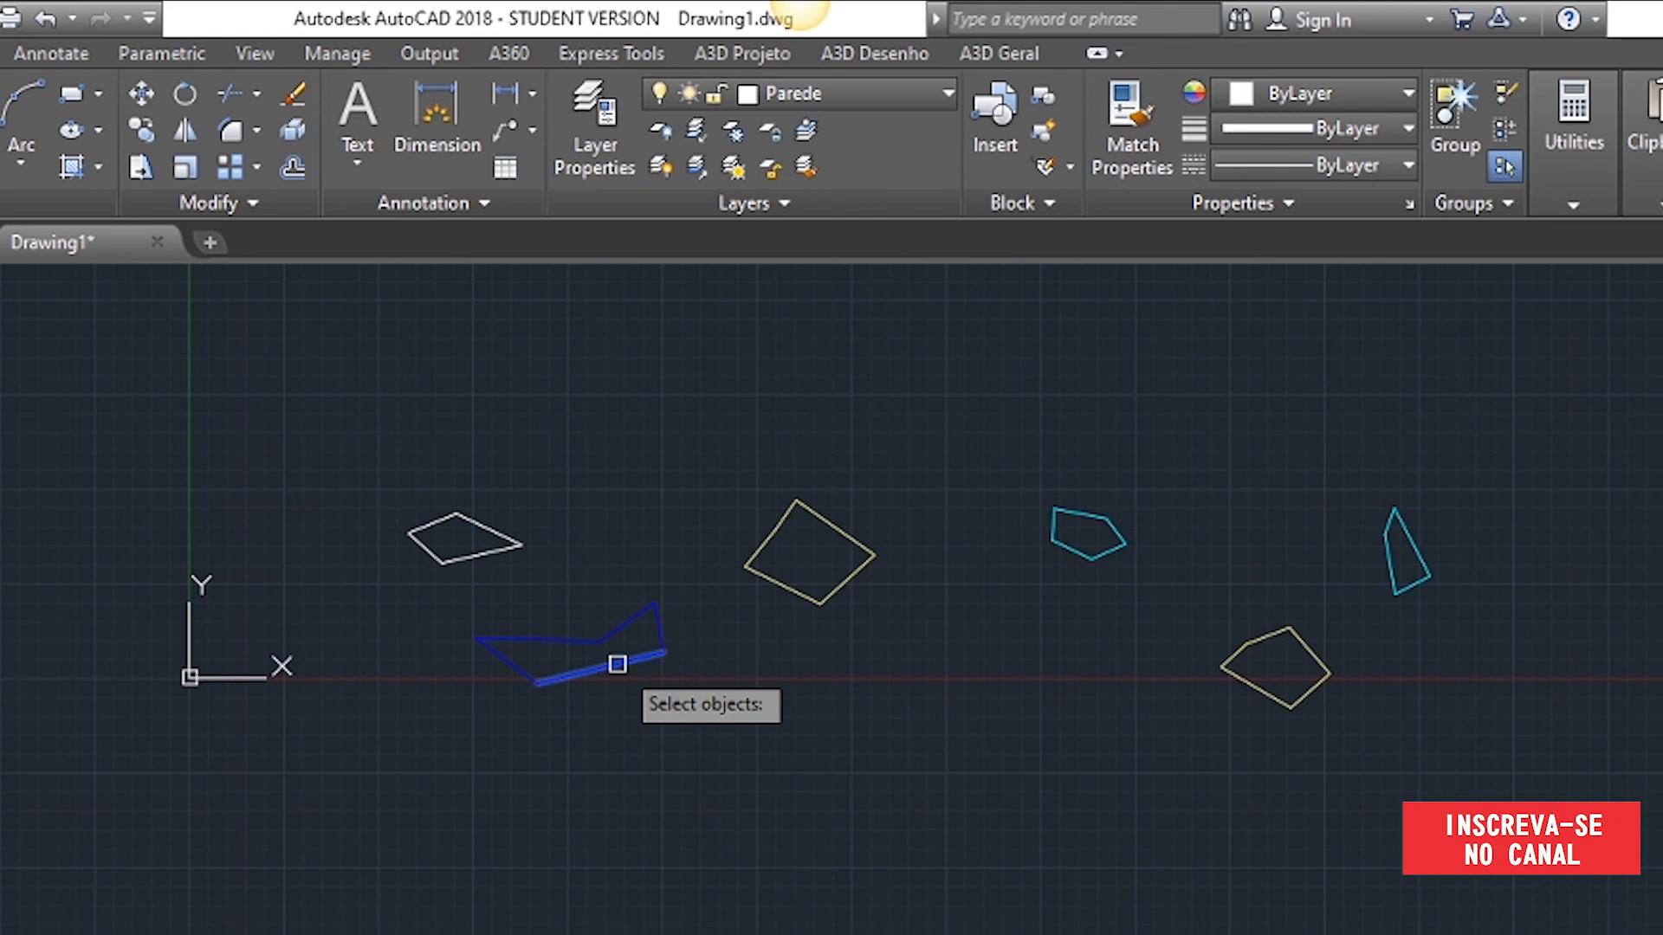
{"action": "left_click", "coordinate": [1076, 551]}
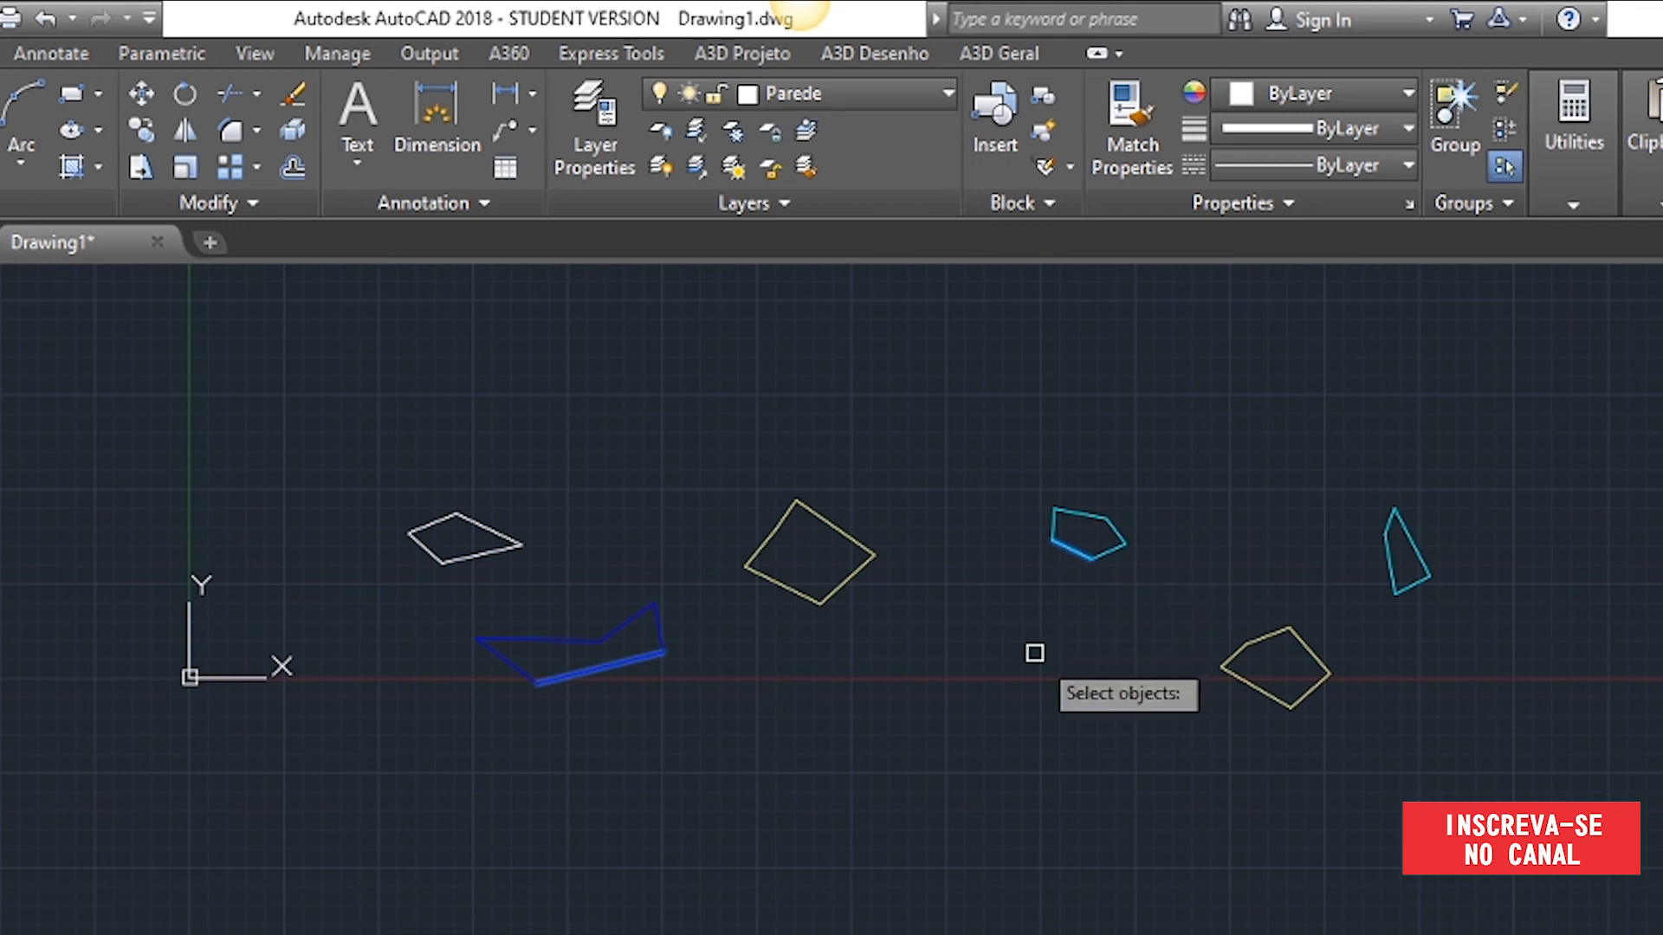
{"action": "key", "text": "Return"}
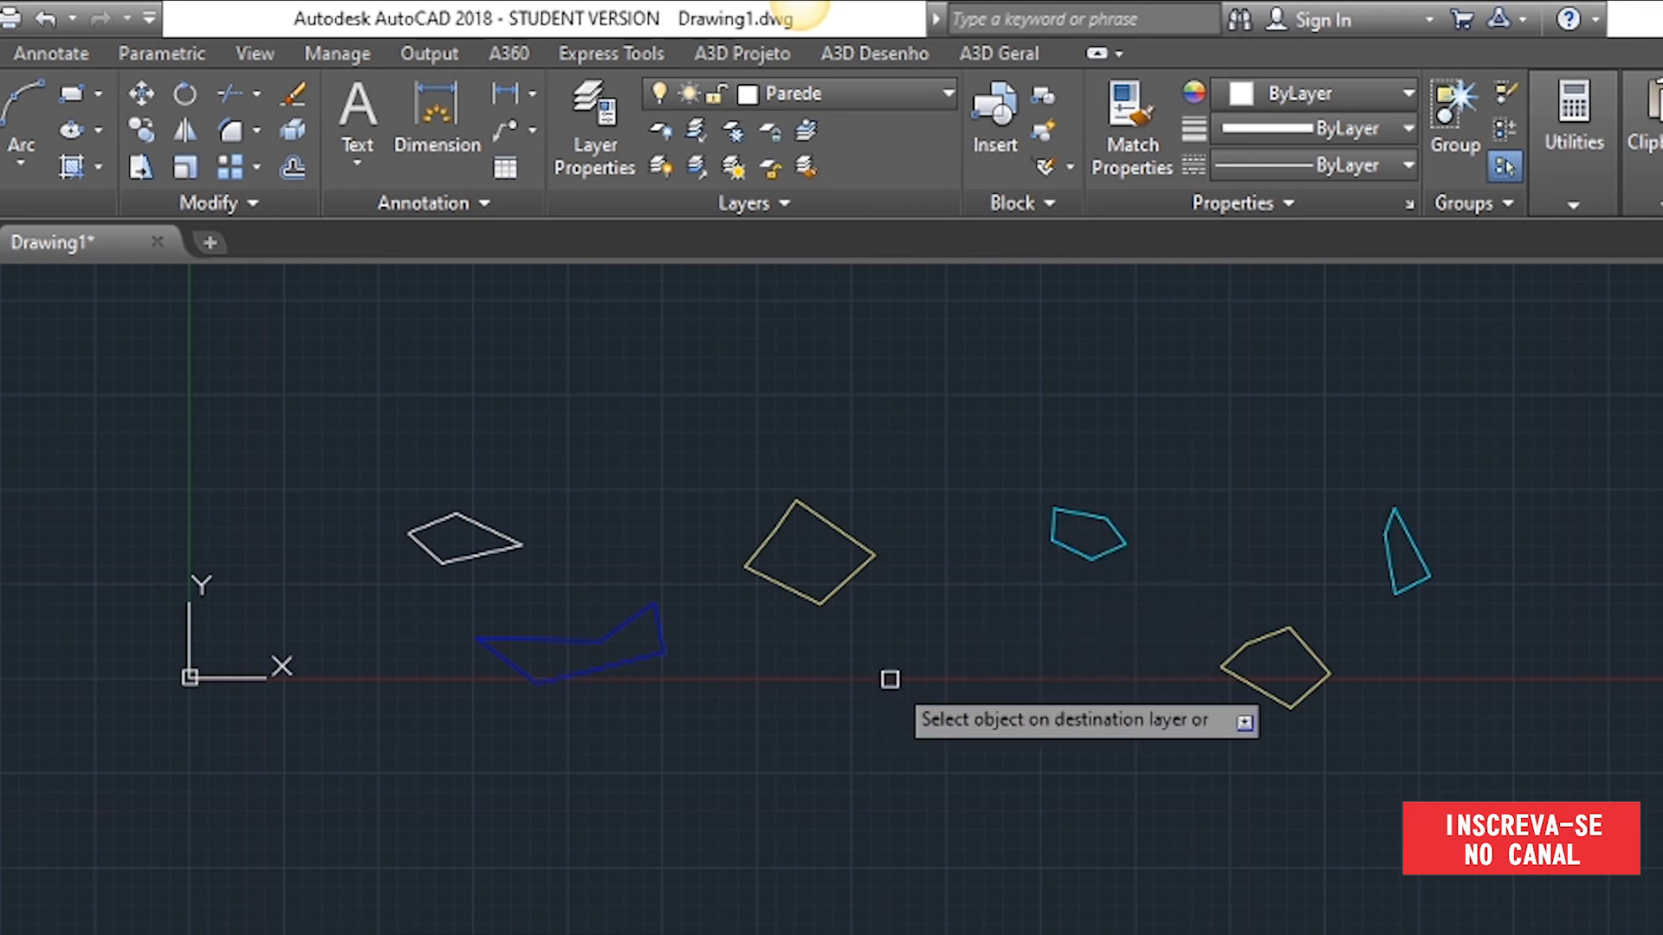
{"action": "key", "text": "Return"}
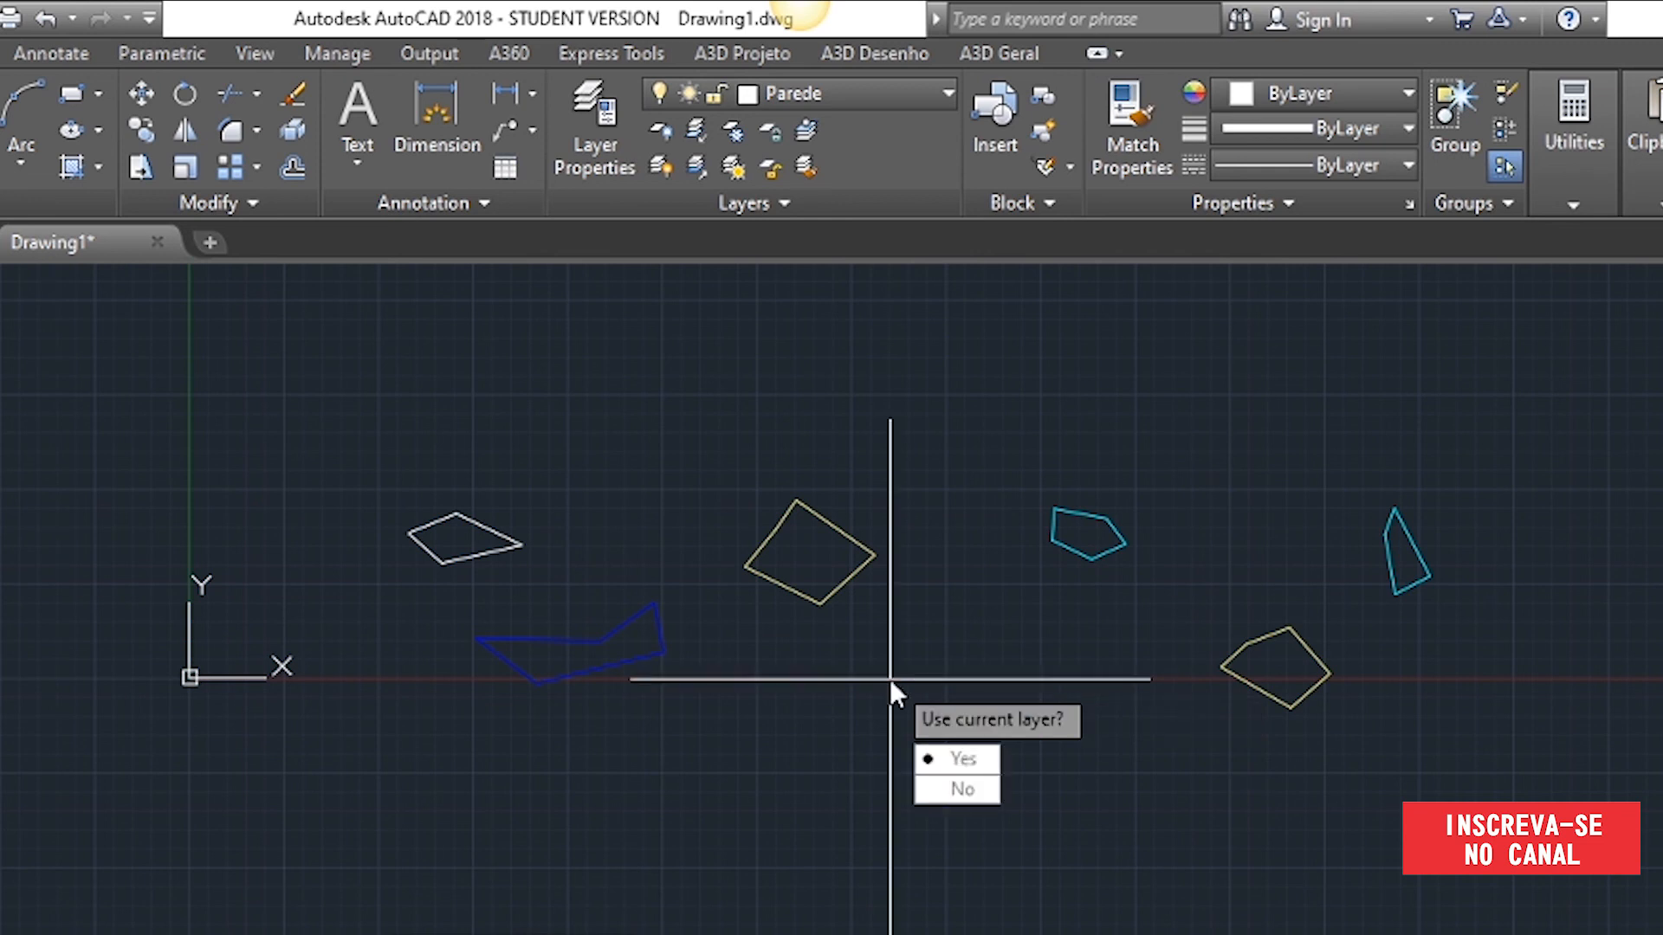
{"action": "left_click", "coordinate": [947, 760]}
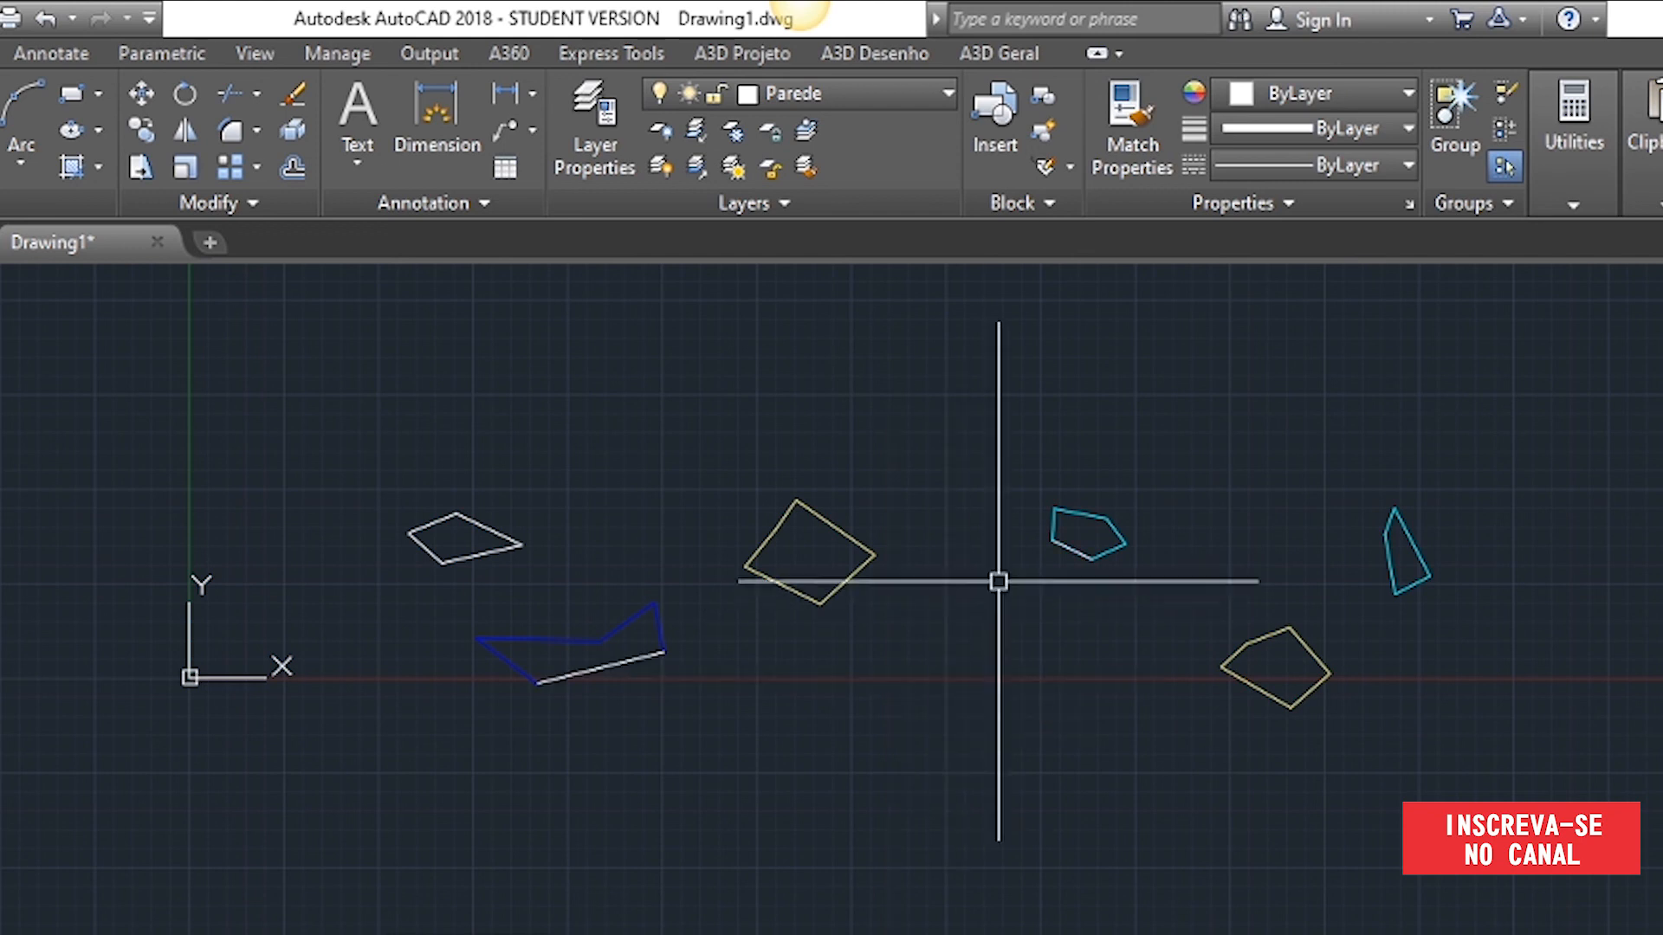
{"action": "scroll", "coordinate": [1061, 564], "scroll_direction": "up", "scroll_amount": 4}
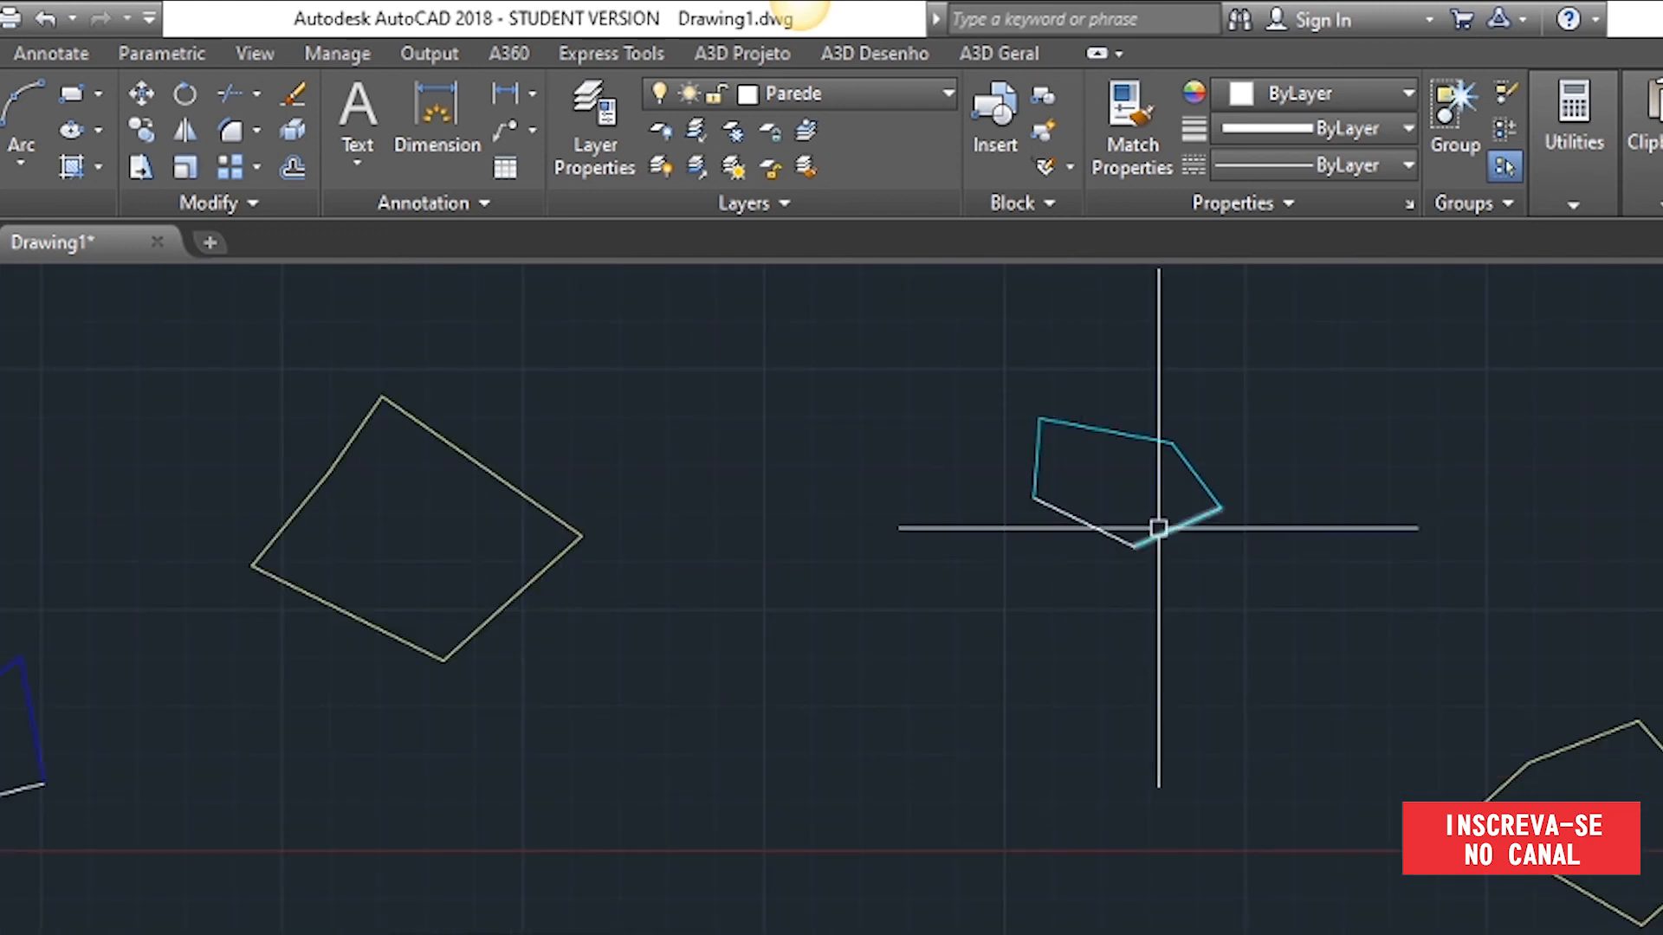
{"action": "middle_click_drag", "start_coordinate": [675, 684], "coordinate": [811, 689]}
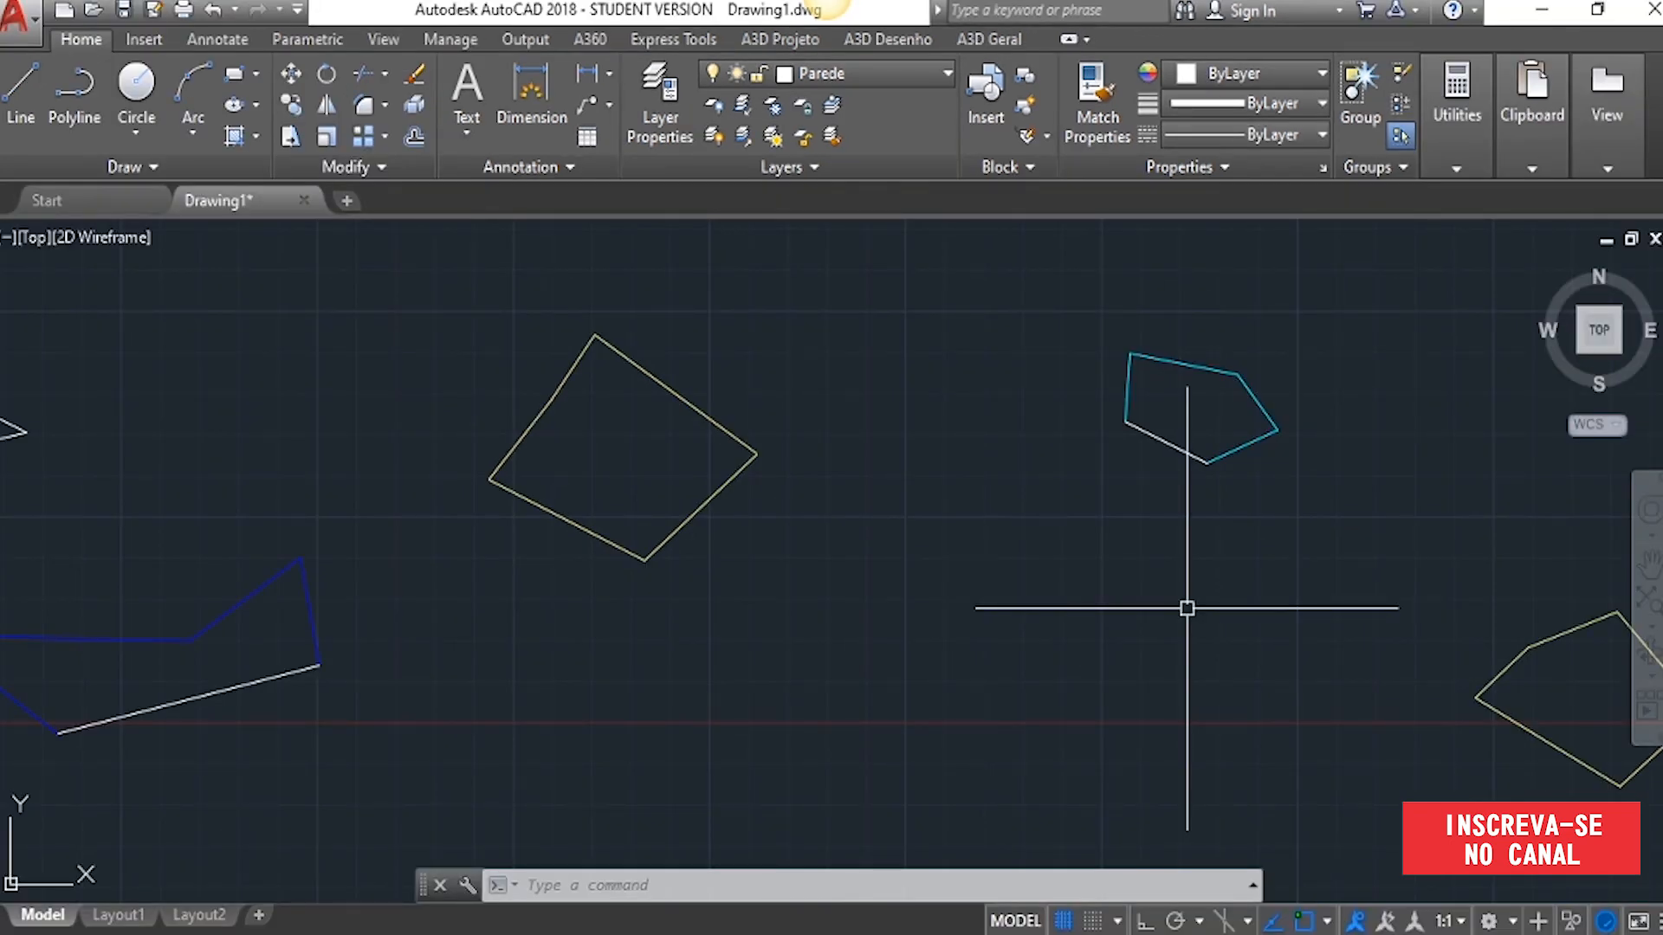